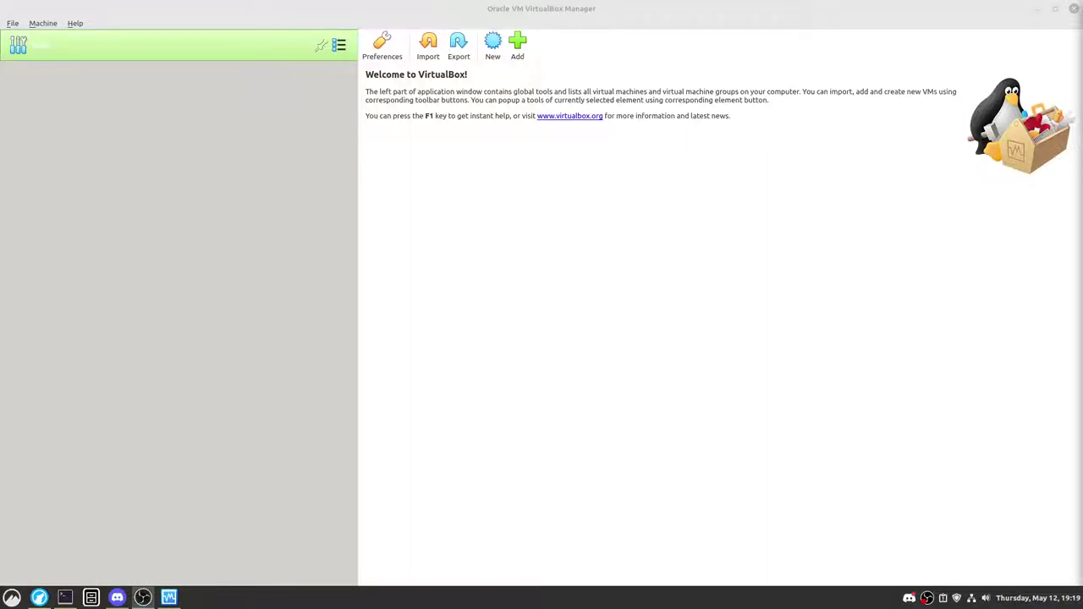
Step: Bring the VirtualBox Manager window forward and launch balenaEtcher from the taskbar
click(712, 43)
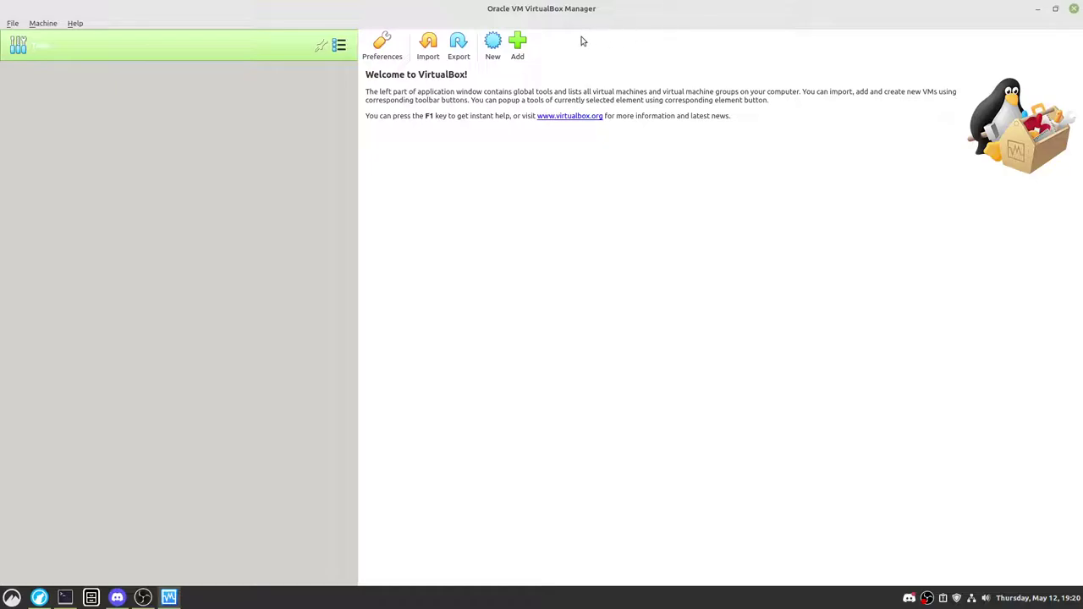
click(91, 598)
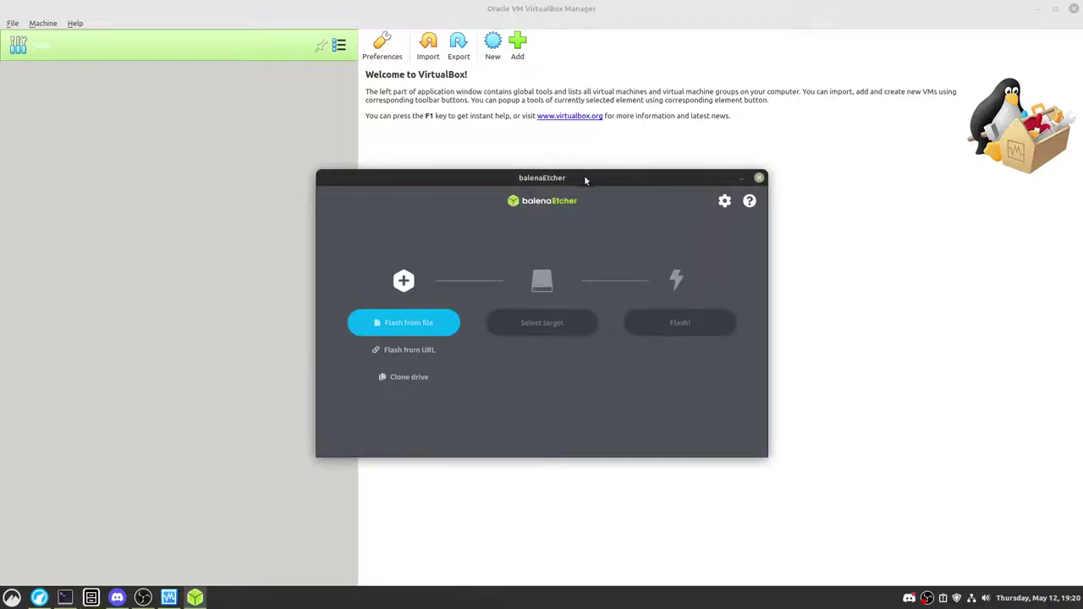
Step: Reposition, minimize and restore the balenaEtcher window, then close it
drag(584, 180, 691, 143)
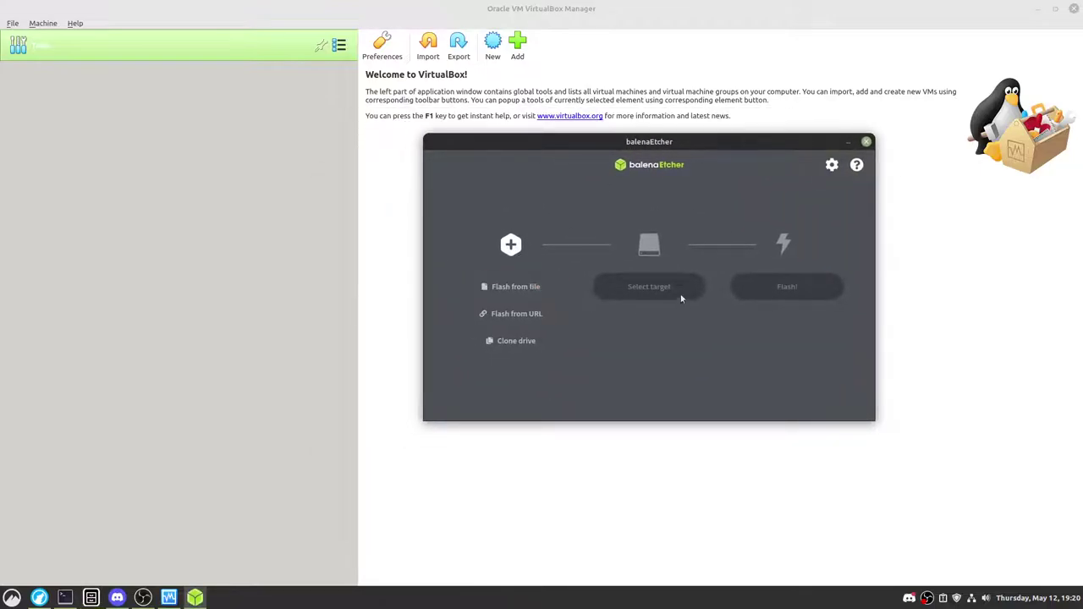
middle_click(621, 140)
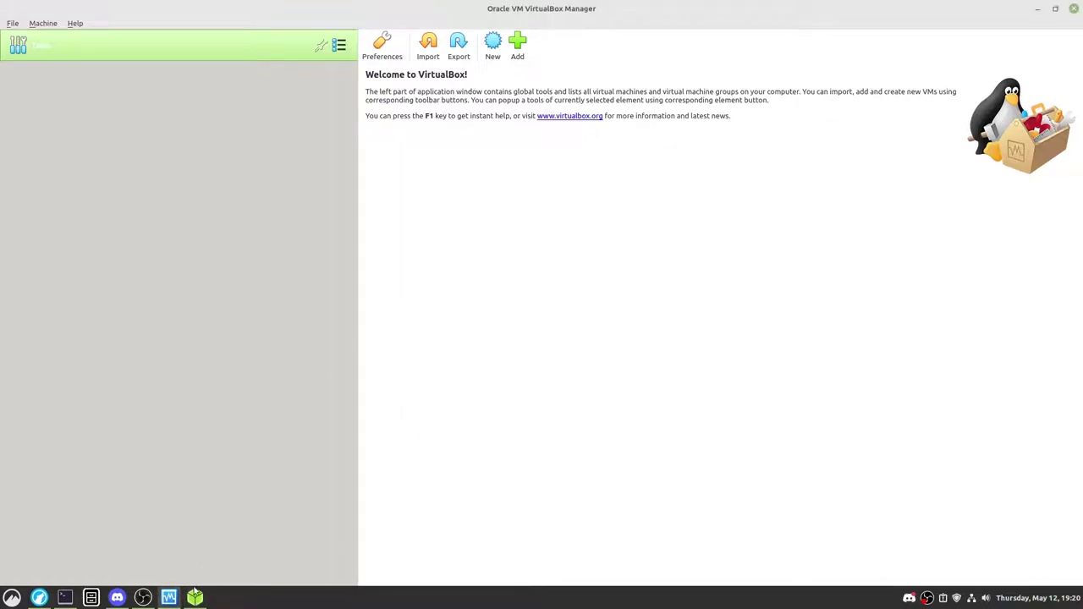
click(194, 598)
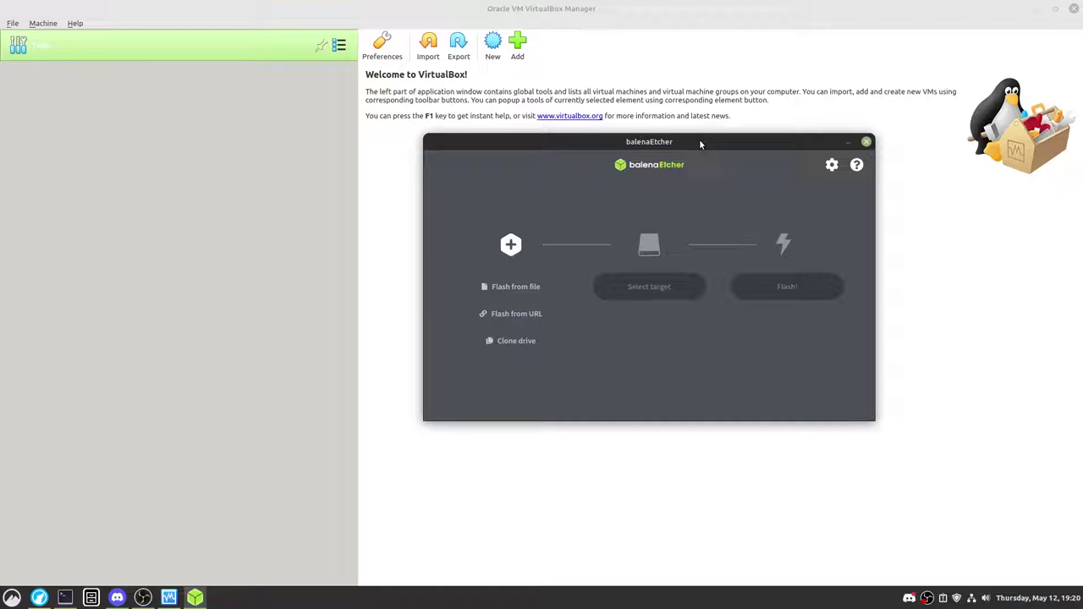
drag(699, 142, 574, 134)
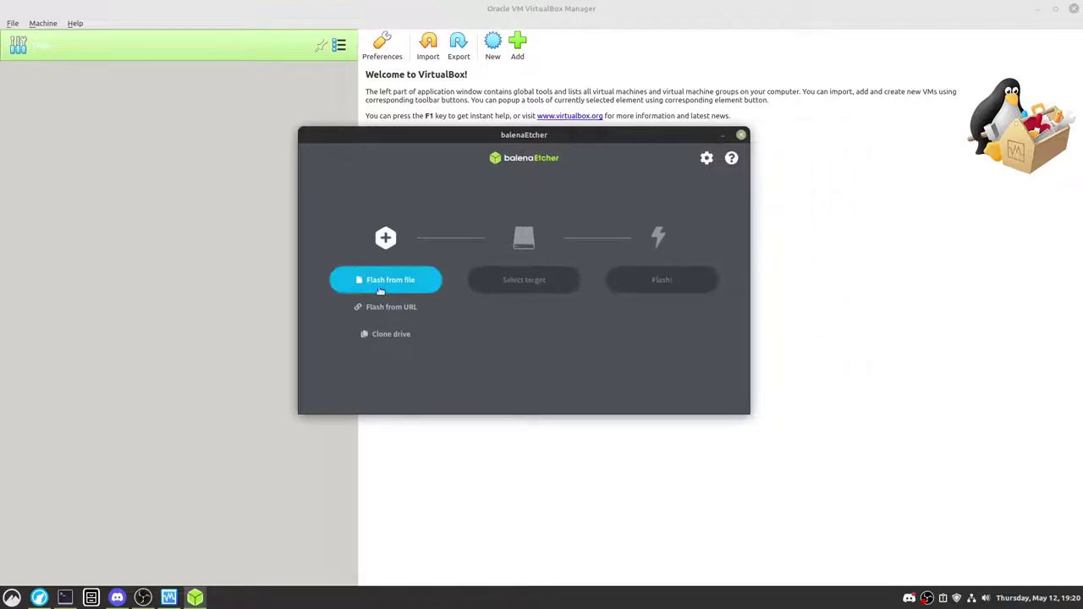
drag(487, 135, 582, 135)
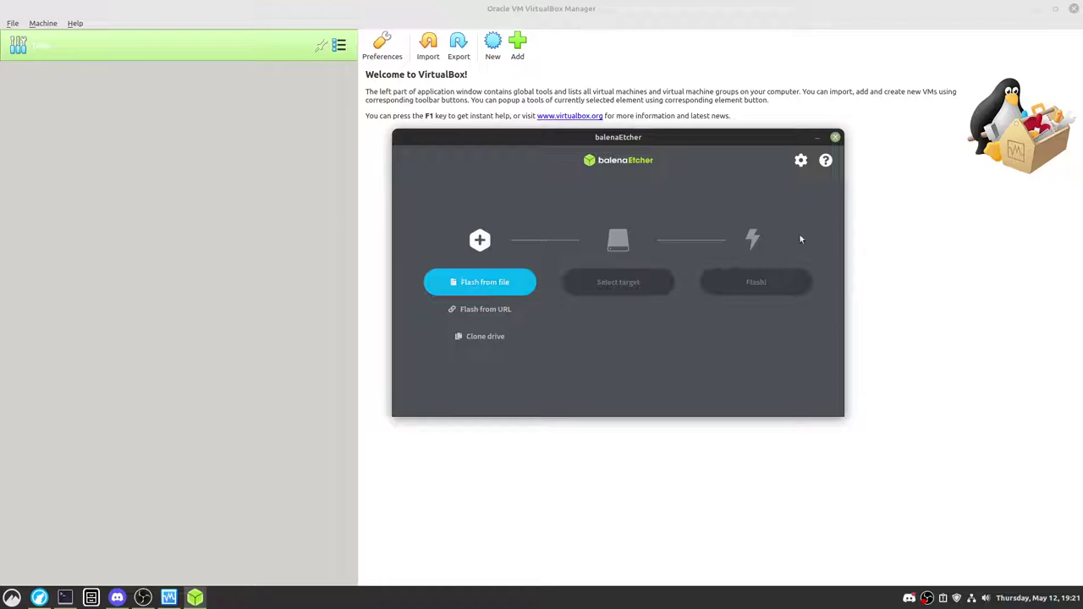
click(836, 138)
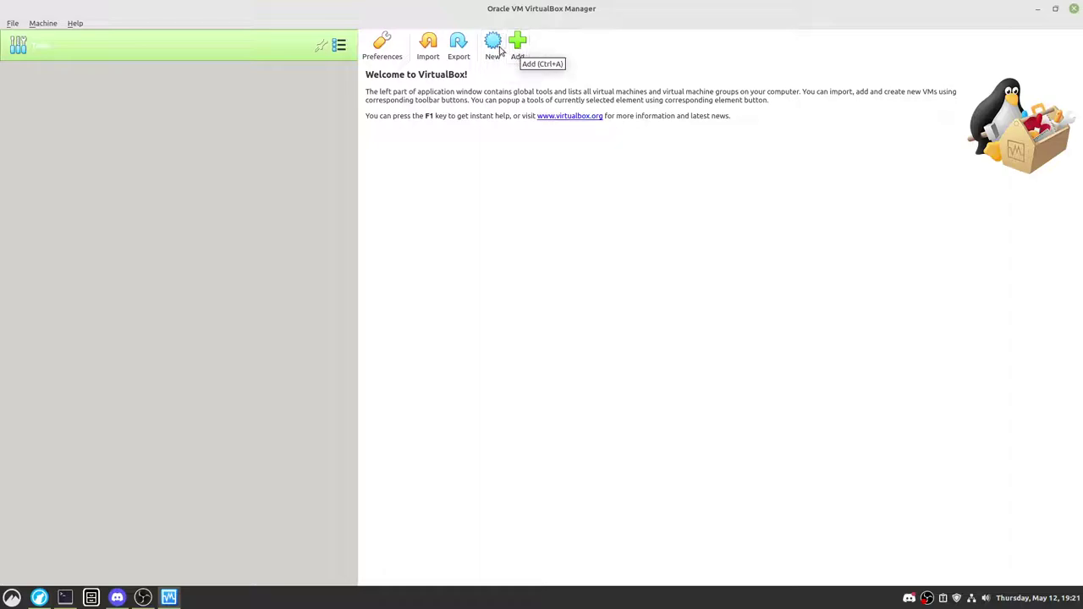
Step: Start a new machine named Mint with Linux version Ubuntu (64-bit)
click(494, 46)
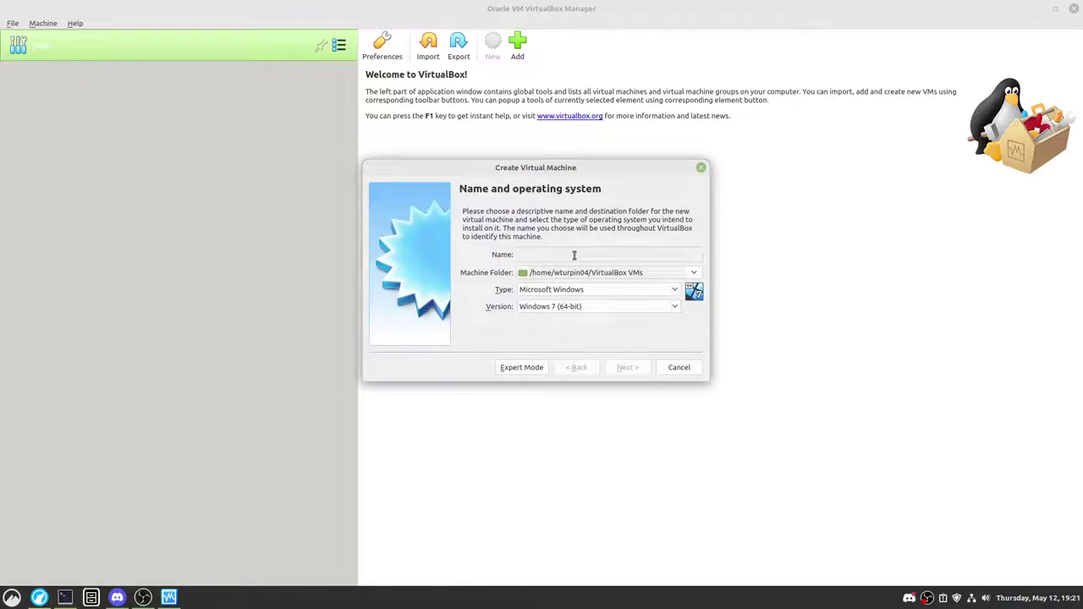
text(Mint)
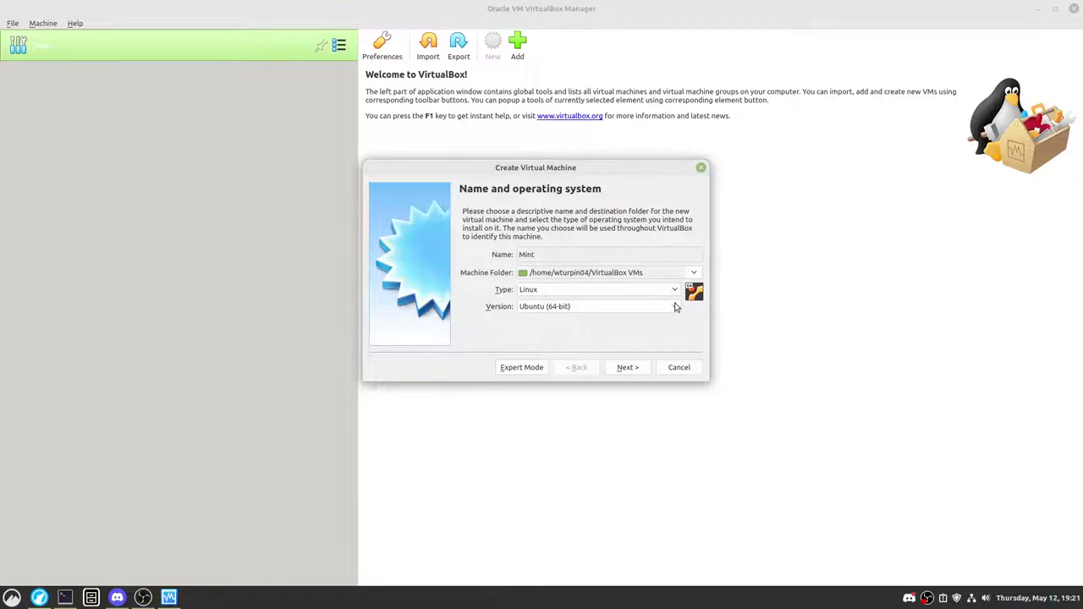
click(673, 306)
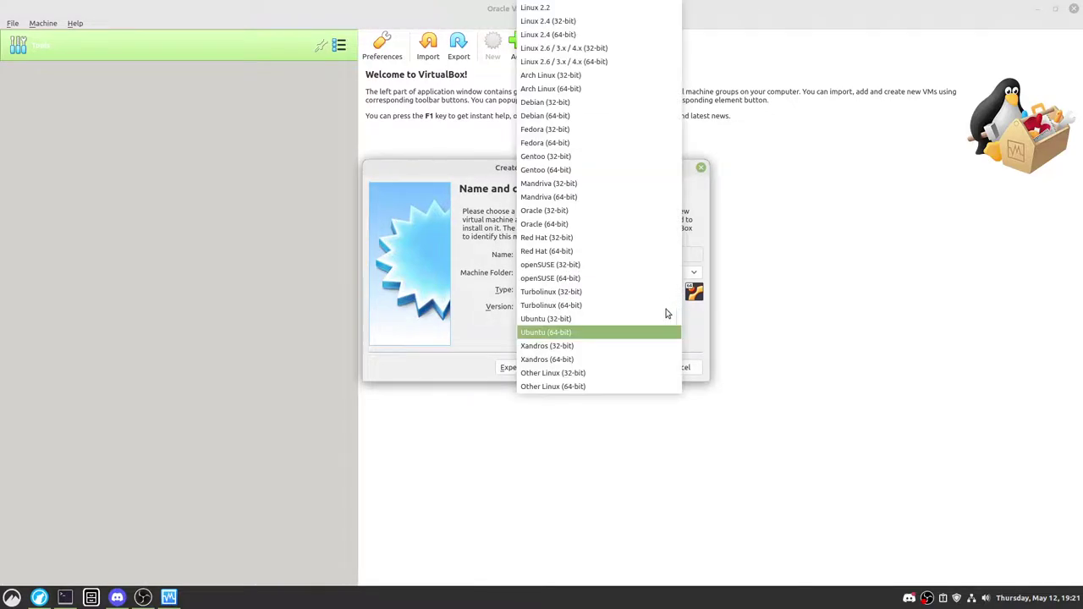
click(583, 333)
click(673, 309)
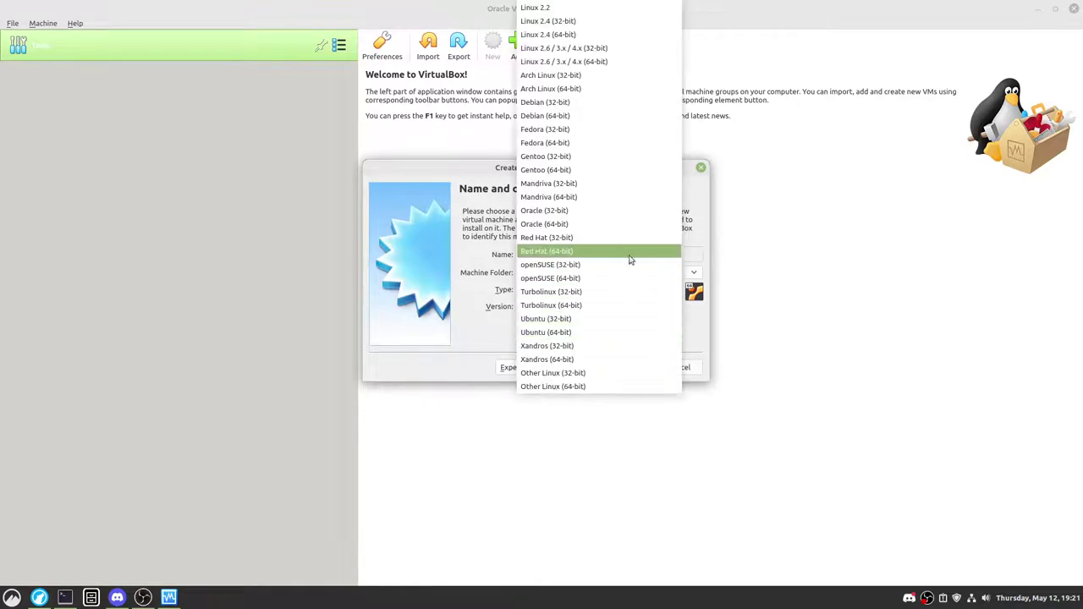
click(569, 119)
click(678, 306)
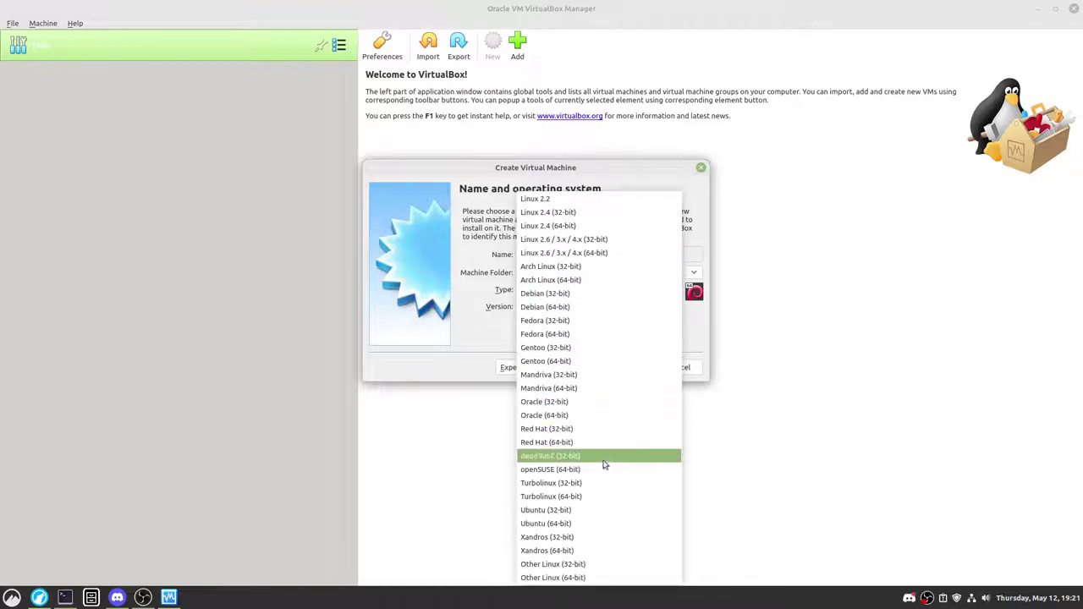
click(579, 524)
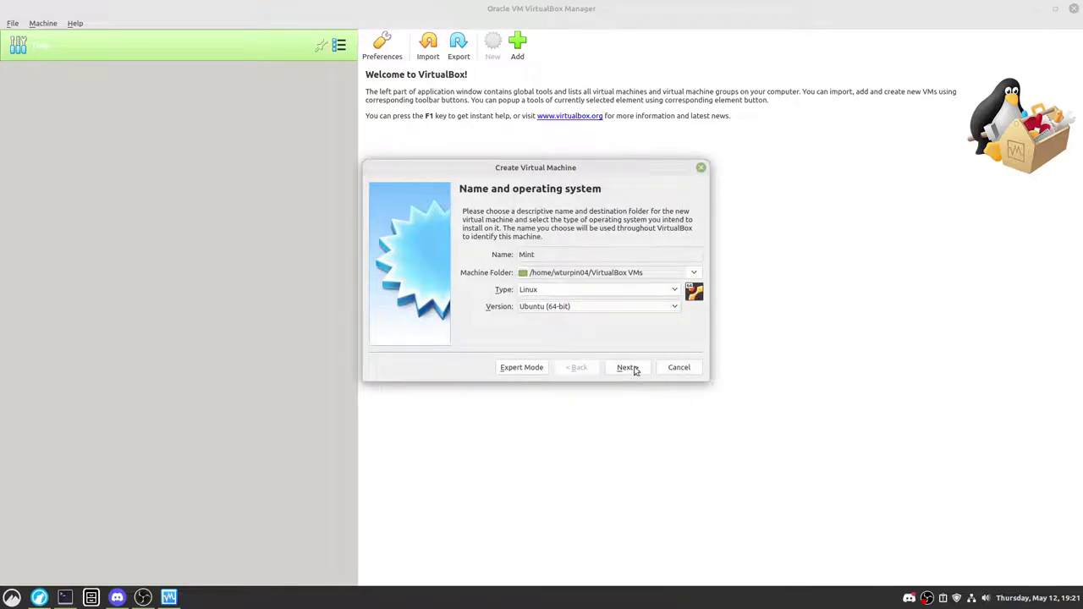
Step: Set the memory size to 6128 MB and advance to the Hard disk step
click(629, 368)
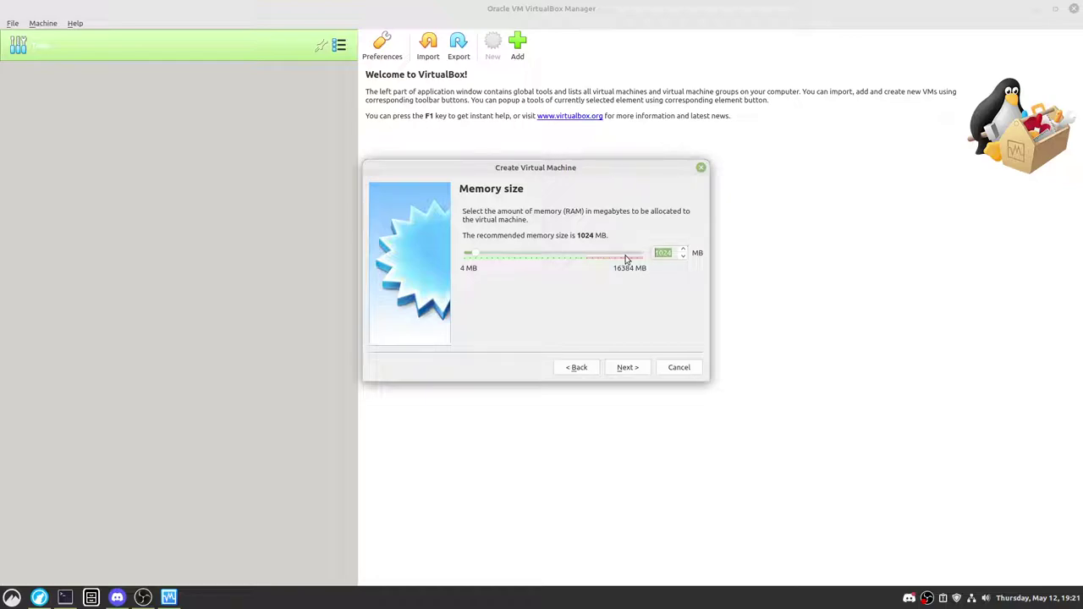
text(6000)
key(BackSpace)
key(BackSpace)
key(BackSpace)
text(128)
click(631, 367)
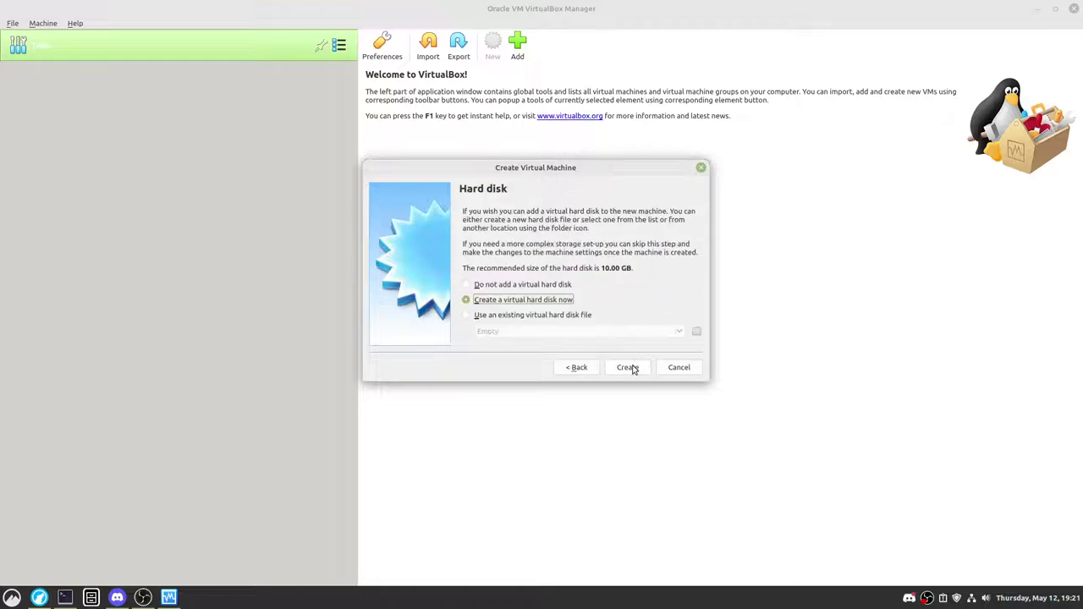
click(583, 367)
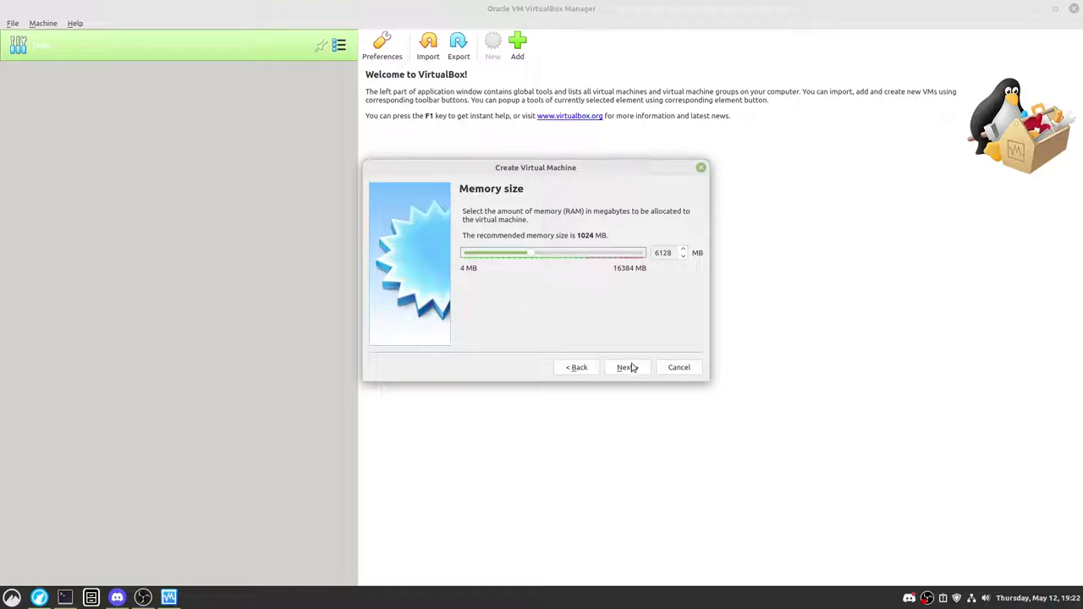
click(630, 369)
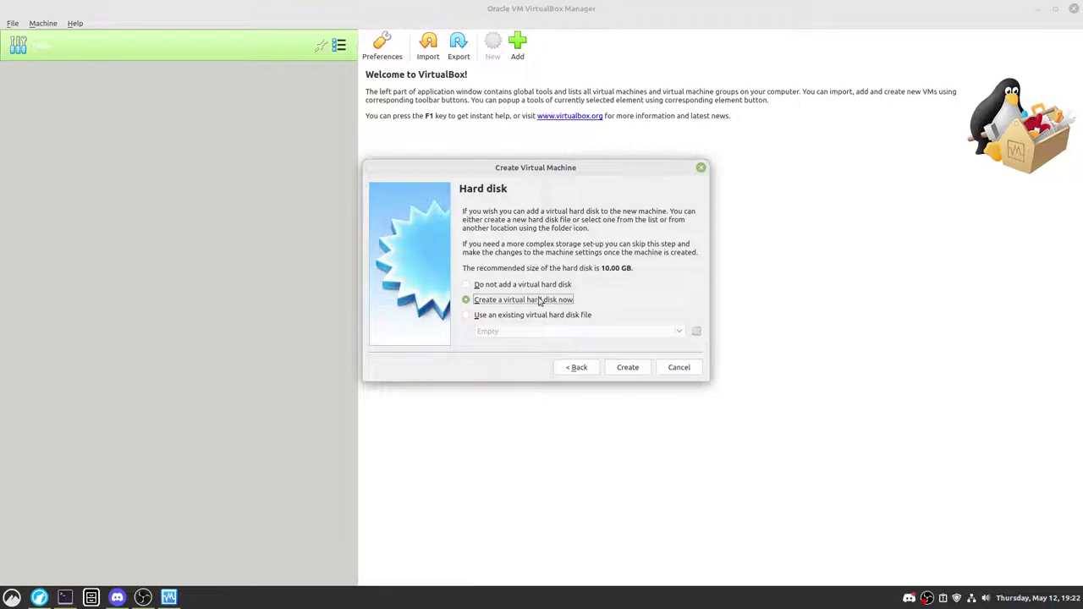
Step: Create a dynamically allocated VDI disk and enter 38 GB as its size
click(625, 367)
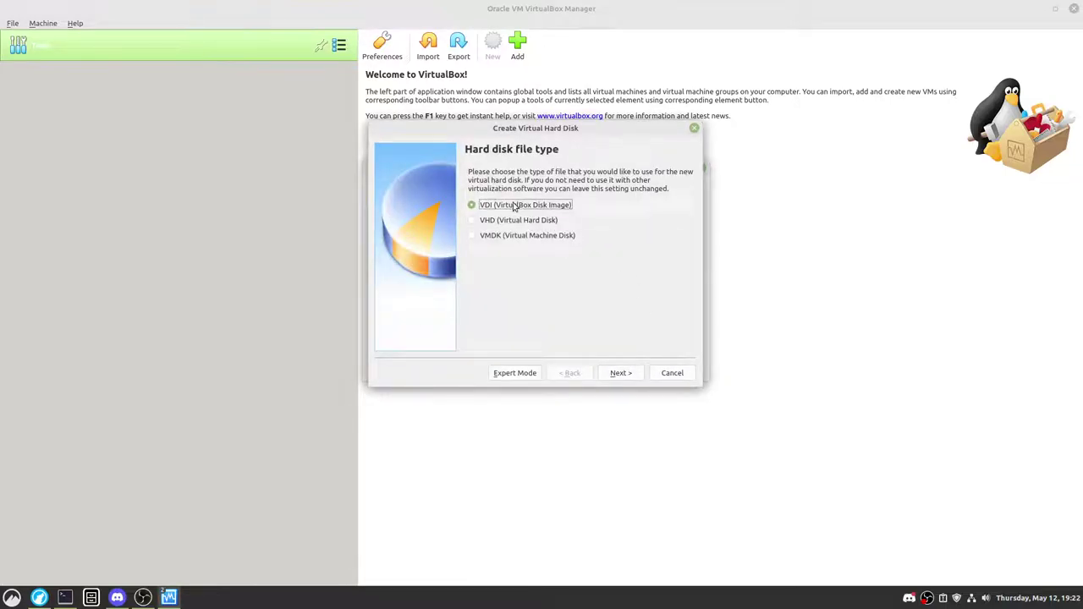
click(622, 374)
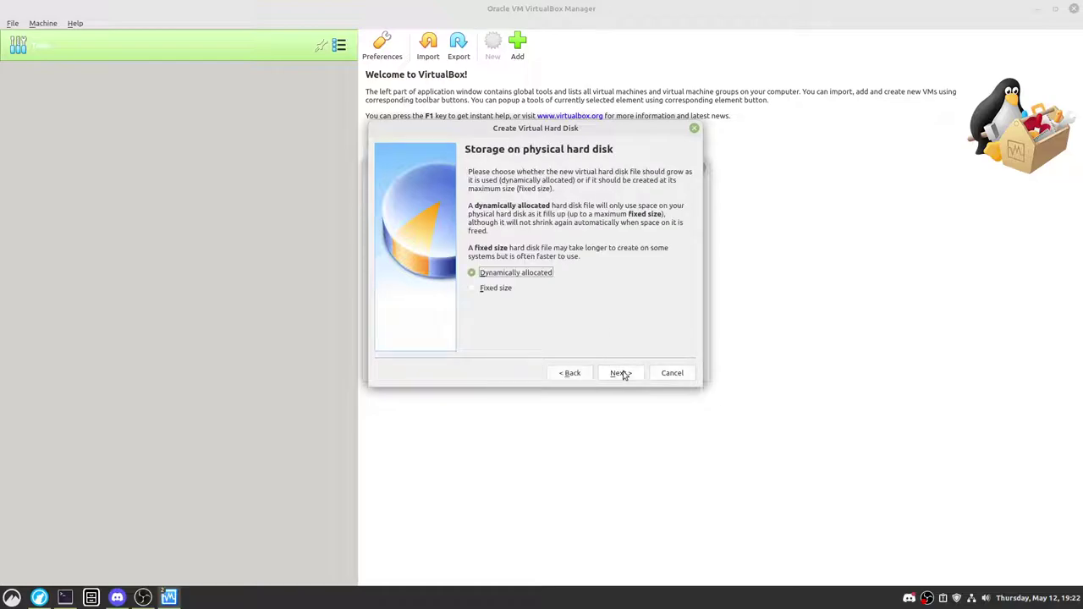
click(514, 292)
click(624, 379)
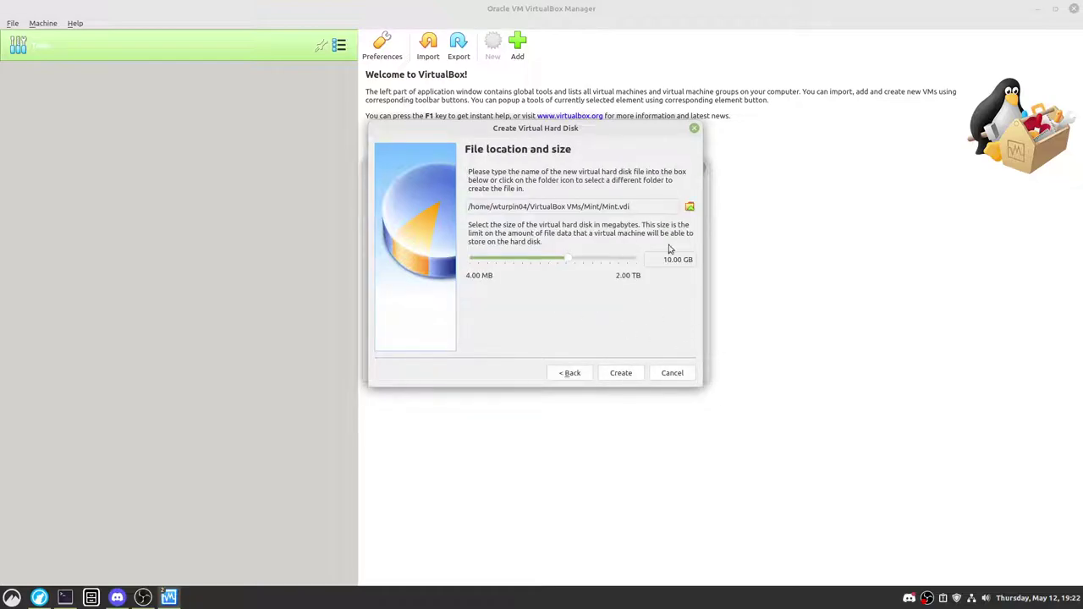
drag(683, 259, 653, 259)
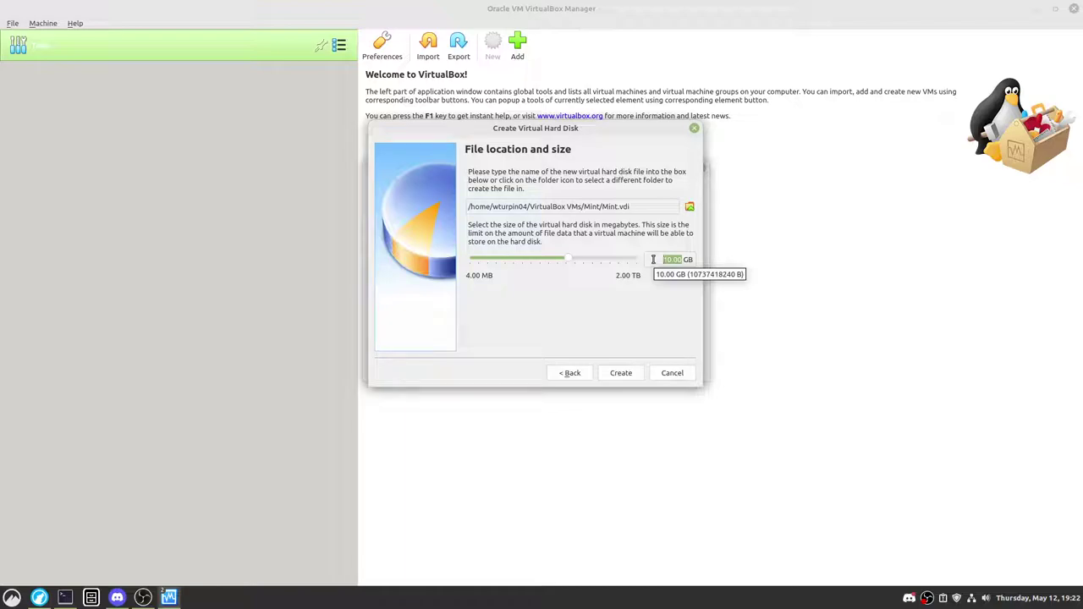
text(38)
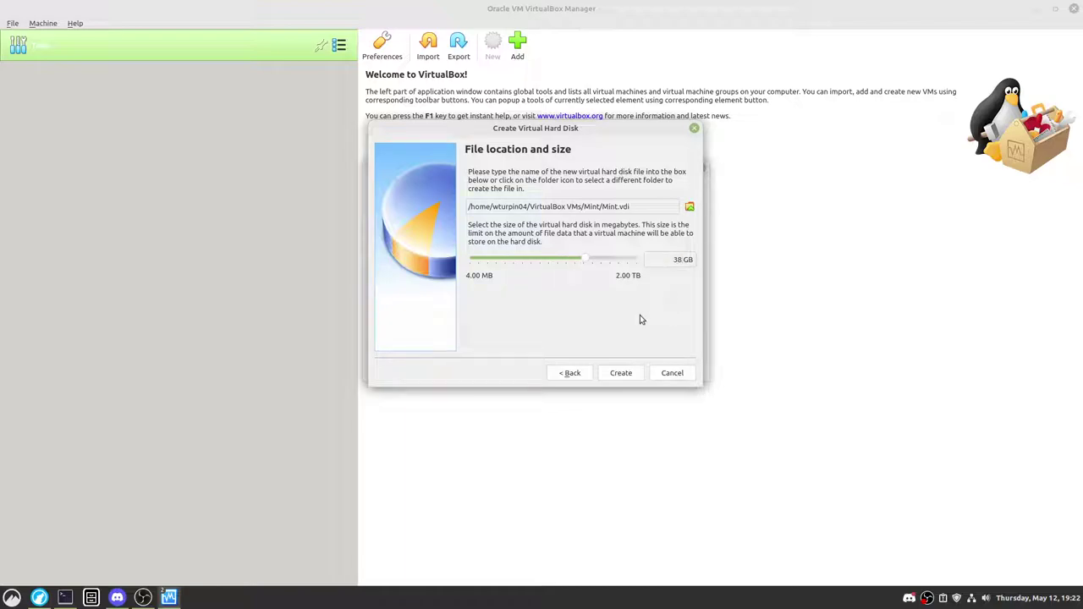
Step: Finish creating the Mint disk, open Mint's settings and review the General tabs
click(621, 374)
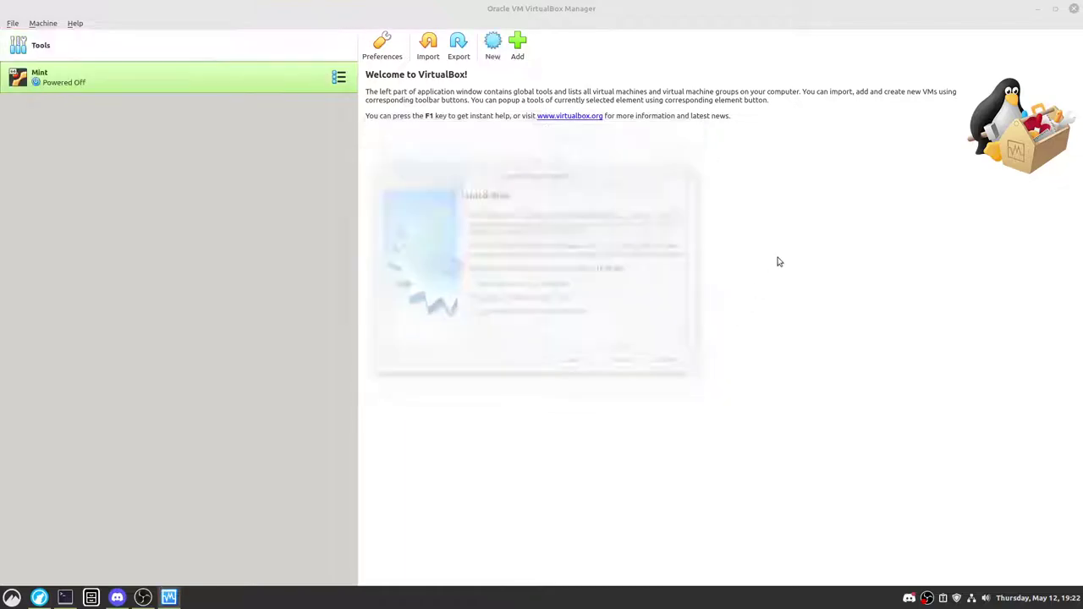
click(401, 44)
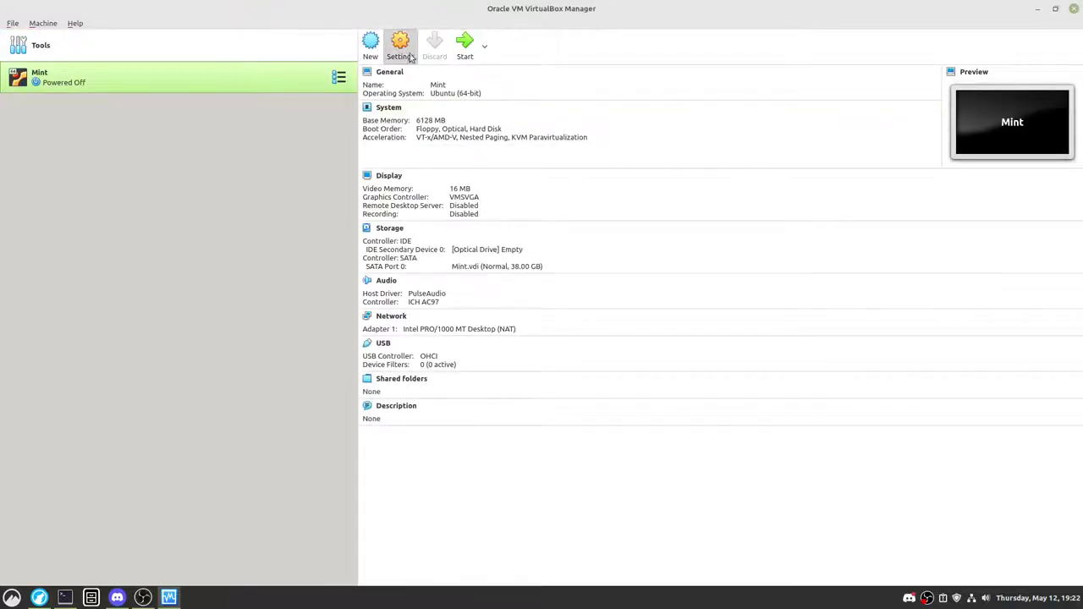
drag(535, 131, 564, 213)
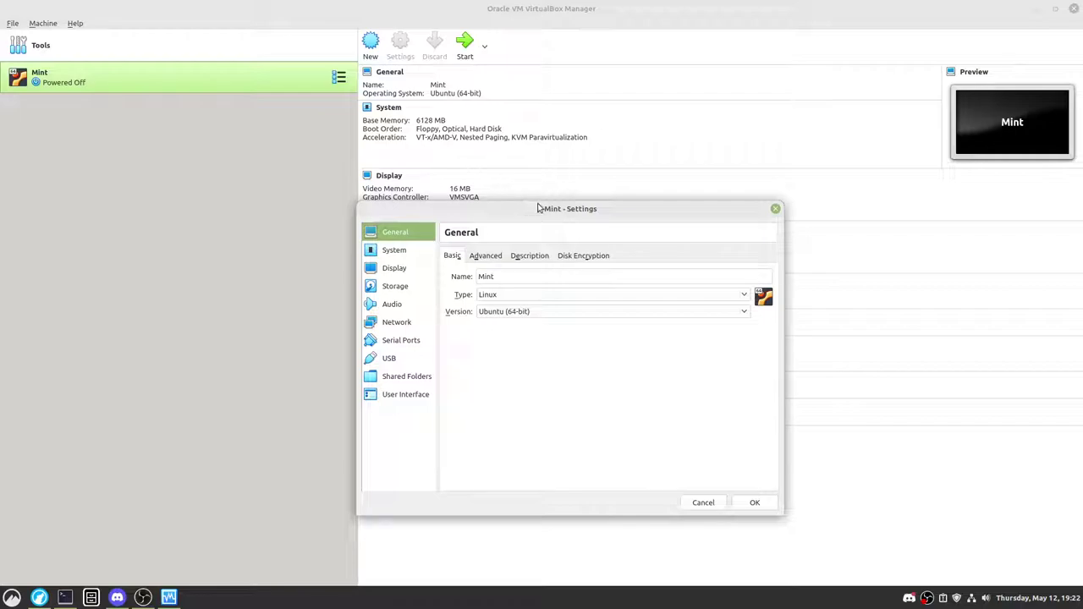
drag(539, 208, 541, 113)
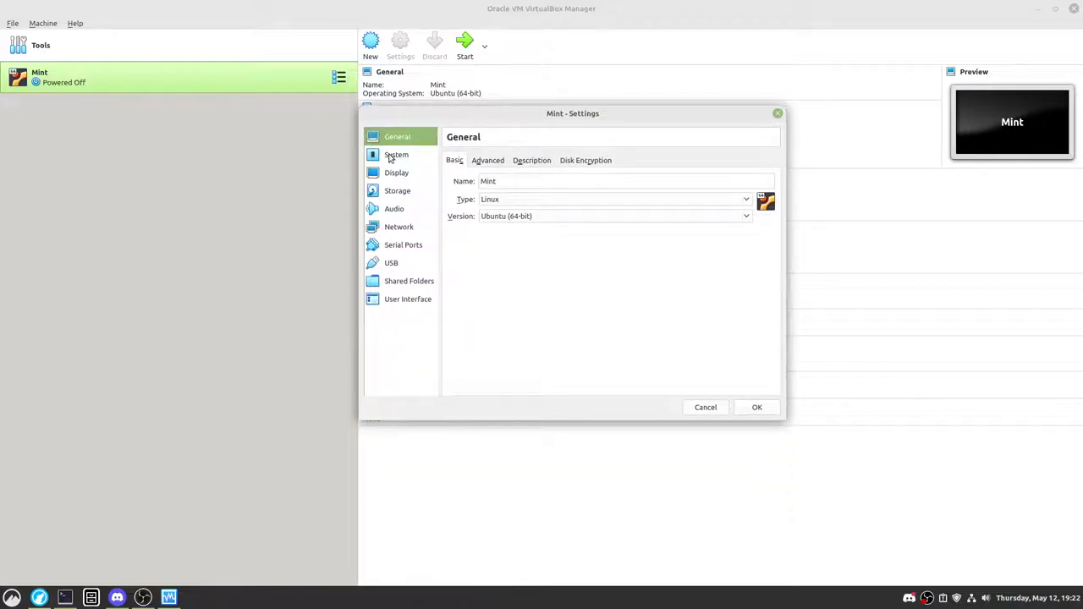
click(390, 157)
click(428, 139)
click(499, 161)
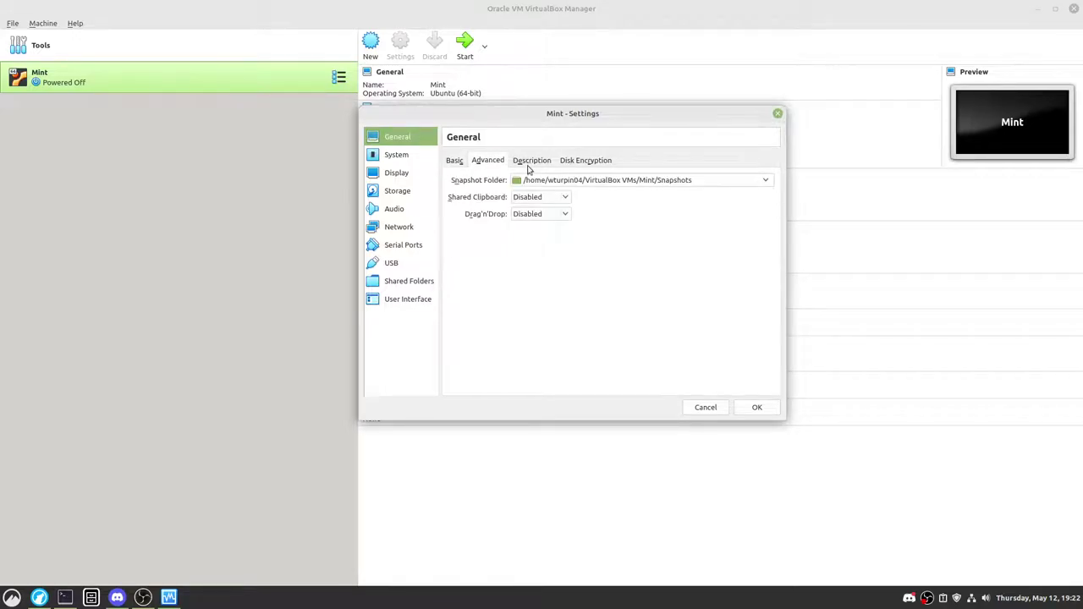
click(531, 160)
click(454, 160)
Step: Boot from hard disk before optical and give Mint 4 CPUs, then view Display
click(395, 155)
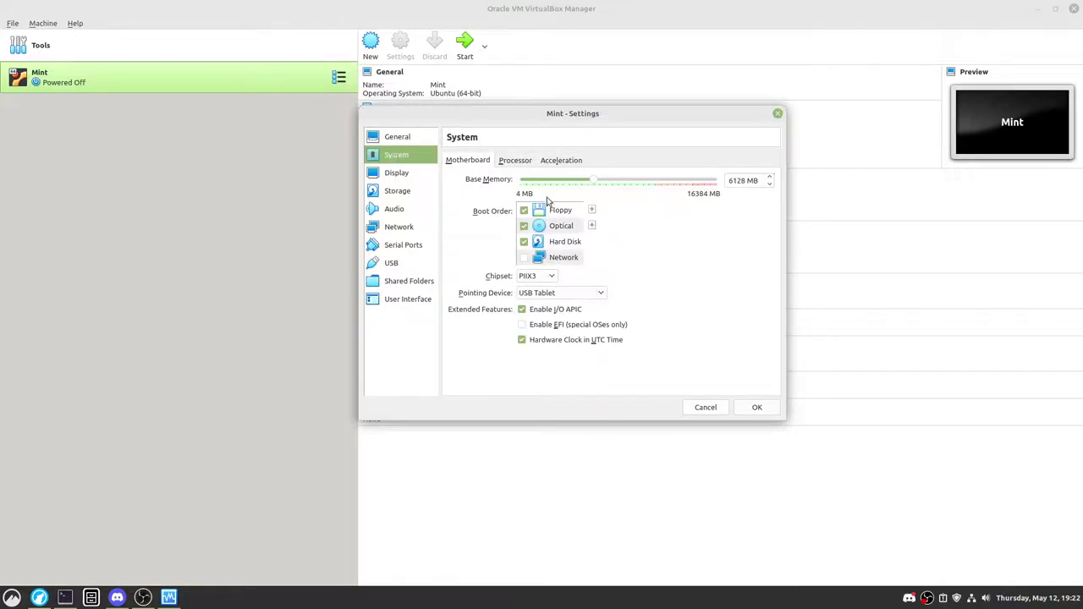
drag(566, 241, 561, 220)
click(515, 161)
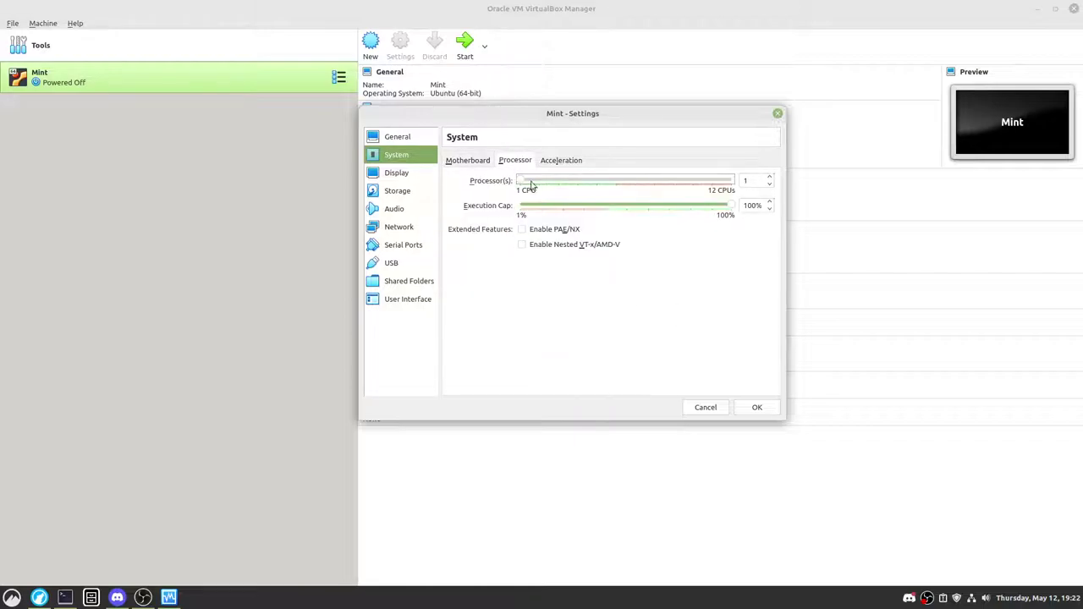
drag(527, 184, 577, 184)
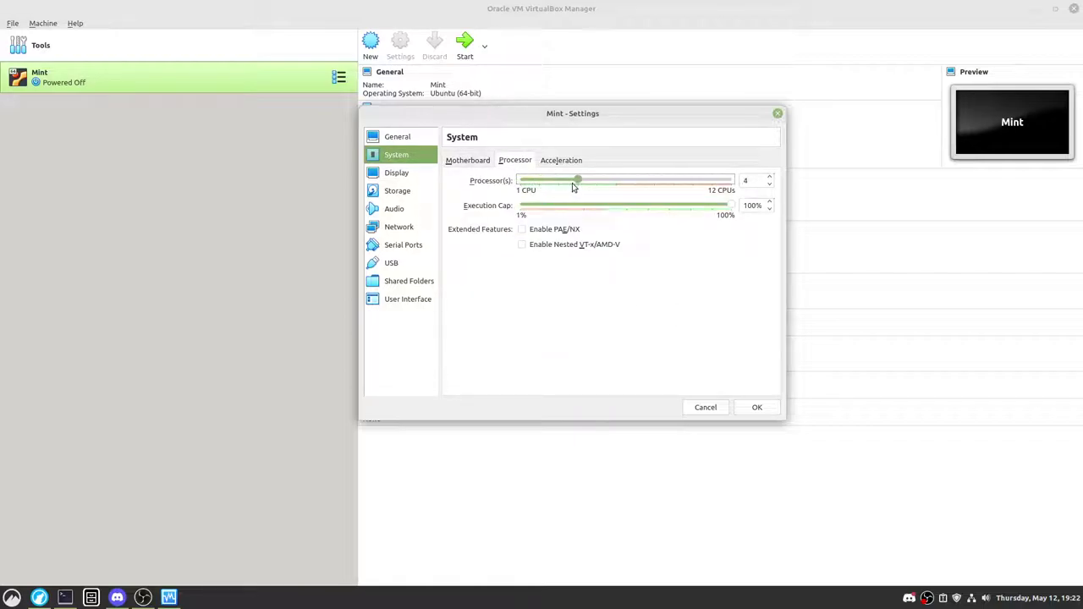
click(393, 172)
click(405, 160)
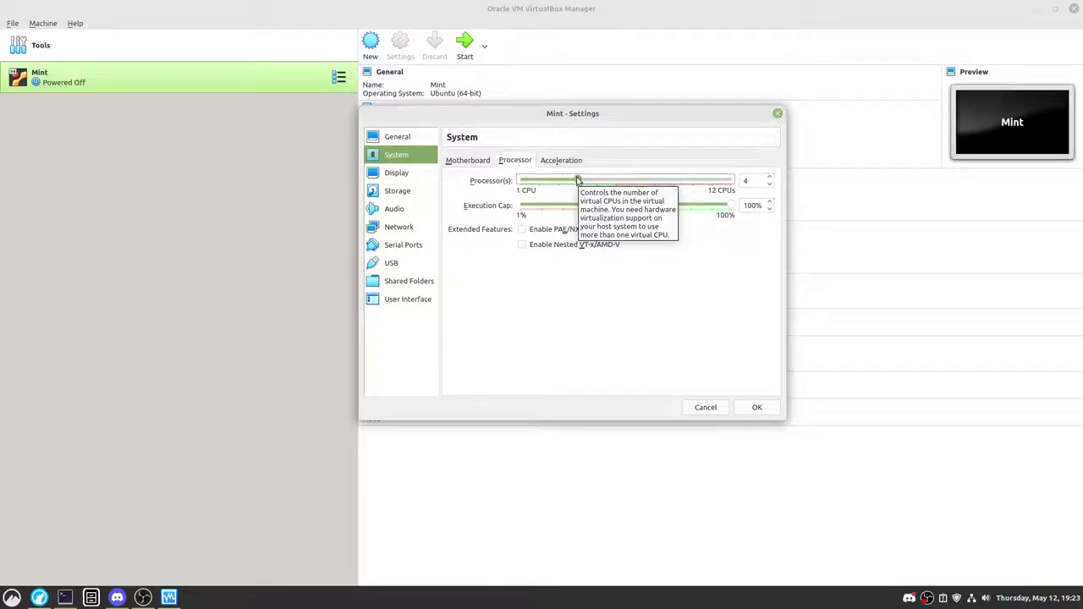
click(376, 173)
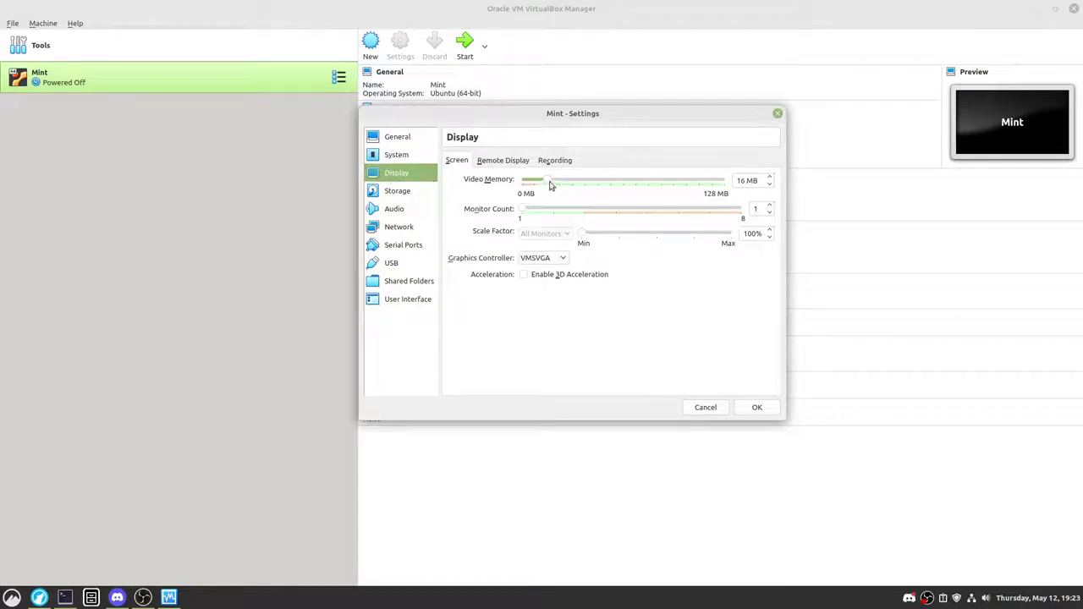
Step: Set 128 MB video memory with 3D acceleration and load linuxmint-20.3-cinnamon-64bit.iso in the optical drive
drag(550, 184, 739, 187)
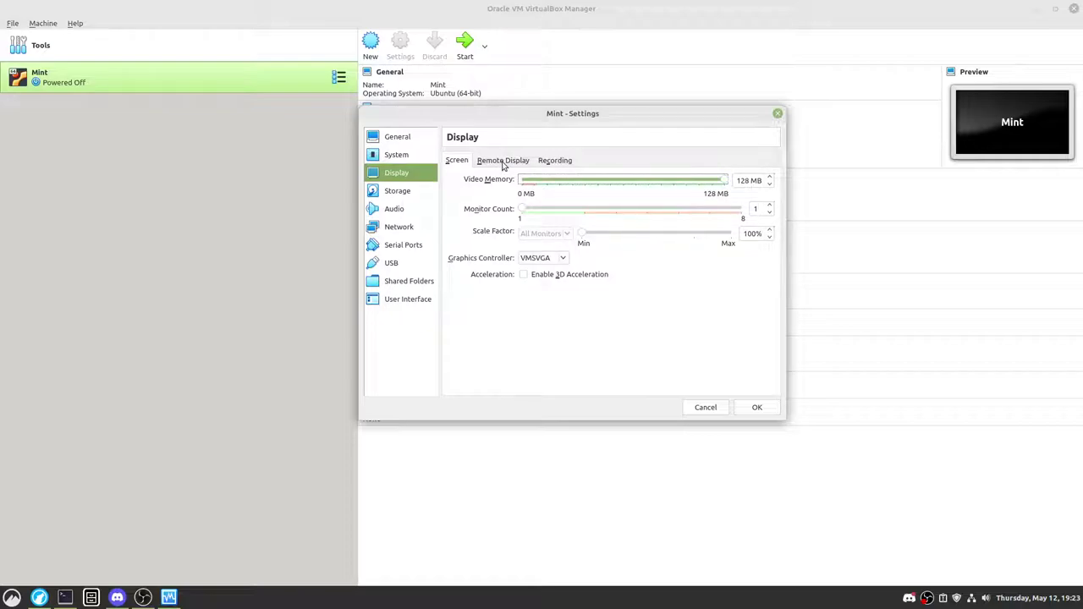
click(555, 275)
click(399, 196)
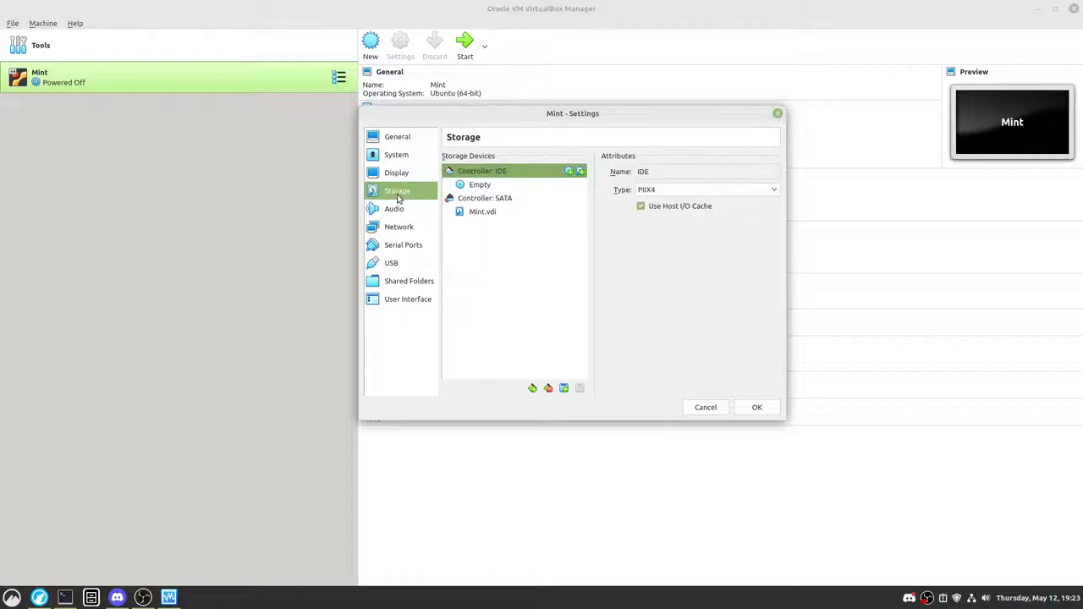
click(544, 185)
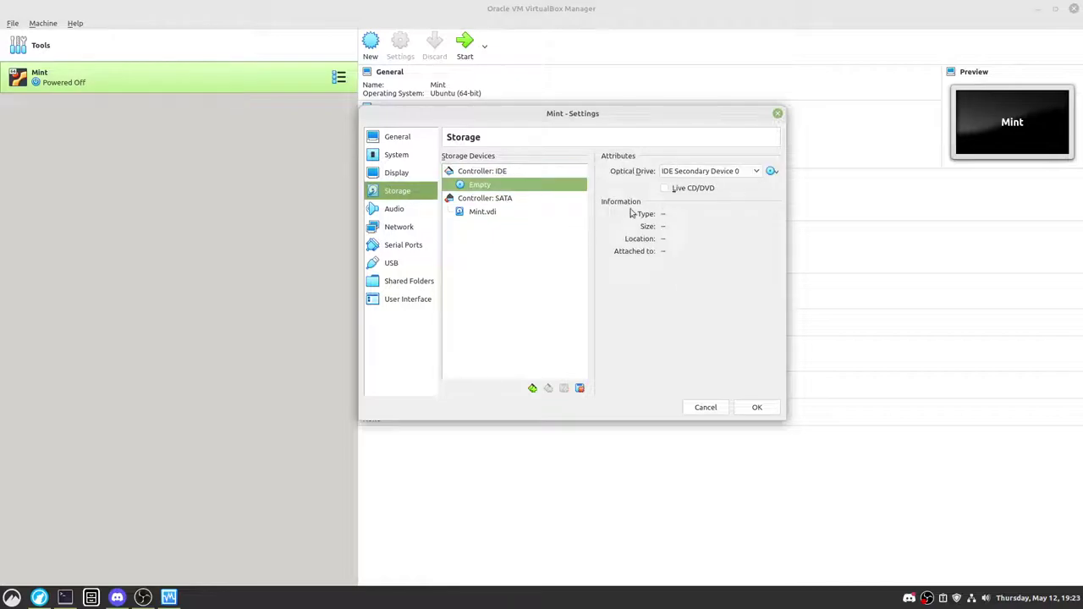
click(483, 173)
click(484, 185)
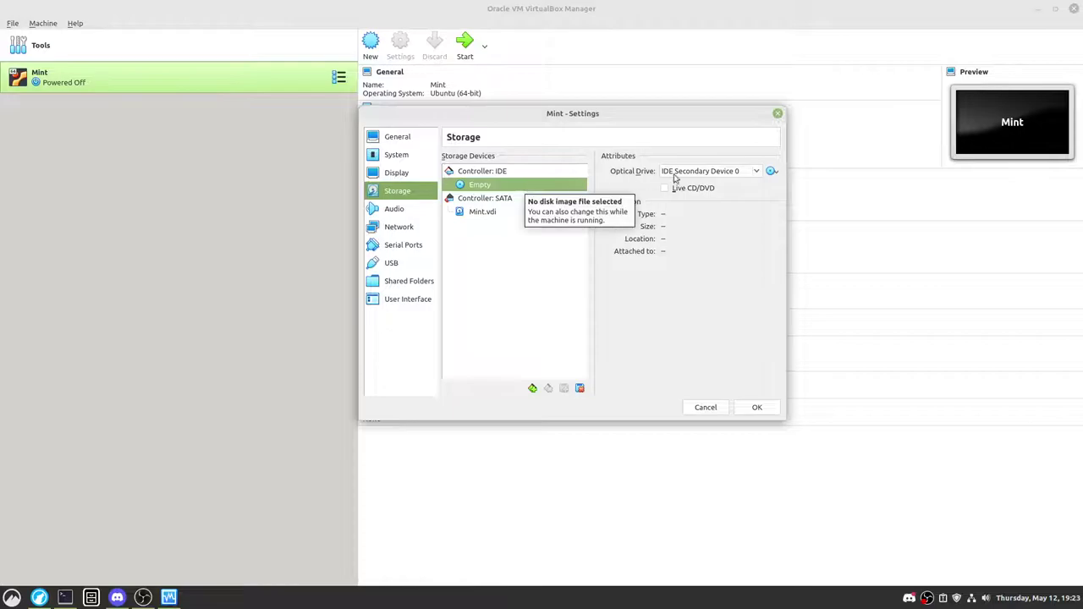
click(771, 171)
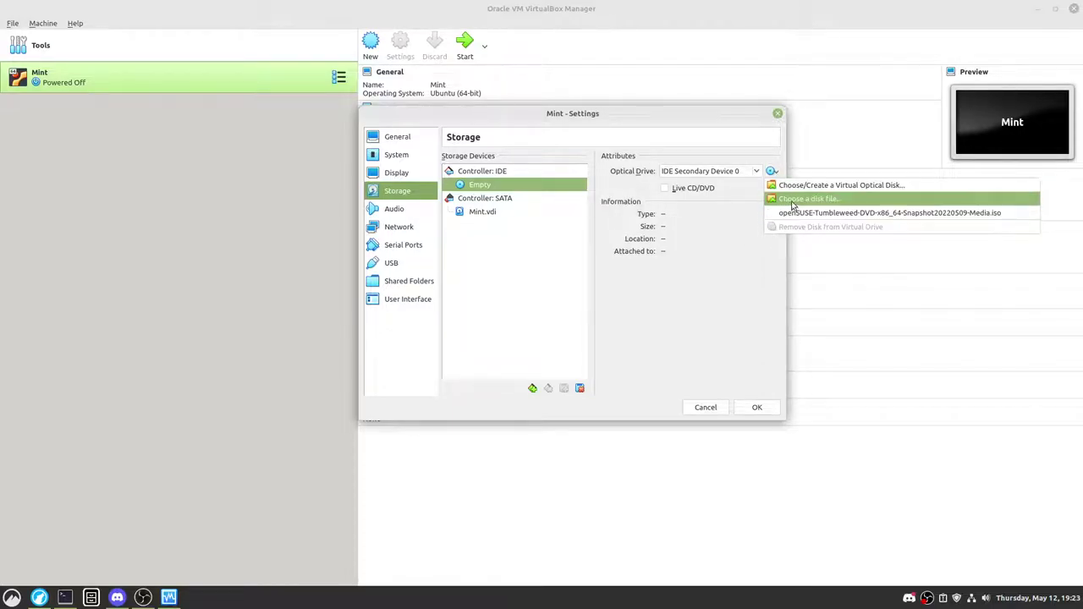
click(793, 206)
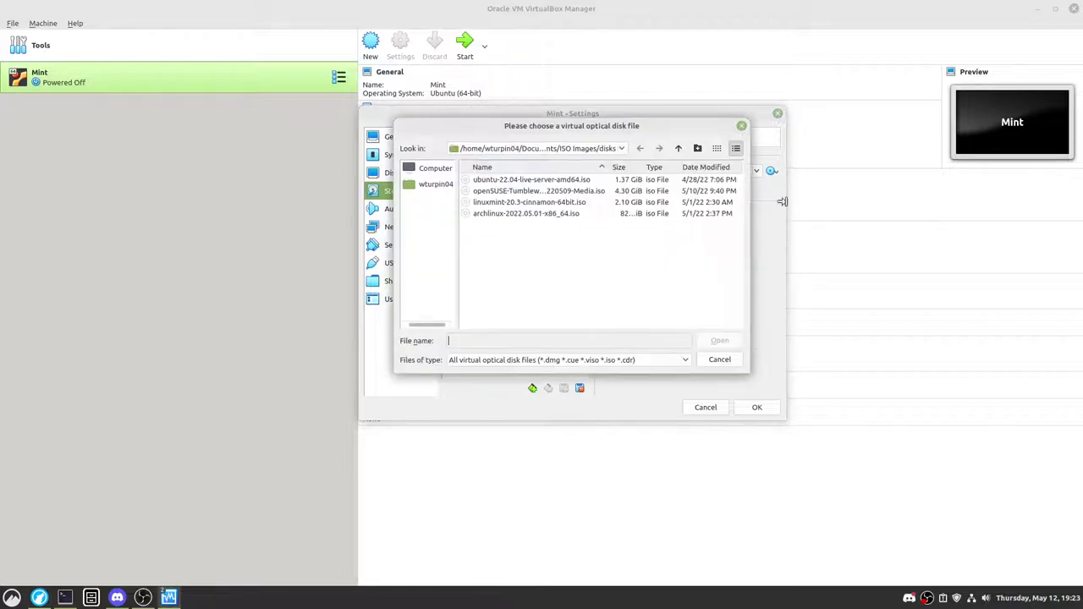
click(517, 203)
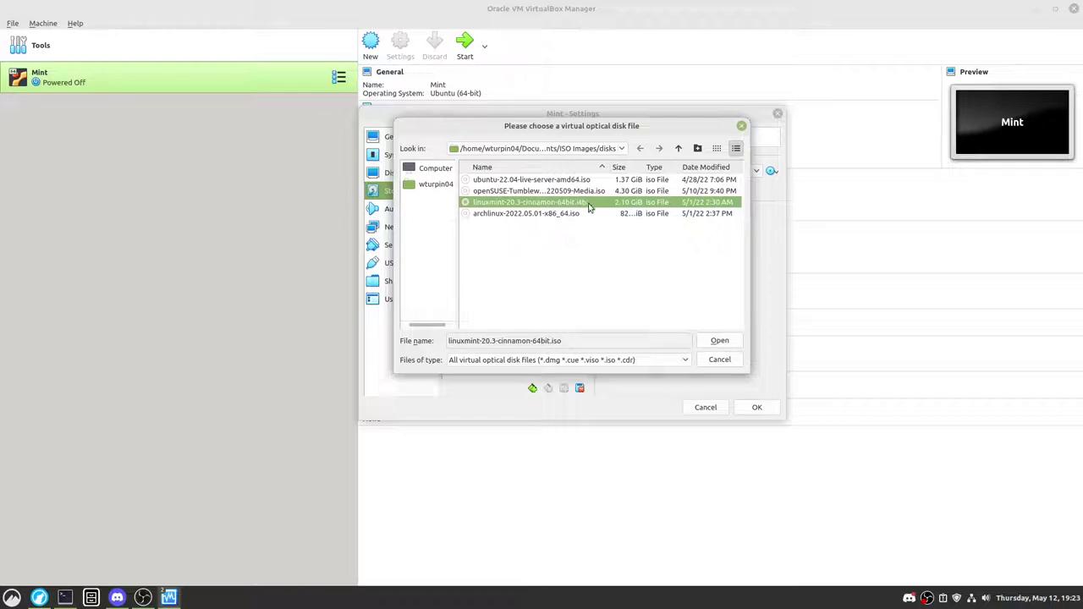
click(718, 341)
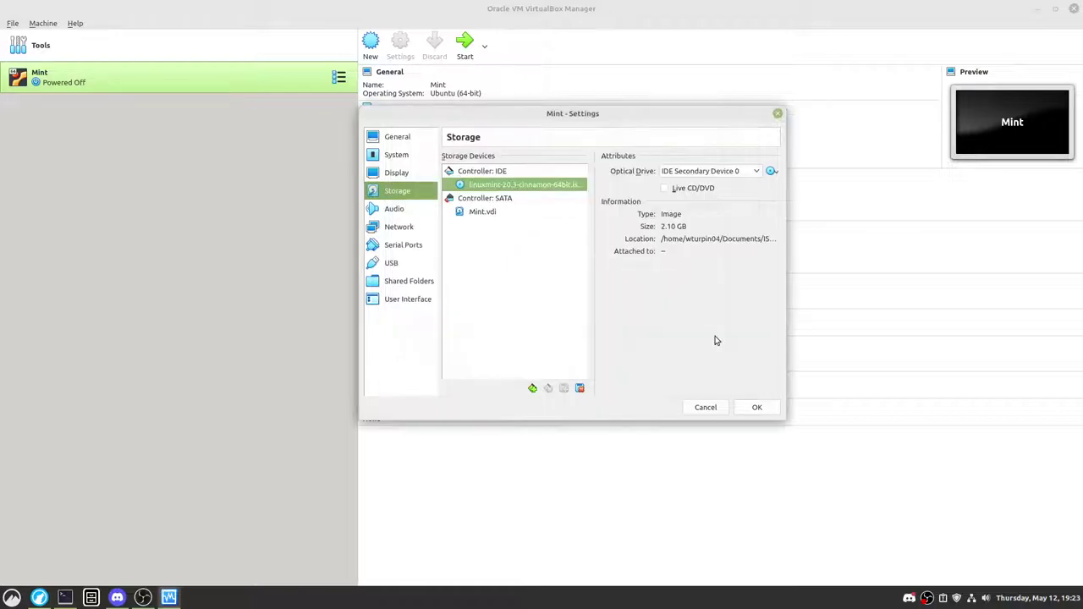
Step: Review the remaining settings pages, save with OK and start the Mint VM
click(395, 235)
click(399, 249)
click(398, 265)
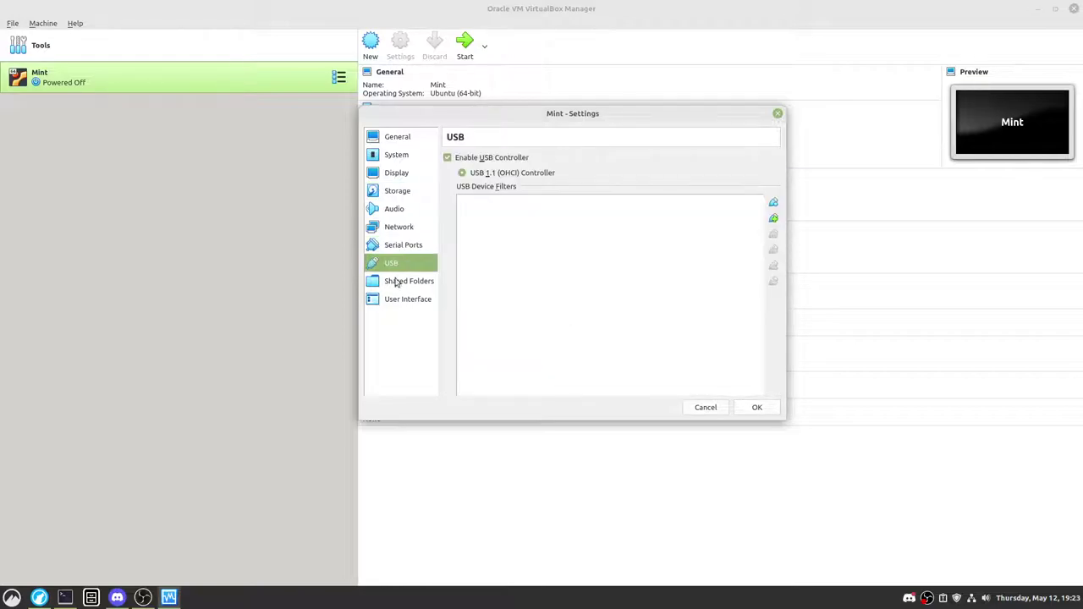
click(396, 282)
click(401, 300)
click(399, 174)
click(398, 155)
click(405, 138)
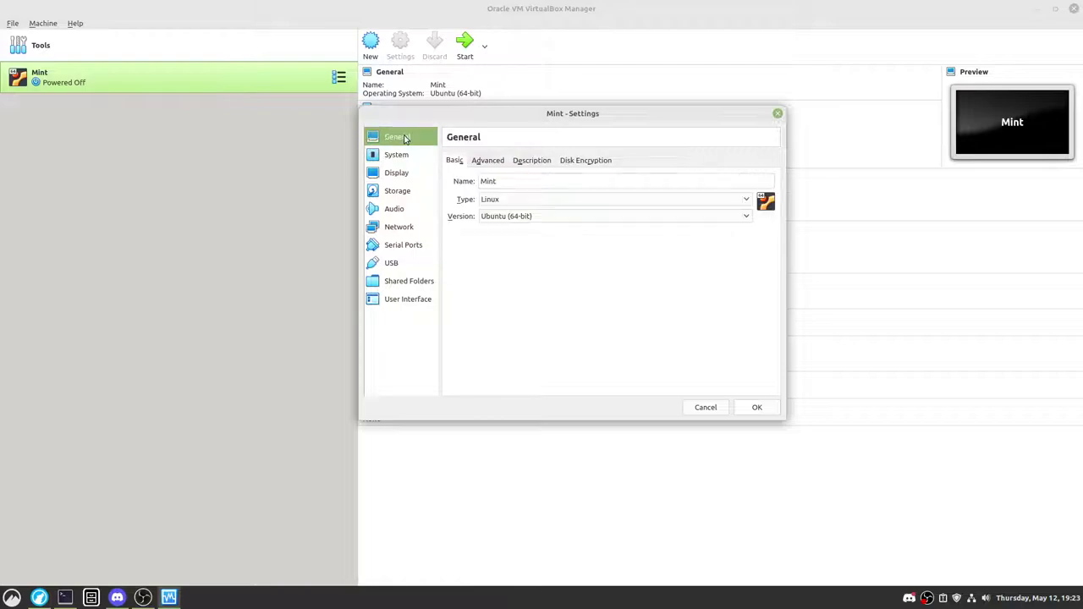
click(749, 408)
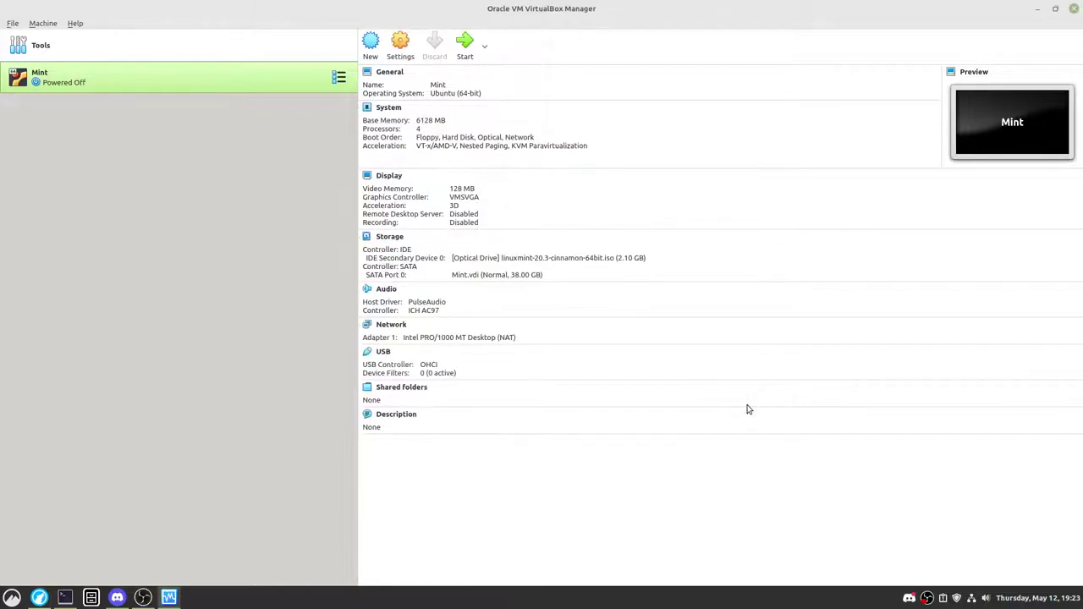
click(472, 50)
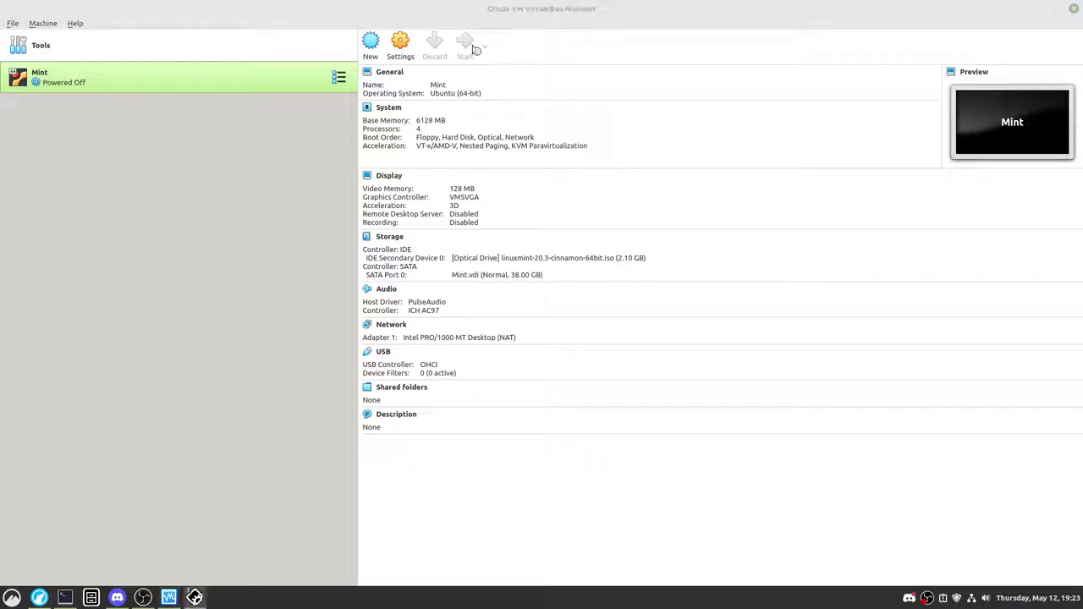
Step: Dismiss the keyboard capture notice and switch the Mint VM window to full-screen mode
click(699, 181)
click(461, 163)
mouse_move(436, 165)
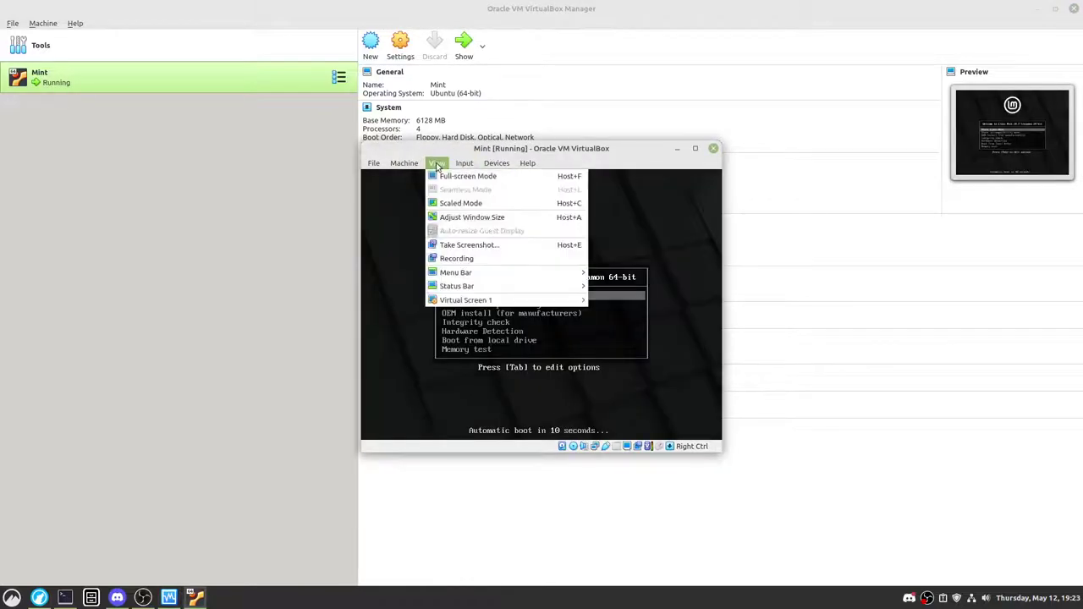
click(468, 176)
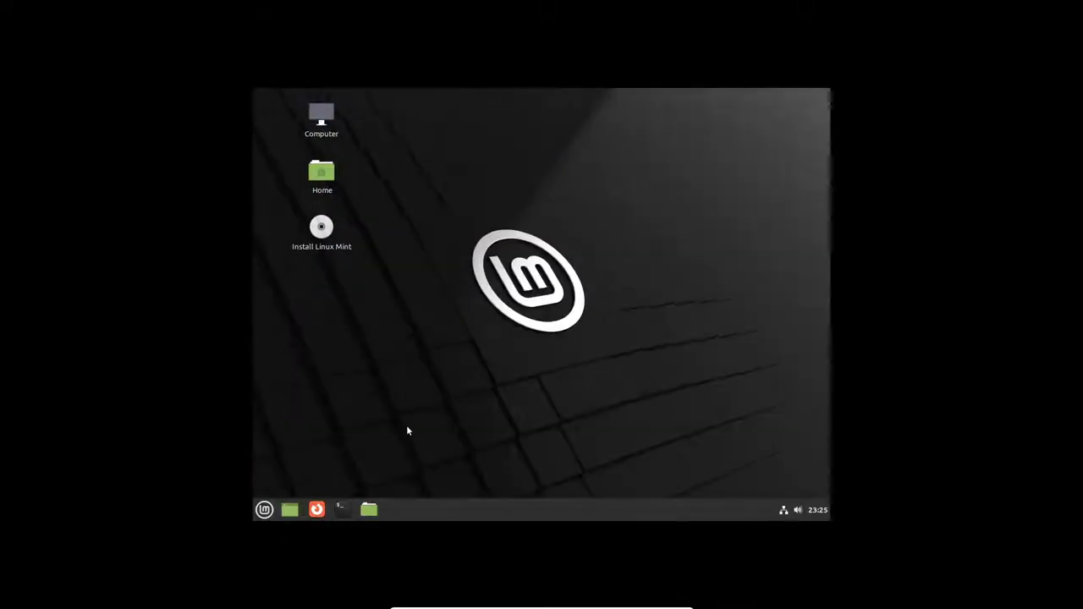
Step: Open Display settings via a 'dis' menu search and choose 1680 x 1050 (16:10)
click(264, 509)
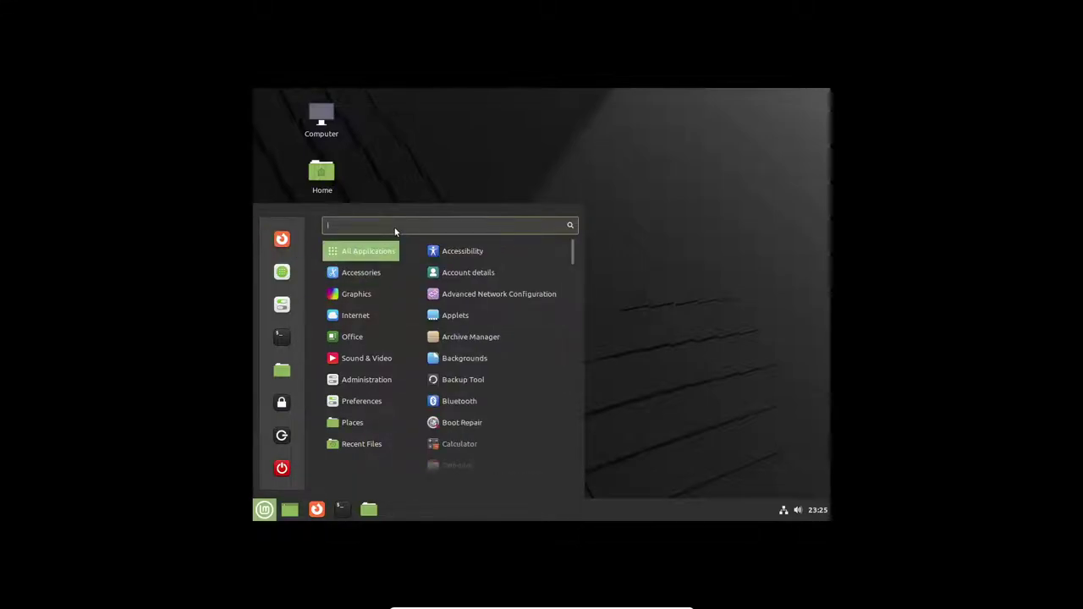
text(dis)
key(Down)
key(Down)
key(Return)
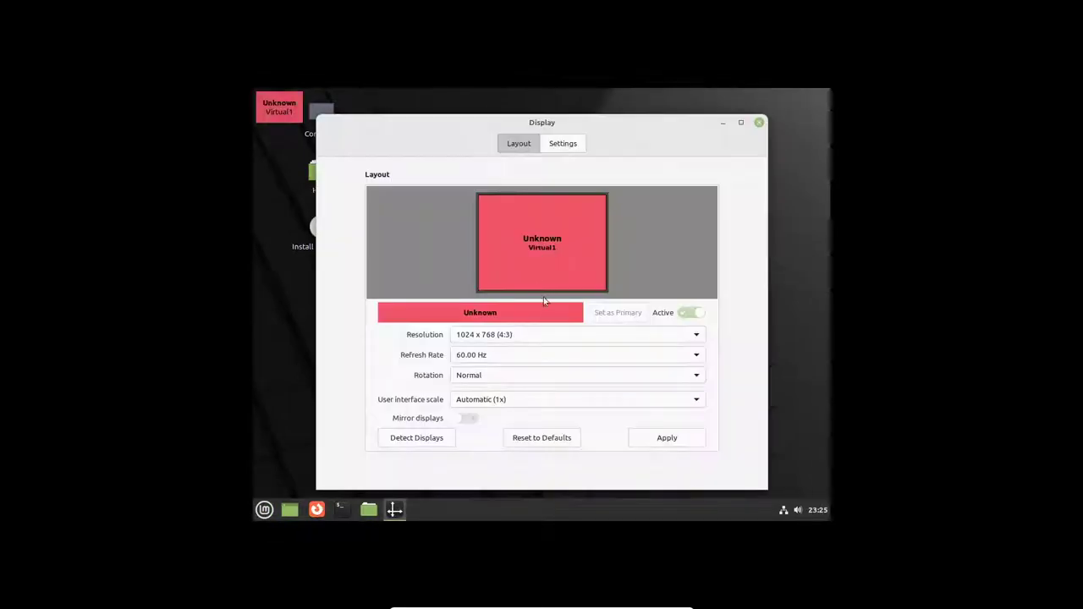
click(560, 337)
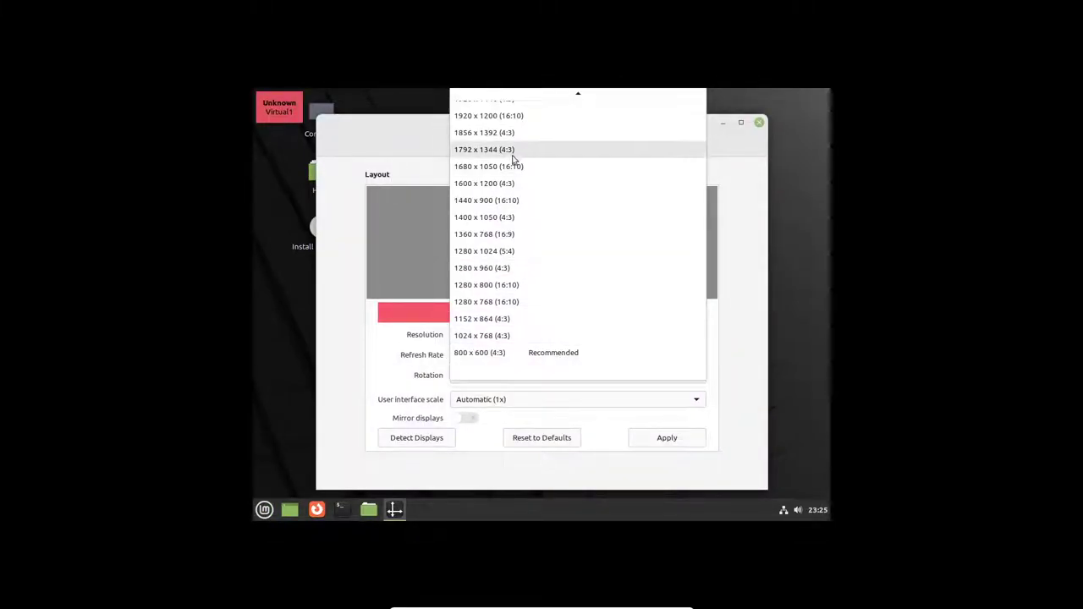
scroll(518, 156, up, 1)
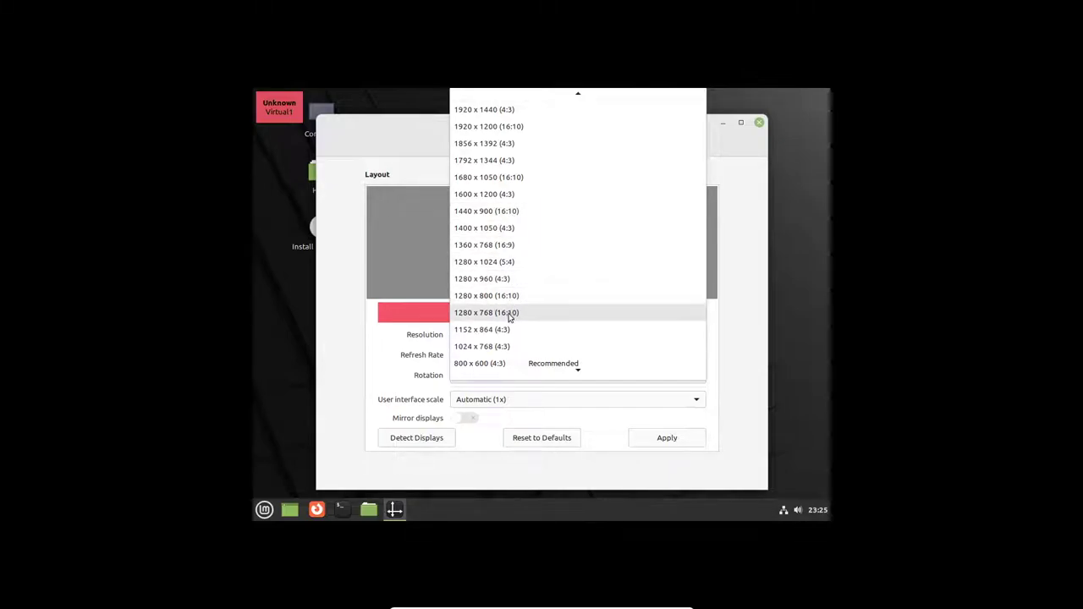
scroll(520, 203, up, 1)
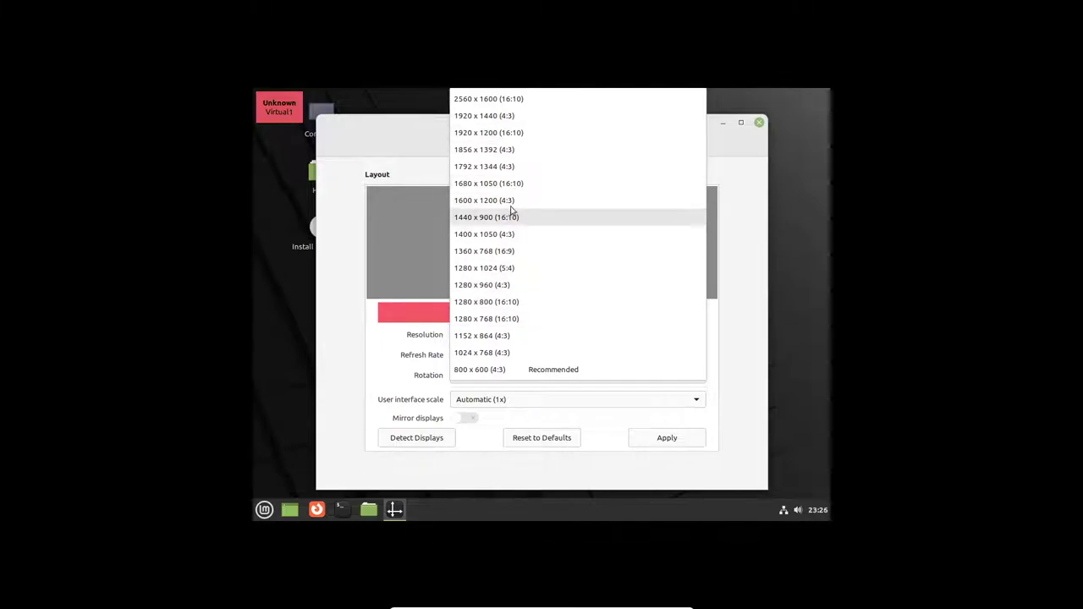
click(522, 182)
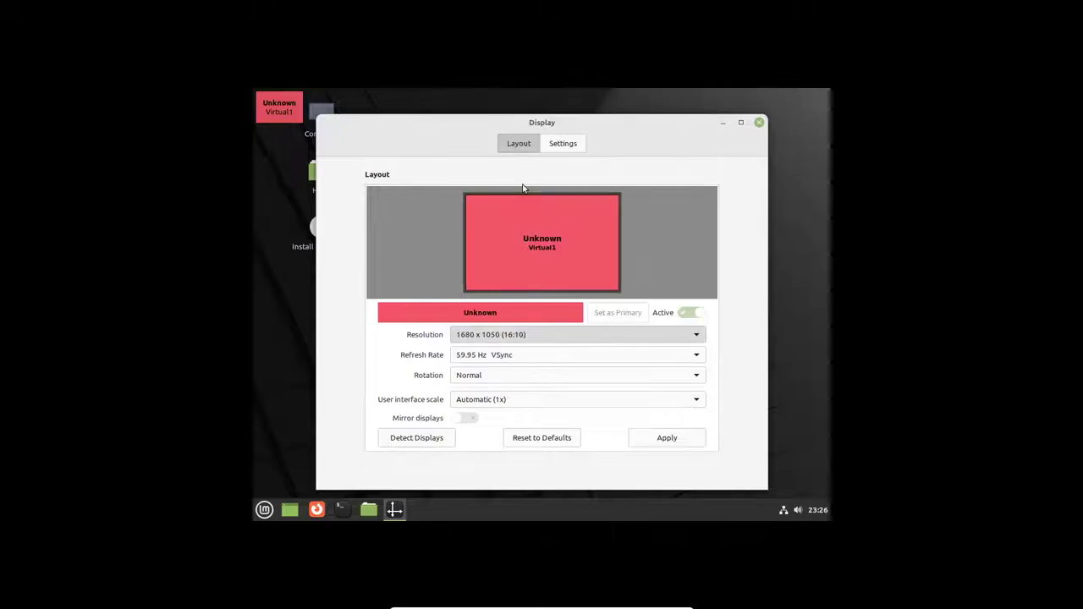
Step: Apply 1680 x 1050, try and revert 1920 x 1200, then keep 1440 x 900 (16:10)
click(650, 442)
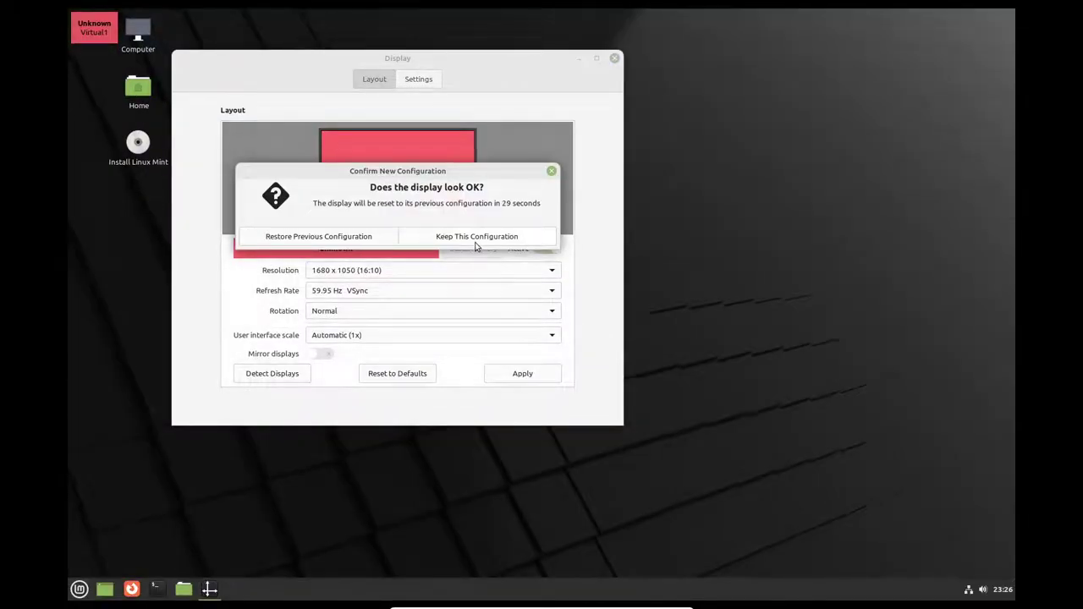
click(473, 237)
click(396, 272)
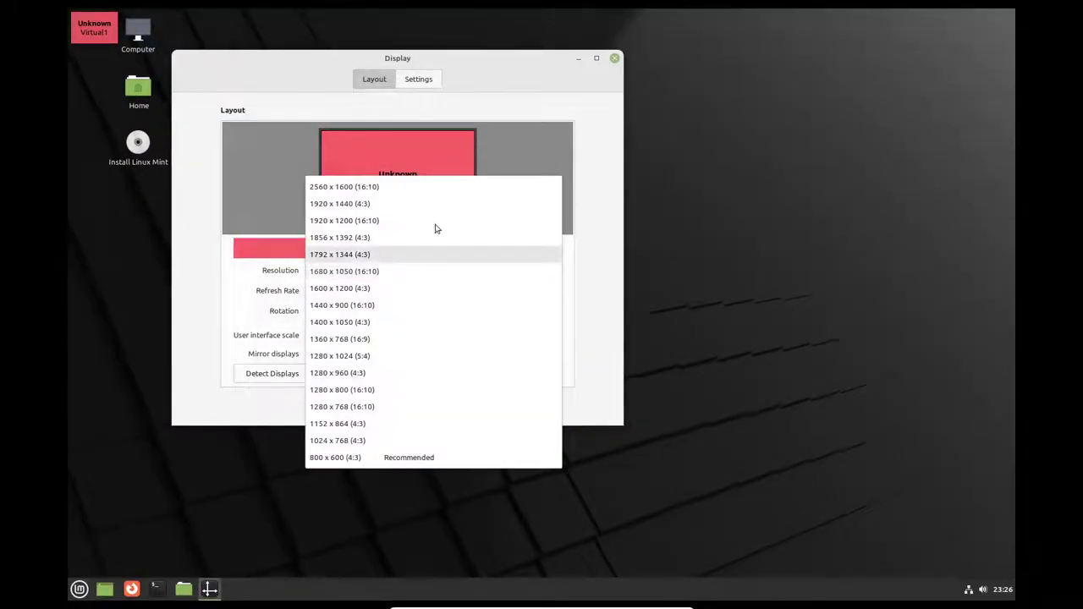
click(392, 223)
click(519, 374)
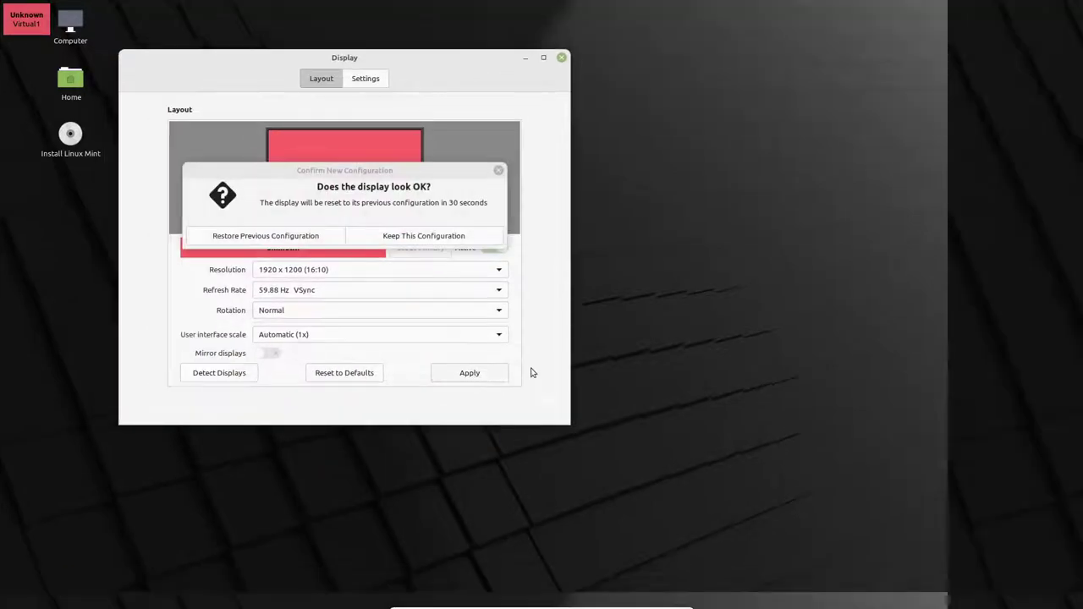
click(318, 240)
click(387, 270)
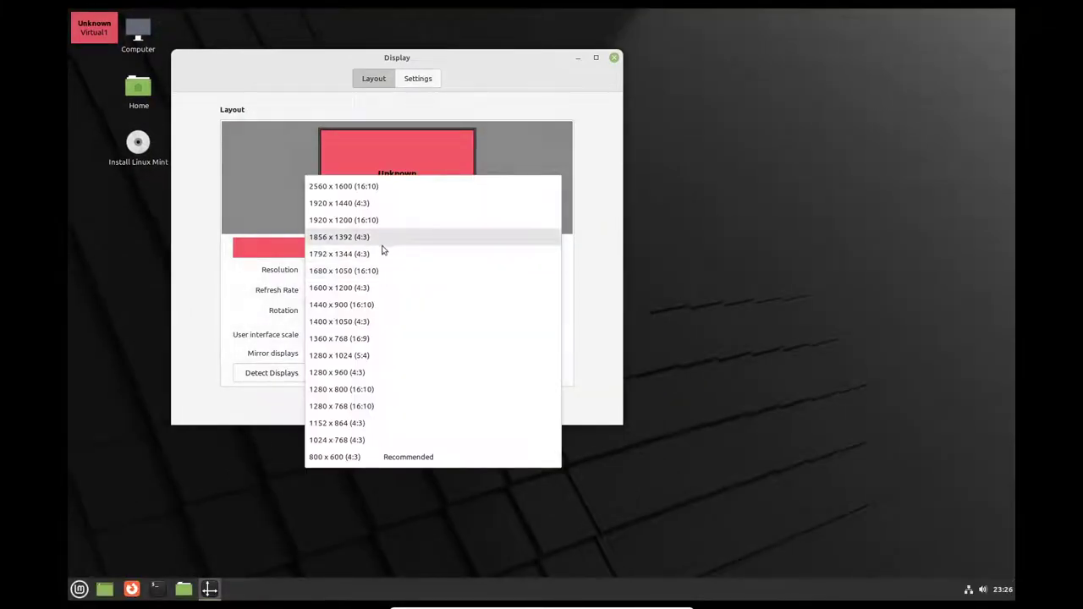
click(375, 305)
click(514, 378)
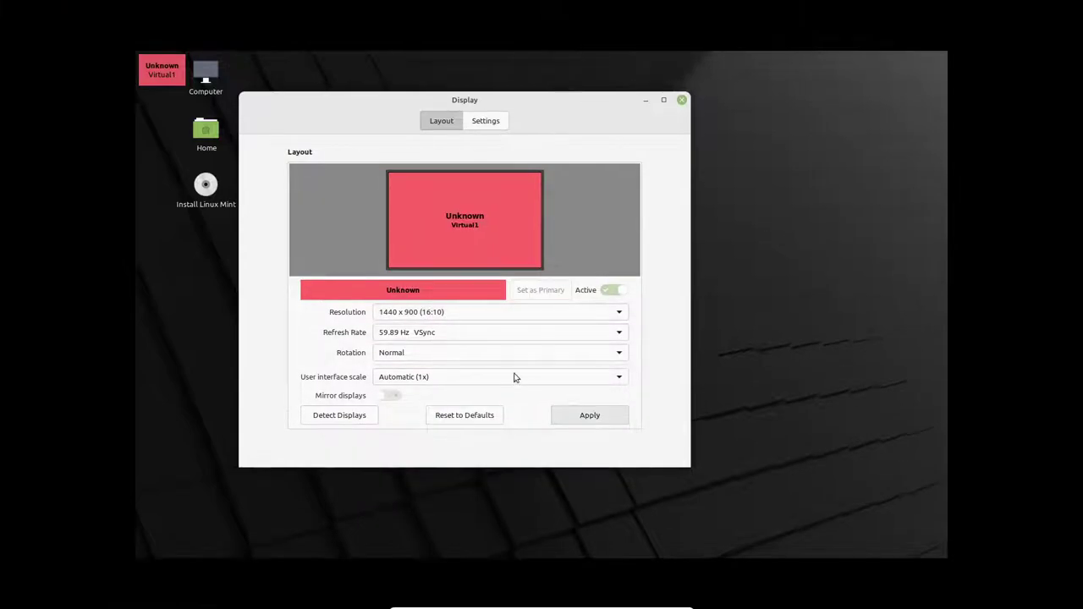
click(498, 271)
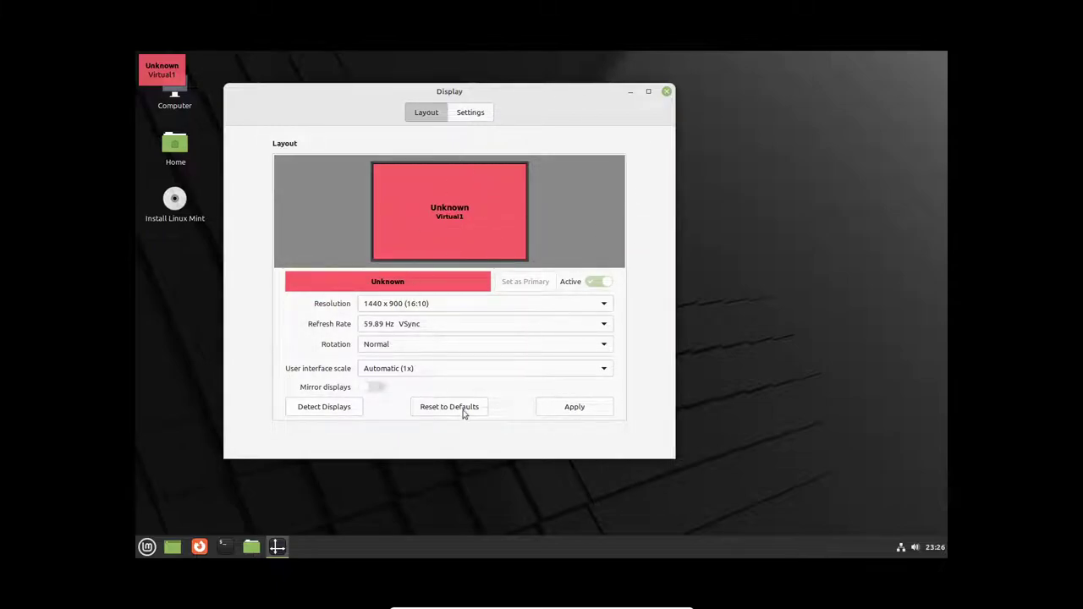
Step: Keep Automatic (1x) scale and 59.89 Hz refresh, reapply, close Display and open the menu
click(471, 375)
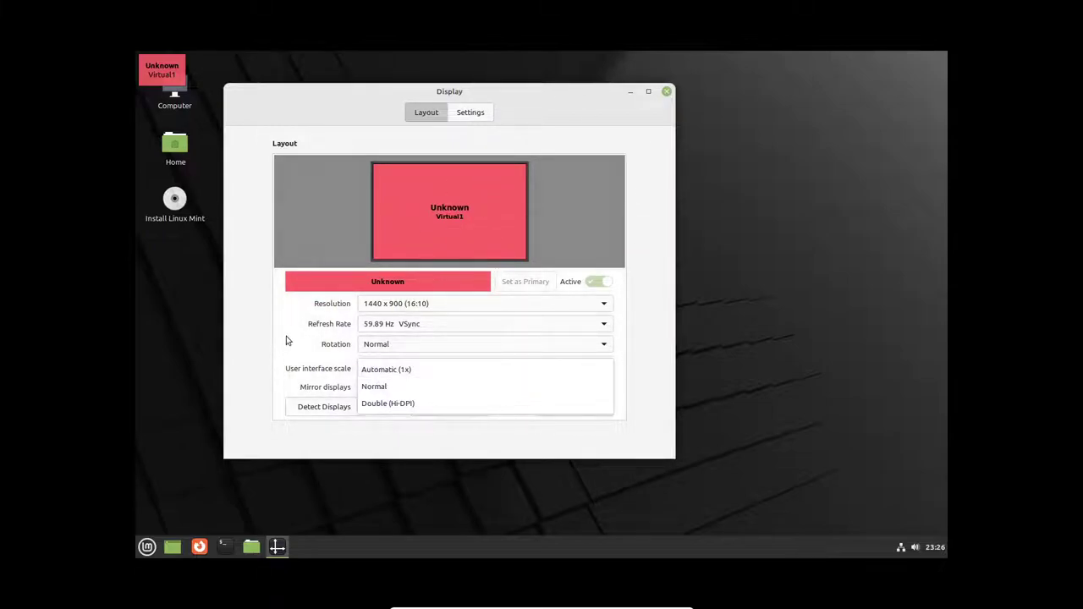
click(287, 339)
click(404, 343)
click(277, 341)
click(414, 330)
click(277, 334)
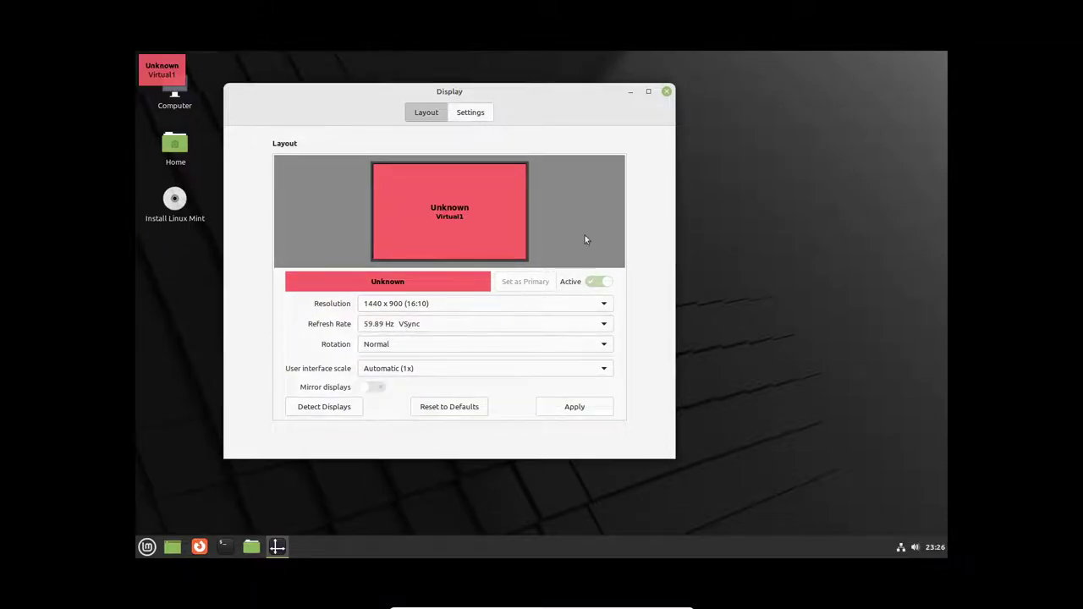
click(574, 407)
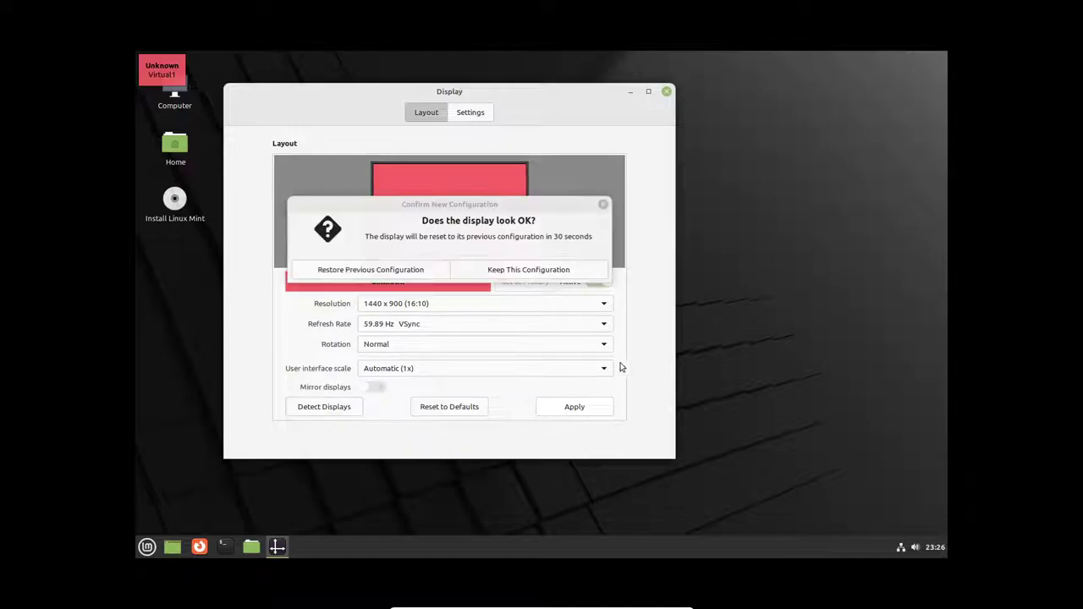
click(504, 273)
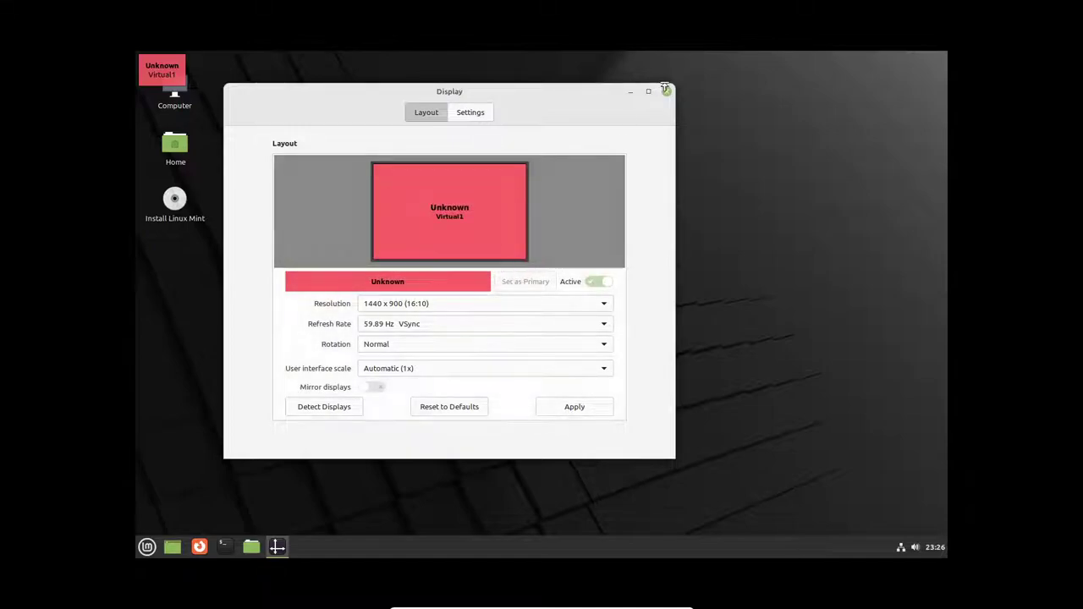
click(462, 114)
click(668, 92)
click(147, 546)
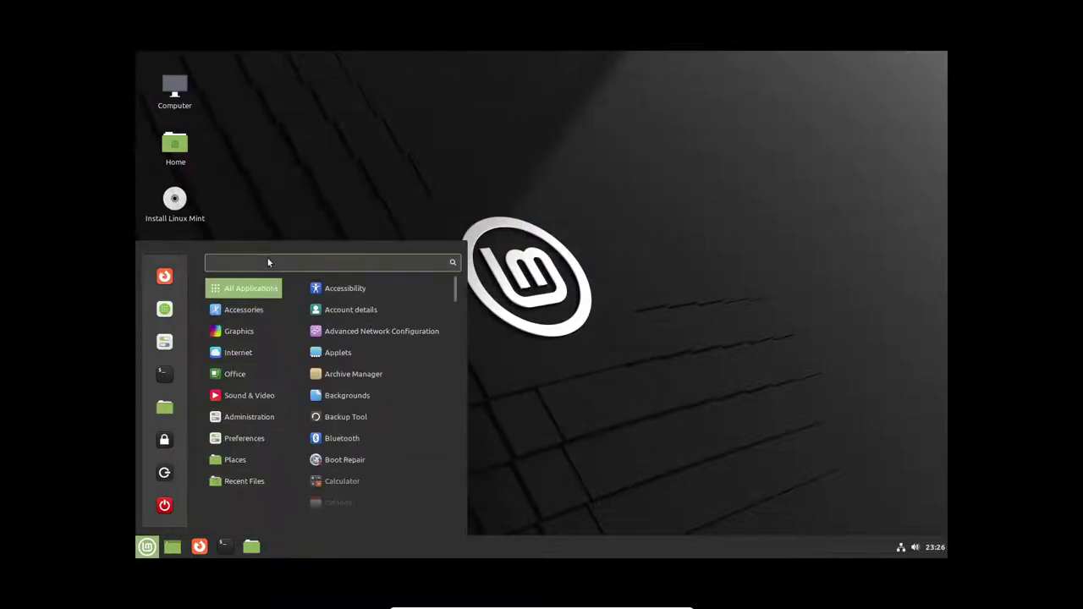
Step: Launch Firefox, maximize it, close the Welcome and Privacy Notice tabs, then quit Firefox
click(436, 180)
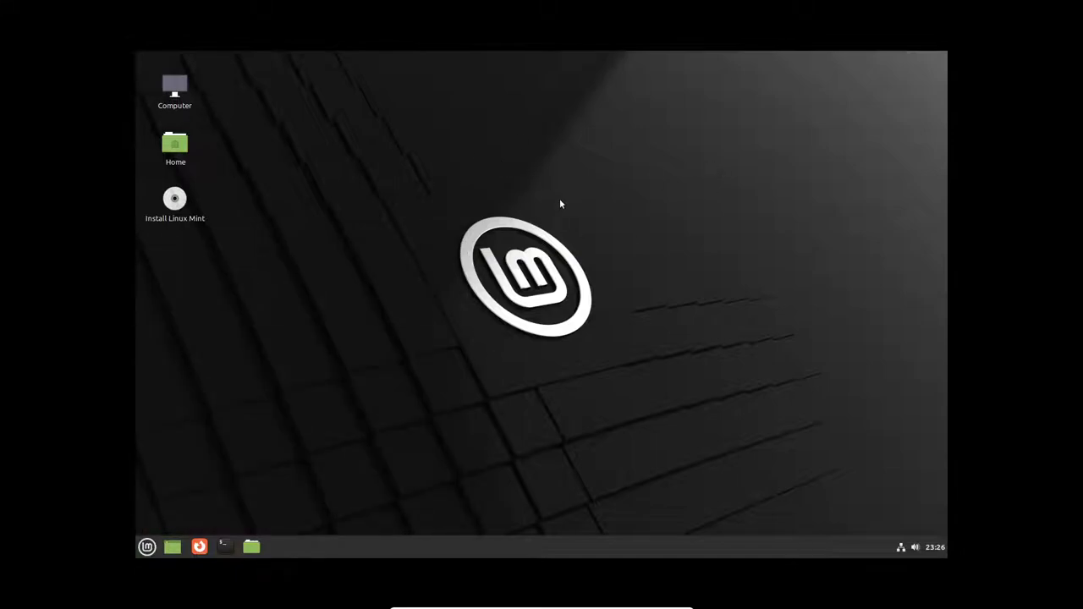
click(147, 547)
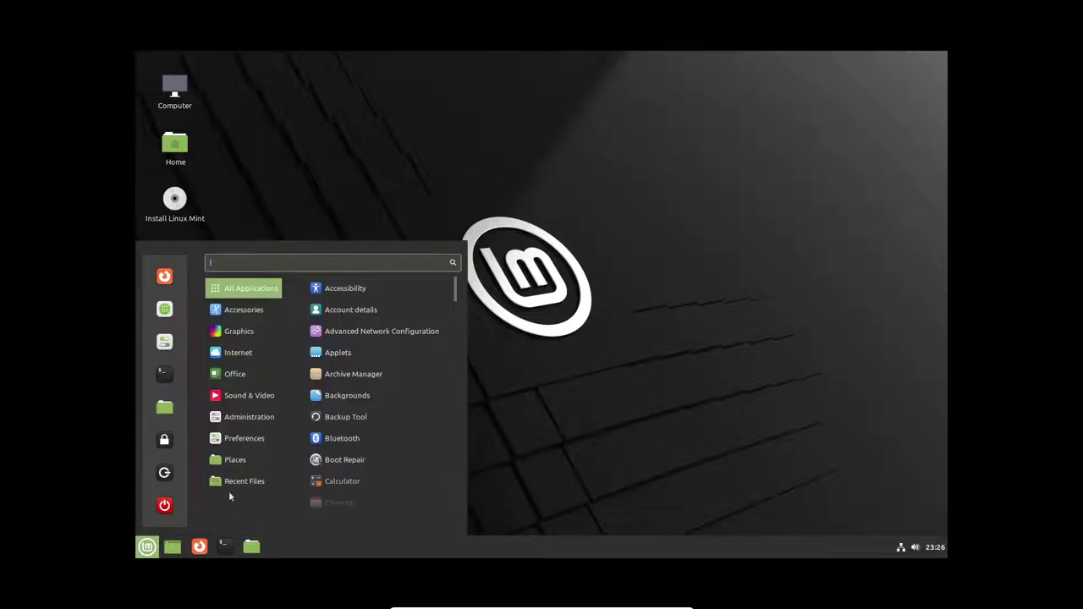
click(166, 276)
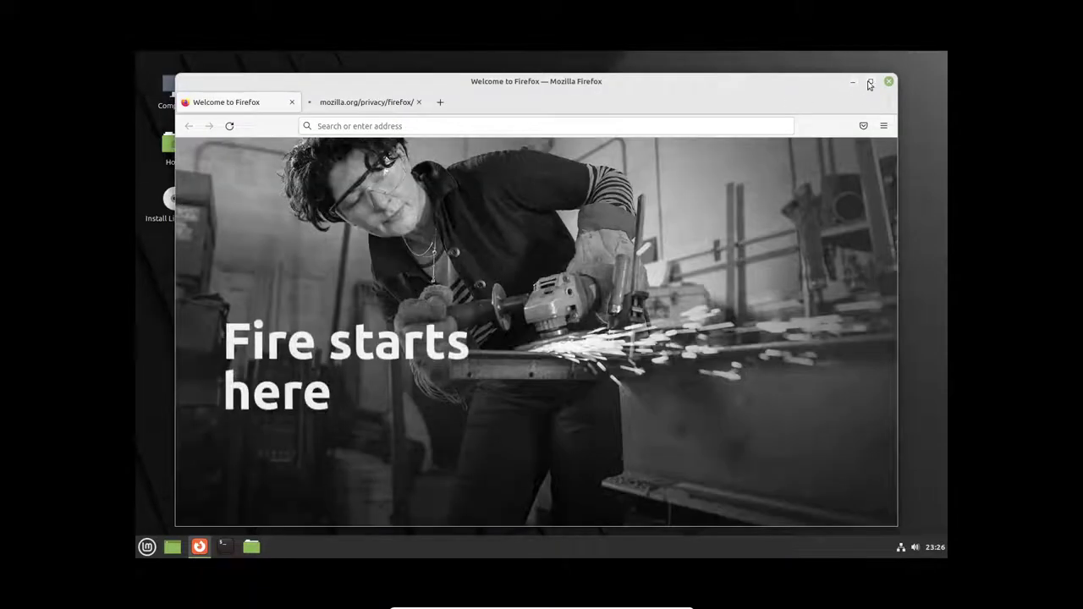
click(870, 82)
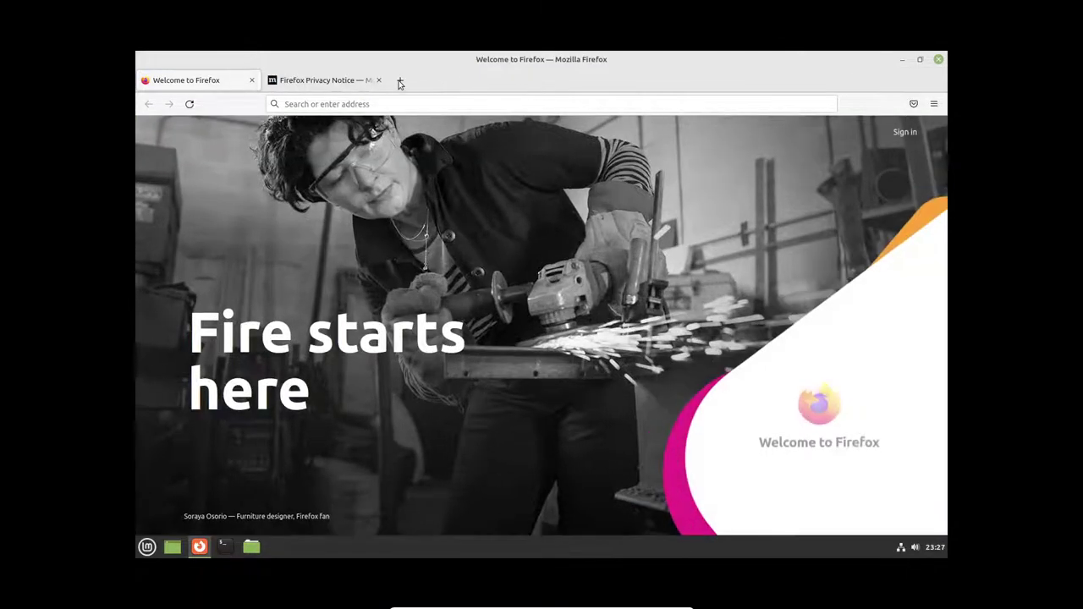
click(399, 80)
click(254, 80)
click(252, 80)
click(467, 315)
click(938, 59)
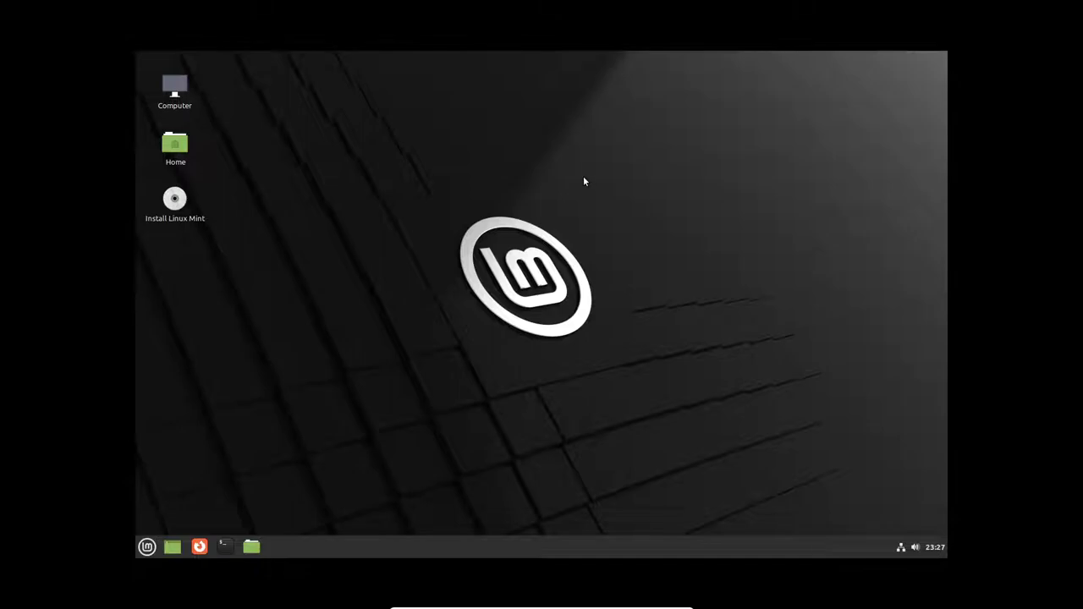
Step: Browse and close the Mint application menu, then launch the Install Linux Mint desktop icon
drag(174, 199, 505, 284)
click(342, 244)
click(147, 547)
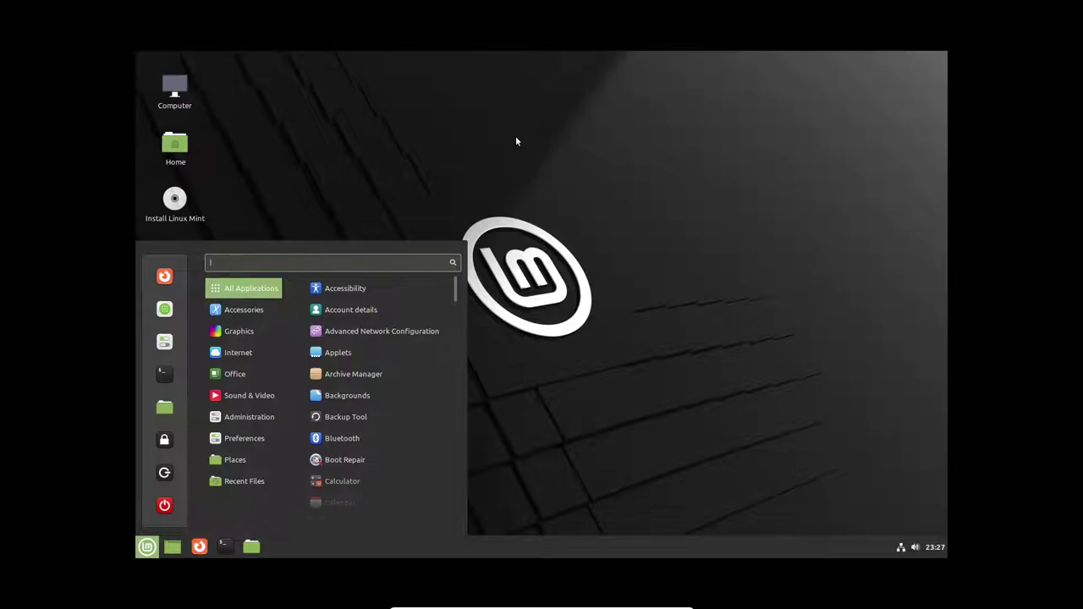
text(d)
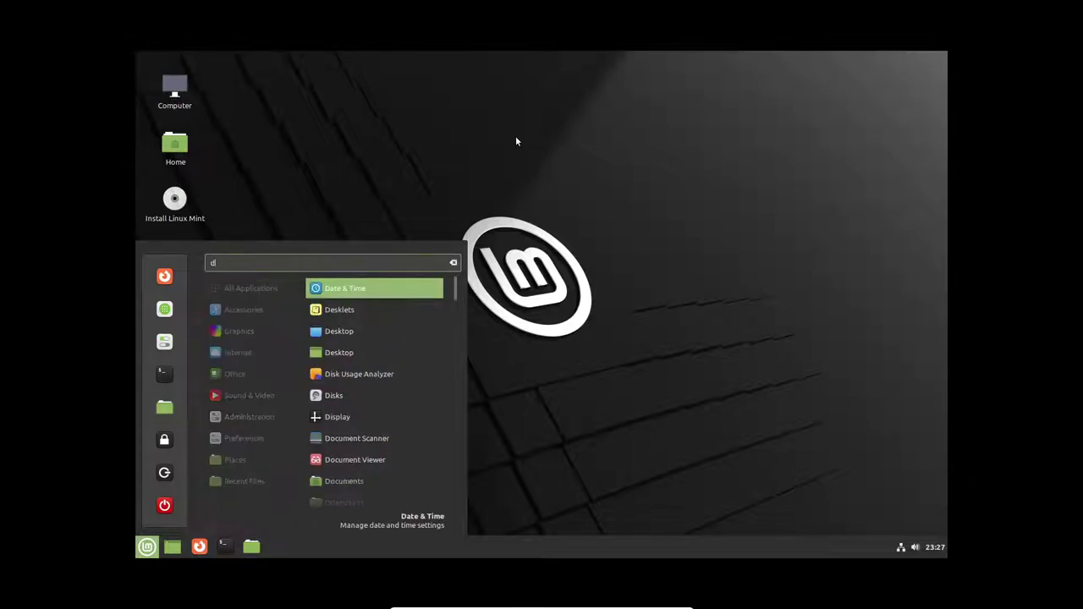
key(BackSpace)
key(Escape)
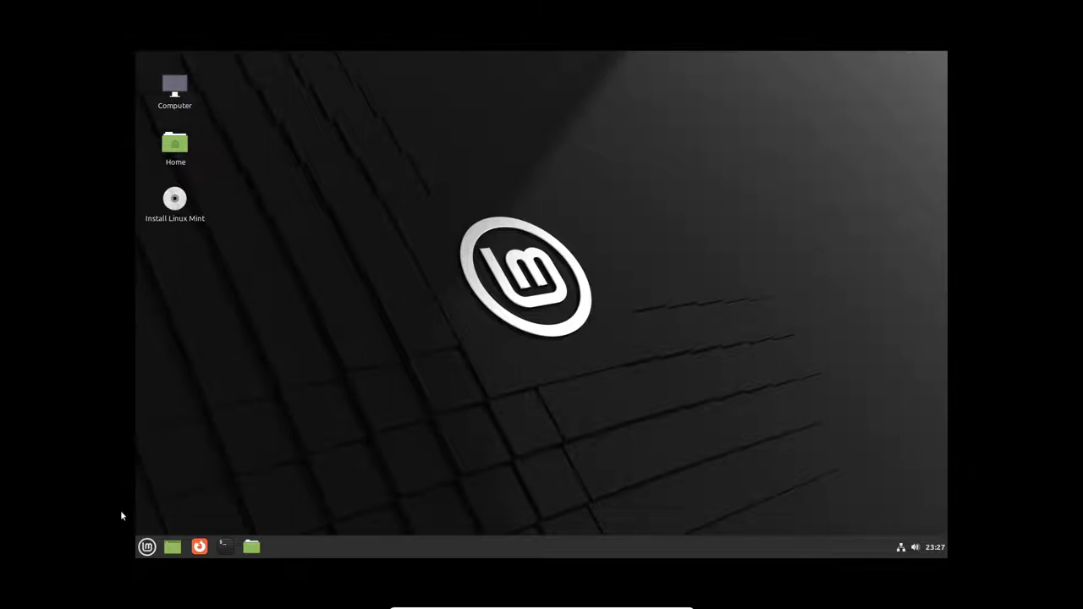
click(146, 549)
click(146, 549)
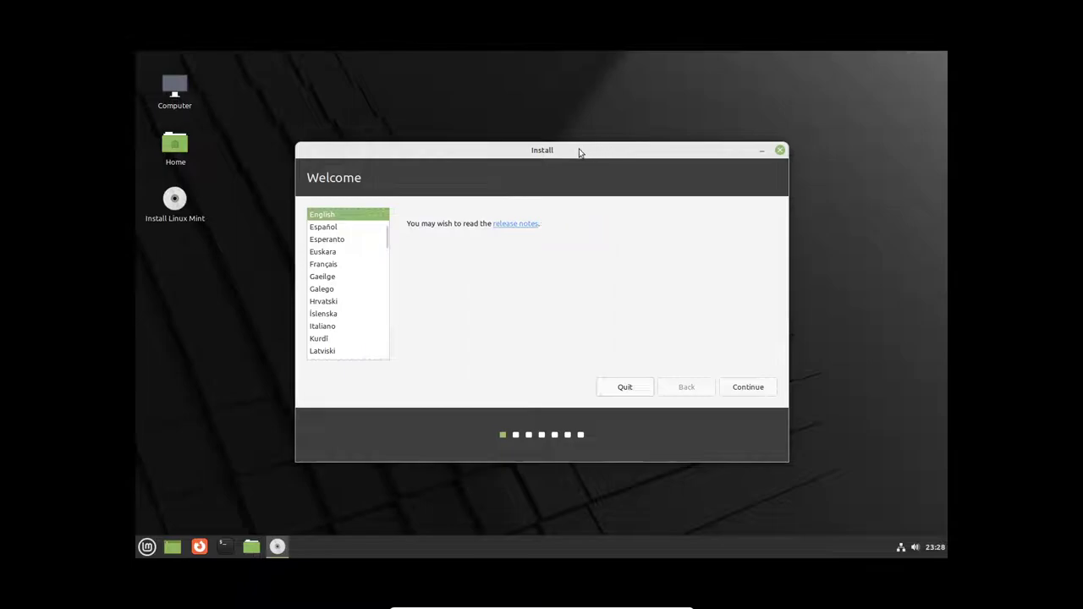
Step: Accept English and the English (US) keyboard layout, and opt to install multimedia codecs
drag(551, 150, 475, 119)
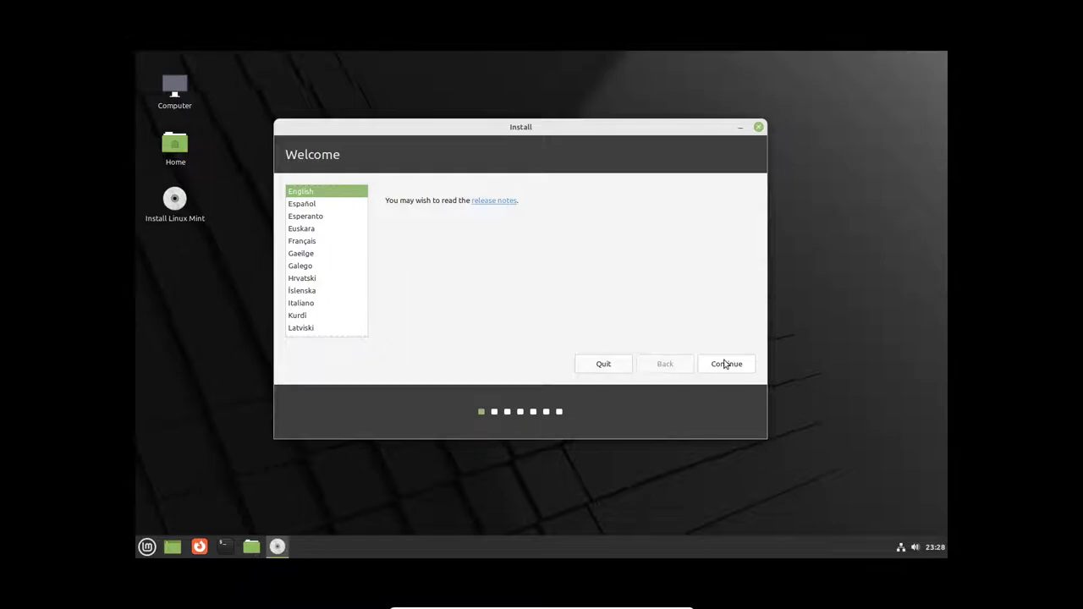
click(726, 364)
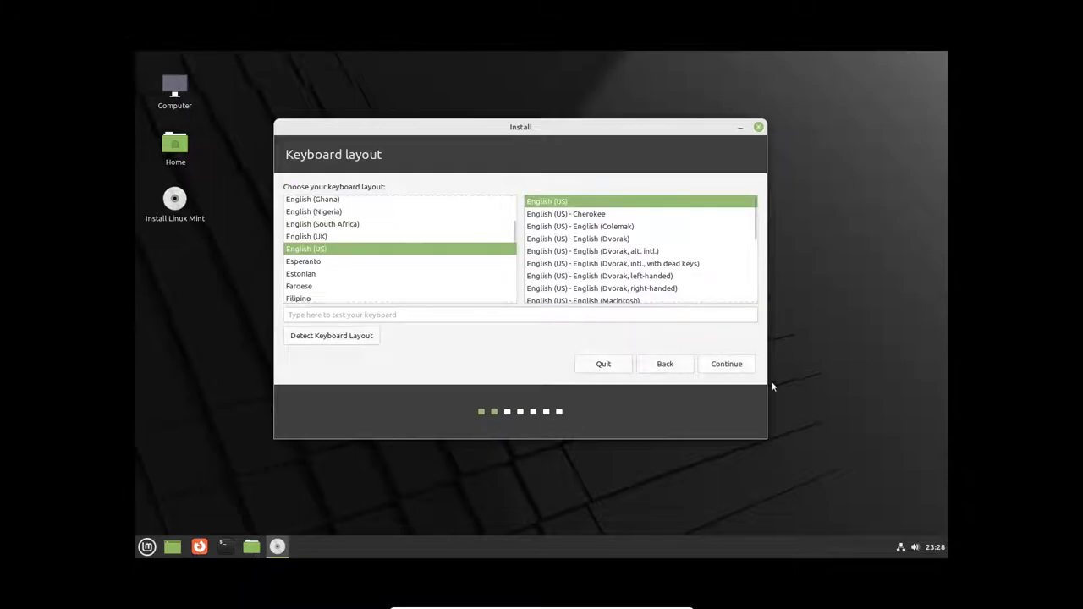
click(735, 365)
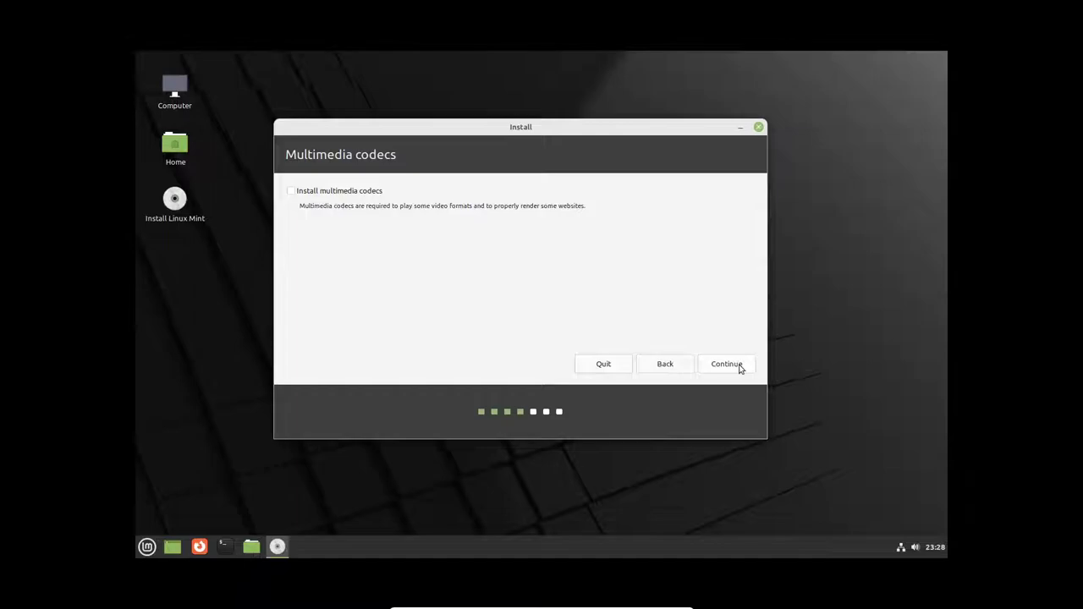
click(347, 193)
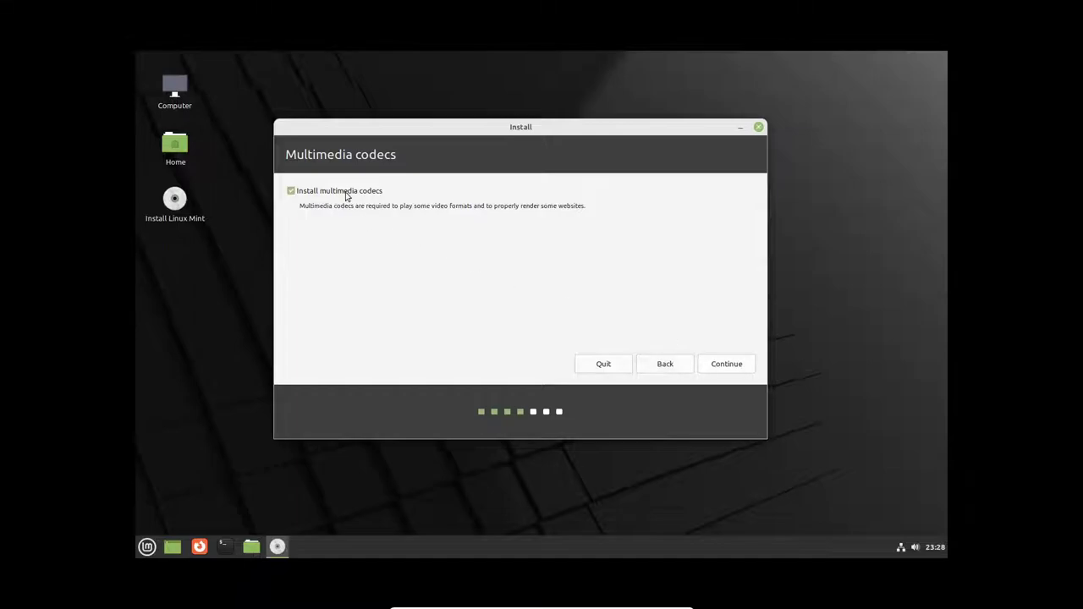
click(720, 363)
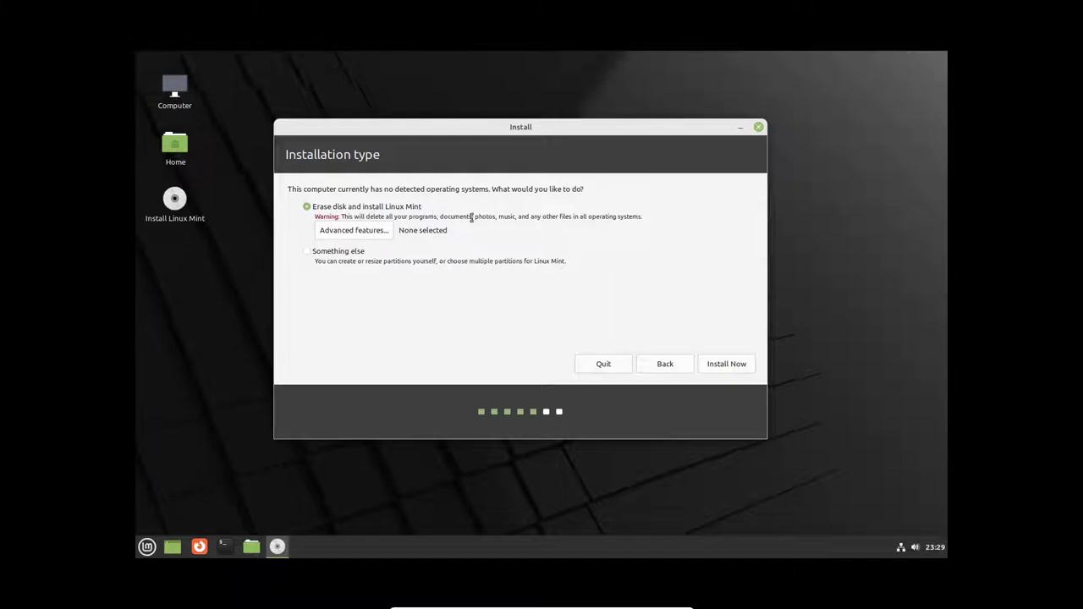
Step: Preview manual partitioning, go back, and Install Now with Erase disk and install Linux Mint
click(346, 252)
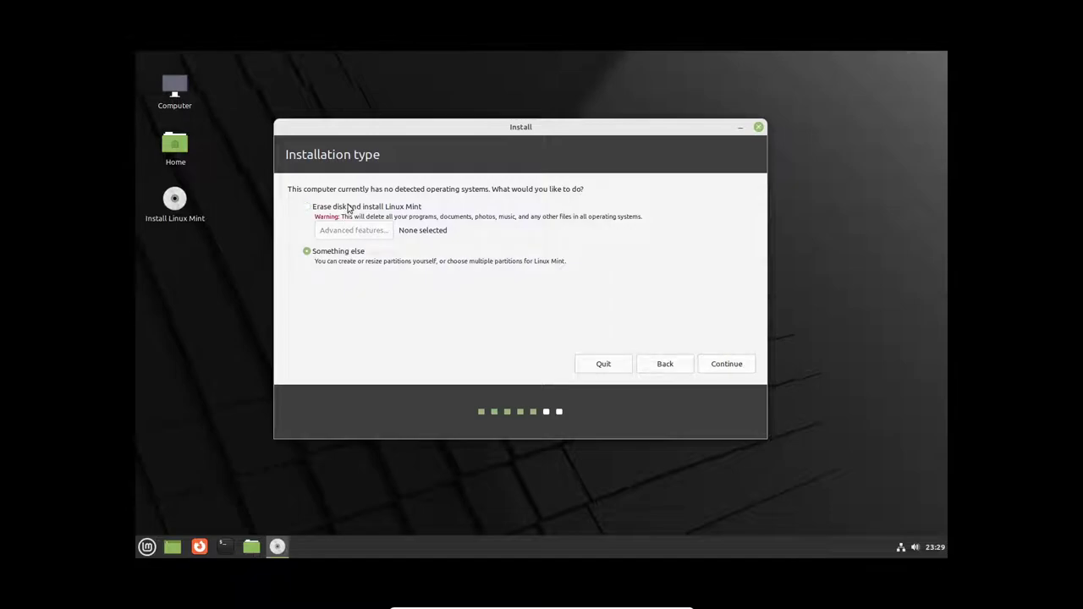
click(725, 365)
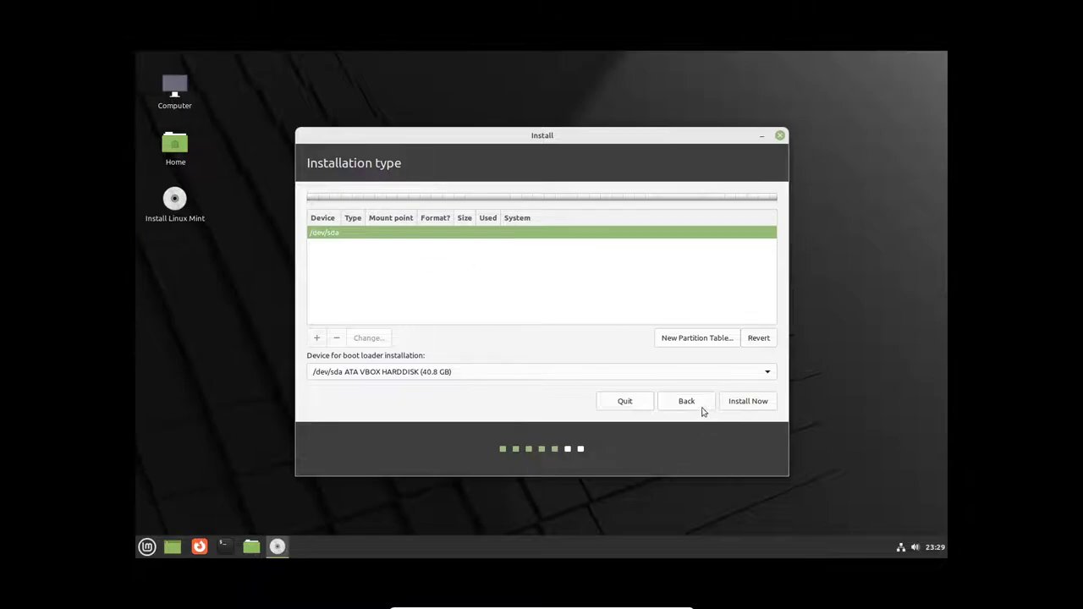
click(700, 411)
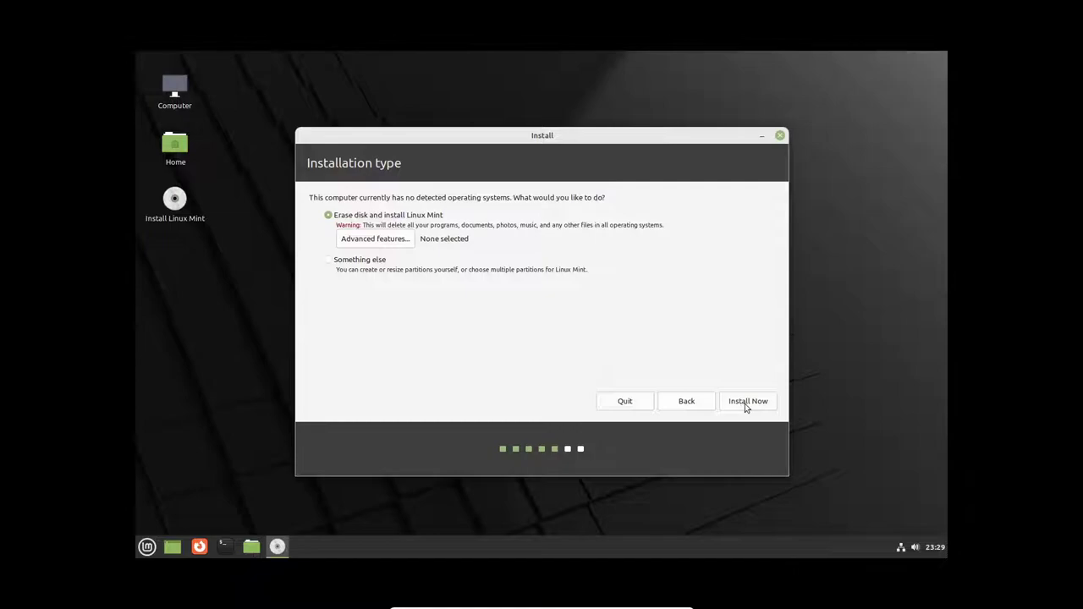
click(745, 403)
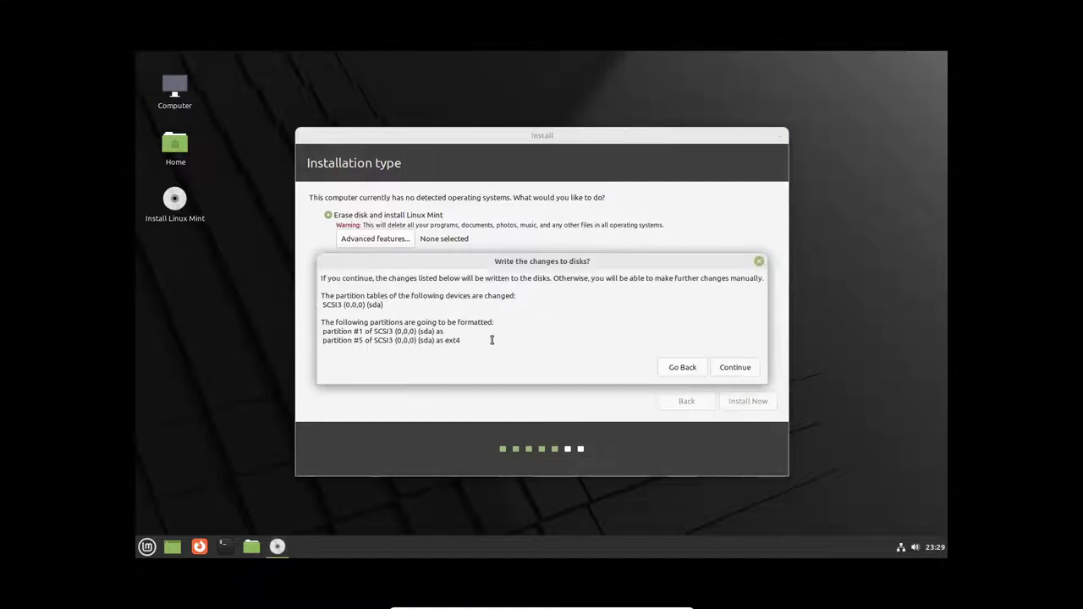
Step: Confirm writing partitions to disk, keep the New York time zone, and enter 'mint' as the name
click(734, 369)
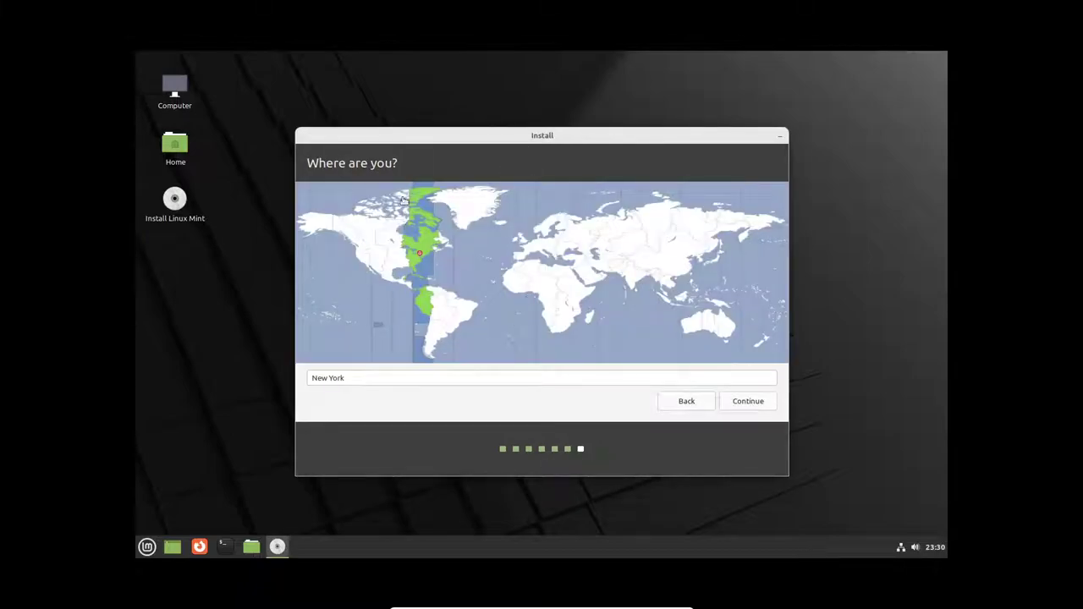
click(736, 404)
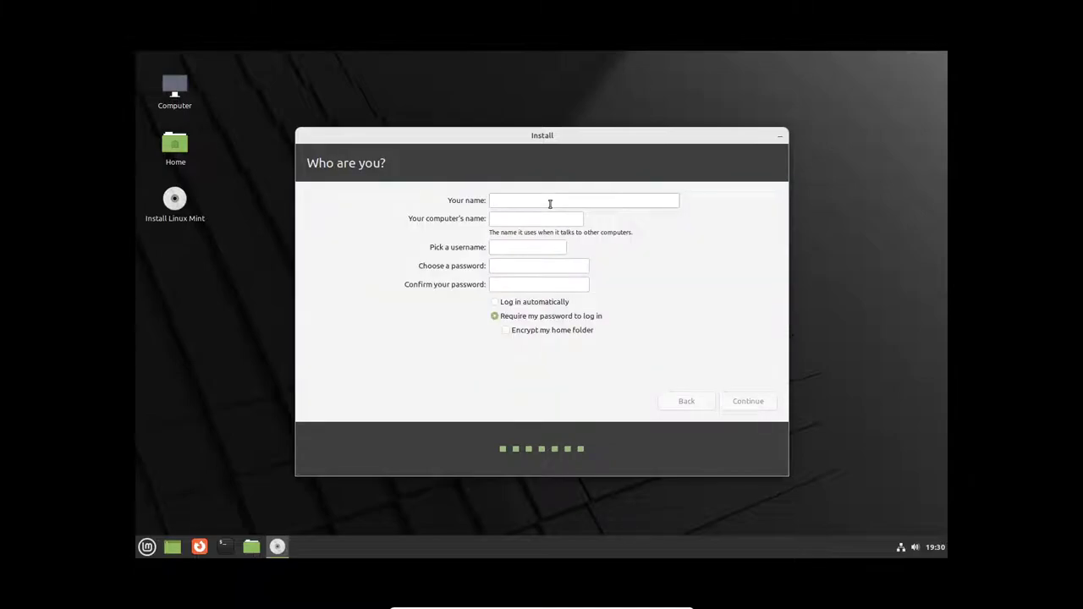
text(mint)
Step: Enter the account password, correcting a typo, and move to the confirmation field
click(524, 266)
text(min)
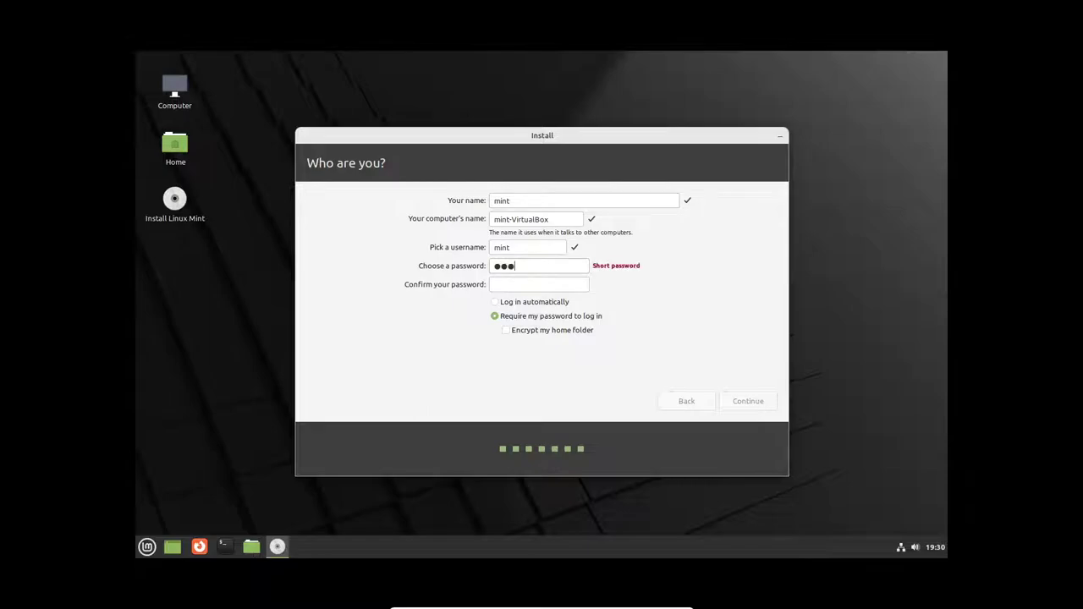
key(BackSpace)
key(BackSpace)
key(BackSpace)
text(min)
click(529, 283)
Step: Confirm the password, start the installation, and show the installation log
text(min)
click(733, 401)
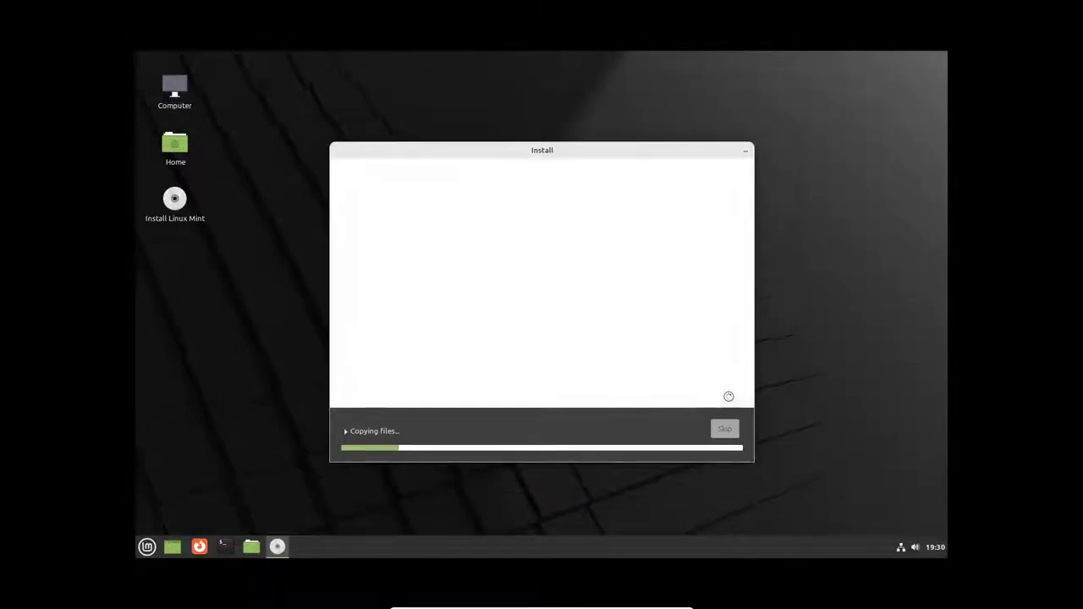
click(387, 431)
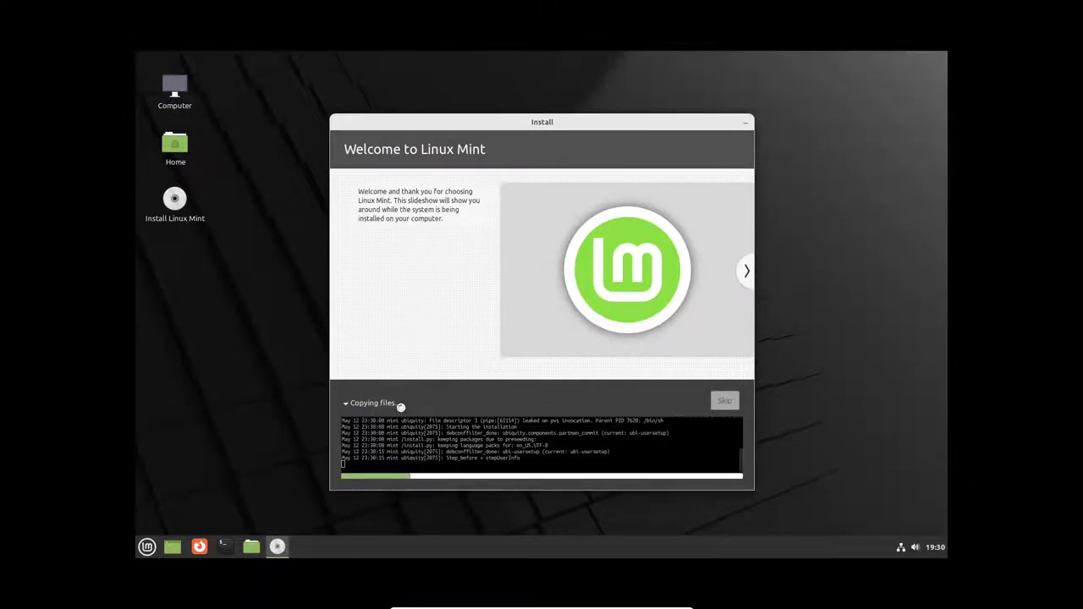
drag(532, 121, 542, 66)
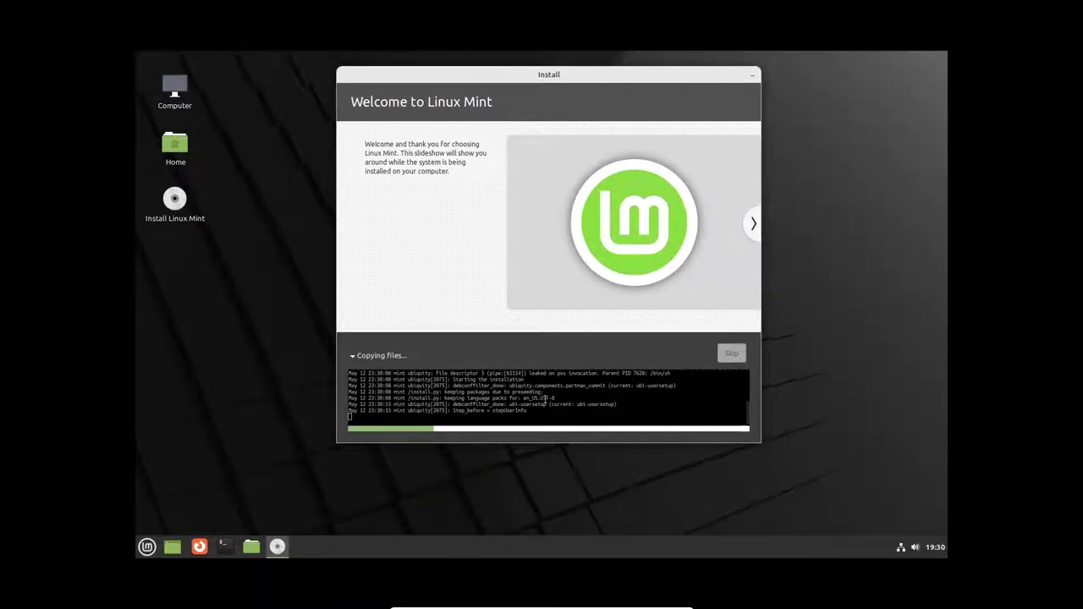
drag(545, 398, 355, 385)
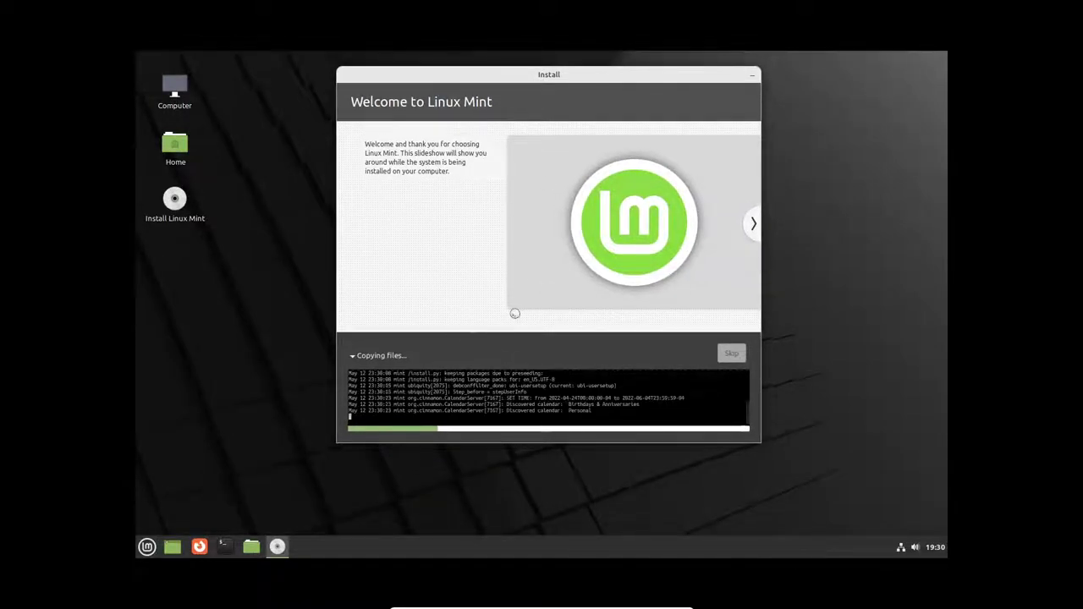
Step: Page the installer slideshow from Browse the web through to Be productive while files copy
click(750, 230)
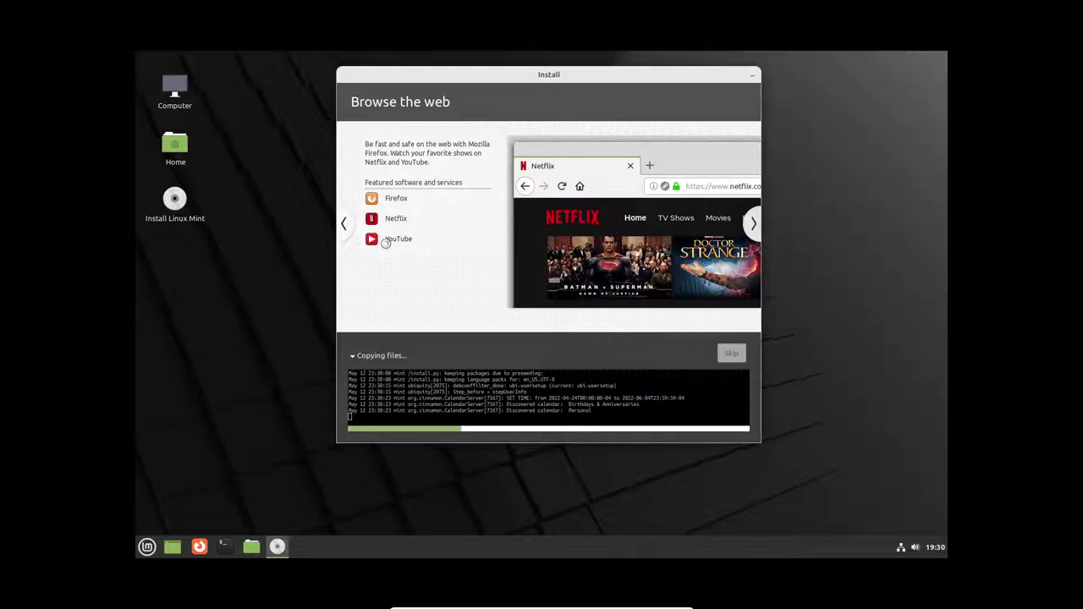
click(750, 225)
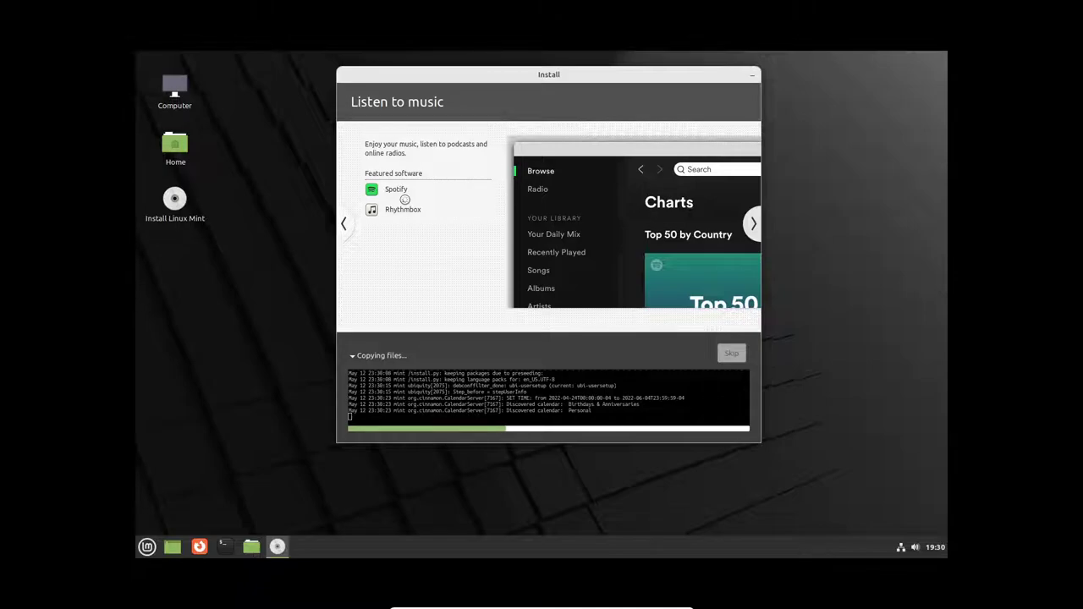
click(752, 224)
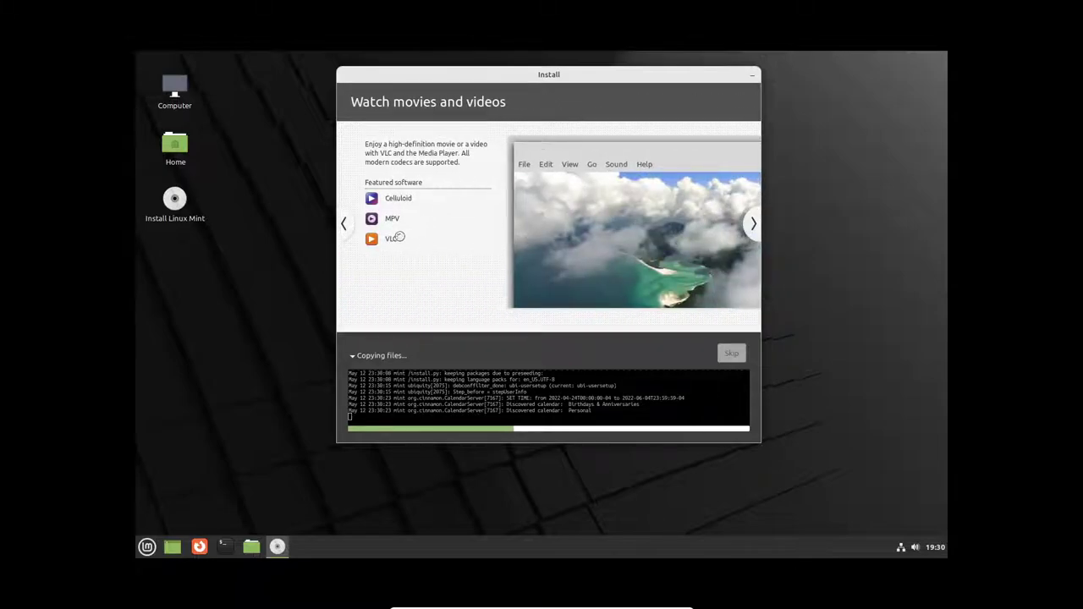
click(755, 222)
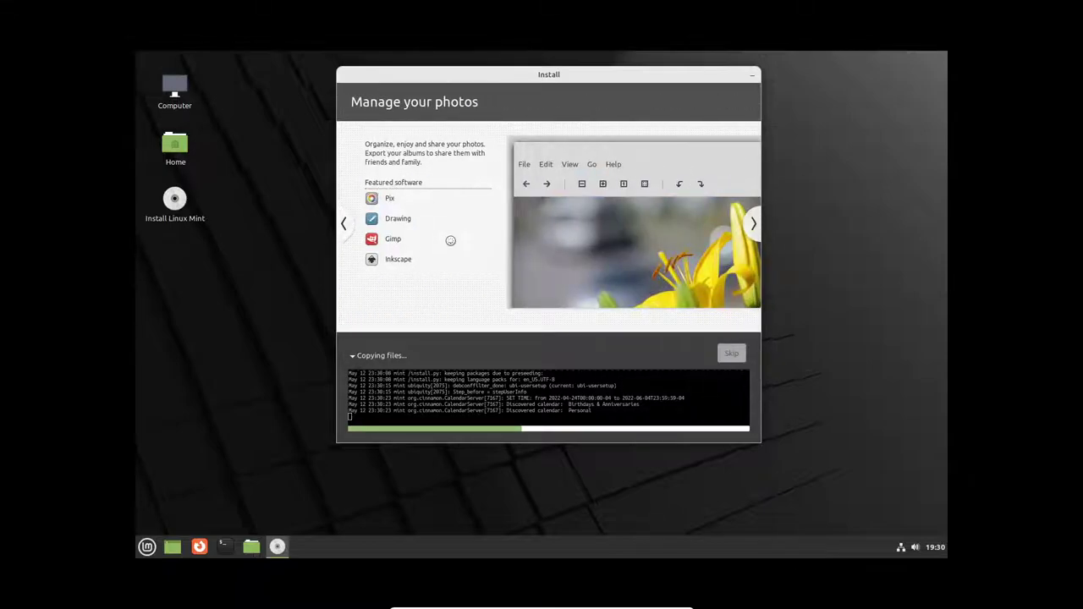
click(751, 234)
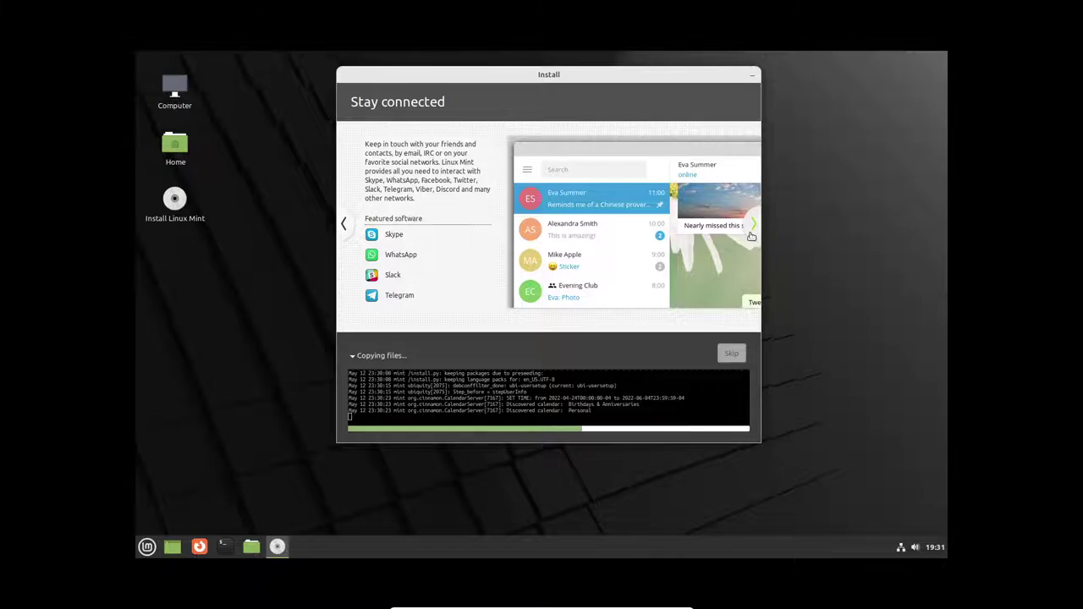
click(751, 232)
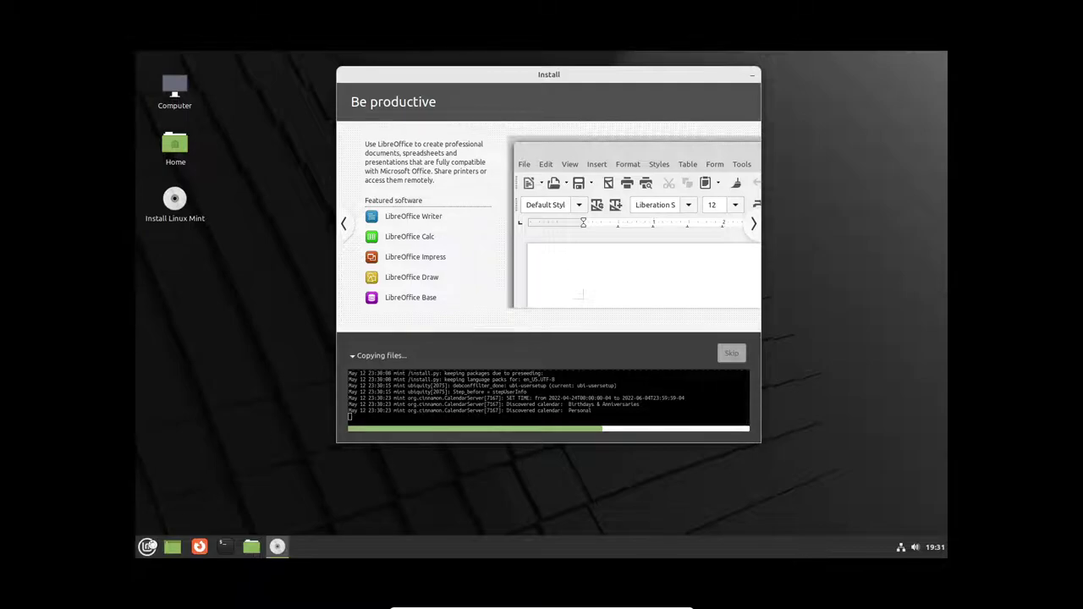
click(147, 545)
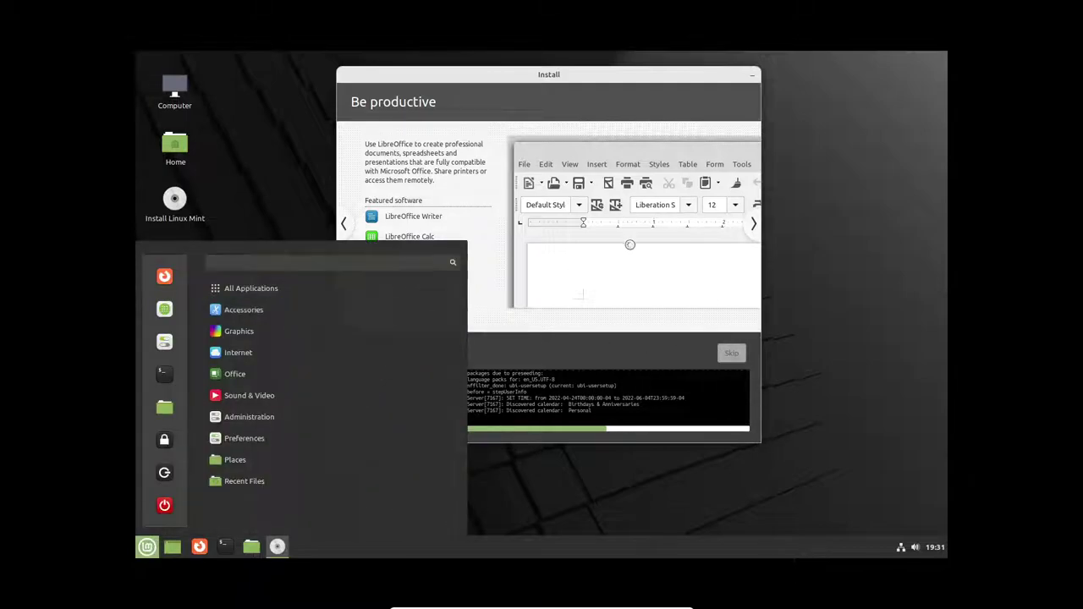
Step: Close the Mint menu and move the Install window to the upper right while installation finishes
click(590, 81)
drag(591, 80, 787, 66)
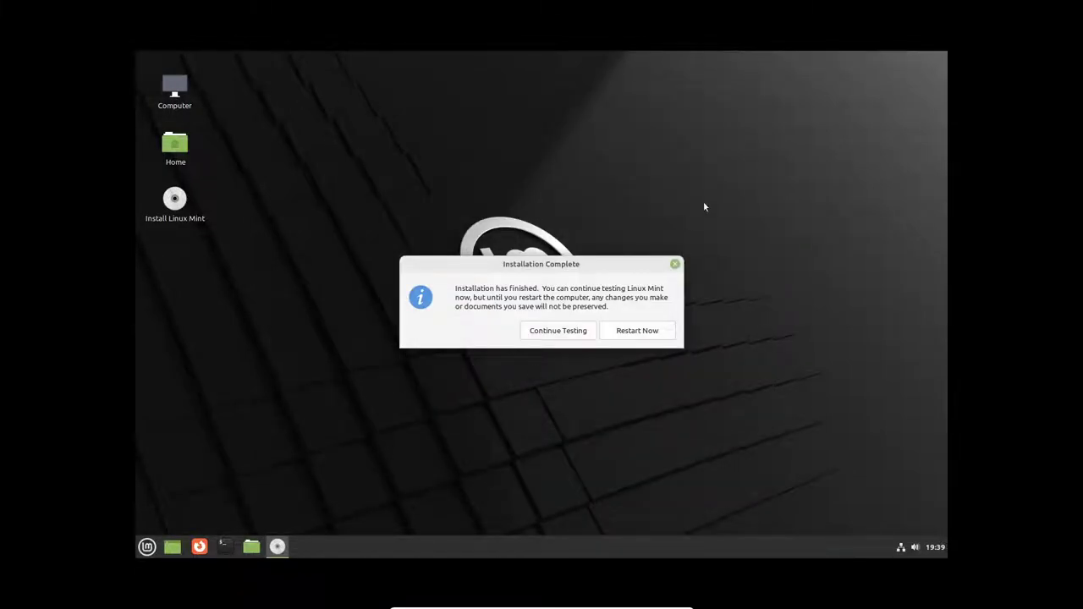
Step: Move the Installation Complete dialog up and choose Restart Now
drag(624, 263, 621, 172)
click(621, 238)
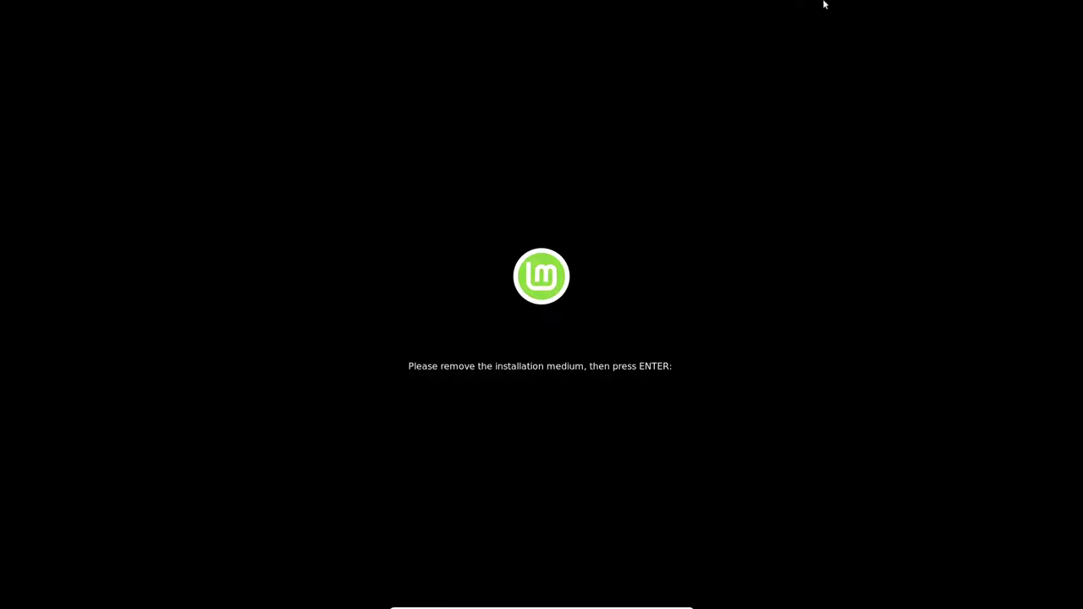
Step: Continue past the remove-medium prompt and log in with the account password
key(Return)
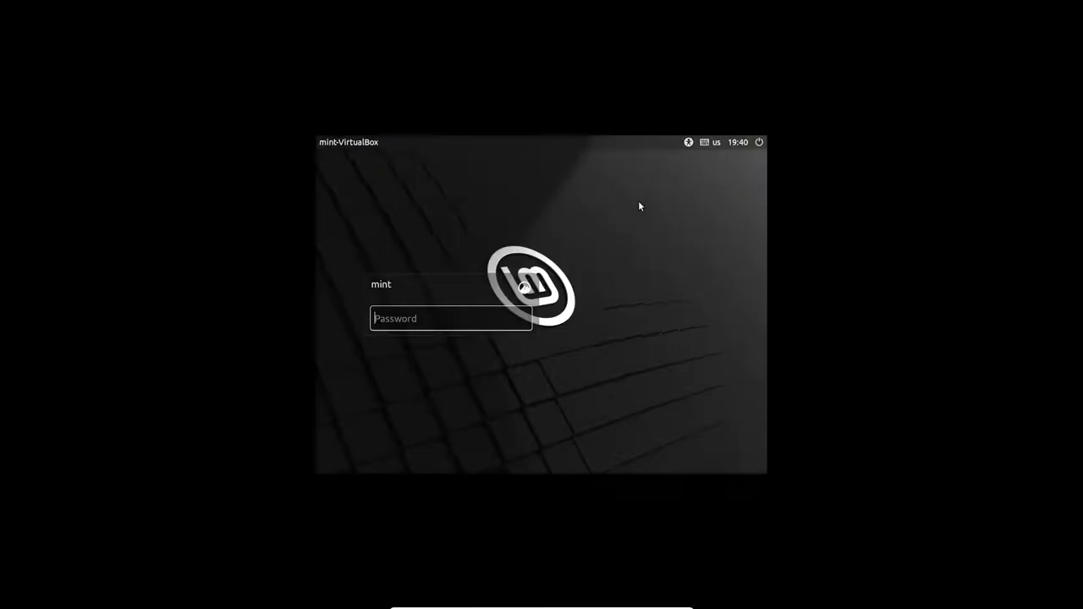
text(•••)
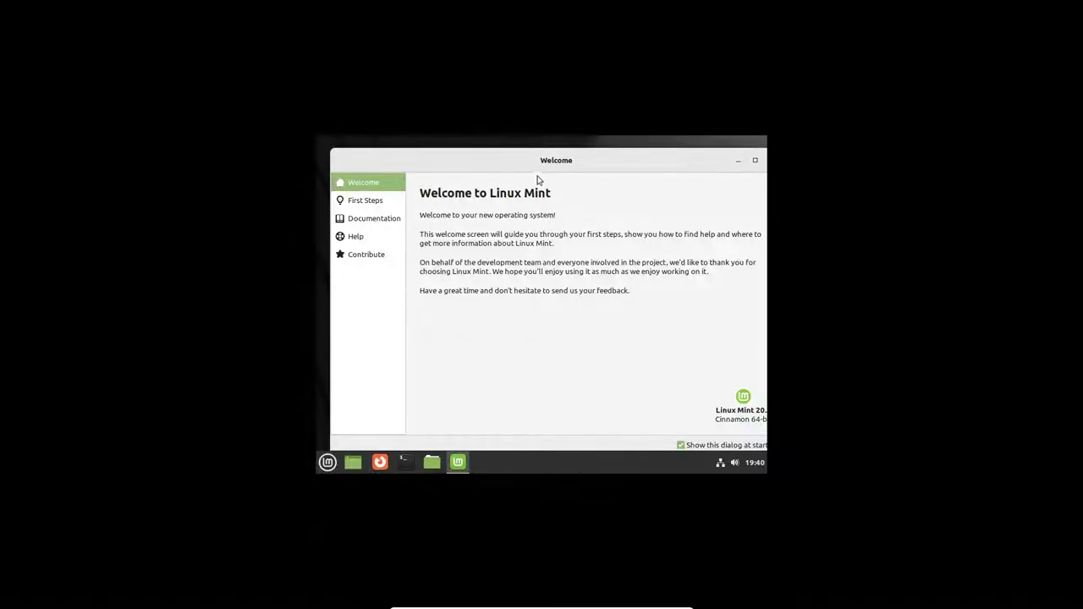
Step: Open Display settings by searching 'dis' in the Mint menu
drag(525, 169, 523, 158)
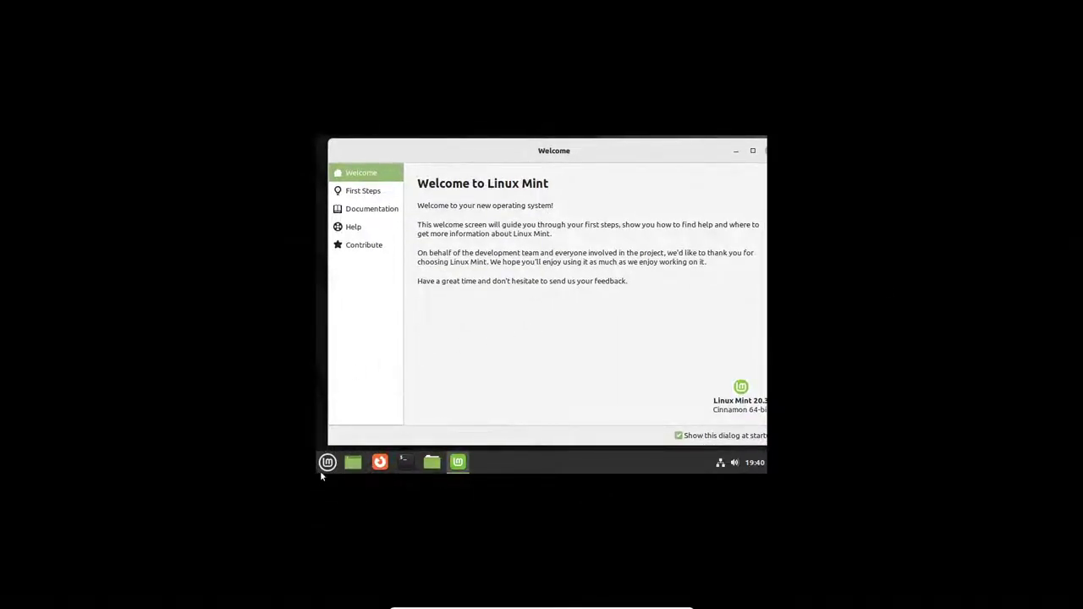
click(326, 467)
text(dis)
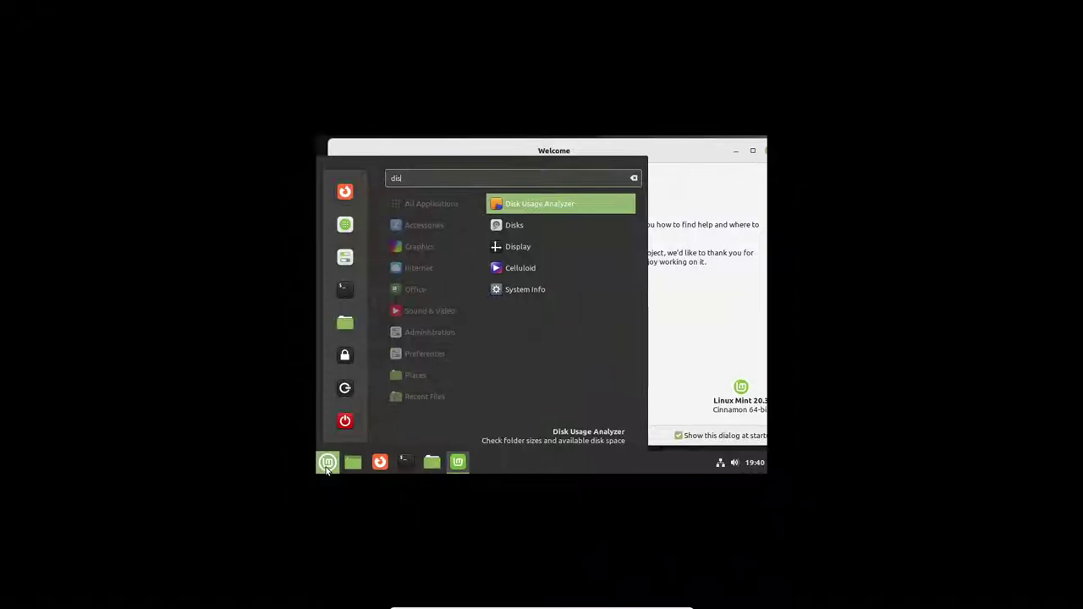
key(Down)
key(Down)
key(Return)
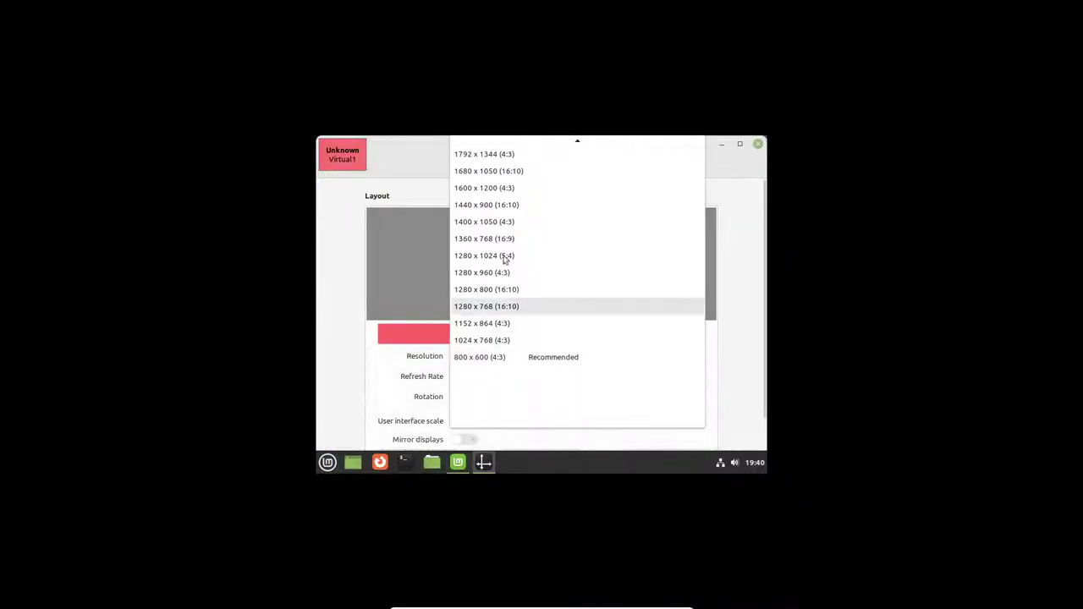
Step: Set the resolution to 1400 x 1050 (4:3), apply it and keep the change
click(496, 222)
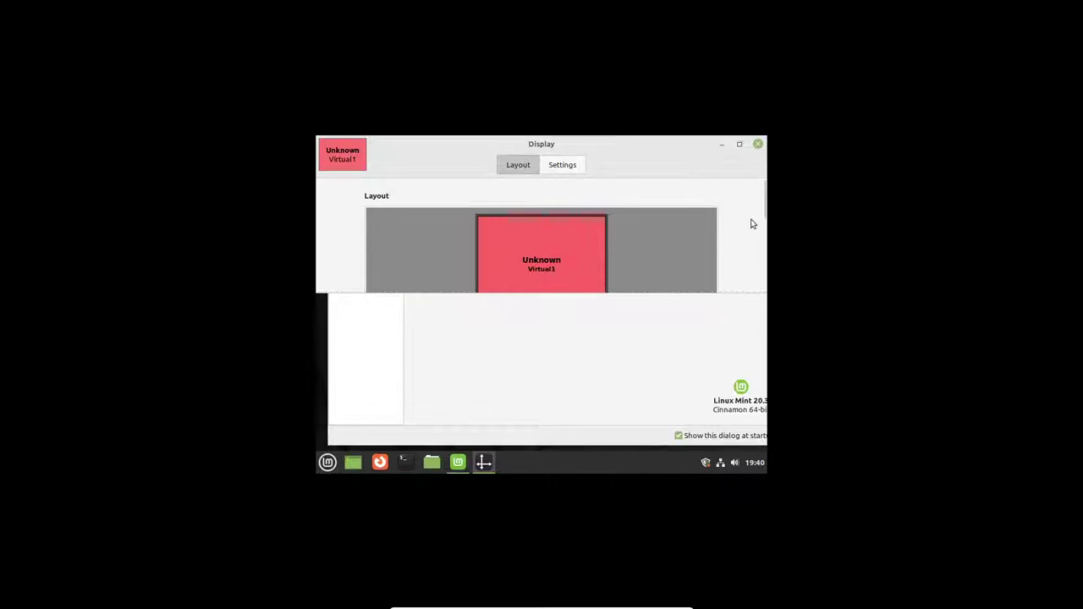
drag(764, 203, 765, 271)
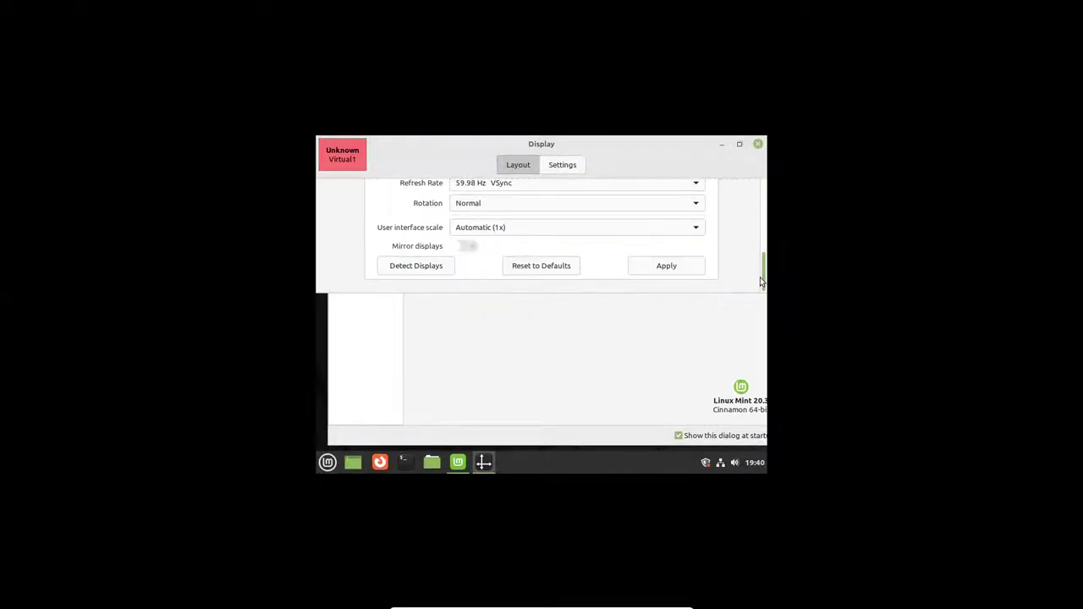
click(675, 268)
click(651, 170)
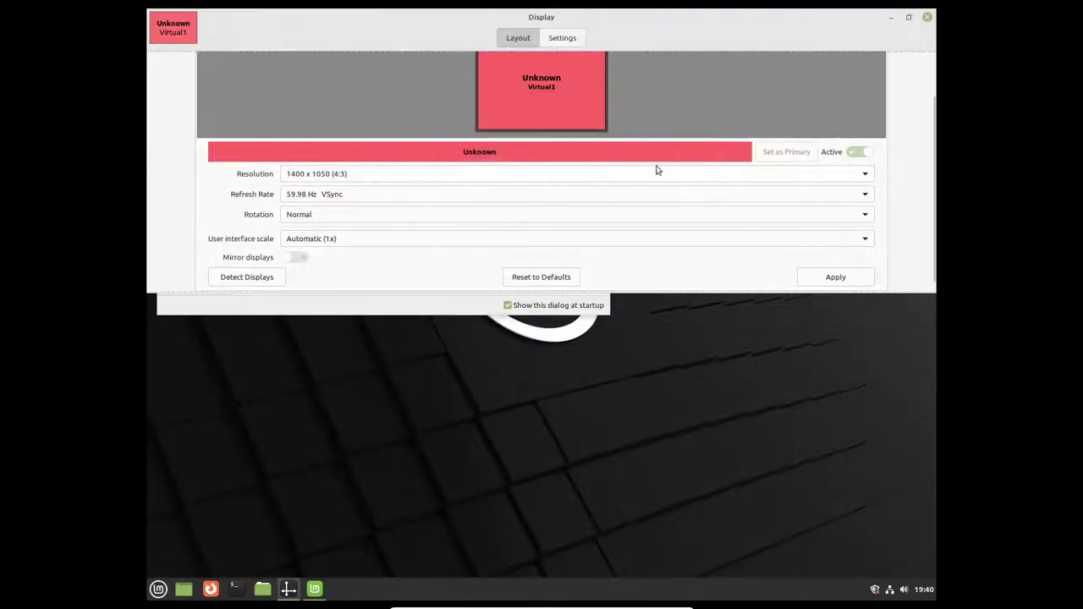
Step: Try 1600 x 1200, revert to 1400 x 1050, and close Display settings
click(370, 175)
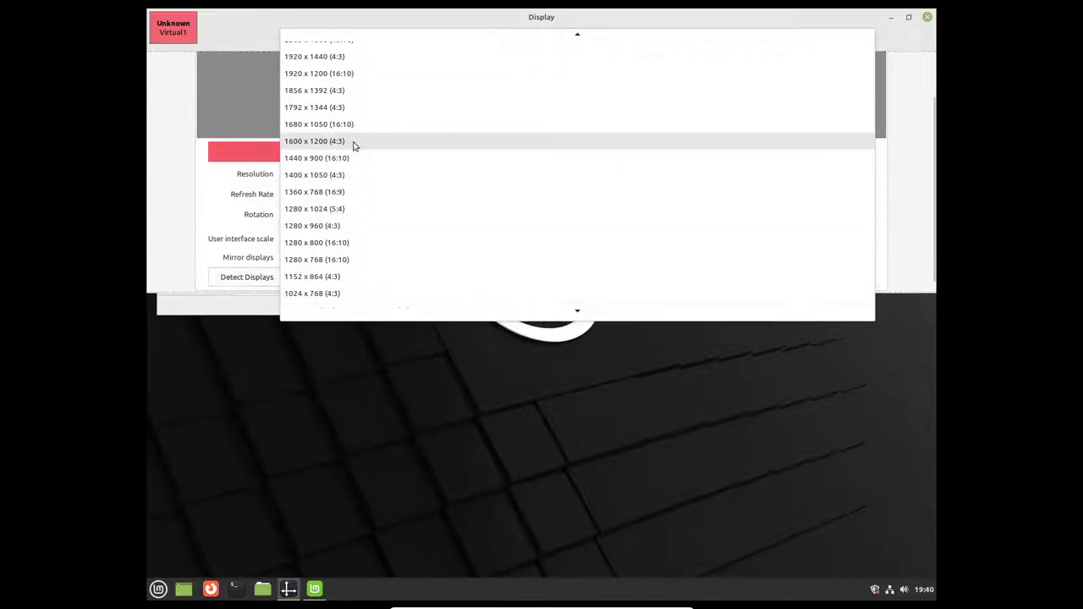
click(354, 145)
click(834, 276)
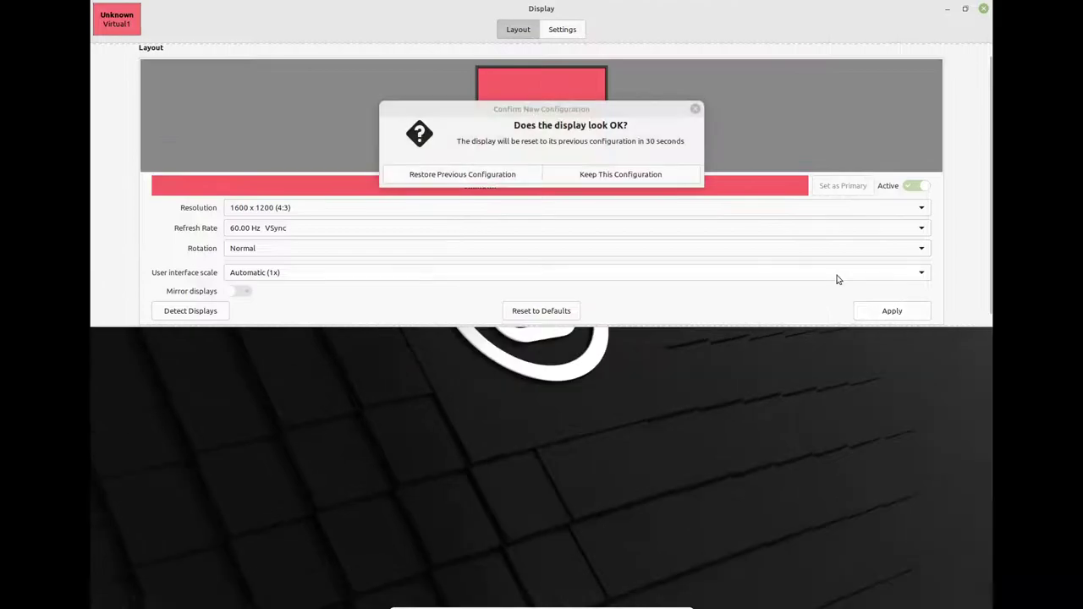
click(500, 178)
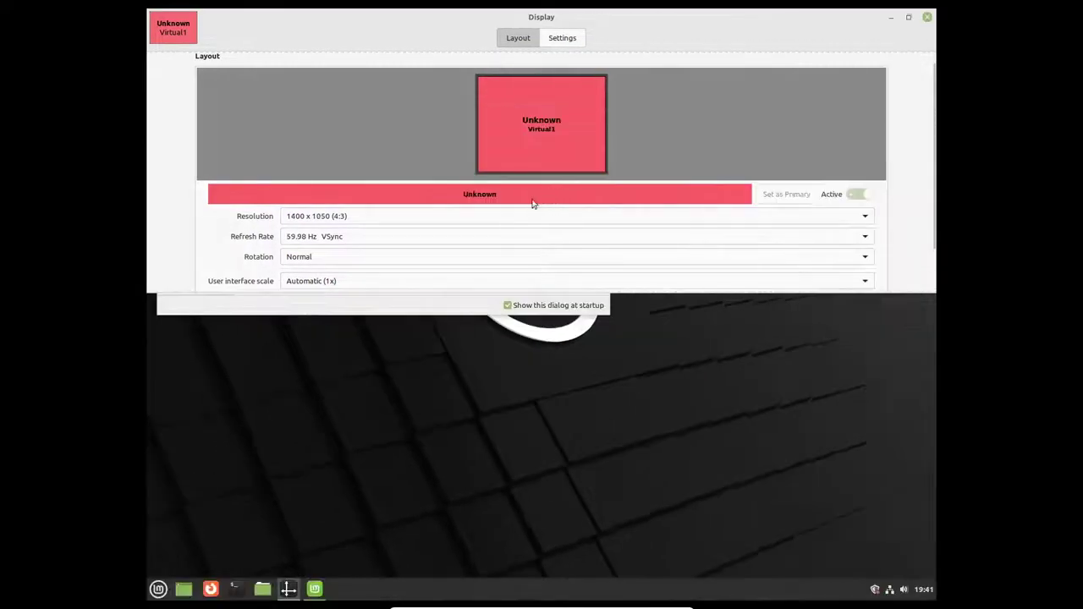
click(927, 17)
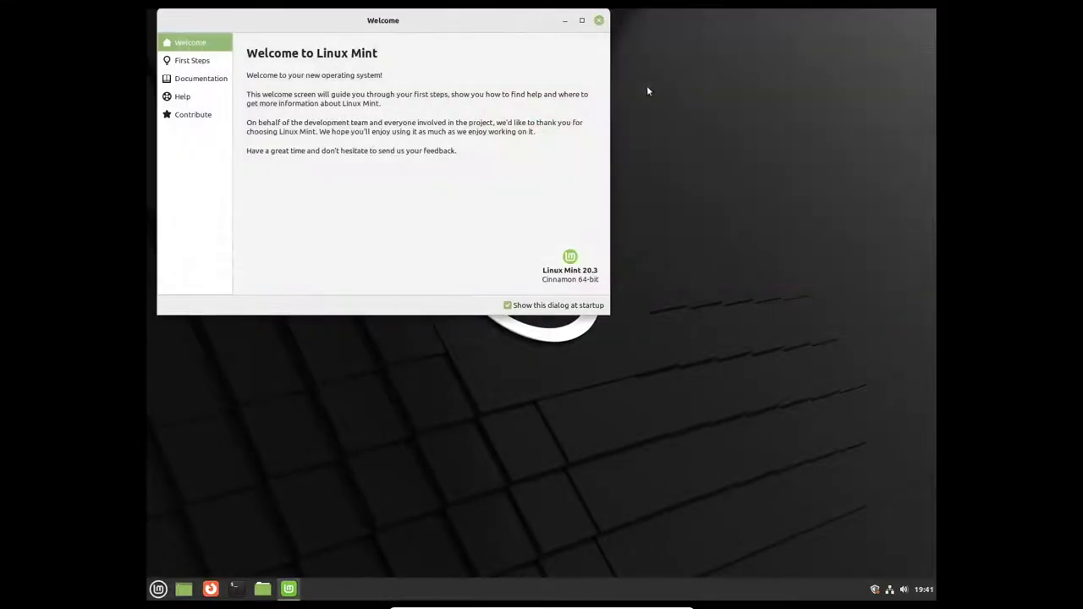
Step: Centre the Welcome window, stop it showing at startup, and open First Steps
drag(487, 26, 653, 131)
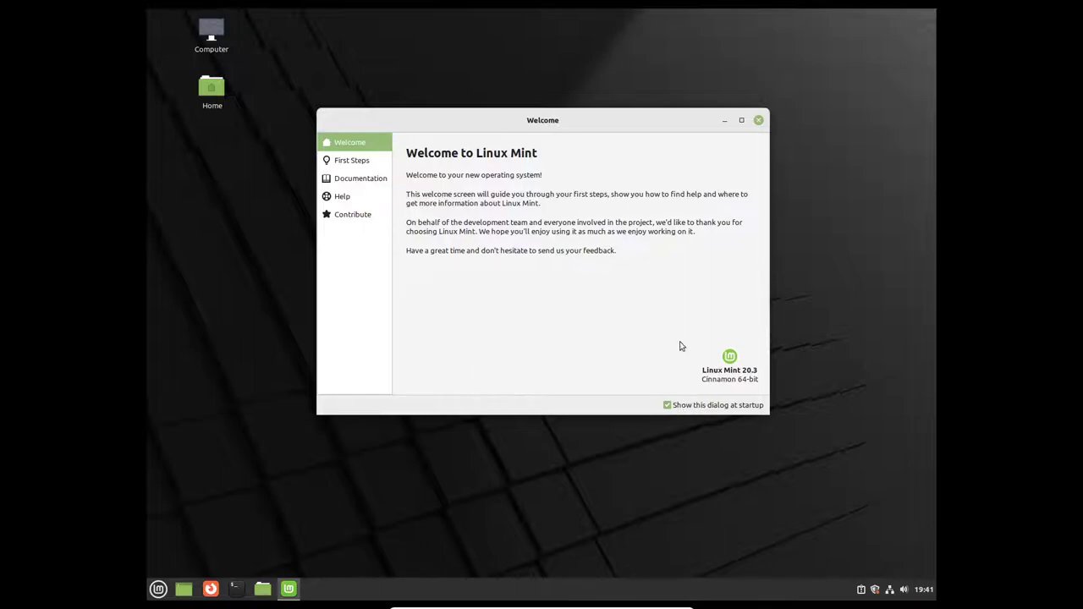
click(681, 410)
click(350, 161)
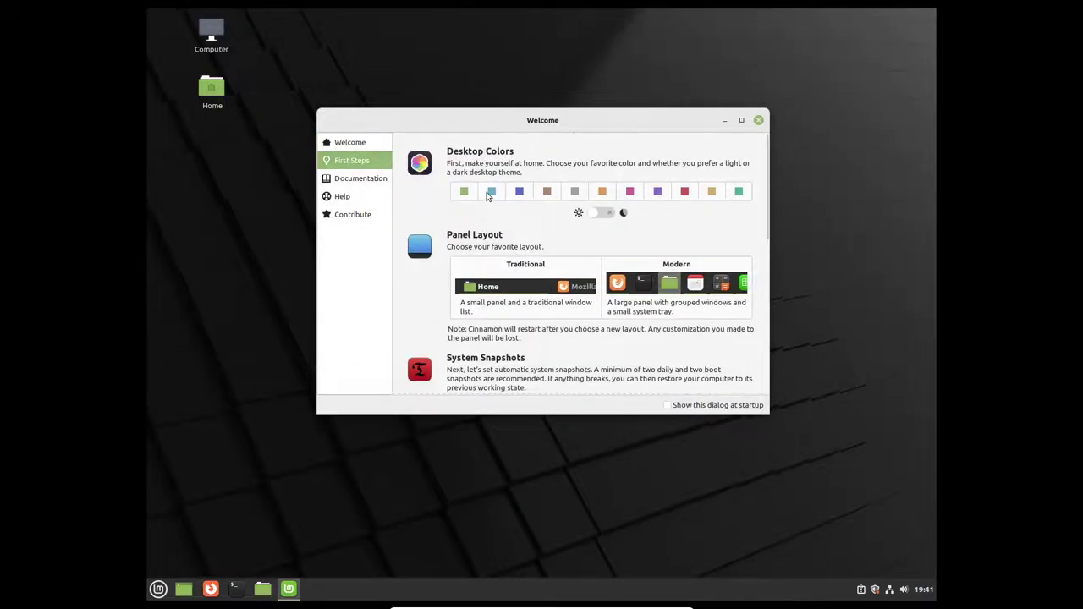
scroll(508, 237, down, 2)
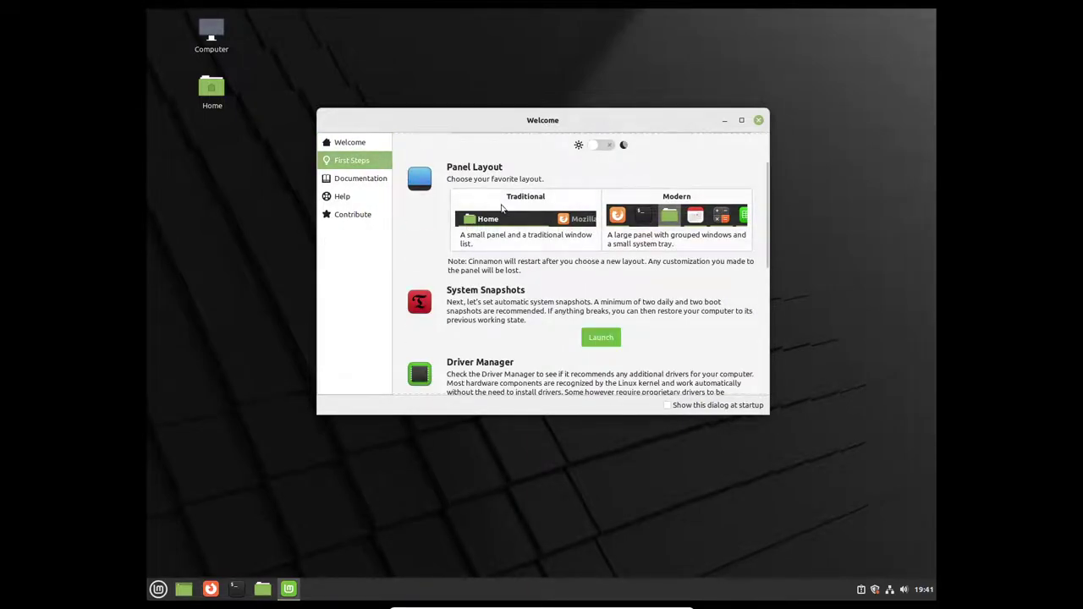
Step: Try the Traditional panel layout, switch back to Modern, and scroll down to Firewall
click(504, 210)
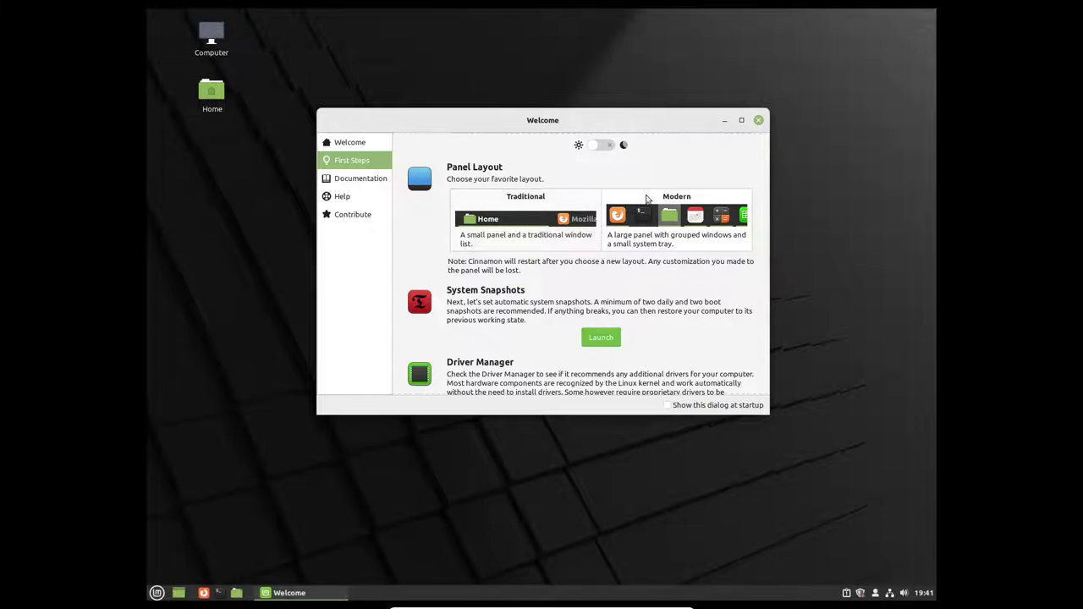
click(647, 198)
scroll(491, 297, down, 2)
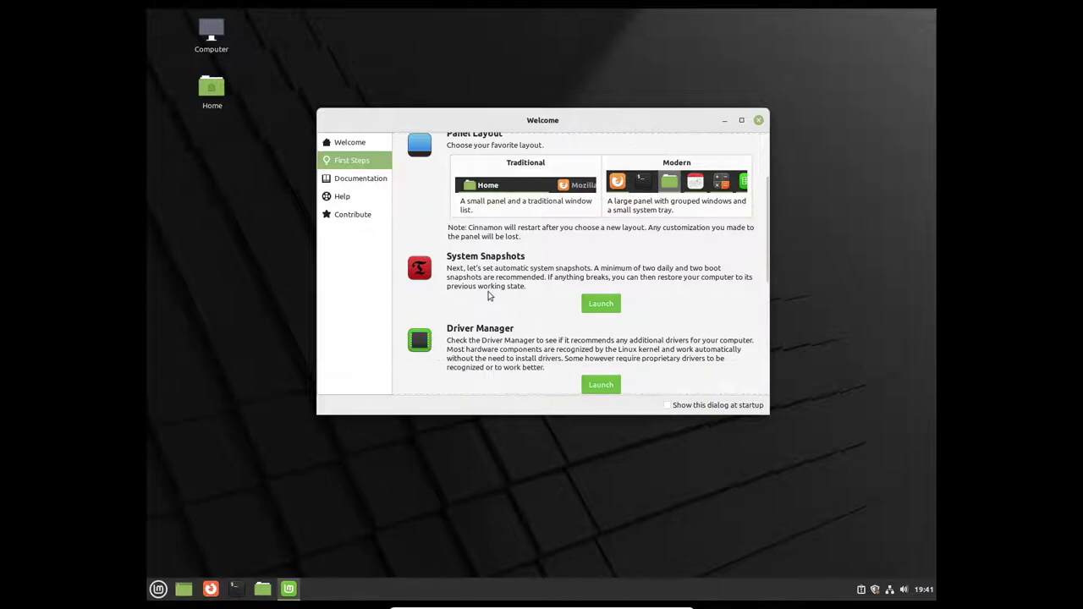
scroll(548, 284, down, 1)
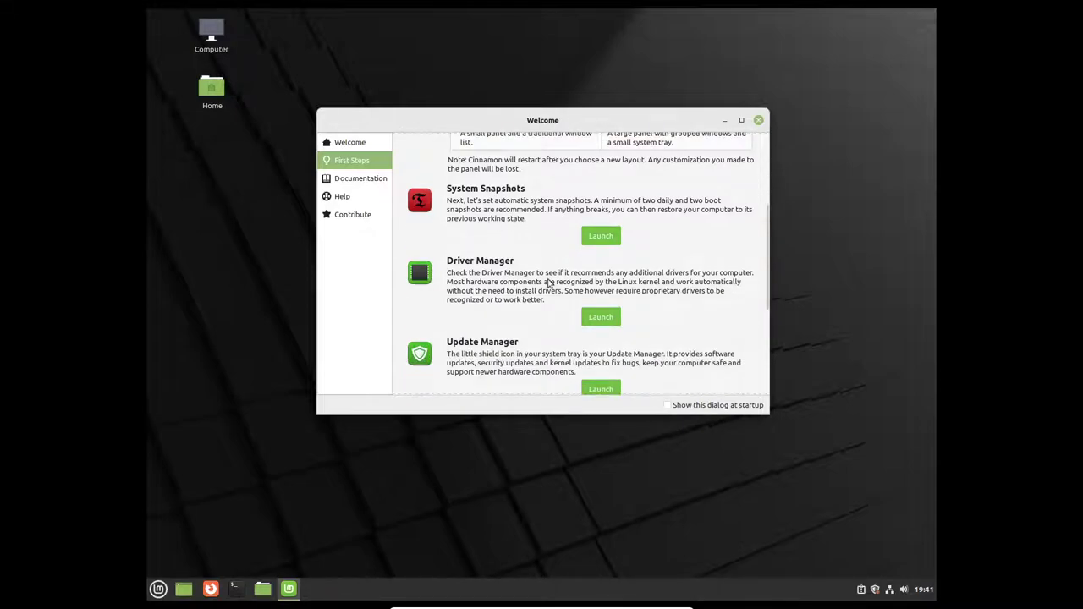
scroll(547, 284, down, 1)
scroll(427, 273, down, 1)
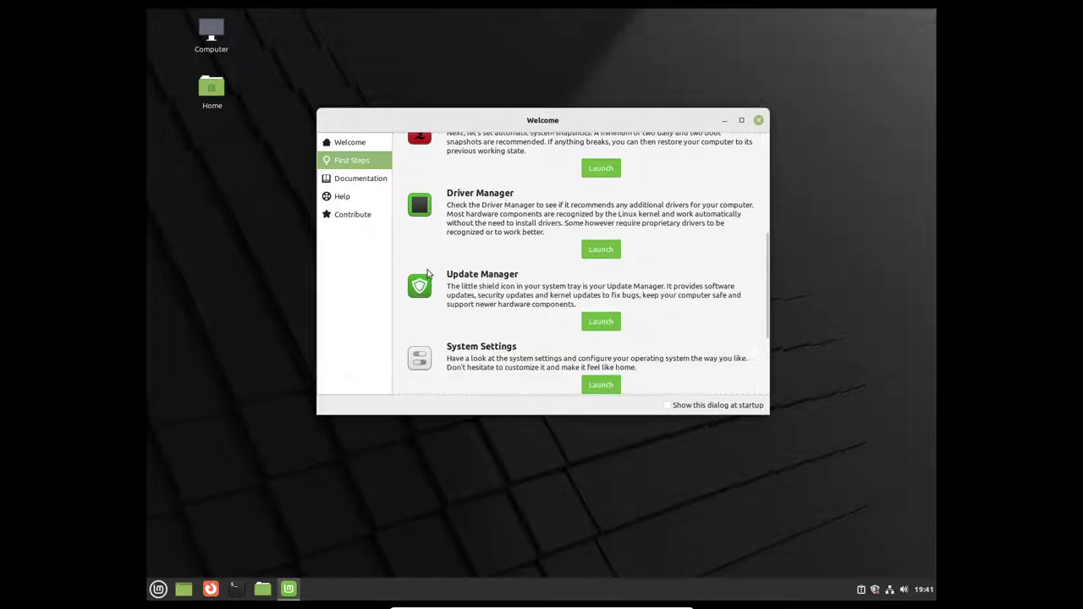
scroll(427, 273, down, 1)
scroll(478, 245, down, 2)
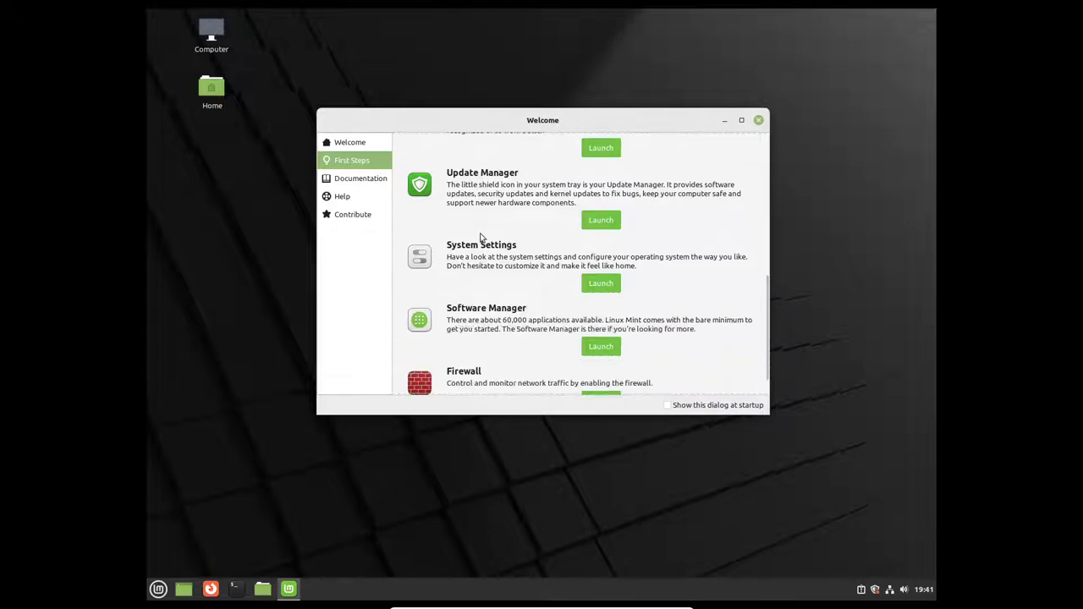
scroll(478, 265, down, 1)
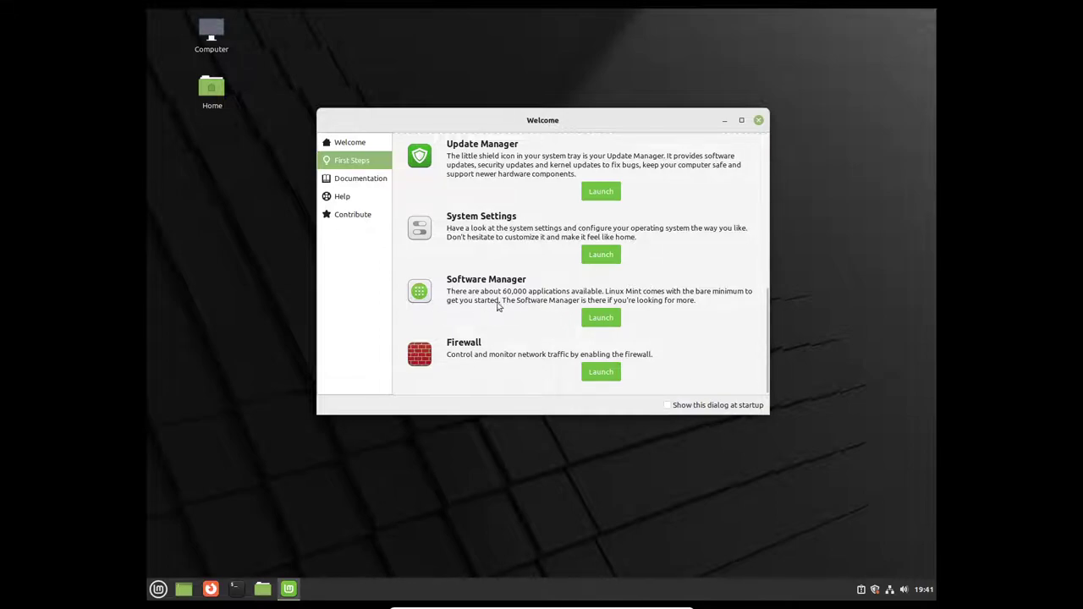
Step: Enable the Linux Mint firewall after authenticating, then close the Firewall window
click(583, 373)
text(••)
key(Return)
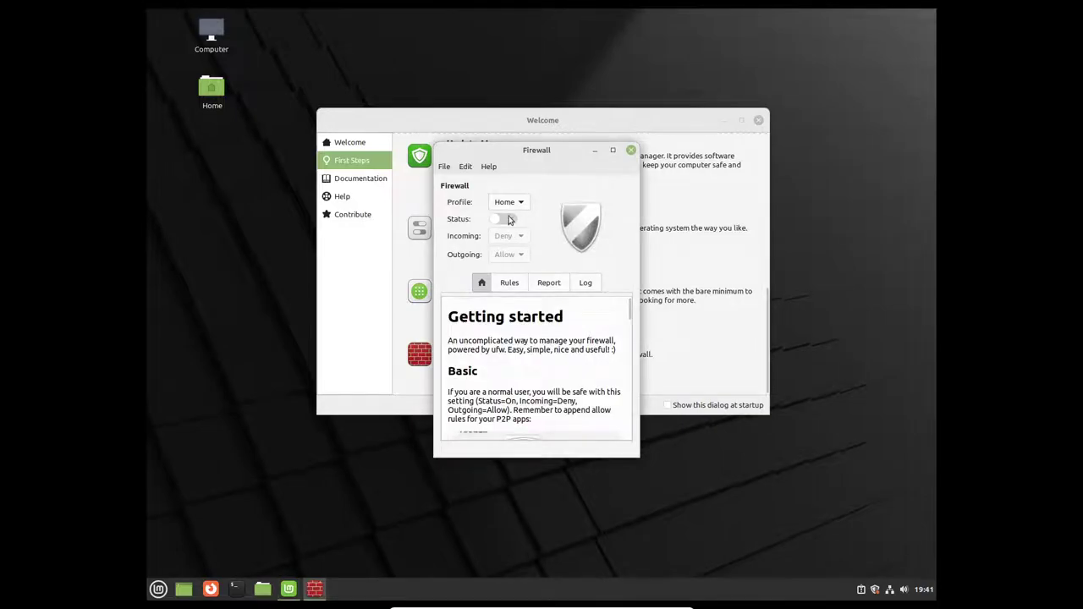
click(509, 220)
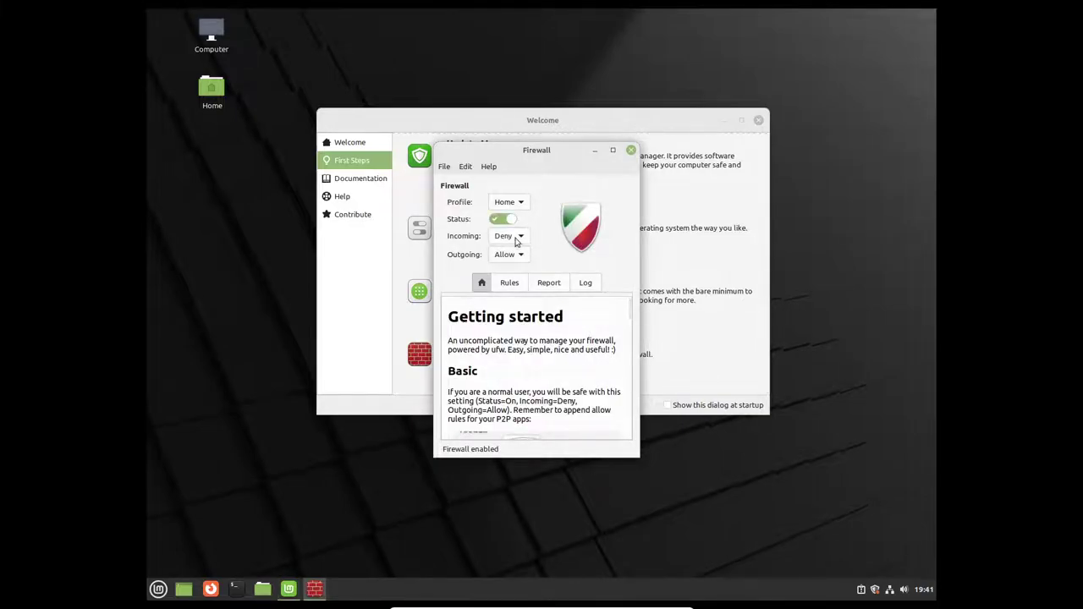
click(631, 151)
Step: Glance at the Documentation page, then return to the Welcome screen's First Steps page
scroll(489, 333, up, 10)
scroll(483, 336, up, 1)
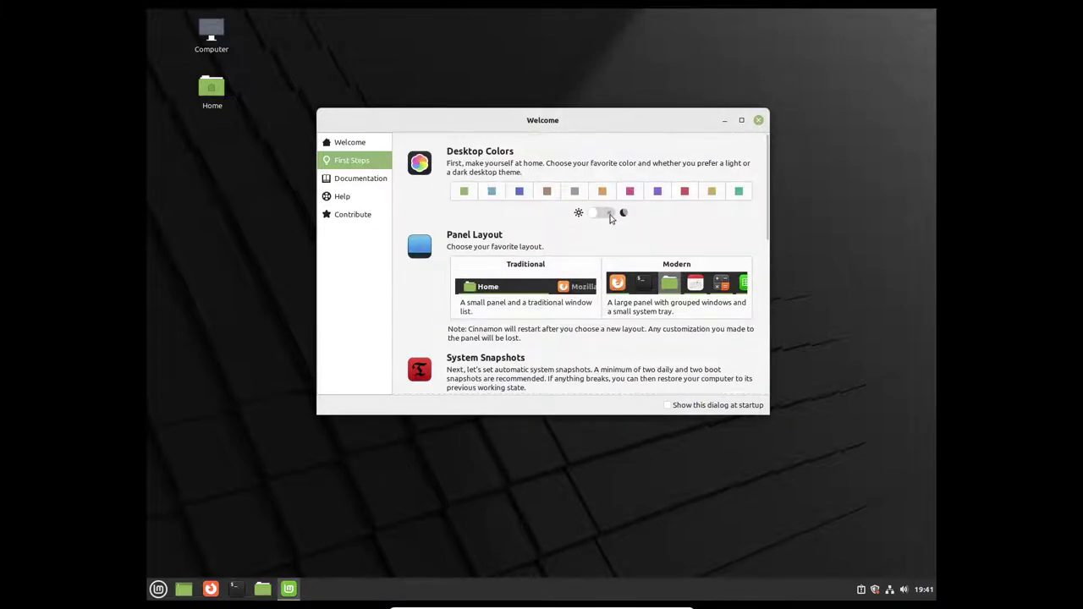
click(363, 176)
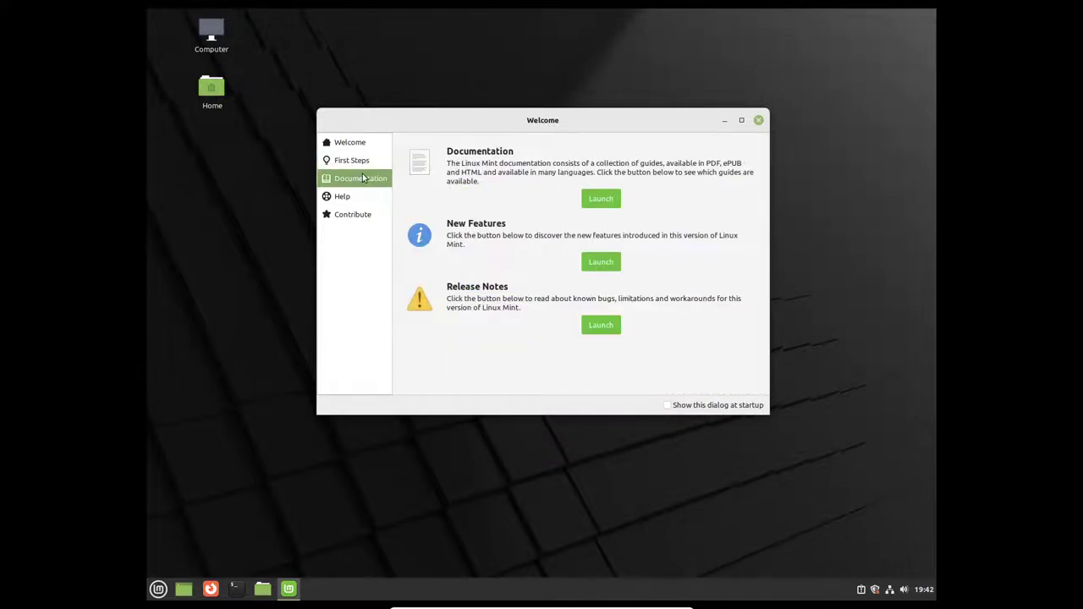
click(363, 162)
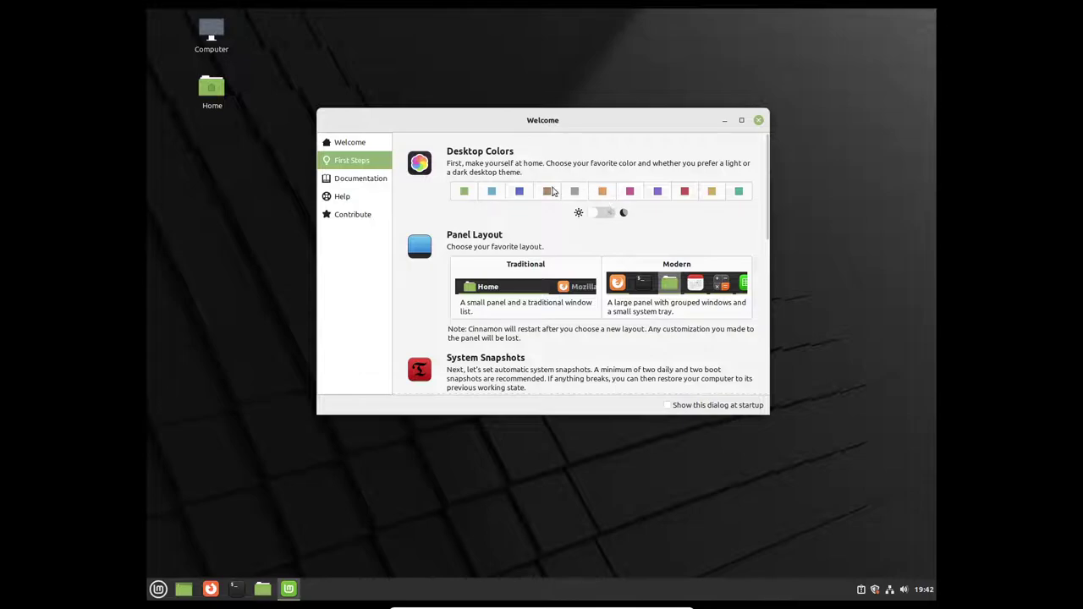
scroll(485, 248, down, 5)
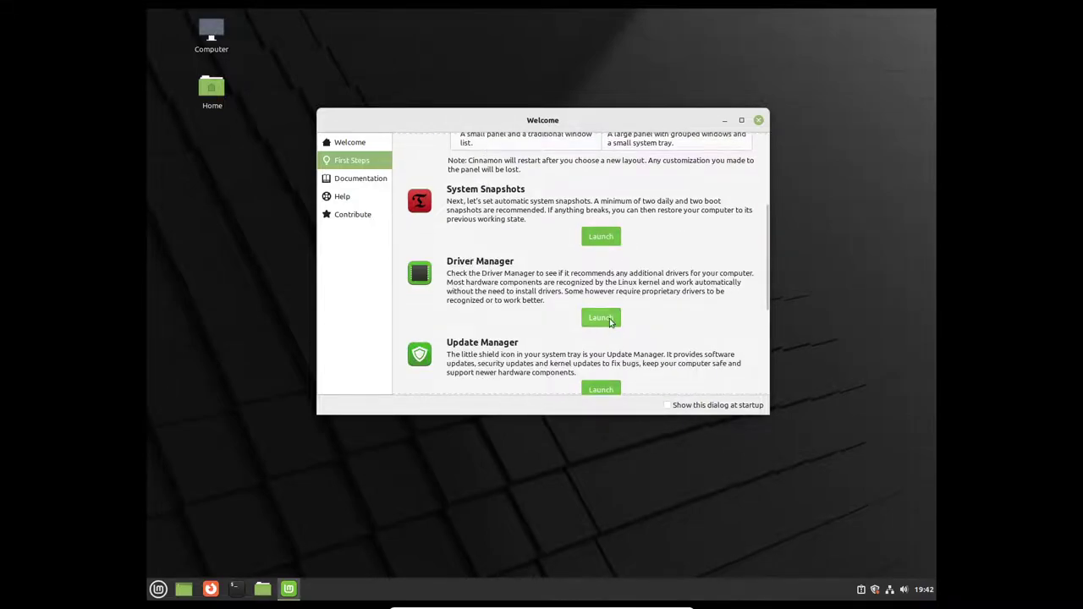
Step: Launch Update Manager and apply its own new version, authorizing with the administrator password
click(600, 388)
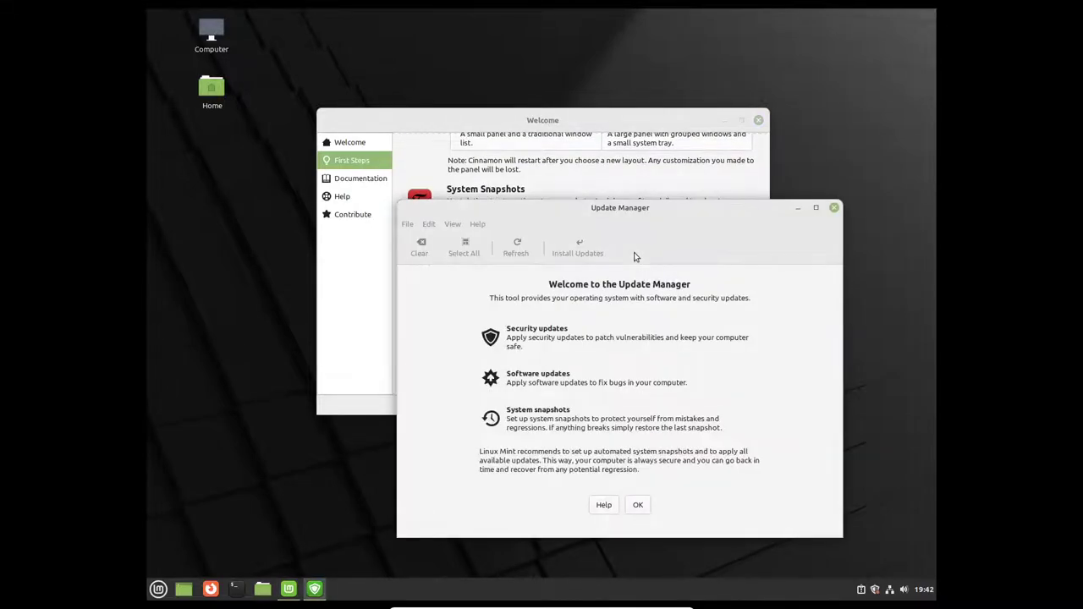
click(639, 504)
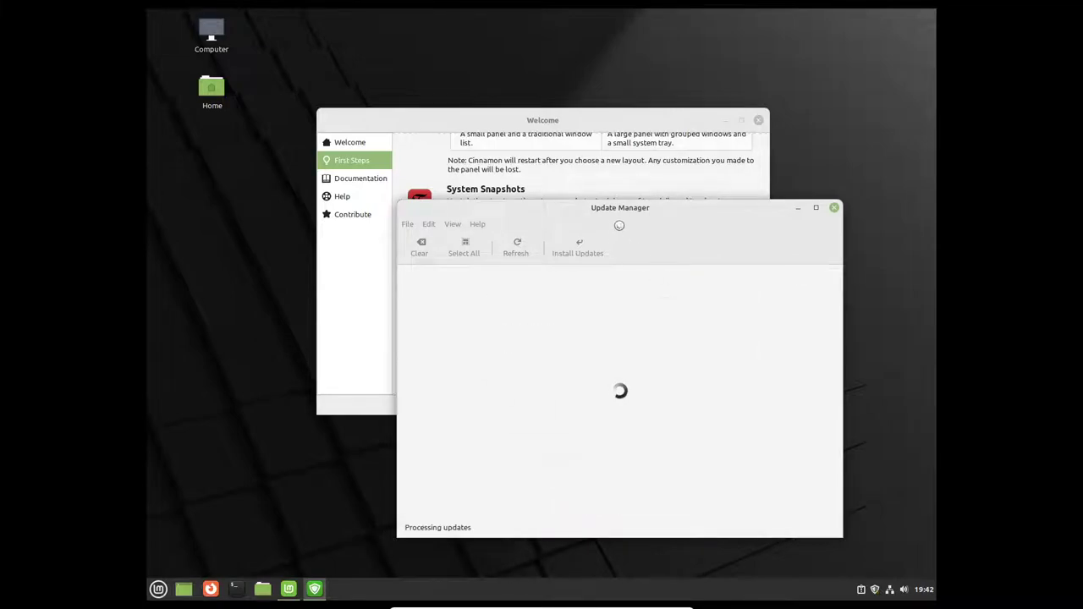
drag(623, 214, 531, 151)
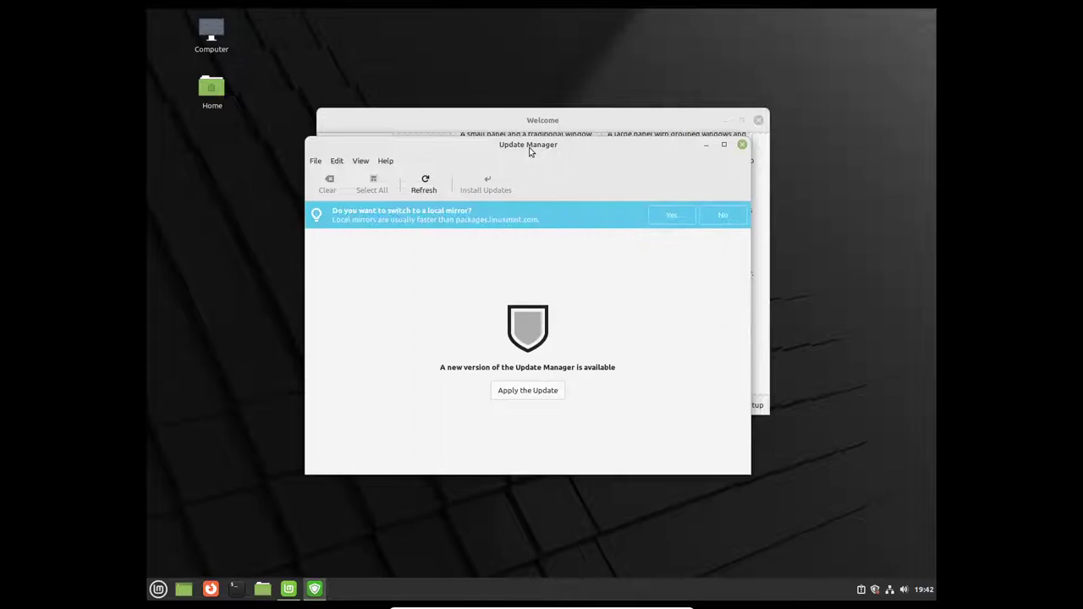
click(543, 394)
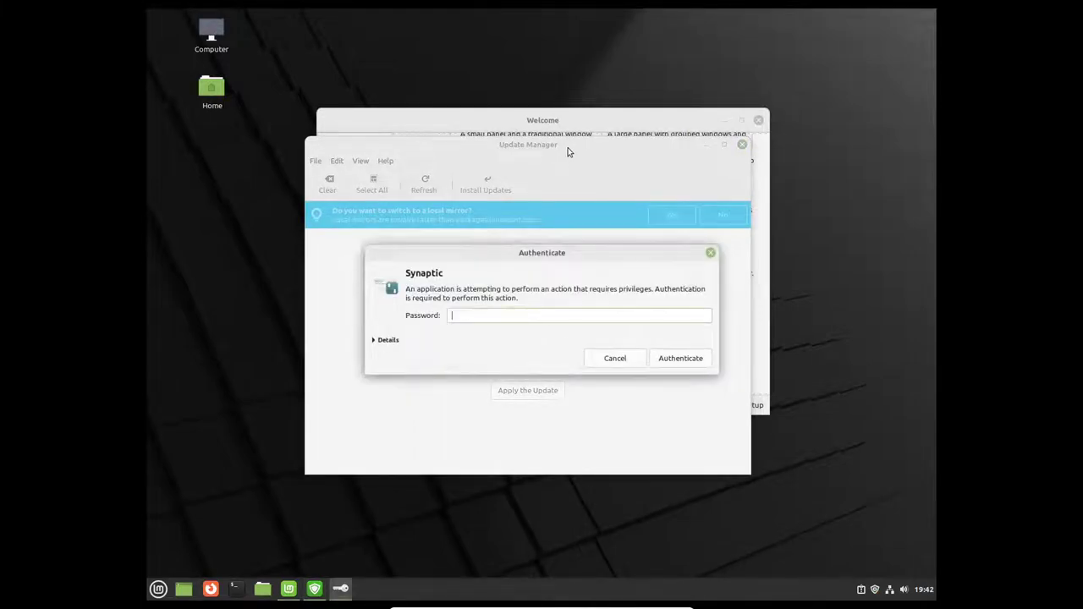
key(Return)
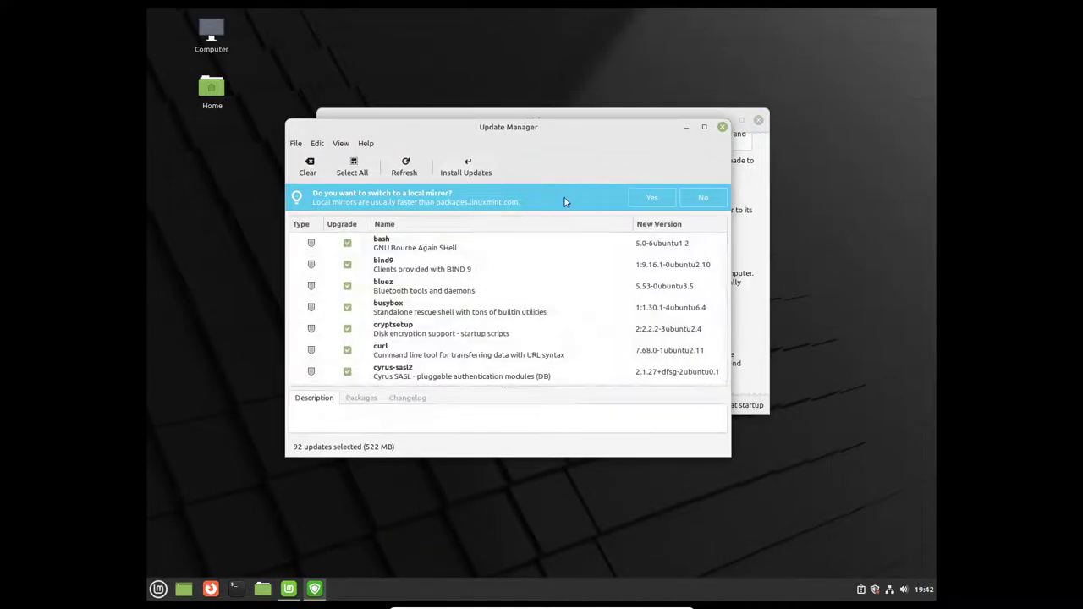
Step: Accept switching to a local mirror and close the Software Sources window
click(652, 198)
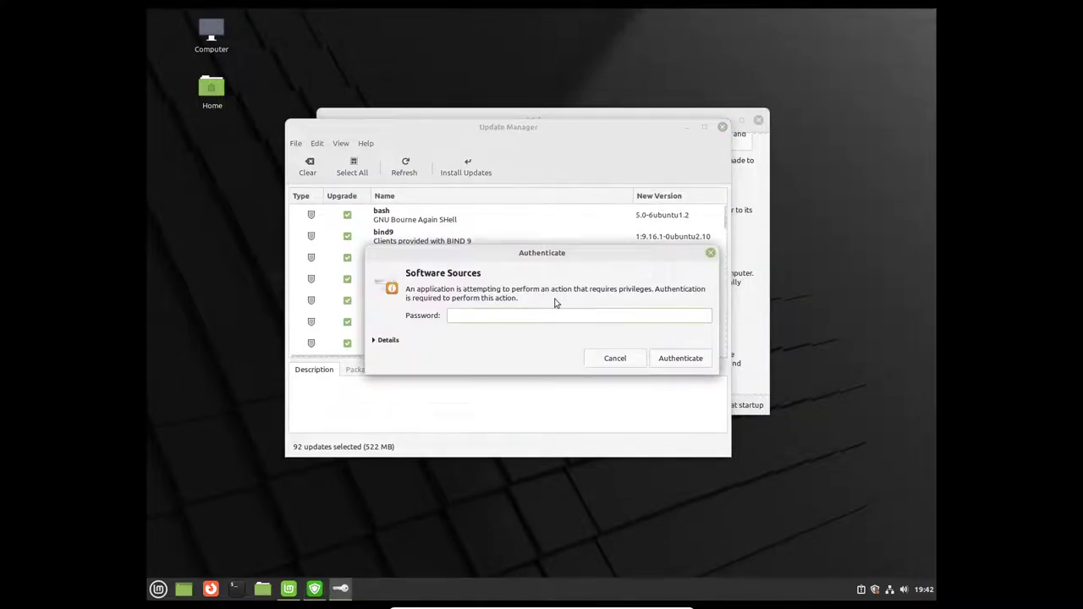
key(Return)
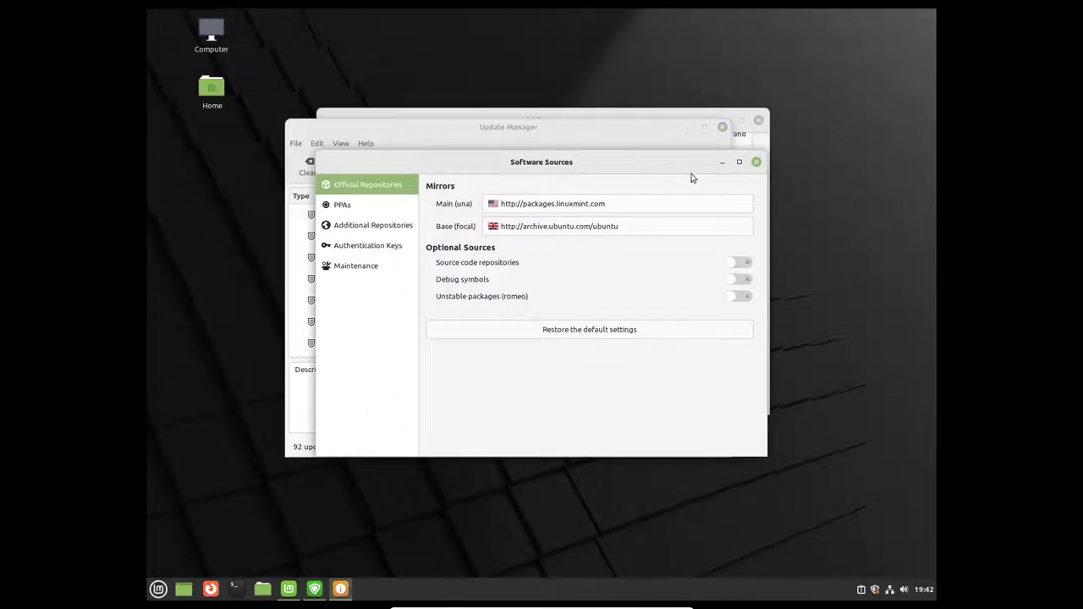
click(757, 163)
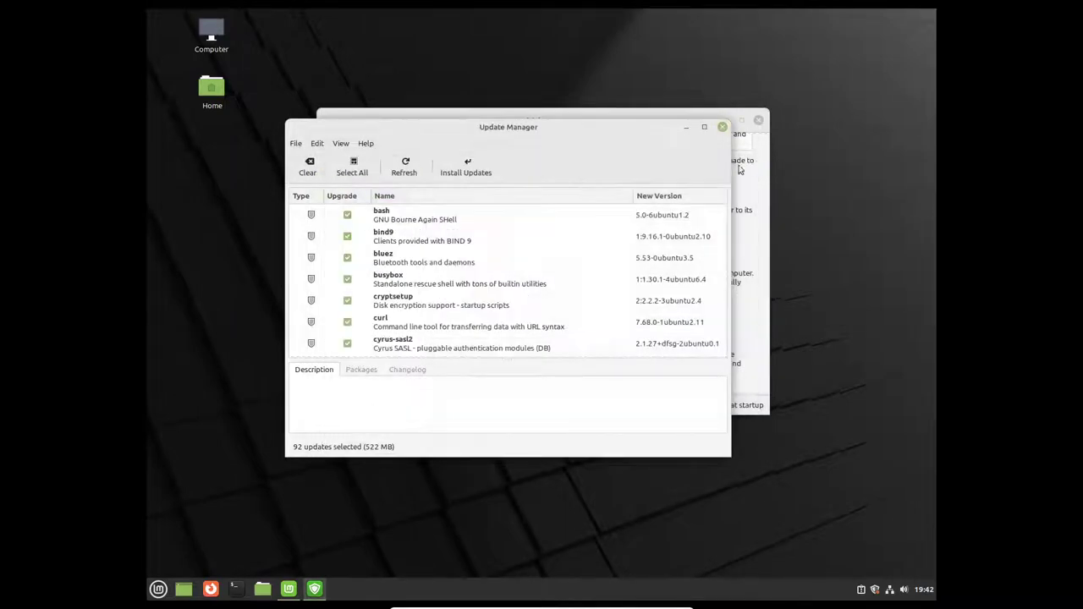
Step: Start installing the 92 selected updates and accept the additional package changes
drag(531, 131, 594, 134)
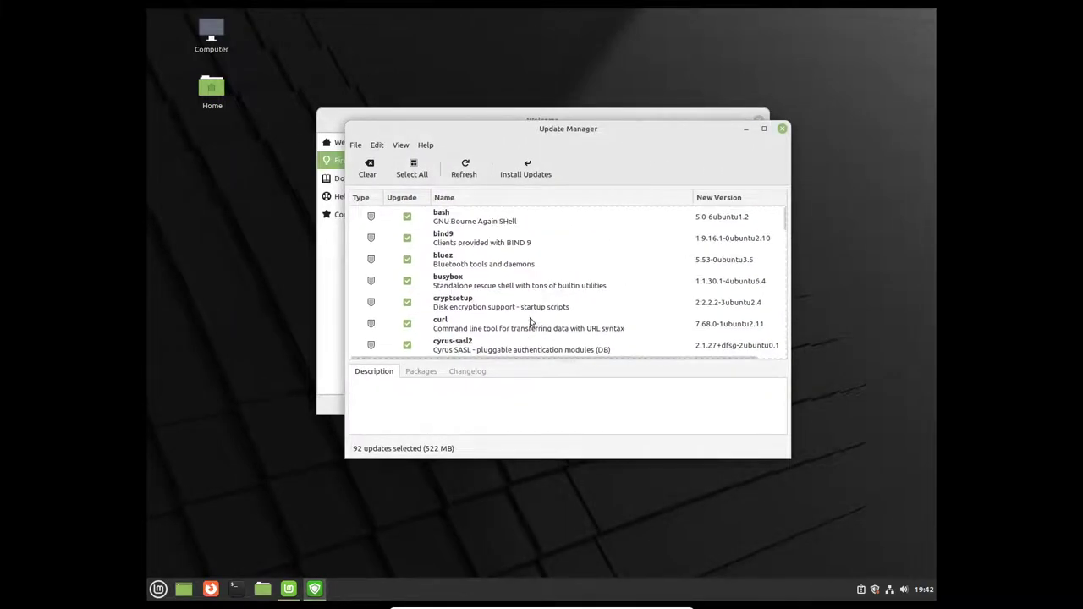
click(546, 169)
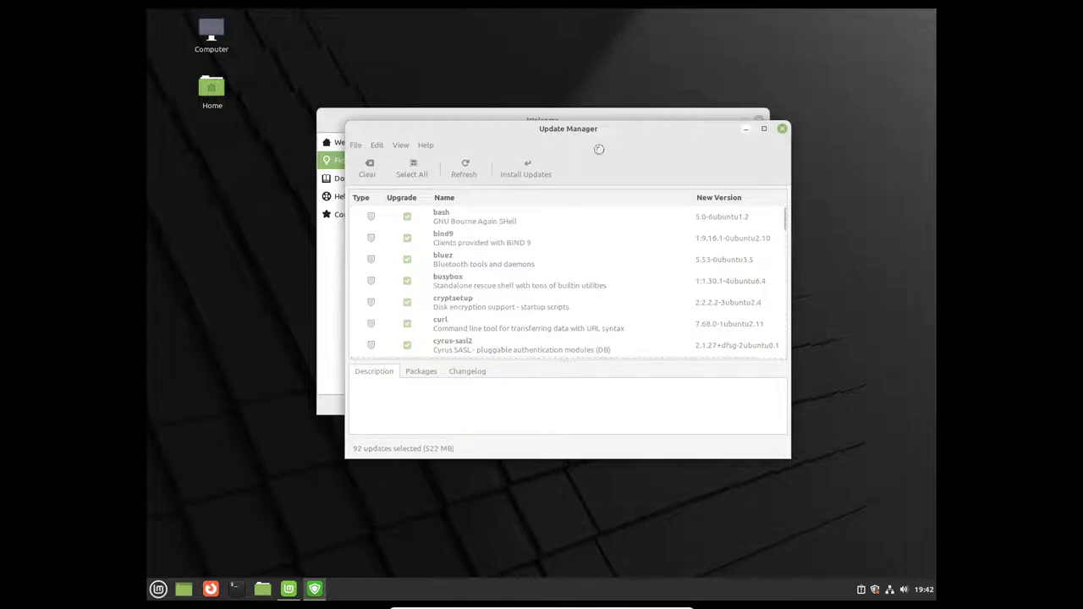
drag(533, 199, 686, 173)
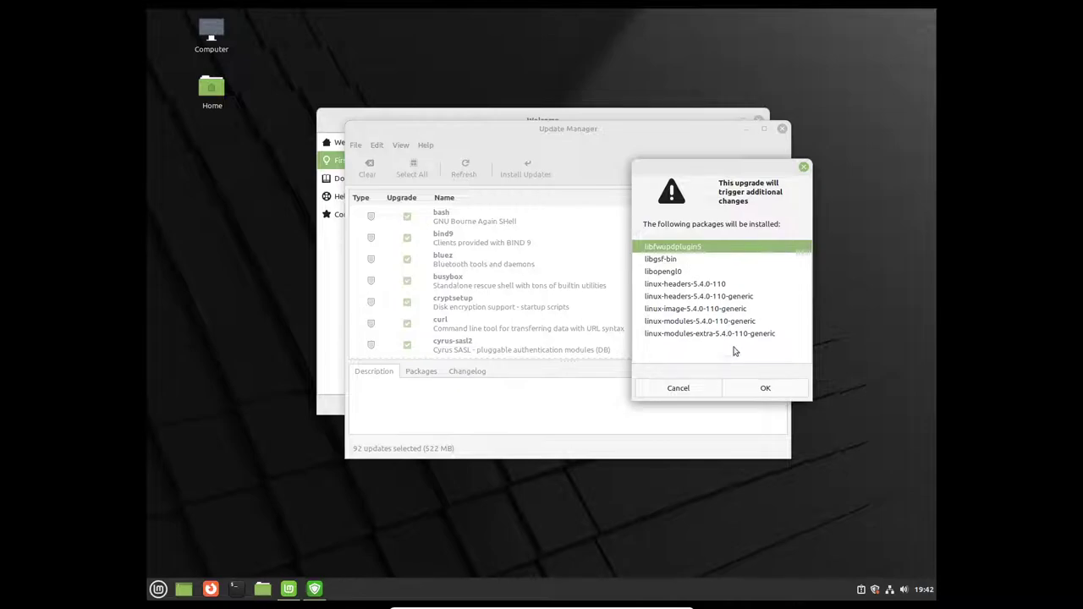
click(766, 388)
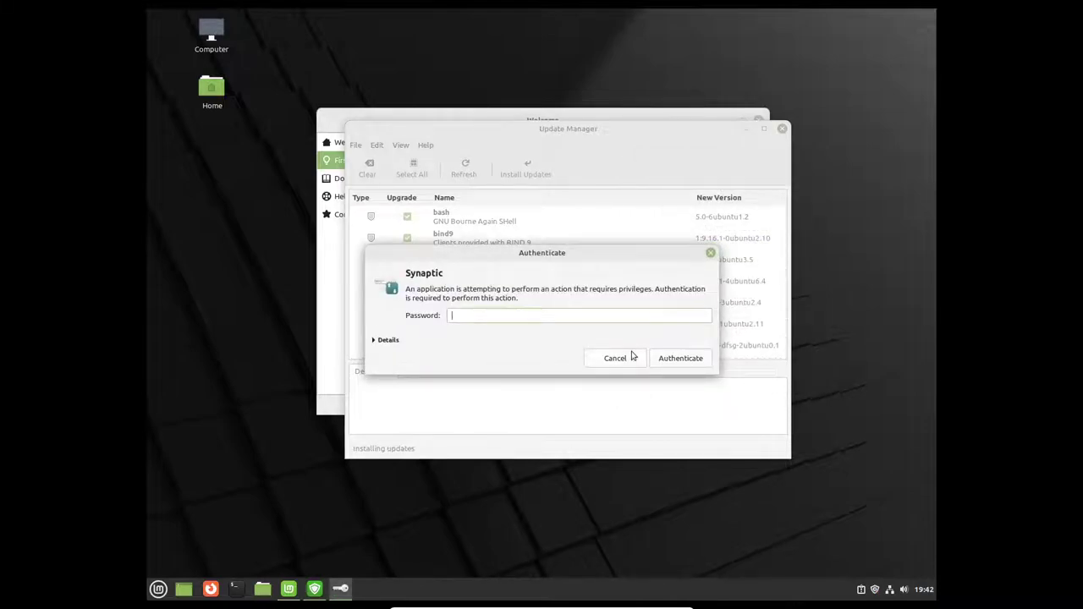
Step: Authorize the installation and enlarge the download dialog to list individual package files
key(Return)
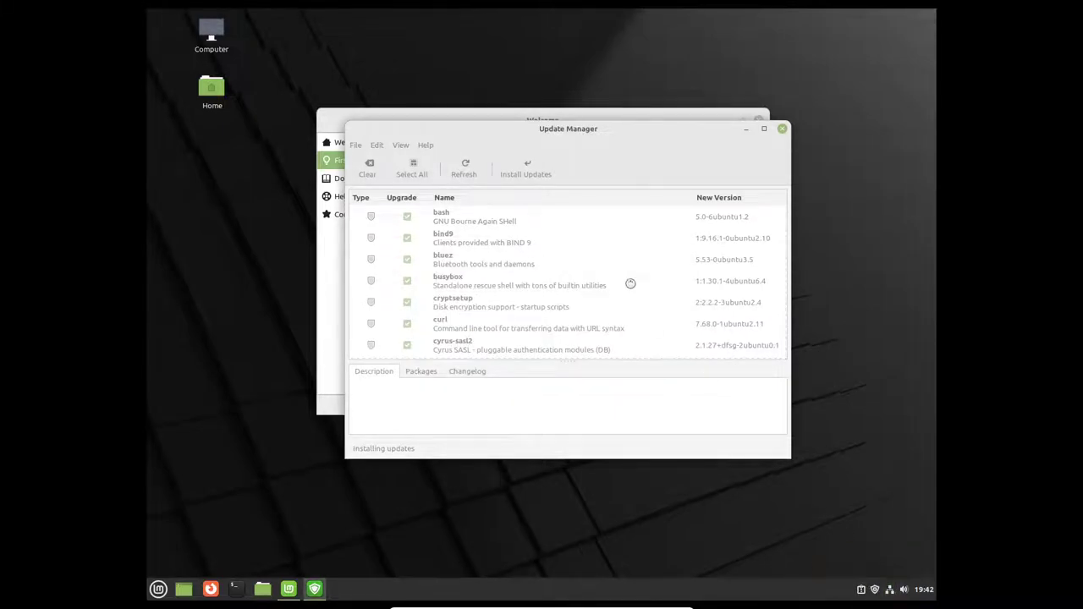
drag(562, 131, 790, 35)
click(491, 225)
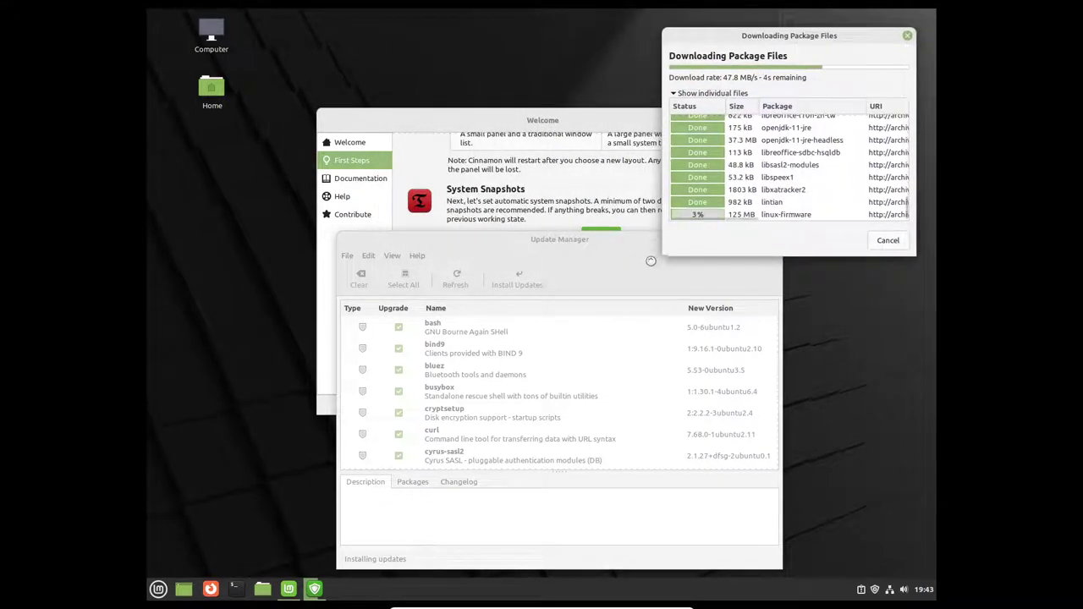
drag(667, 255, 533, 326)
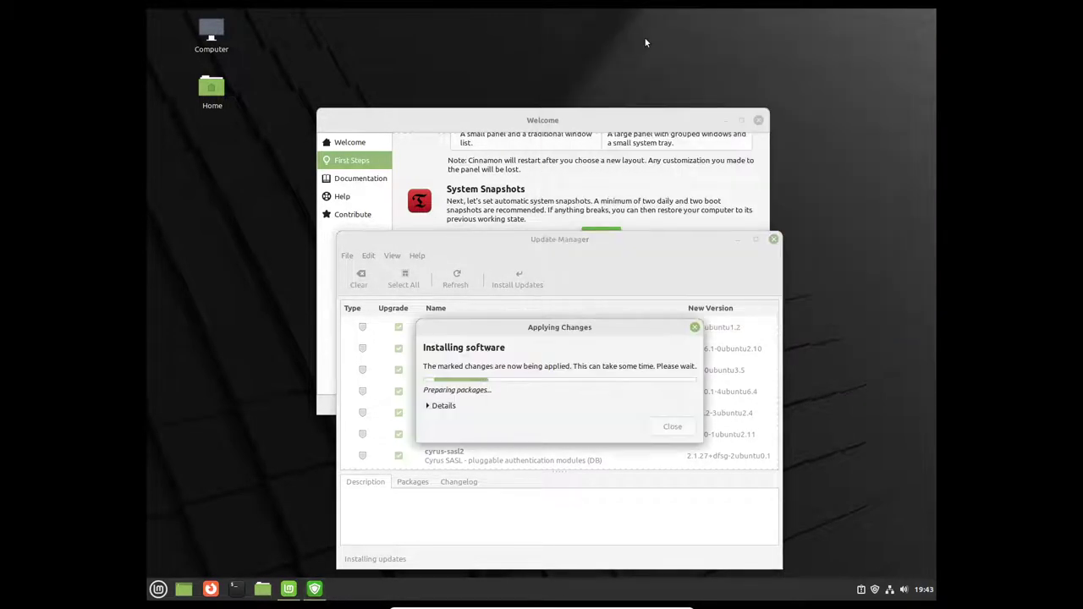
Step: Expand the Details log in the Applying Changes dialog and keep it in view during installation
click(447, 406)
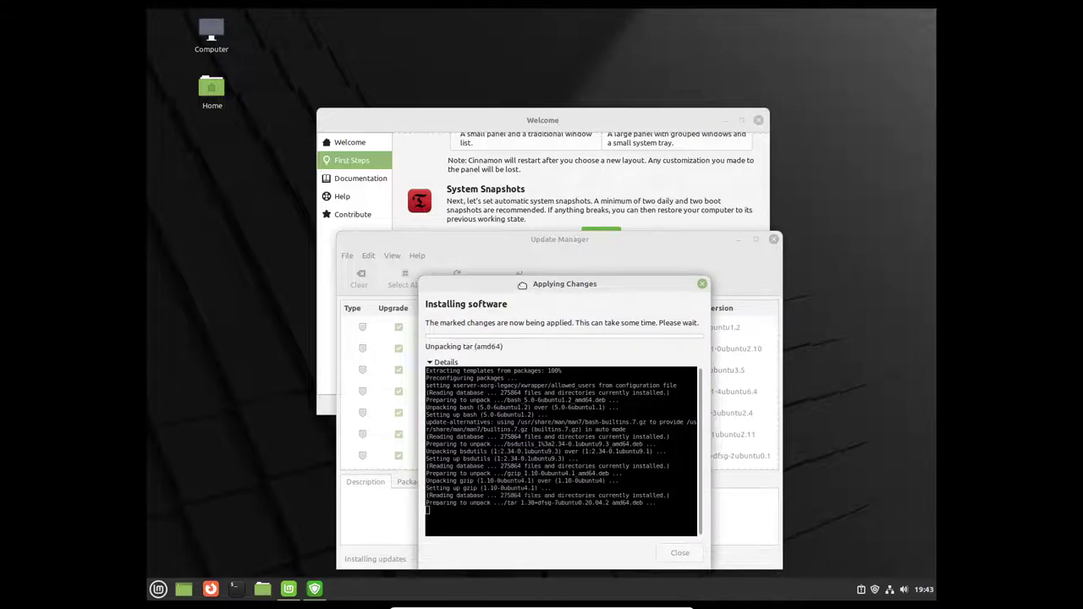
drag(520, 302, 501, 62)
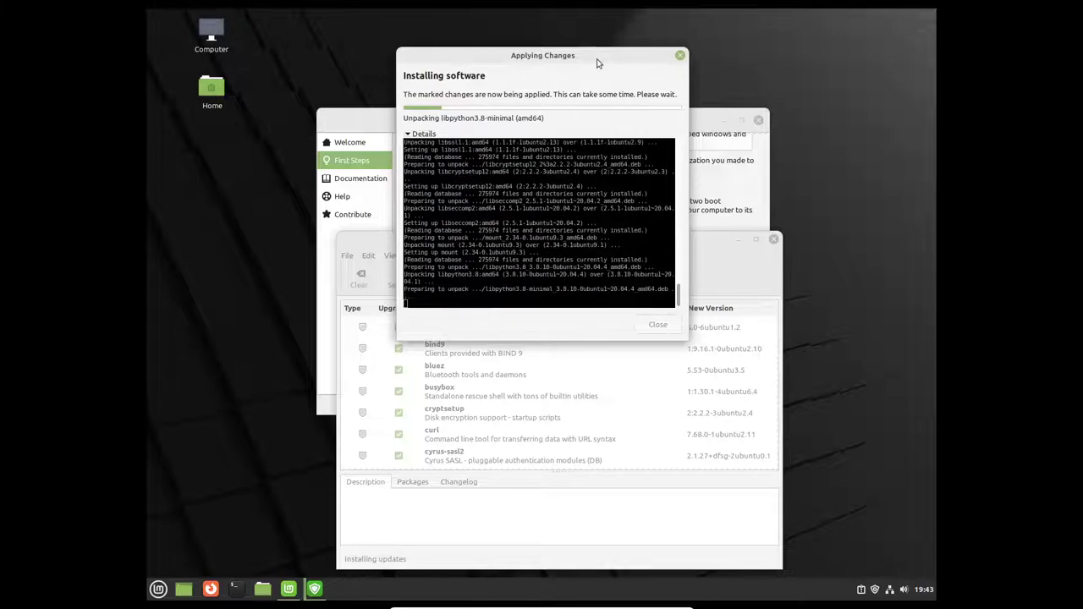
drag(598, 63, 629, 107)
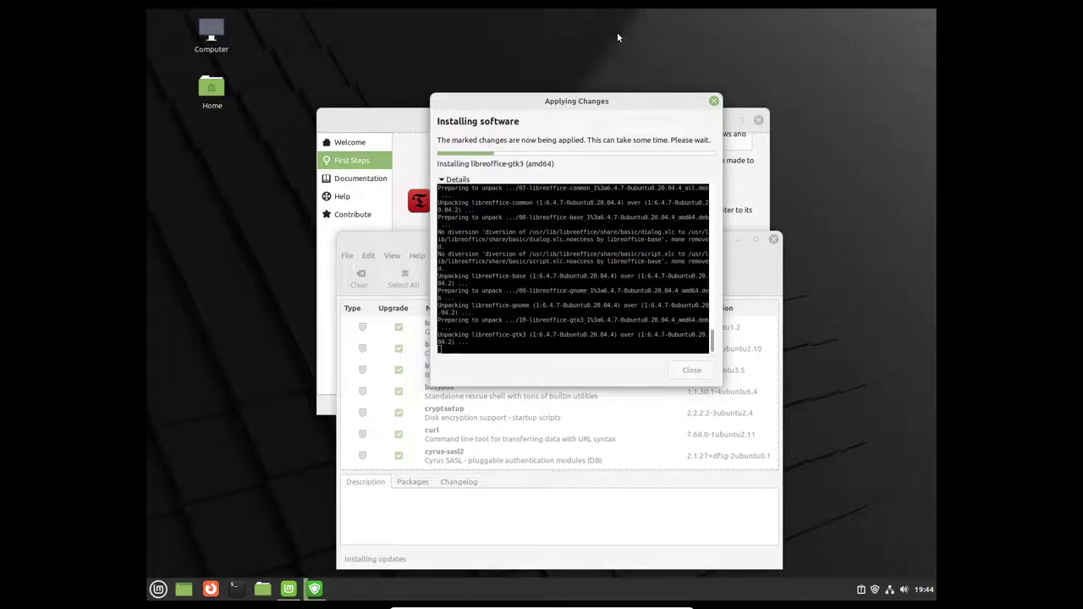
drag(581, 102, 585, 94)
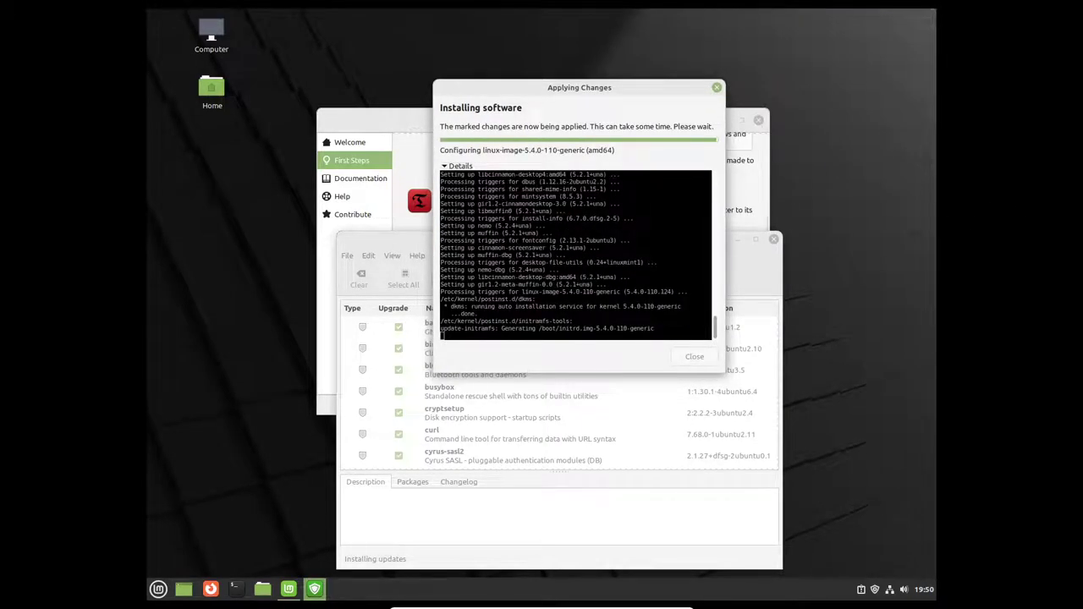
Step: Shift the progress dialog left while the updates finish installing
drag(595, 90, 567, 90)
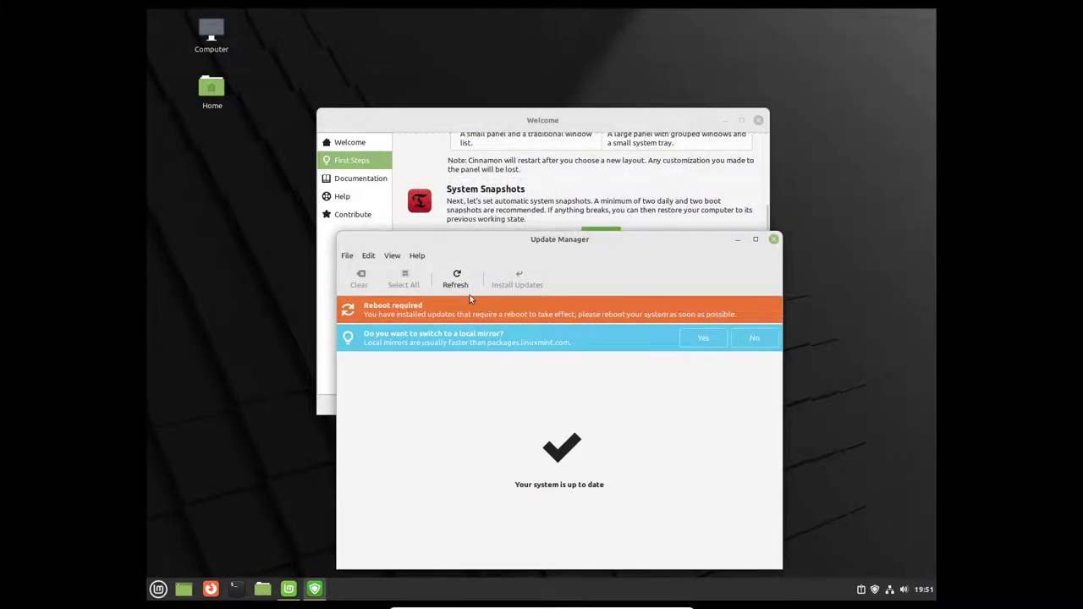
Step: Use the Mint menu's Quit option to restart the system and apply the updates
drag(653, 257, 650, 234)
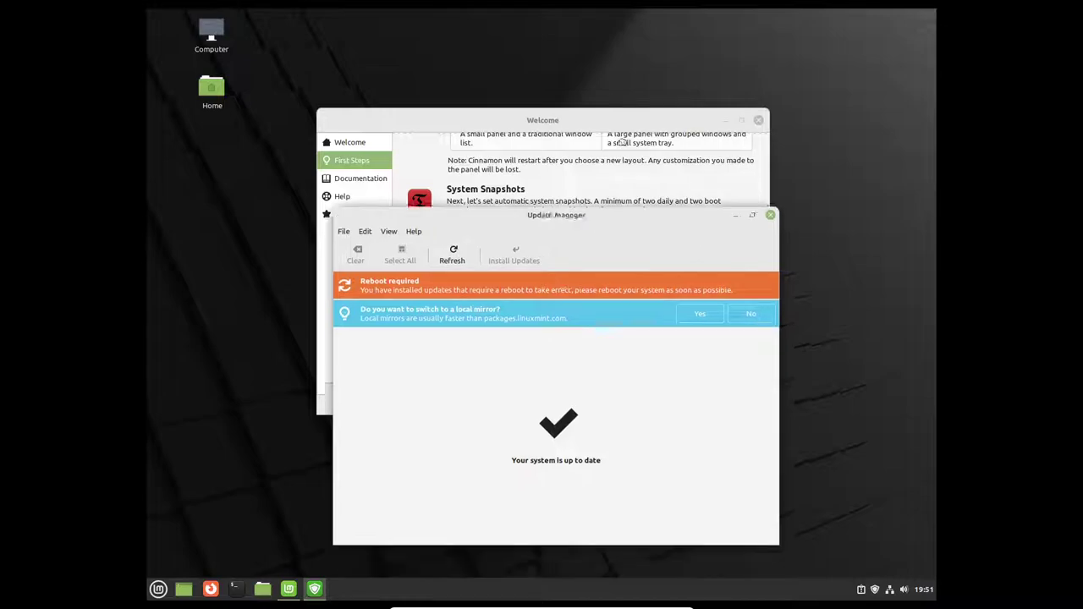
drag(618, 135, 602, 164)
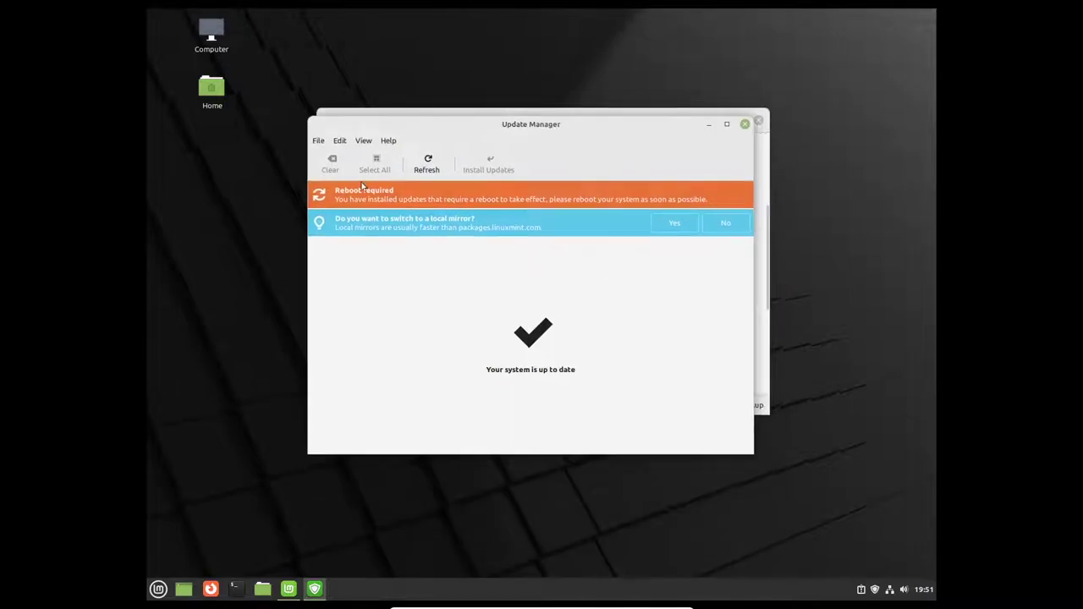
click(165, 588)
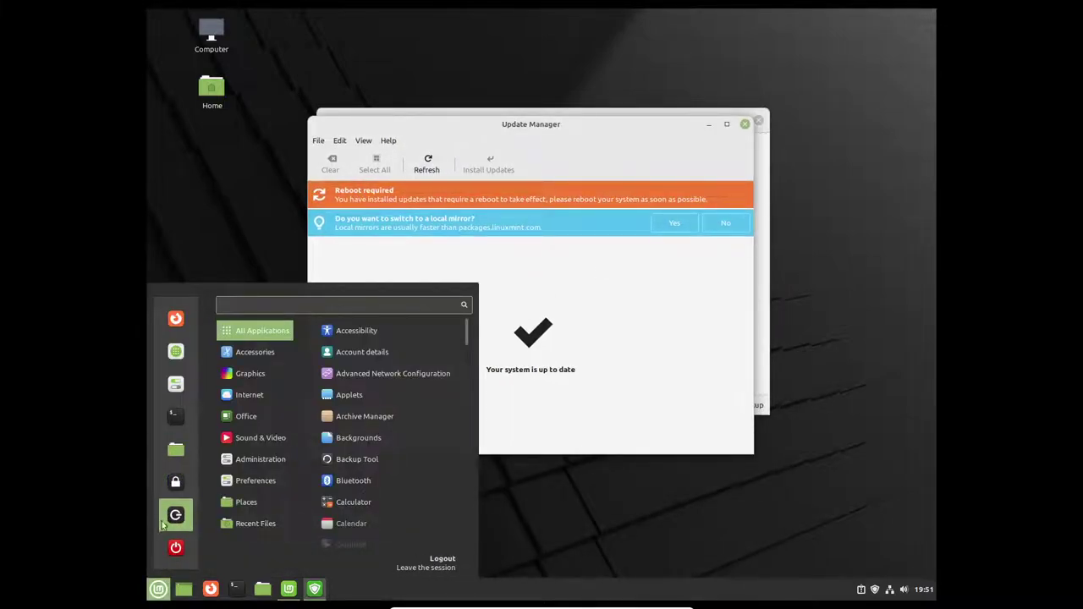
click(175, 548)
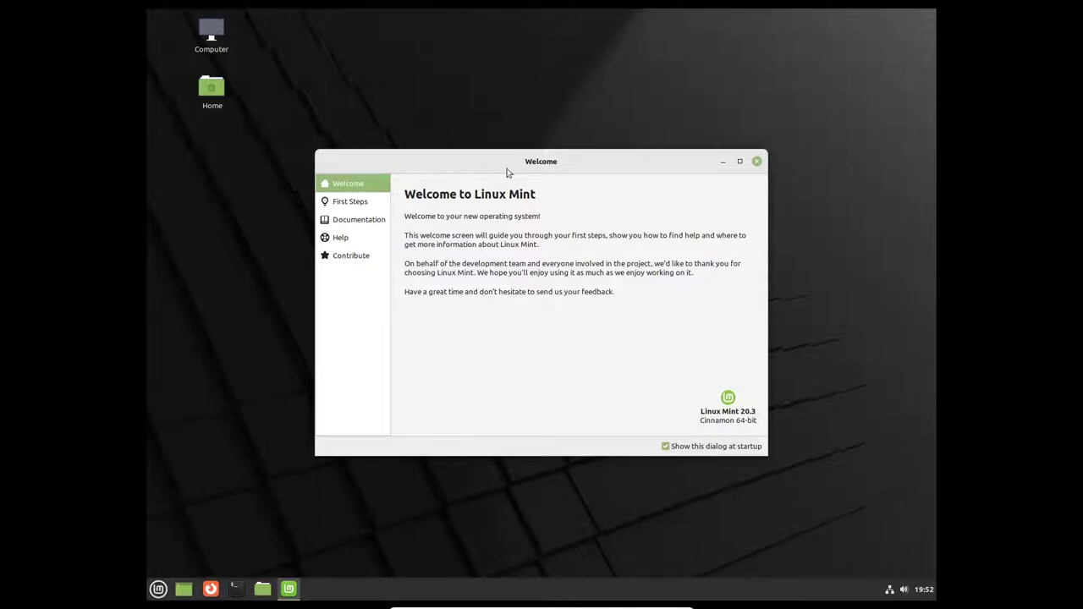
Step: Flip through the Welcome sidebar sections and settle on the First Steps page
click(354, 255)
click(343, 237)
click(354, 220)
click(354, 203)
click(360, 183)
click(372, 203)
scroll(552, 249, down, 2)
scroll(552, 250, down, 2)
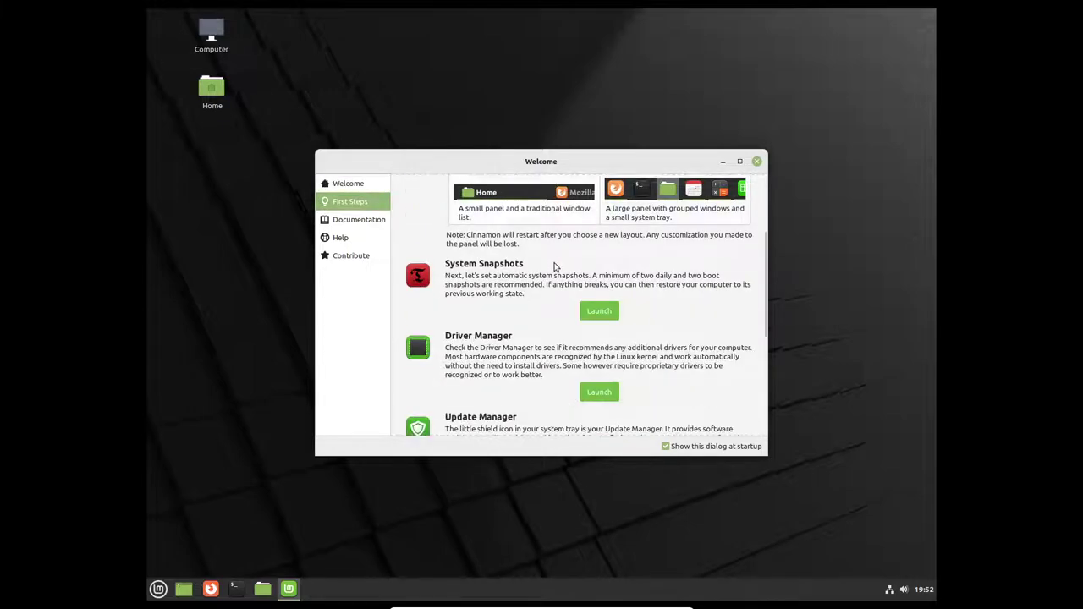
Step: Run Driver Manager with the administrator password, see no drivers are needed, and close it
click(599, 392)
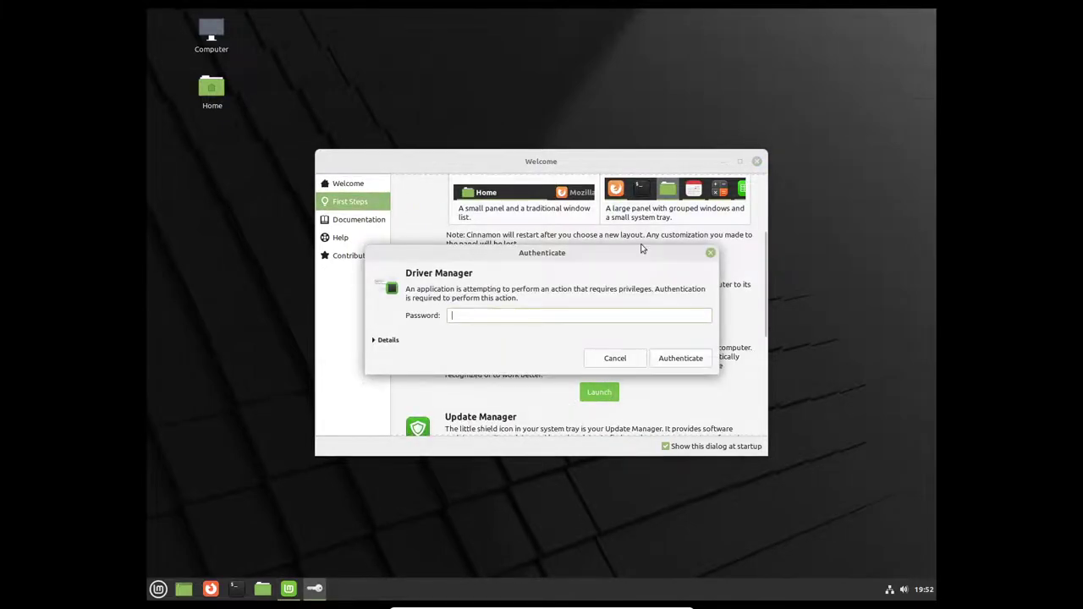
text(12)
key(Return)
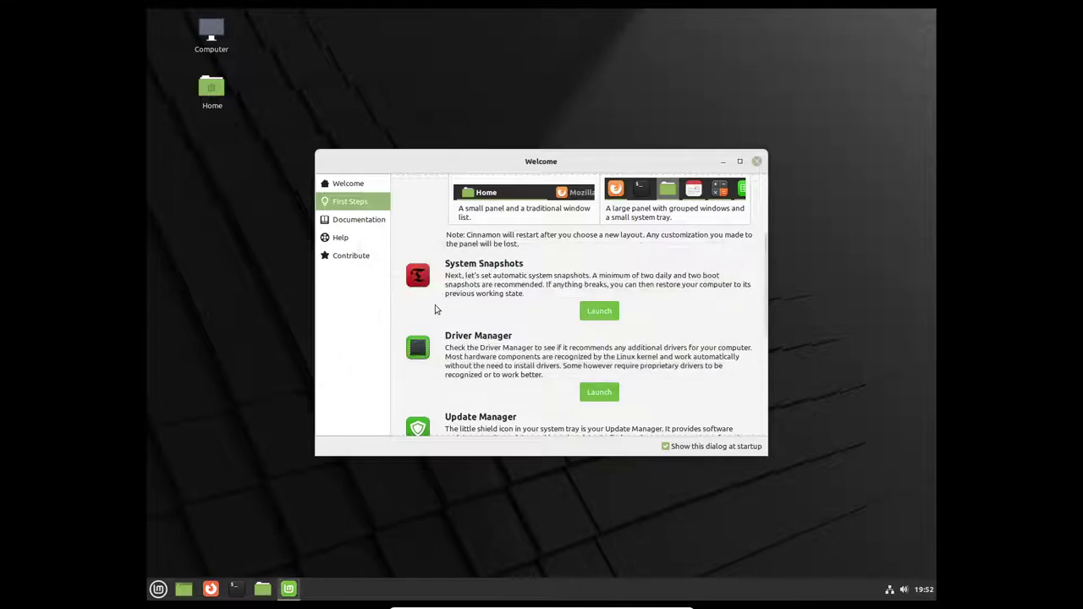
click(158, 590)
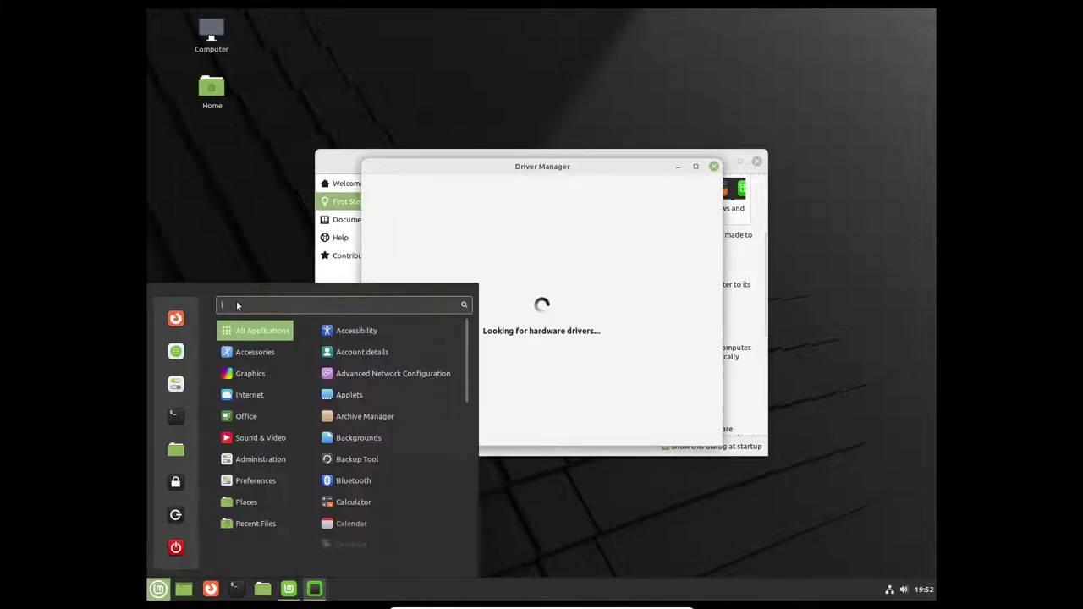
click(249, 195)
drag(477, 164, 512, 180)
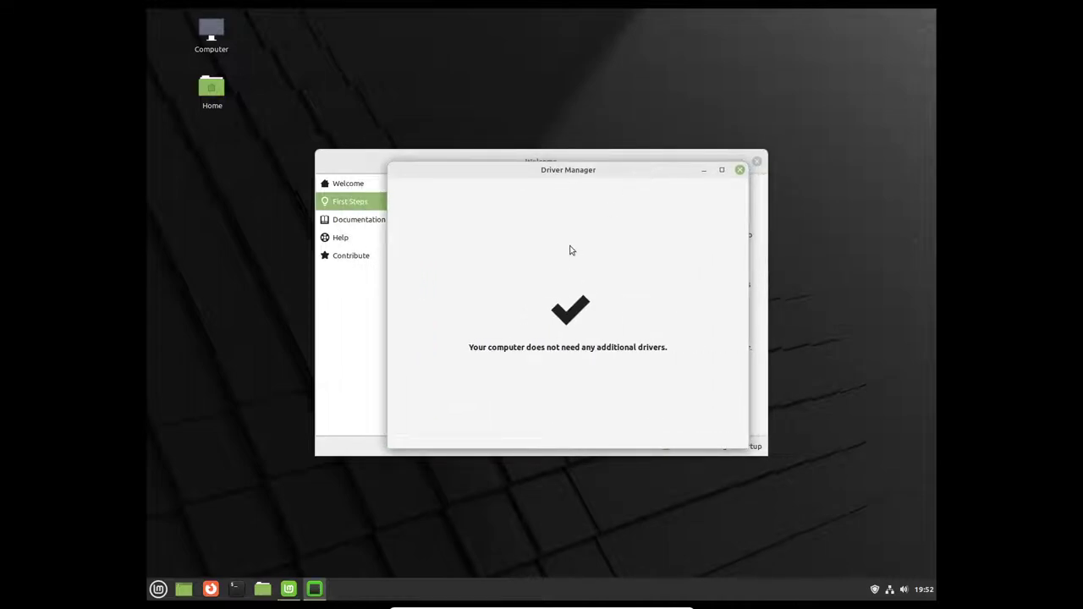
click(740, 171)
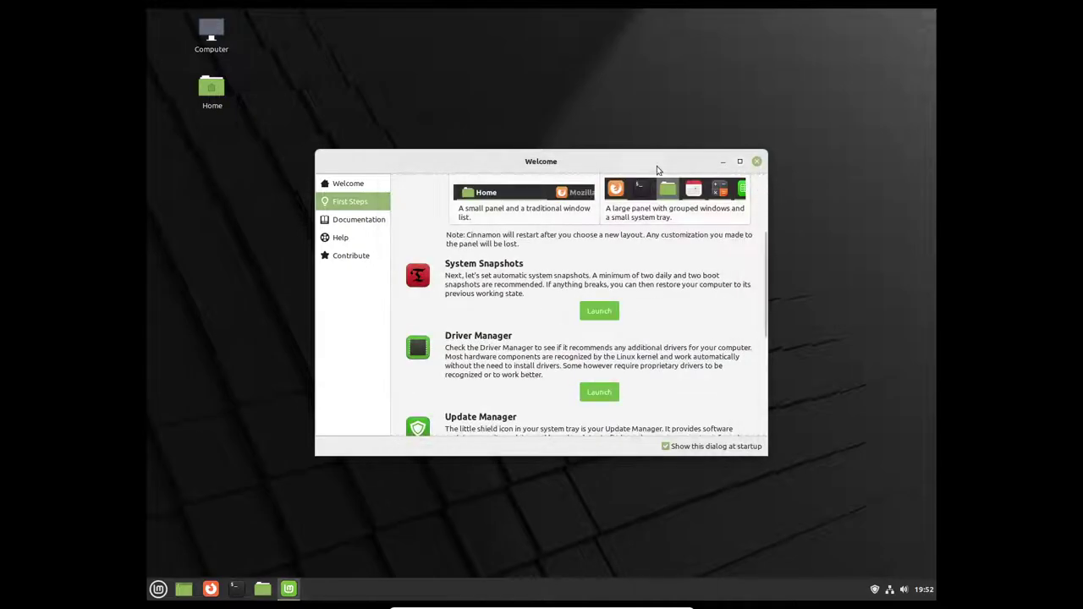
Step: Browse the Documentation, Help and Contribute pages, then close the Welcome window
drag(655, 167, 646, 123)
scroll(534, 252, down, 5)
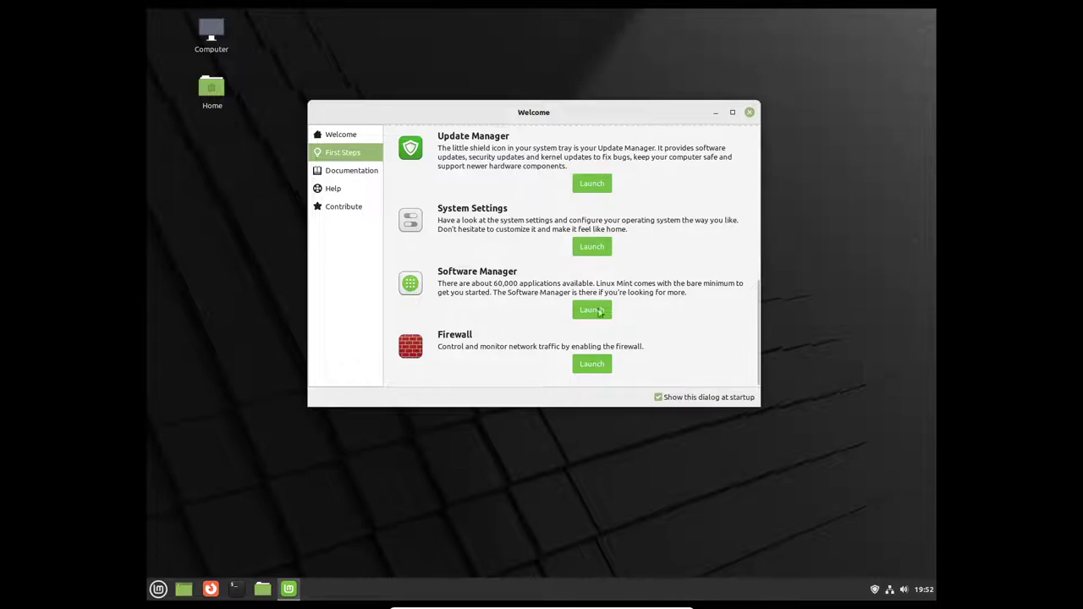
click(356, 175)
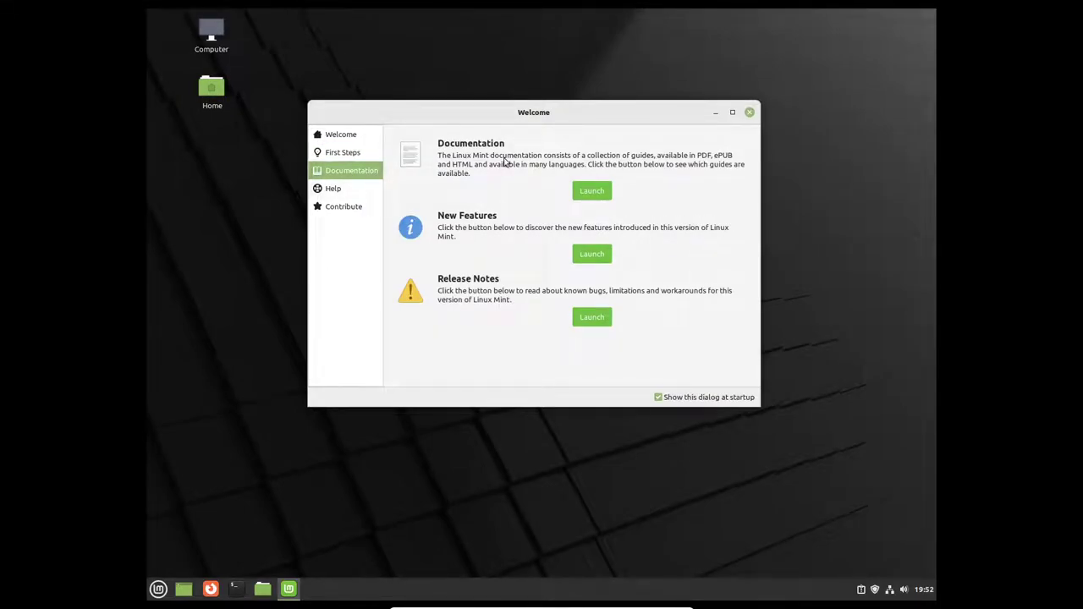
click(348, 188)
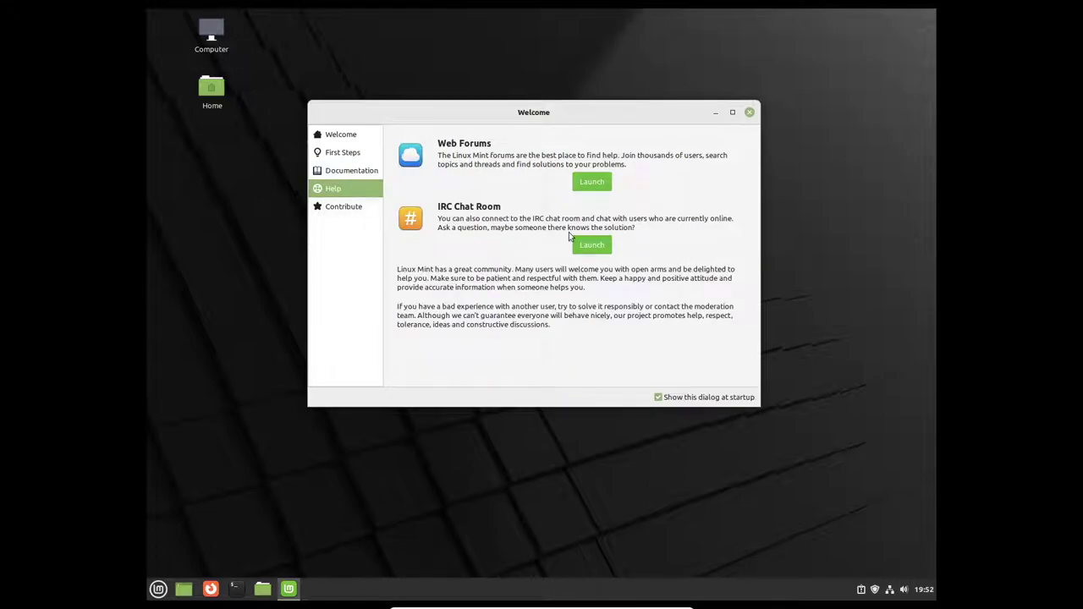
click(347, 207)
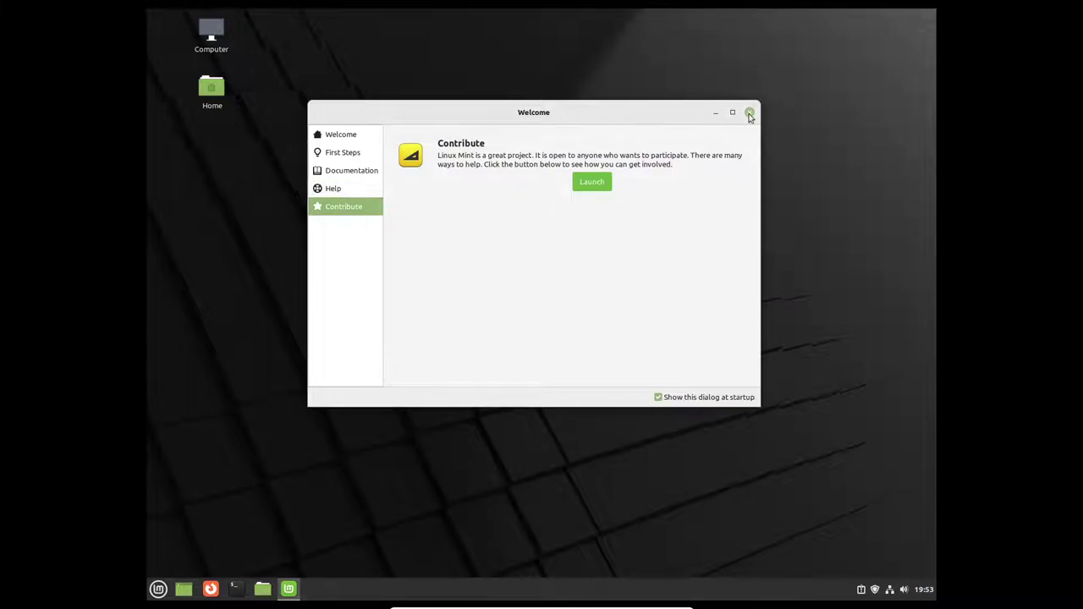
click(749, 113)
Step: Open and dismiss the Mint application menu twice
click(158, 589)
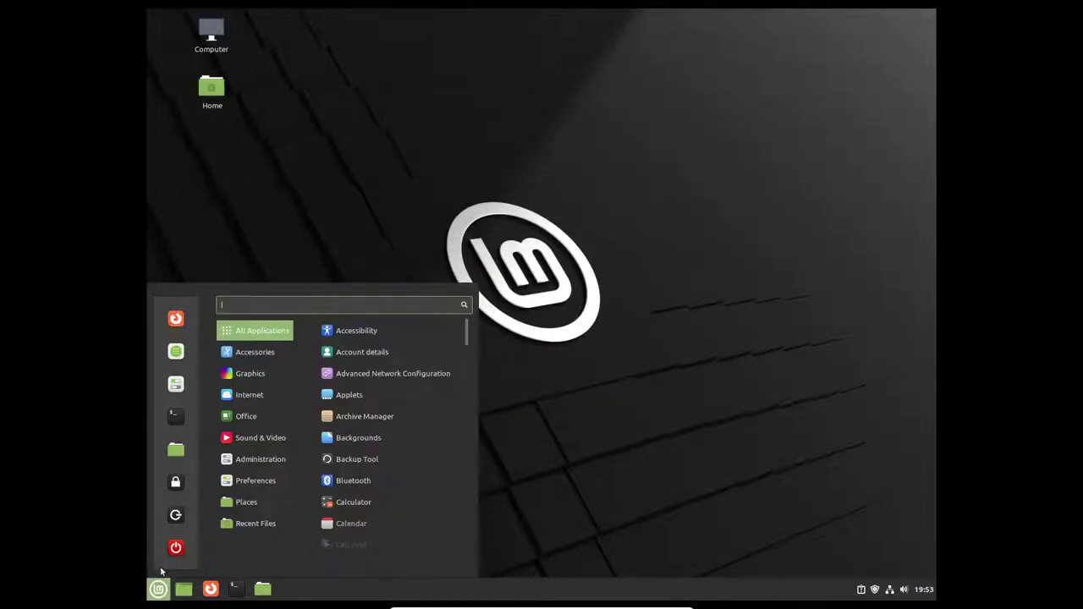
click(543, 264)
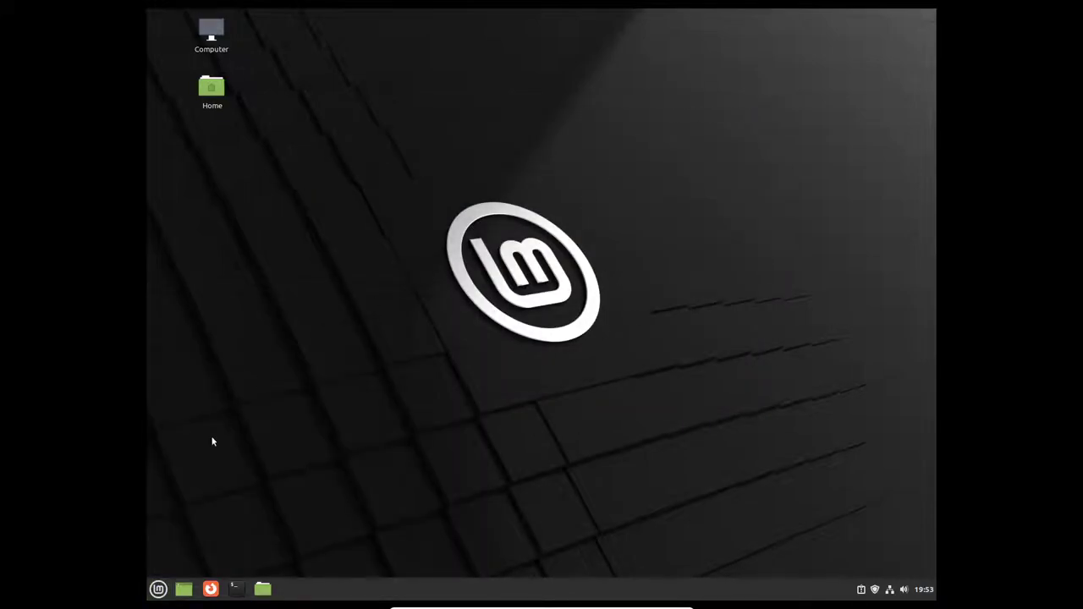
click(158, 589)
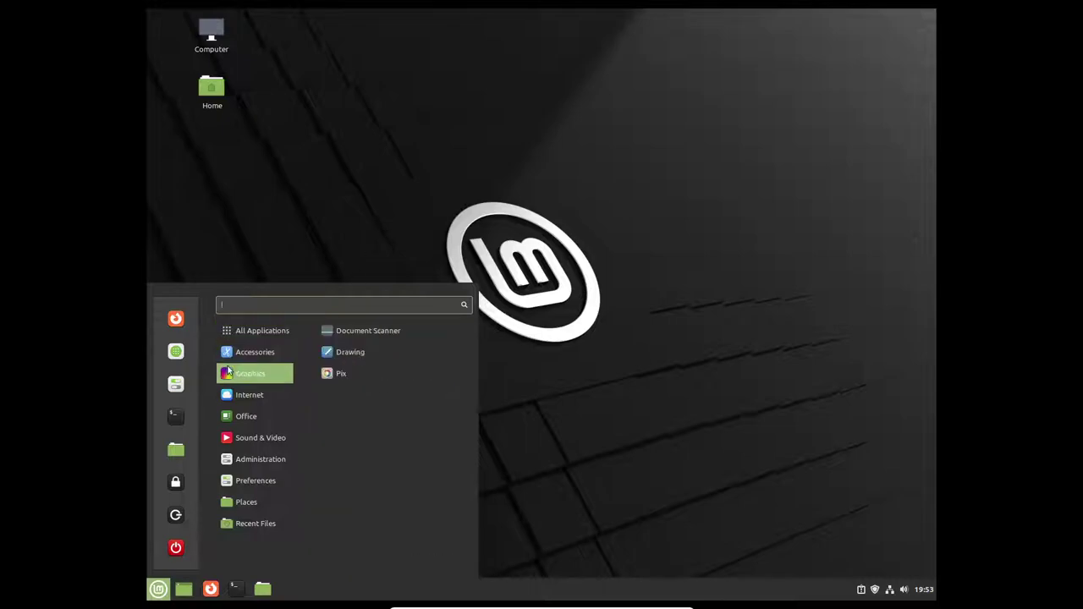
click(587, 106)
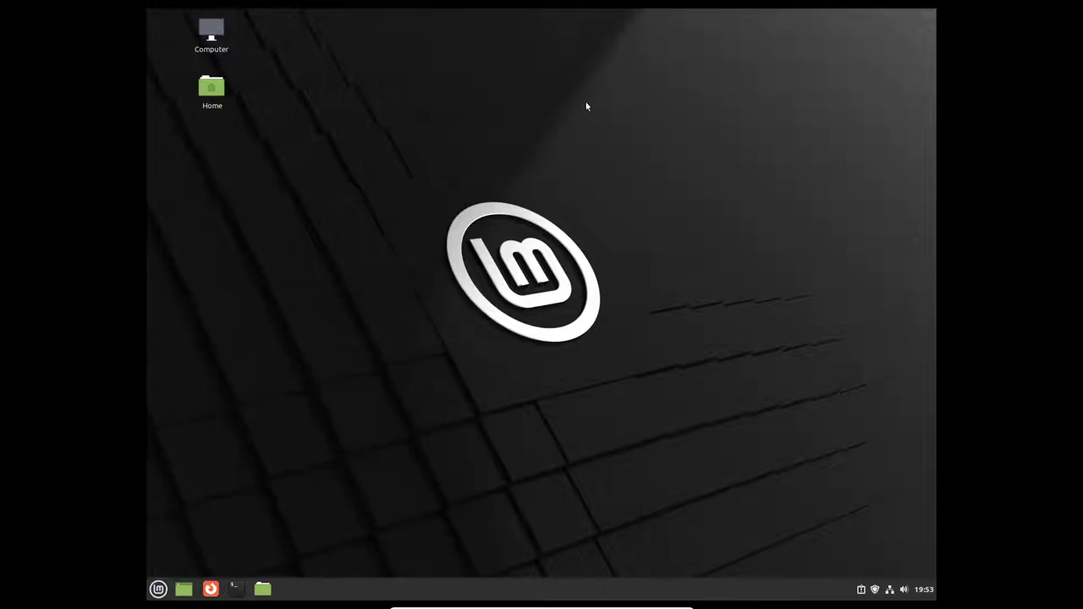
Step: Remove the Show desktop applet from the panel
right_click(179, 589)
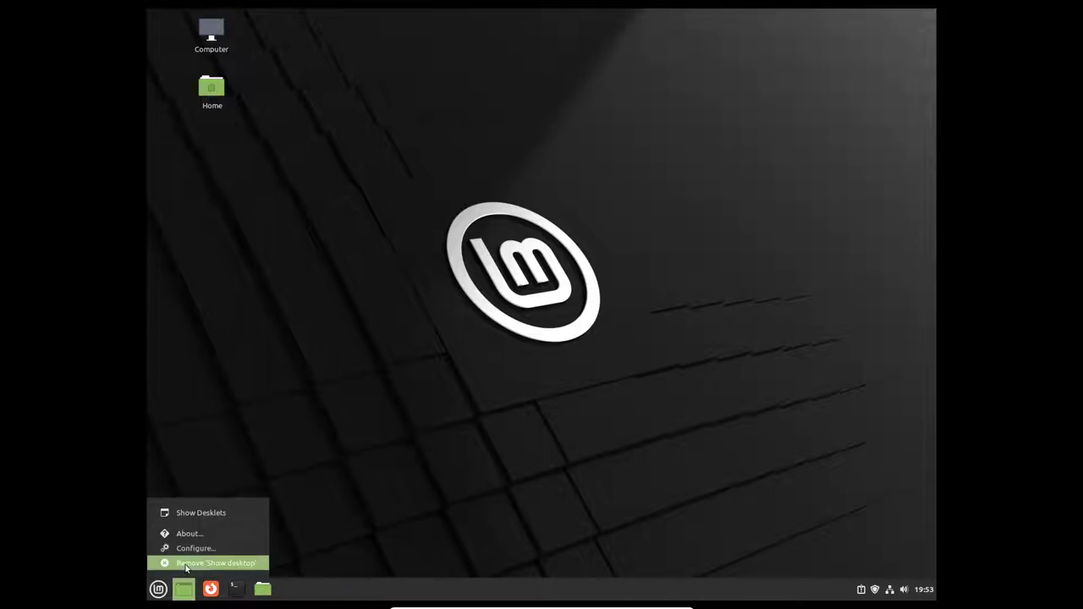
click(187, 564)
click(580, 324)
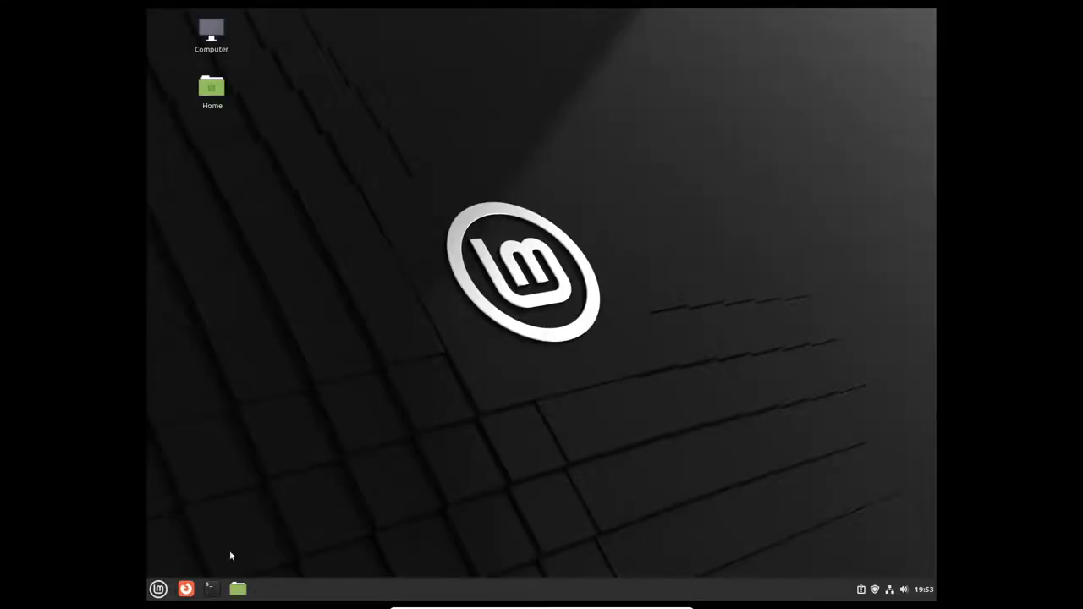
Step: Browse the application menu entries, then dismiss the menu
click(159, 589)
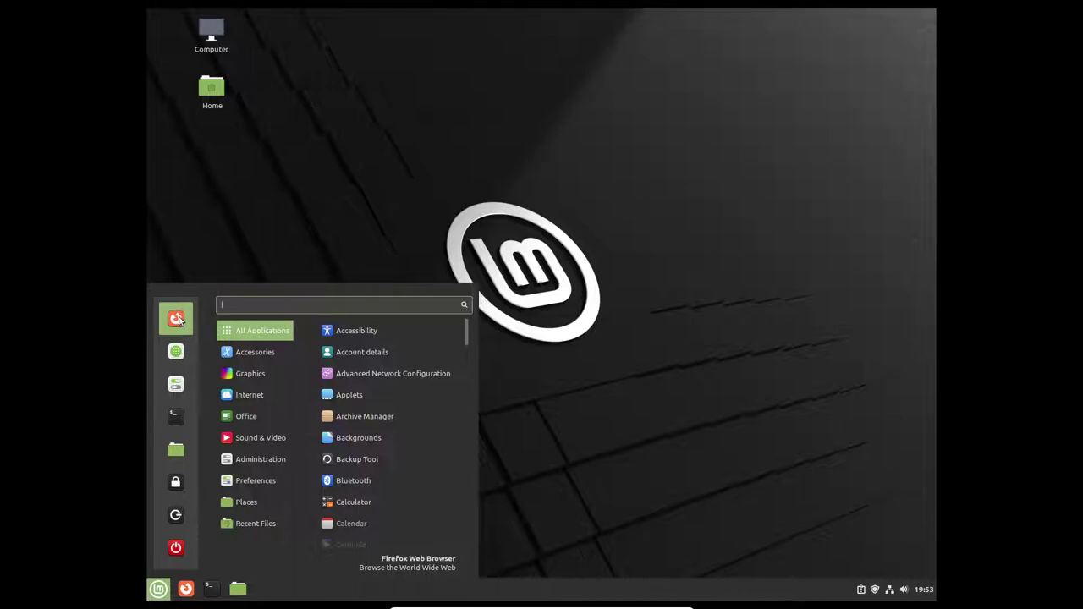
mouse_move(248, 356)
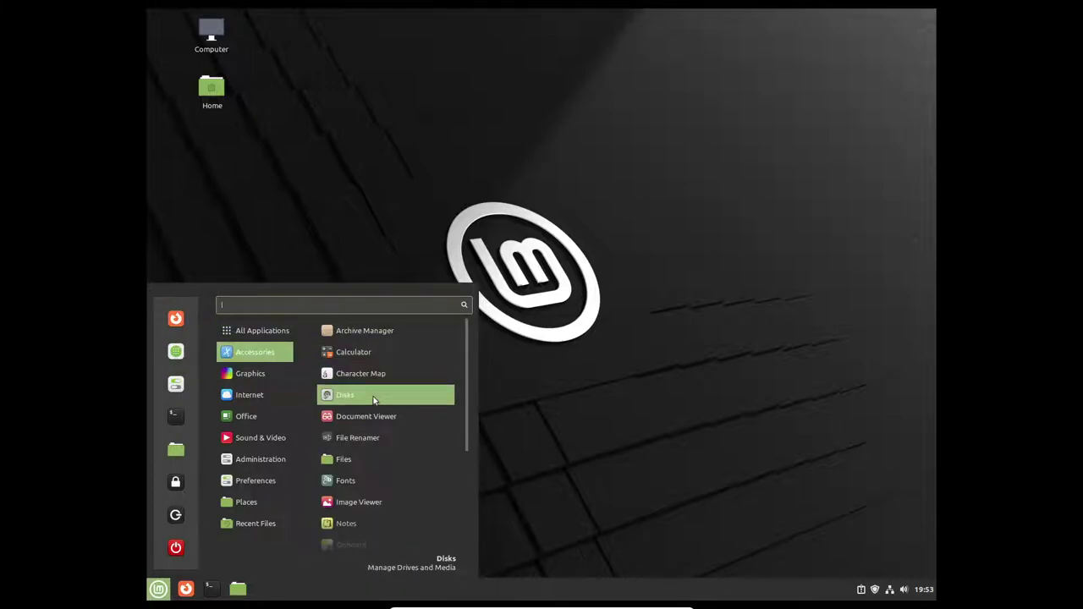
scroll(376, 395, down, 3)
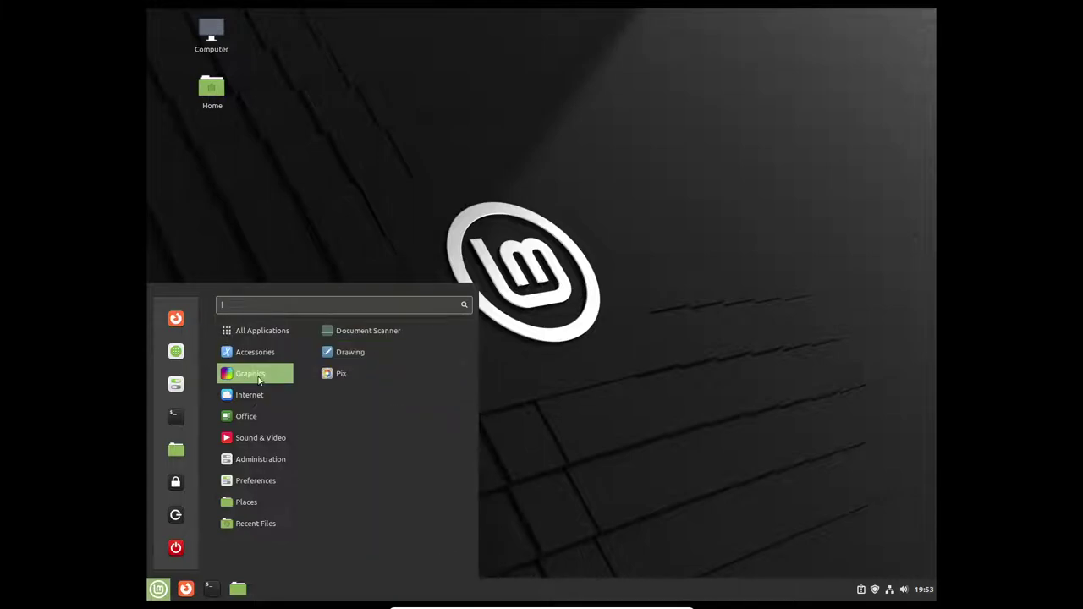
mouse_move(242, 398)
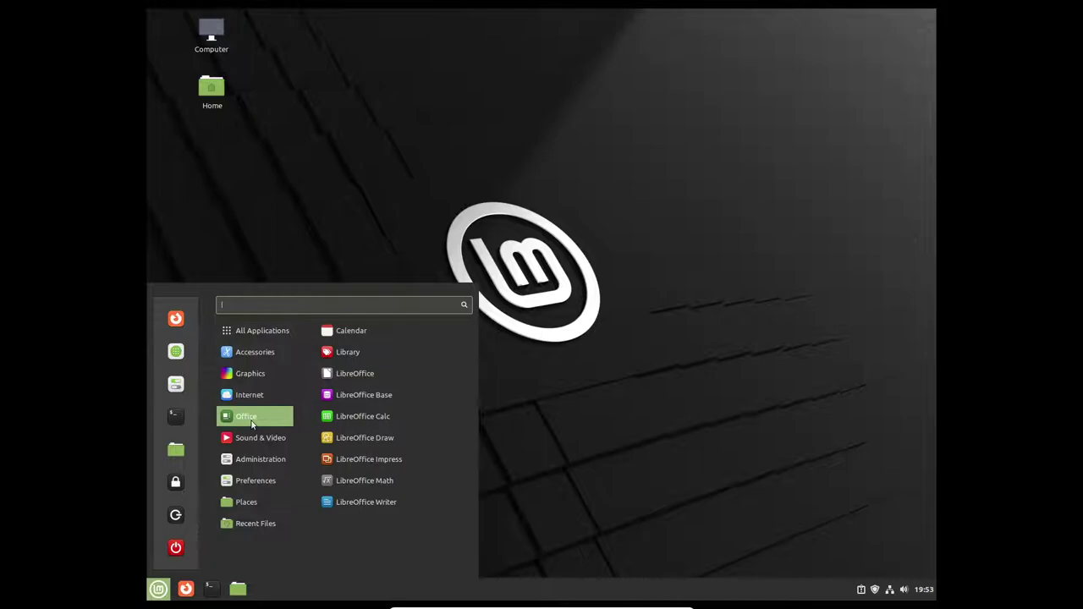
key(Escape)
Step: Peek at the File System root in Files, then open a Terminal from the taskbar
click(238, 588)
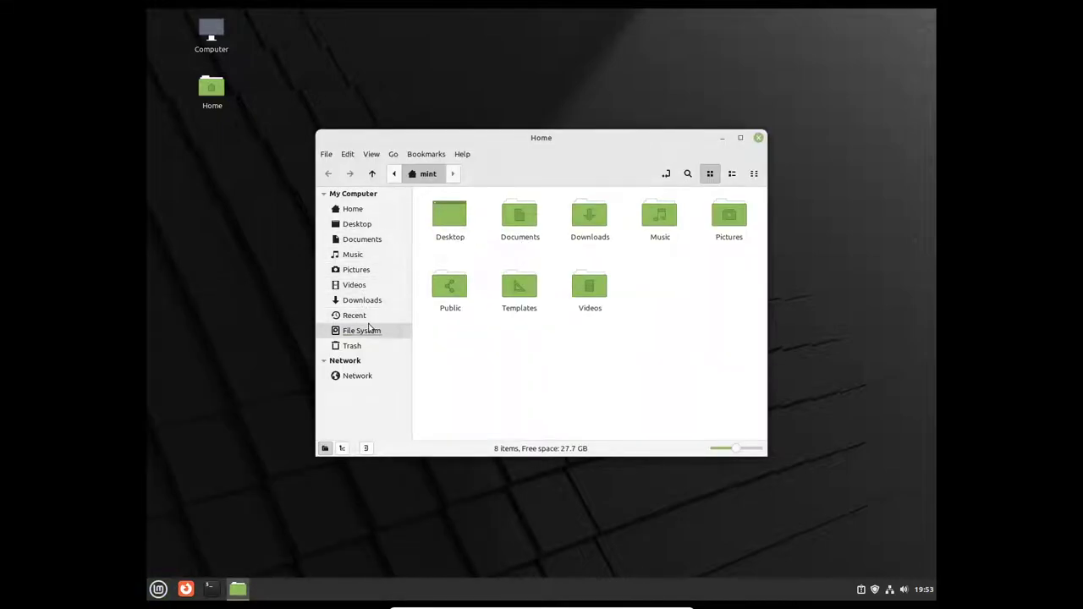
click(369, 328)
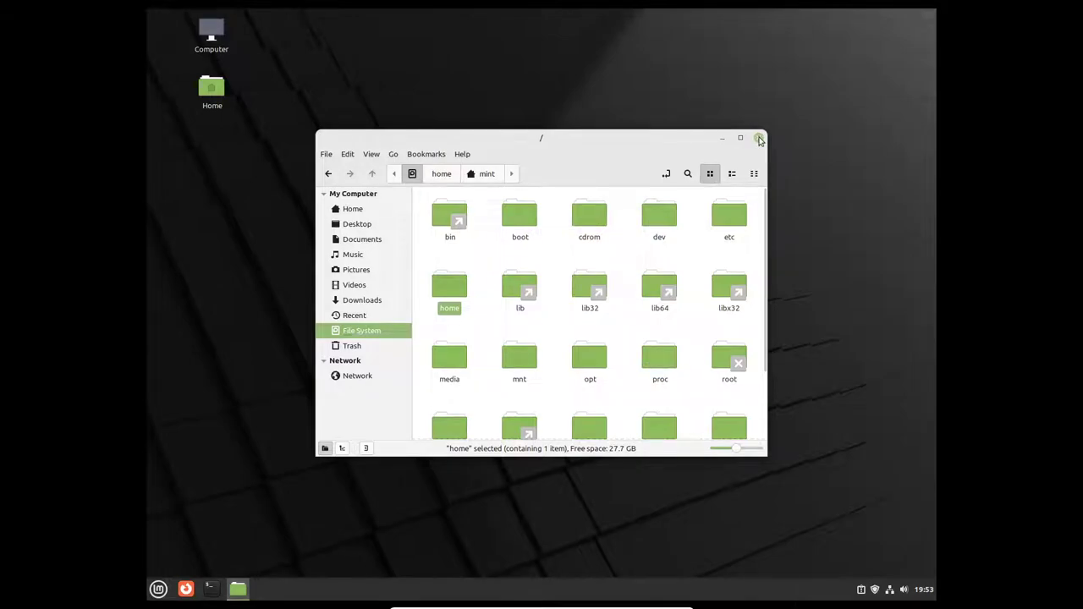
click(759, 138)
click(158, 589)
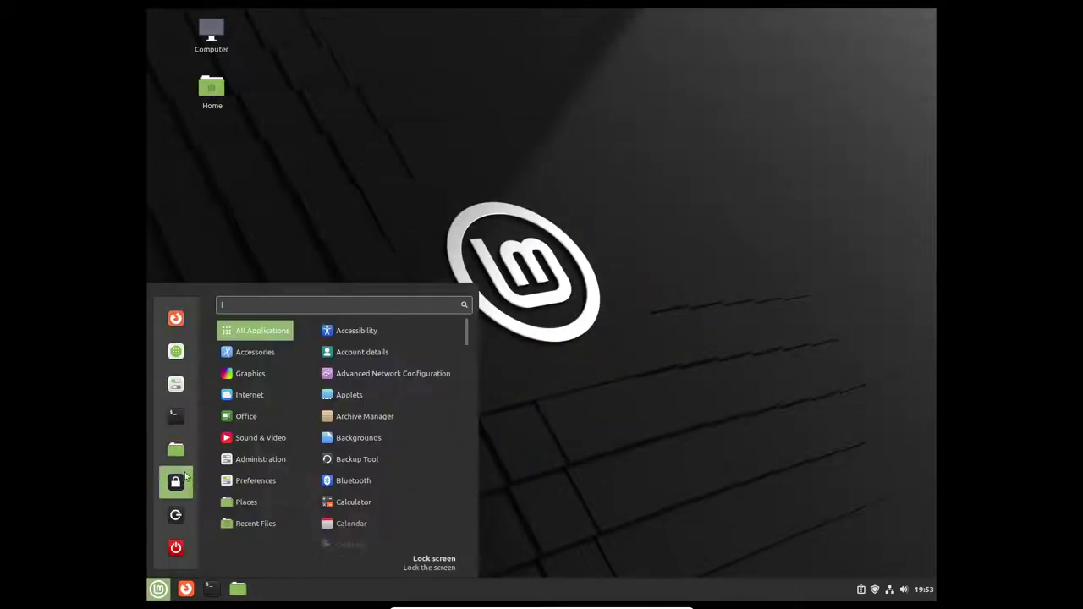
click(530, 374)
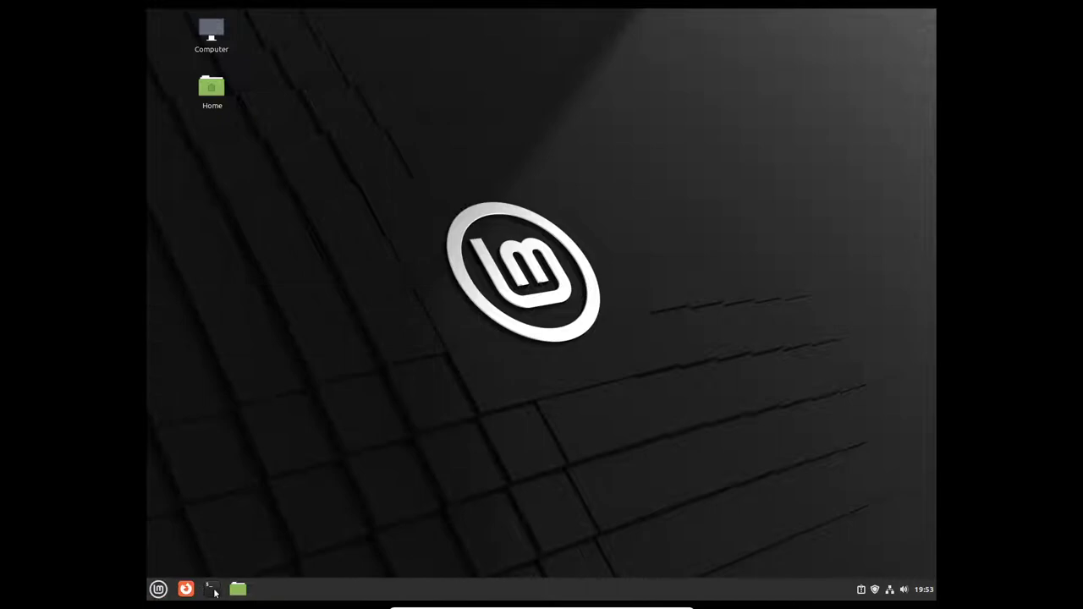
click(212, 590)
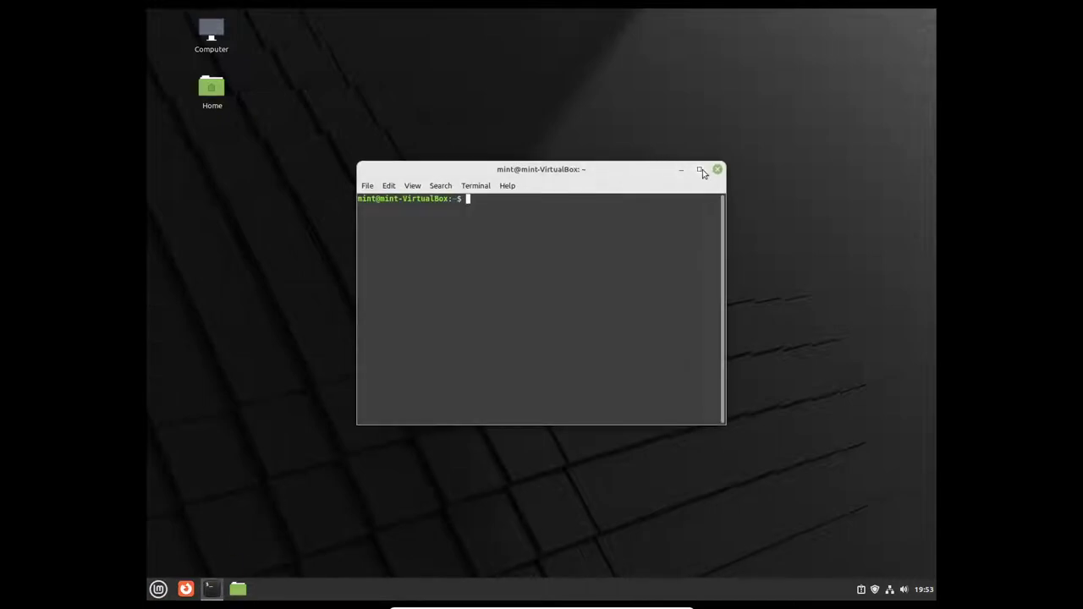
Step: Maximize the terminal and run neofetch to show the system summary
click(702, 169)
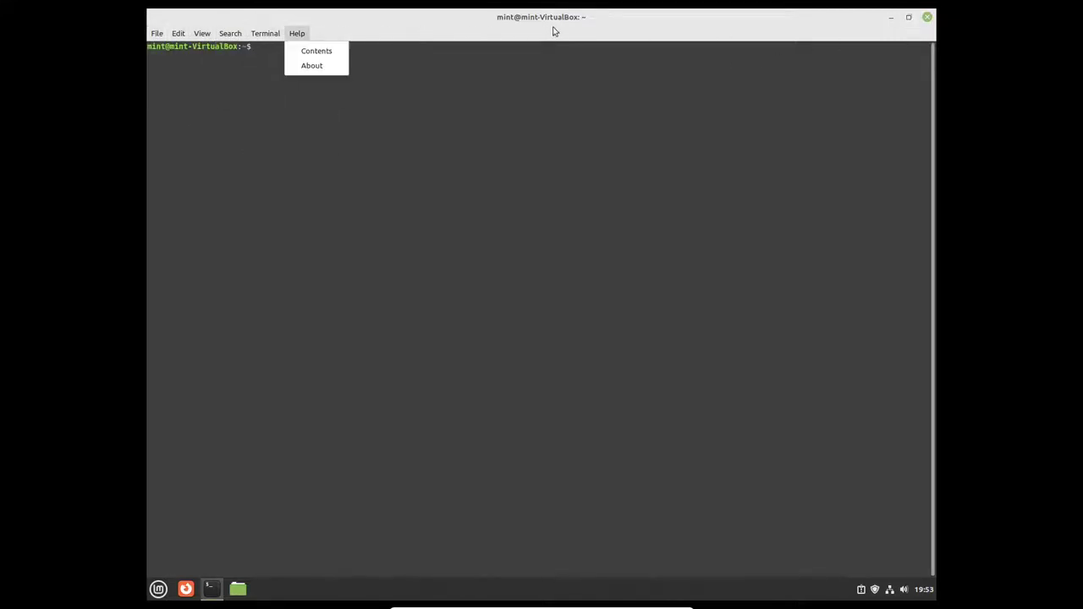
click(554, 31)
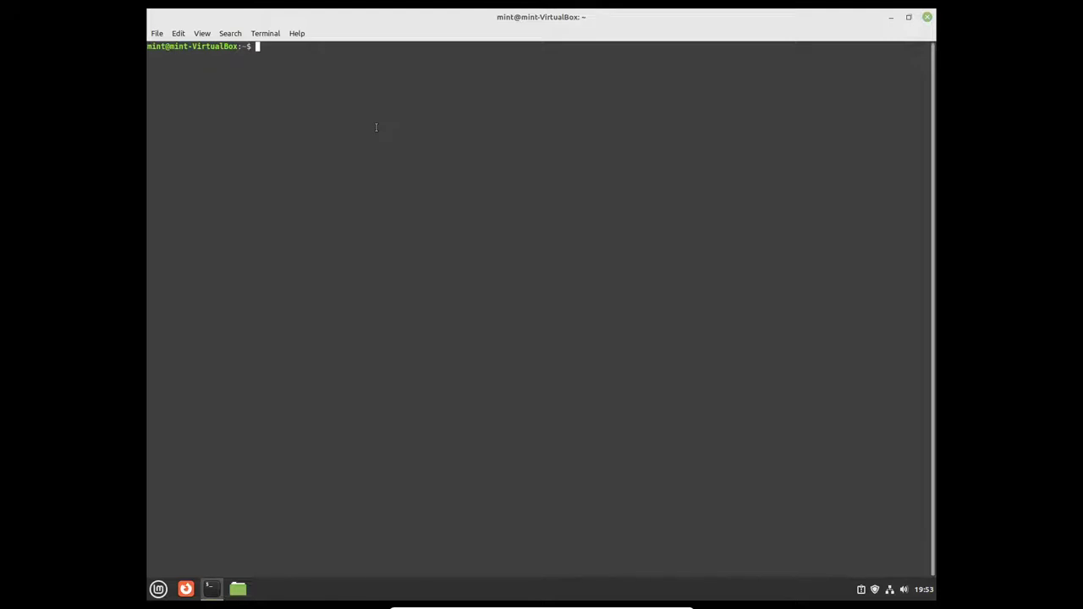
text(neofetch)
key(Return)
Step: Try running htop, then clear the terminal output
text(htop)
key(Return)
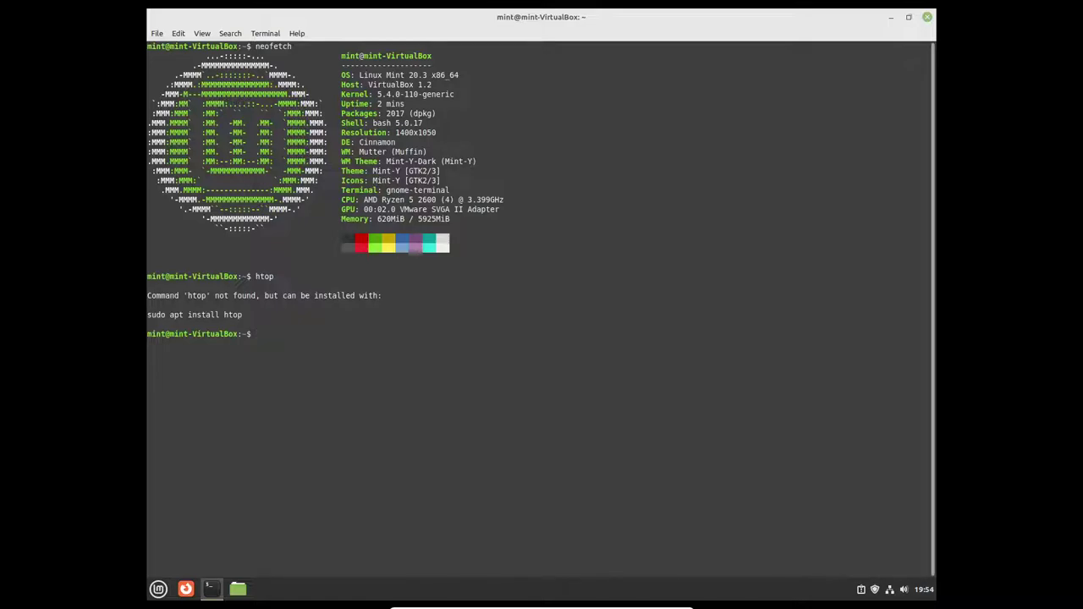
text(clear)
key(Return)
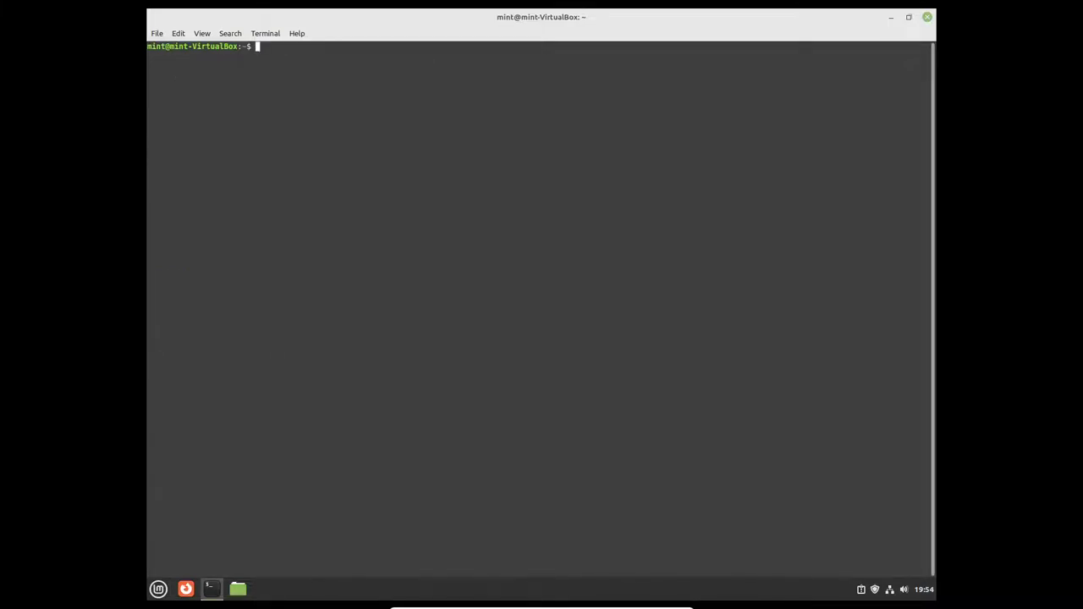
Step: Start a root shell with sudo -s
text(sudo)
key(BackSpace)
key(BackSpace)
key(BackSpace)
key(BackSpace)
text(sudo -s)
key(Return)
key(Return)
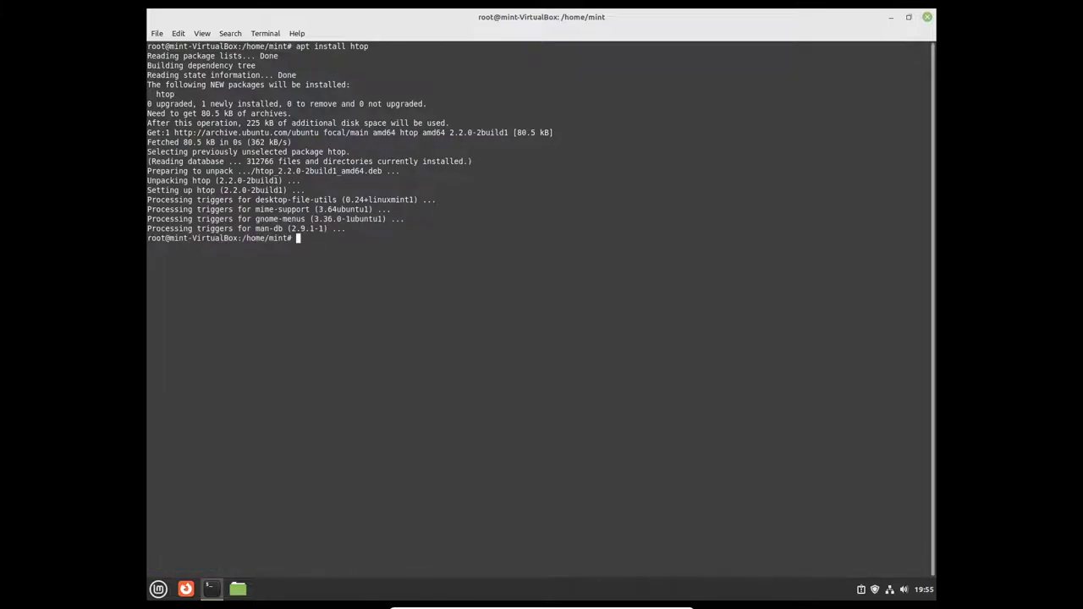
Step: Run htop at the root prompt and bring up its Setup screen on the Meters page
text(htop)
key(Return)
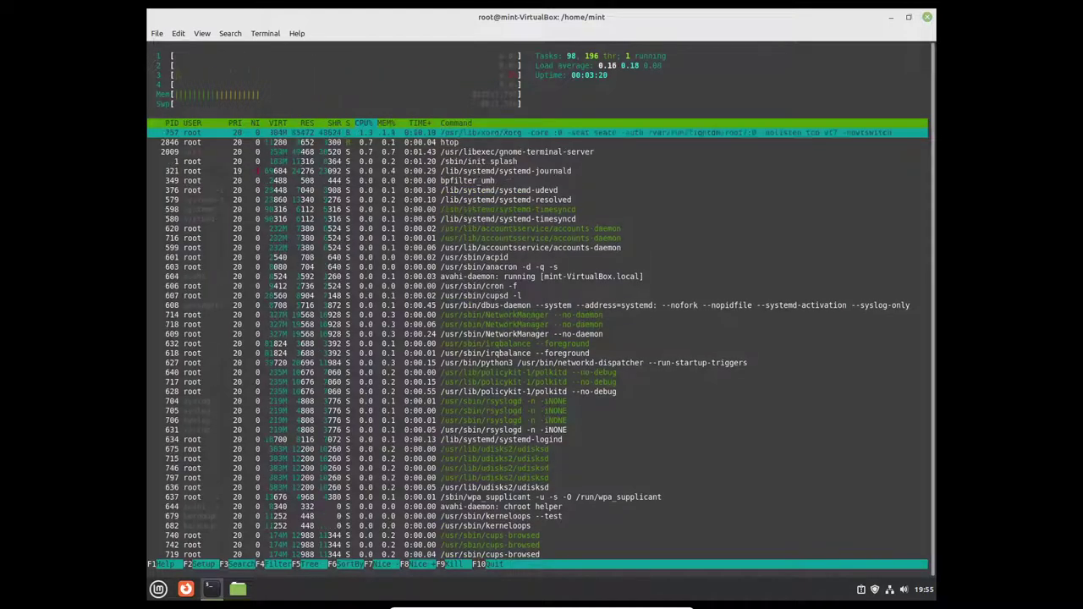
key(F2)
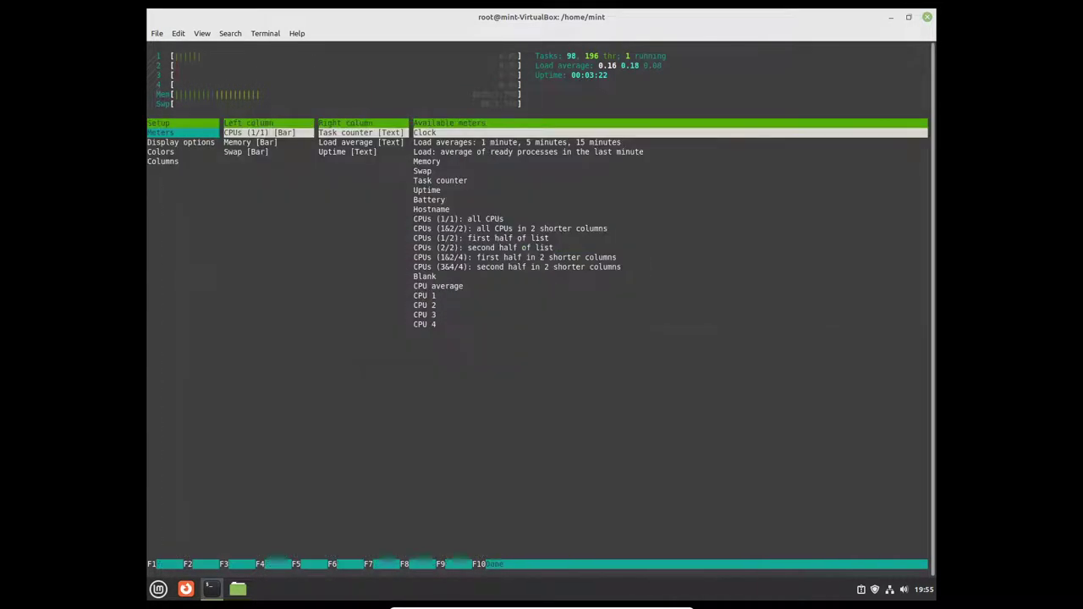
Step: Quit htop, clear the screen, and exit the root shell and terminal
key(F10)
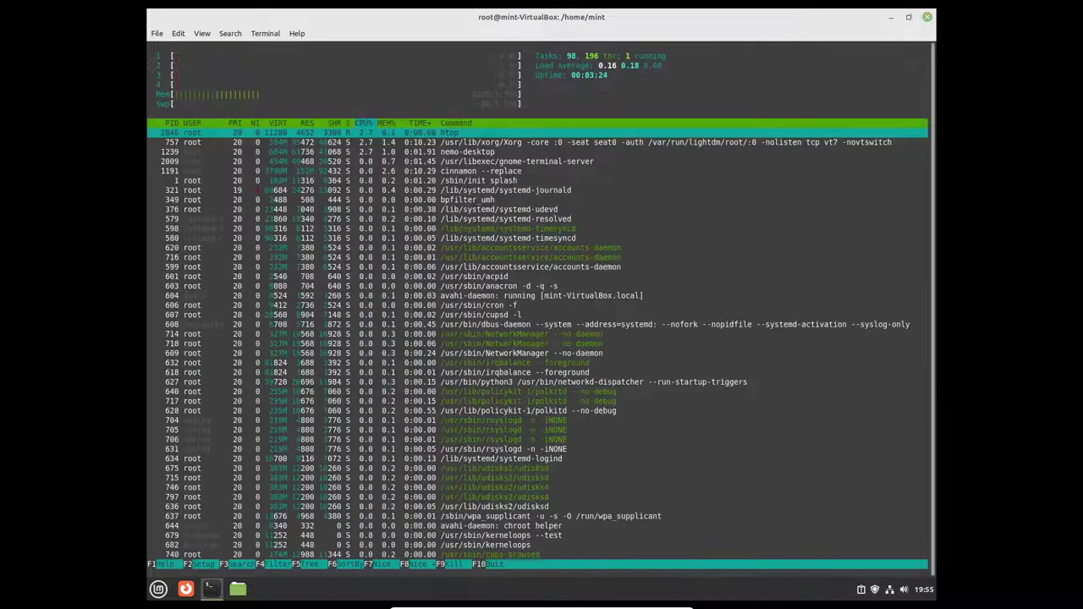
key(F10)
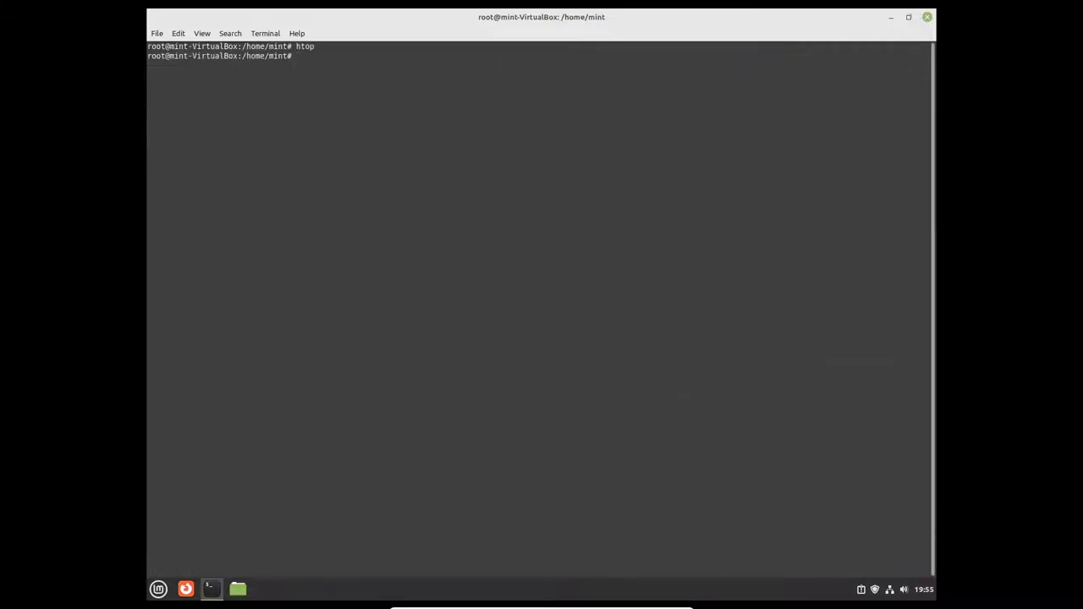
text(clear)
key(Return)
text(exit)
key(Return)
text(exit)
key(Return)
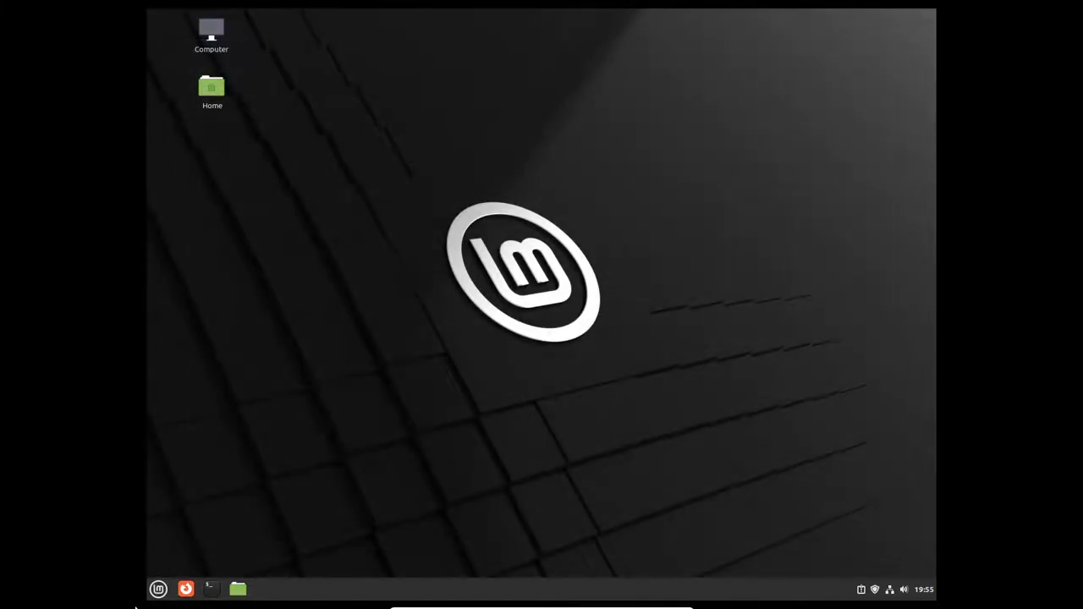
Step: Browse the Mint menu's Office and Internet categories and check Thunderbird Mail's context options
click(156, 587)
mouse_move(235, 423)
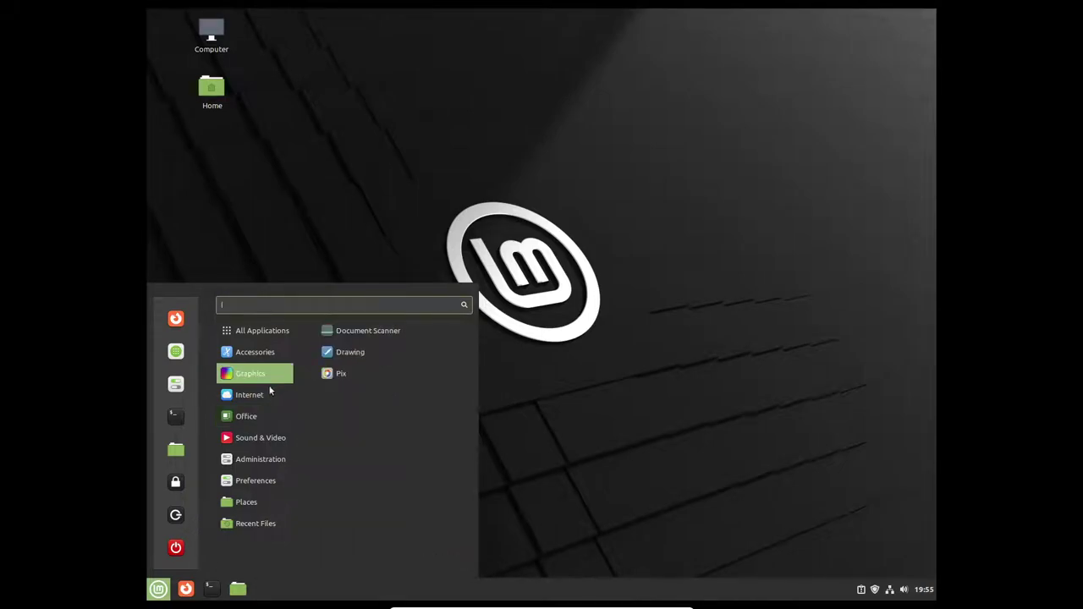
mouse_move(256, 395)
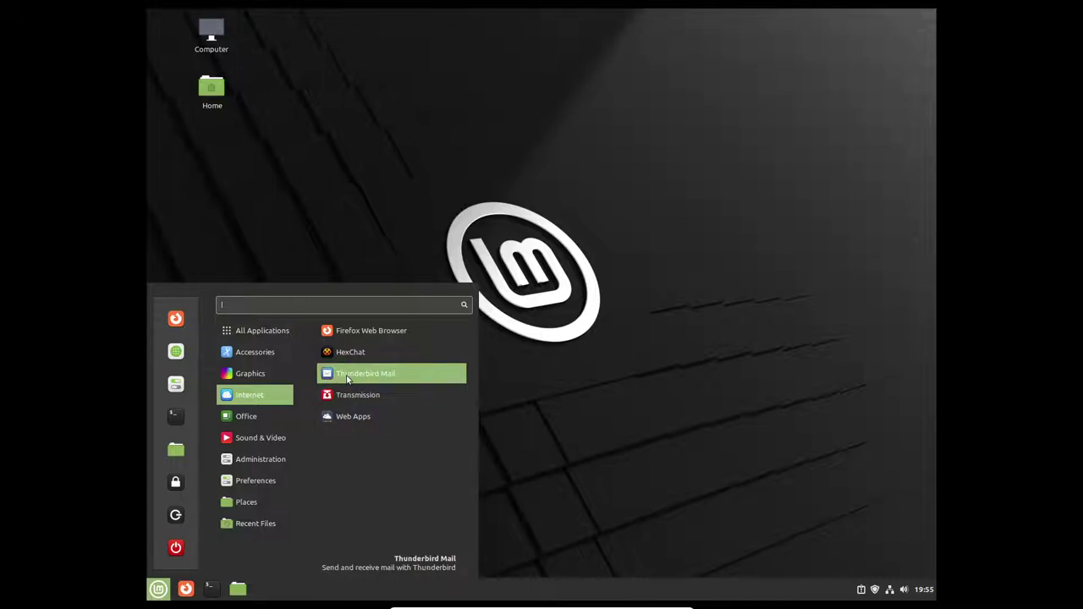
right_click(347, 379)
right_click(347, 379)
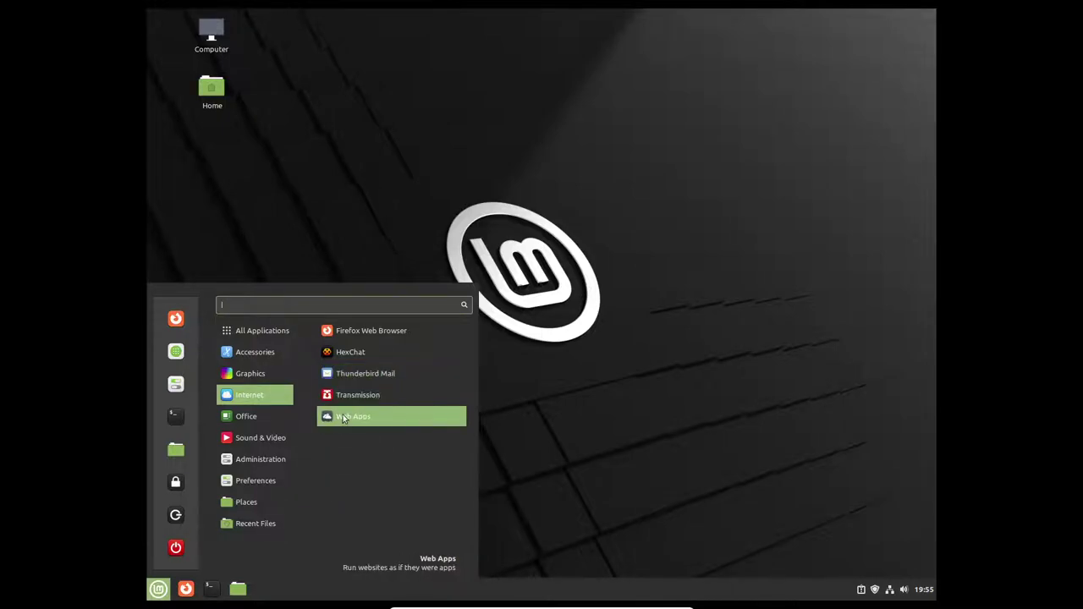
Step: Launch Web Apps, reposition its window, then close it
click(409, 418)
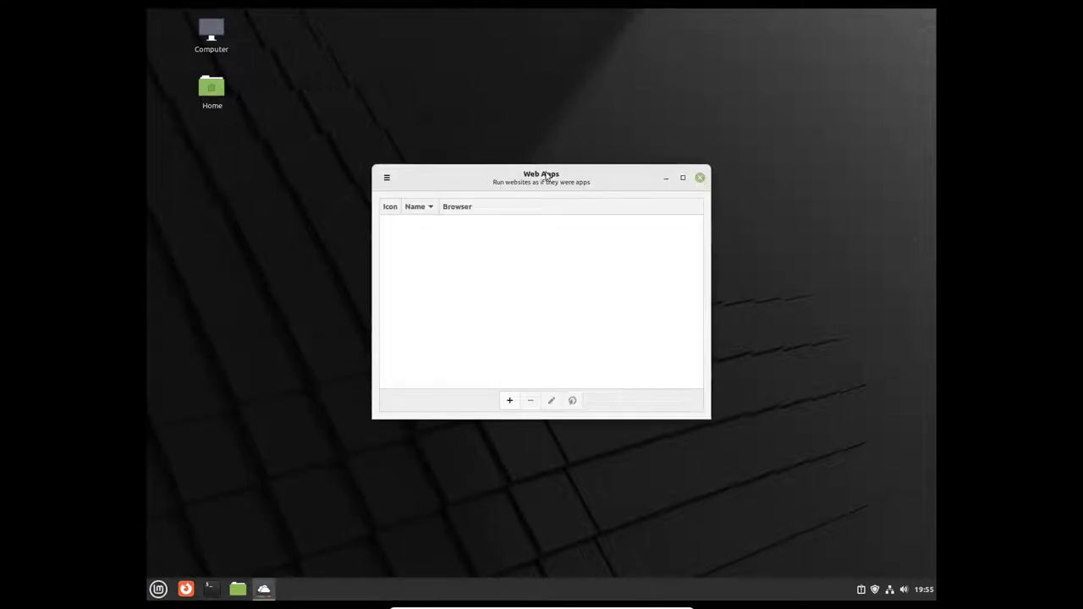
drag(620, 192, 538, 103)
click(619, 88)
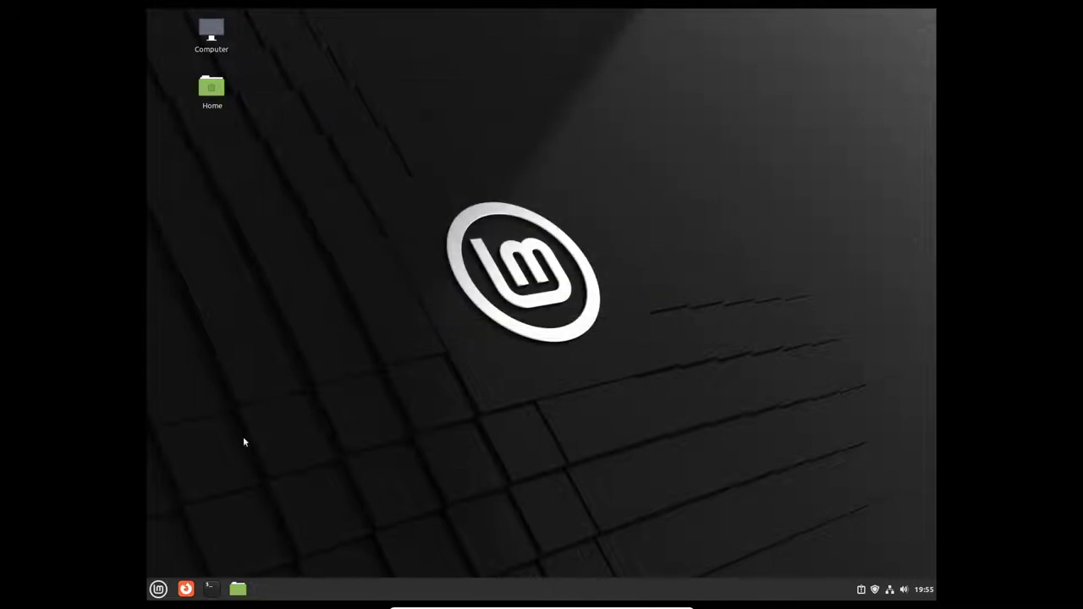
Step: Browse the menu categories and scroll All Applications down to Extensions
click(158, 589)
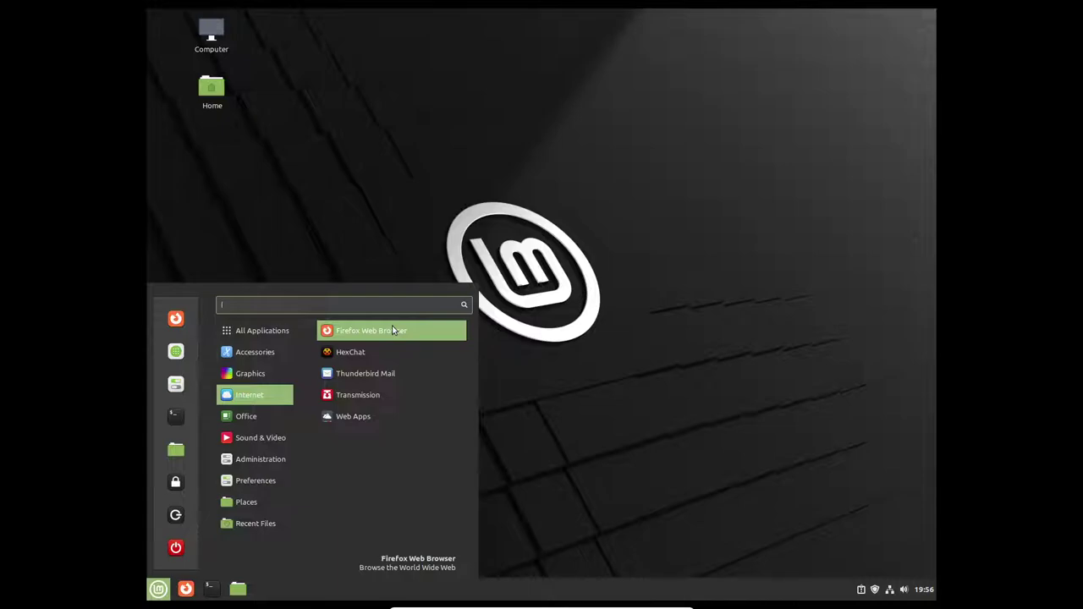
mouse_move(249, 373)
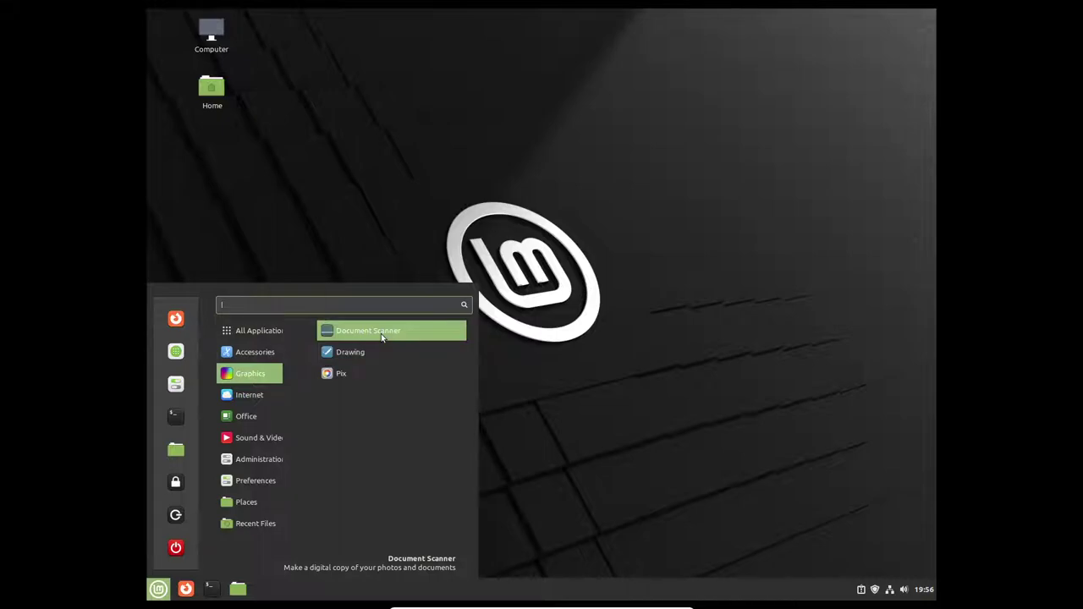
mouse_move(252, 336)
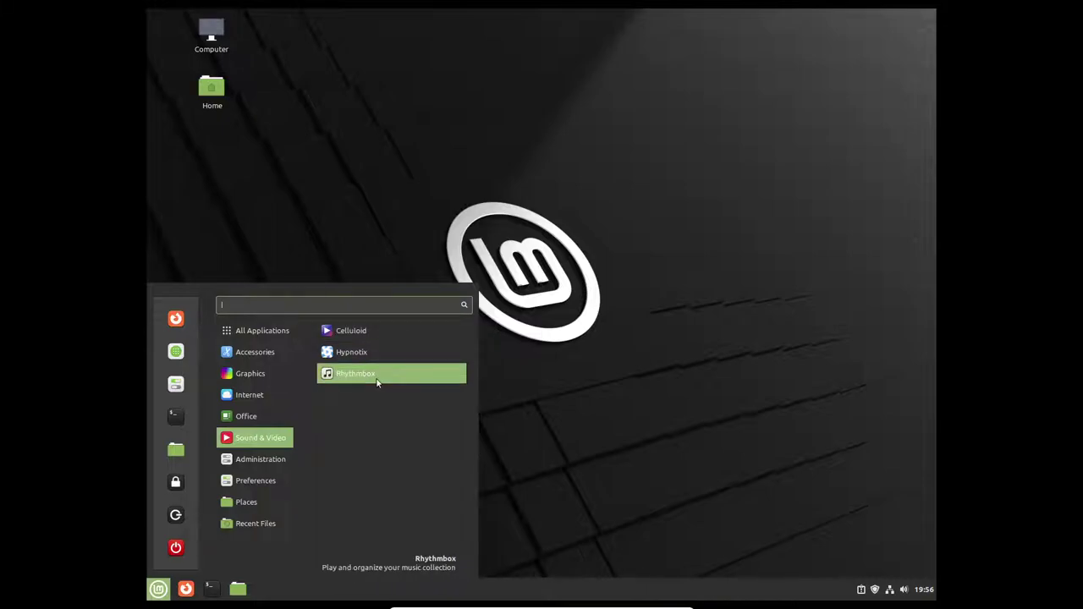
mouse_move(237, 463)
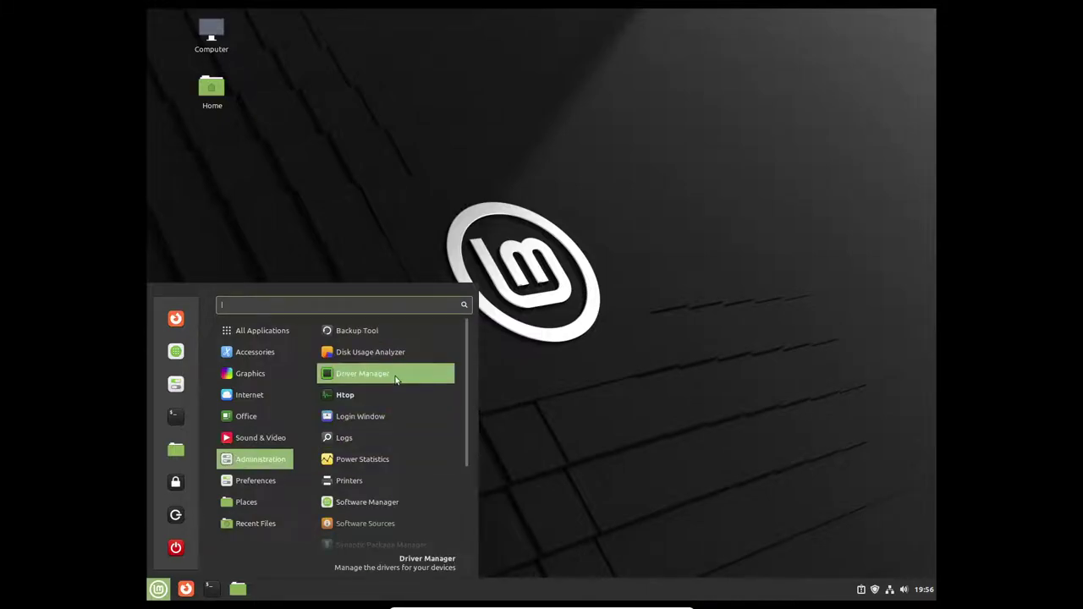
scroll(391, 440, down, 3)
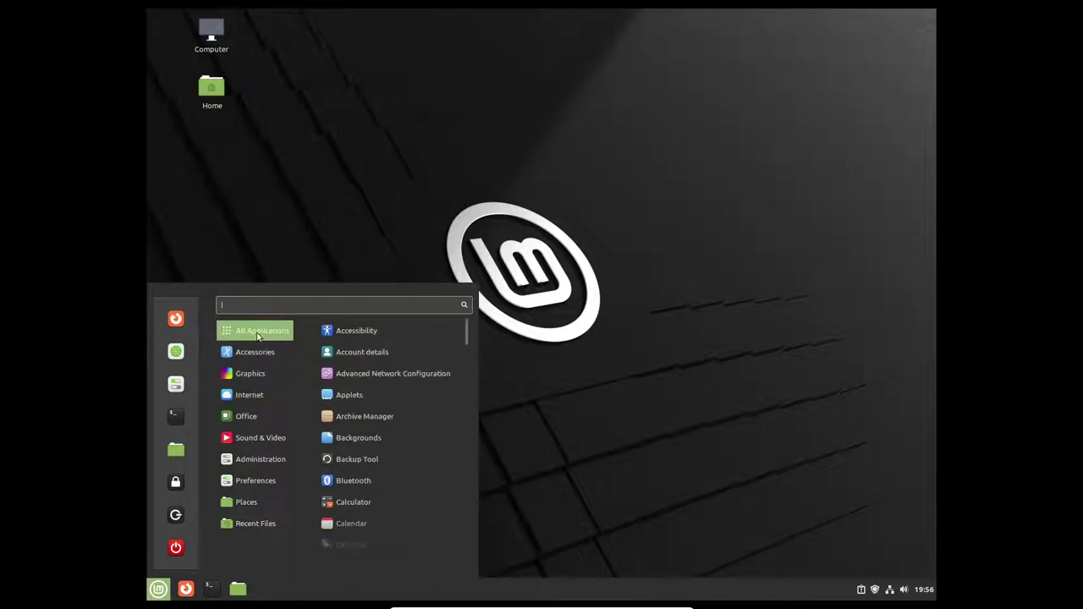
scroll(372, 470, down, 2)
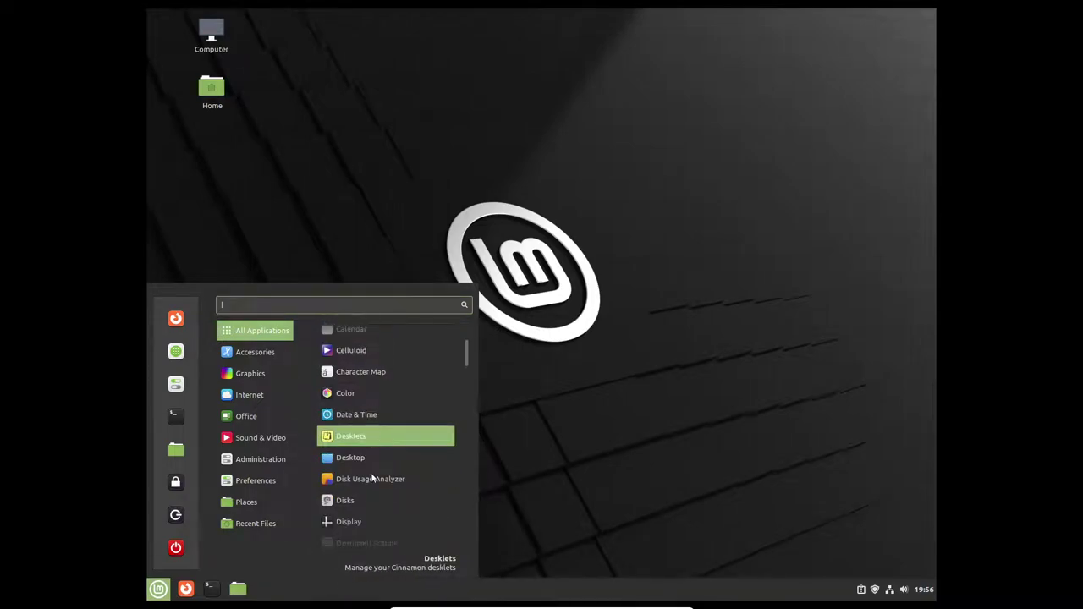
scroll(373, 461, down, 2)
scroll(374, 465, down, 2)
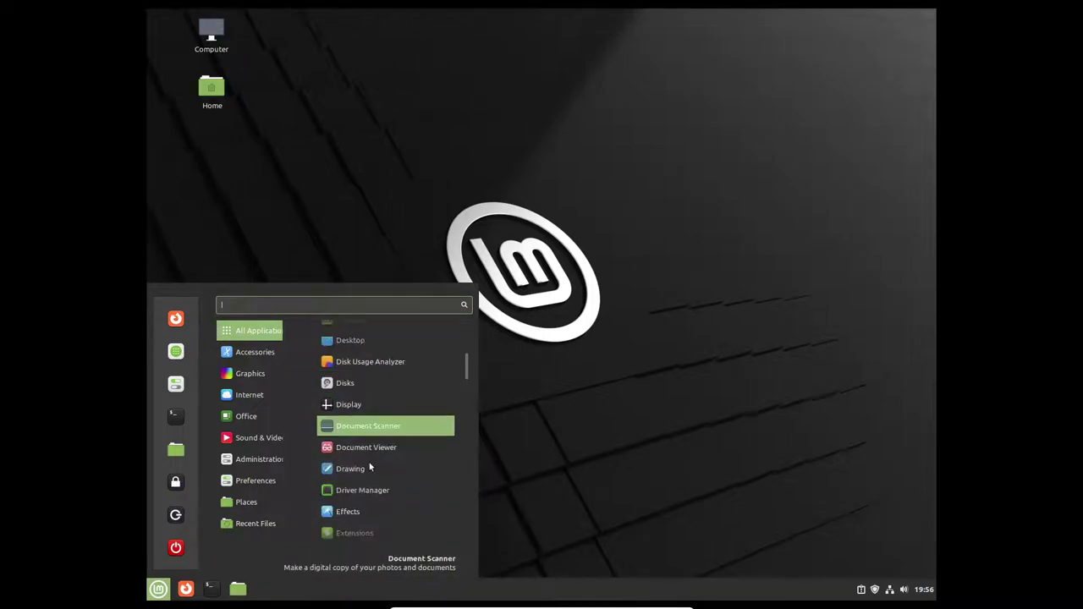
scroll(376, 480, down, 2)
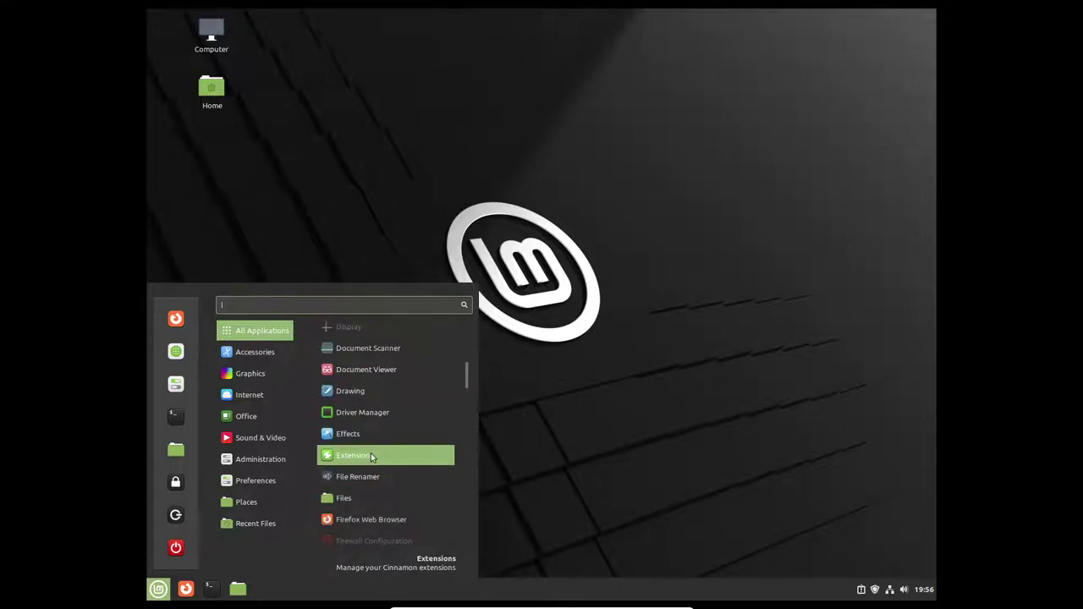
Step: Launch Cinnamon Extensions on its Download tab in an enlarged window
click(370, 455)
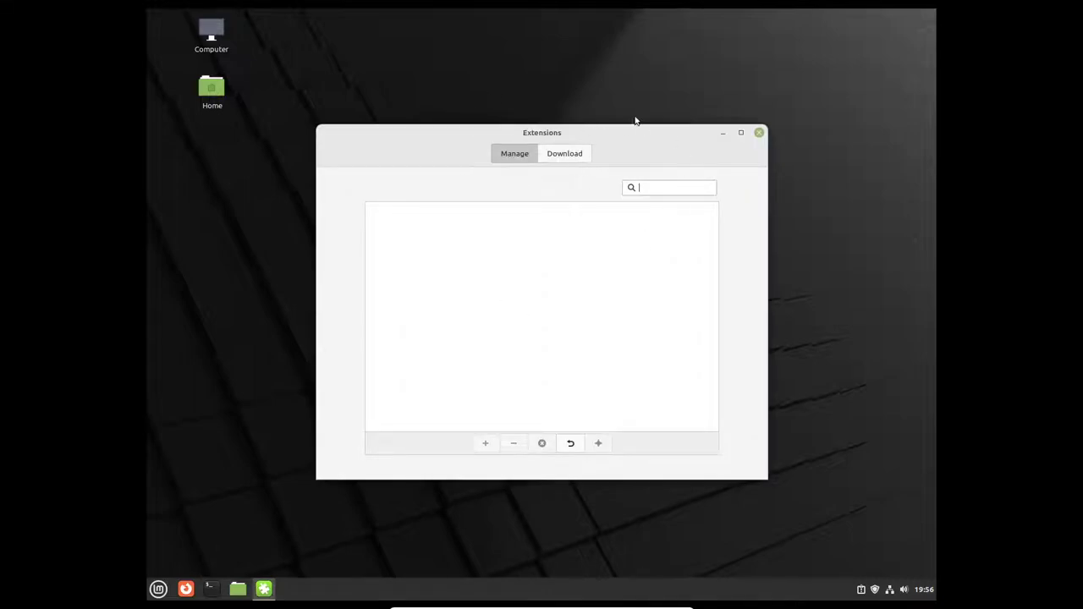
click(564, 153)
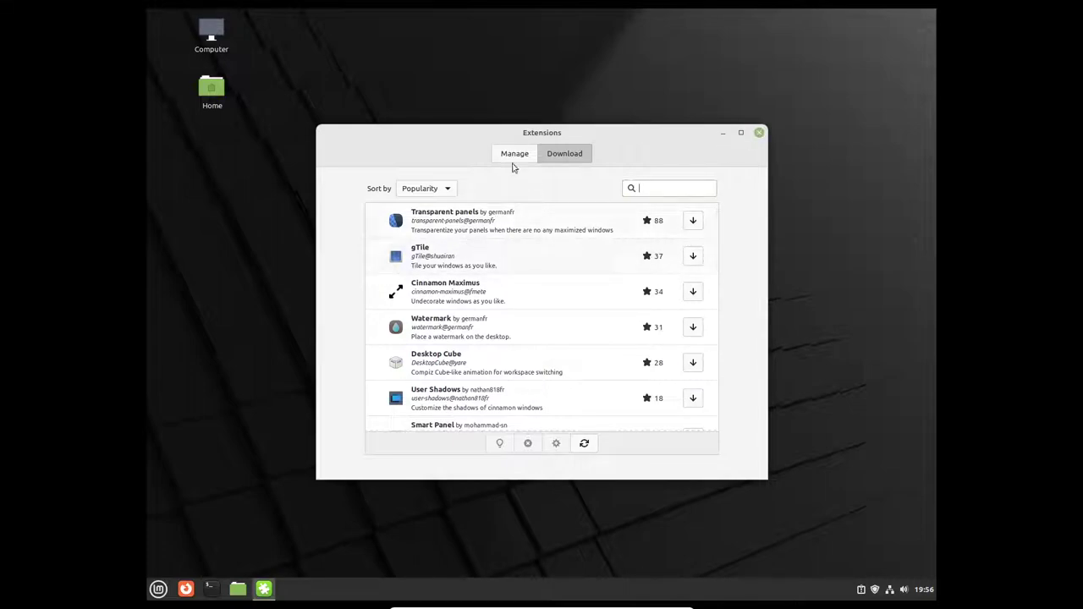
drag(456, 125, 449, 74)
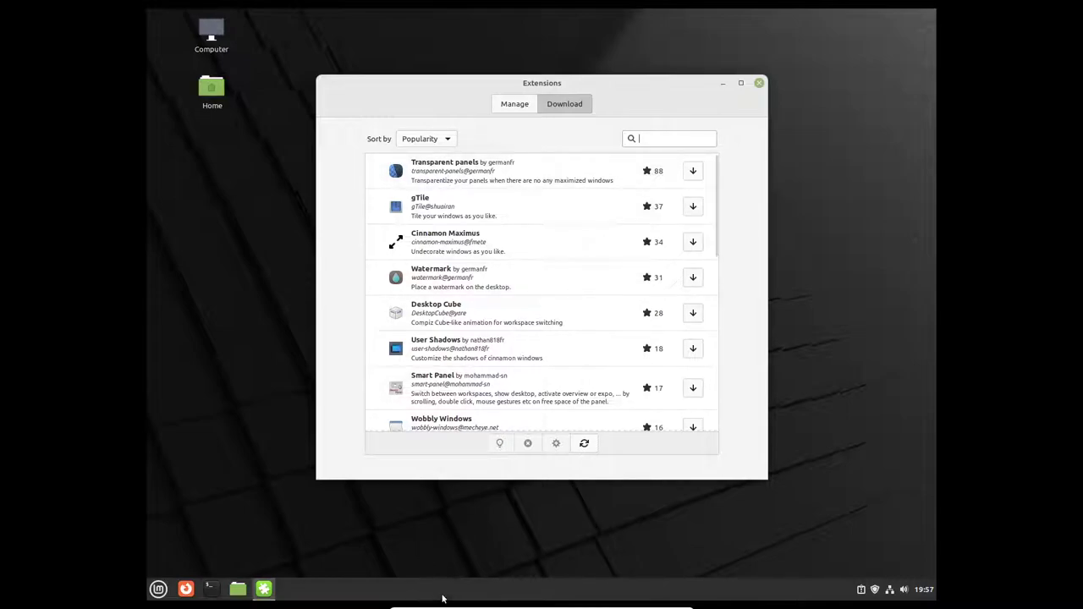
Step: Scroll the downloadable extensions list, then close Extensions and reopen the application menu
click(158, 589)
click(158, 589)
scroll(534, 339, down, 3)
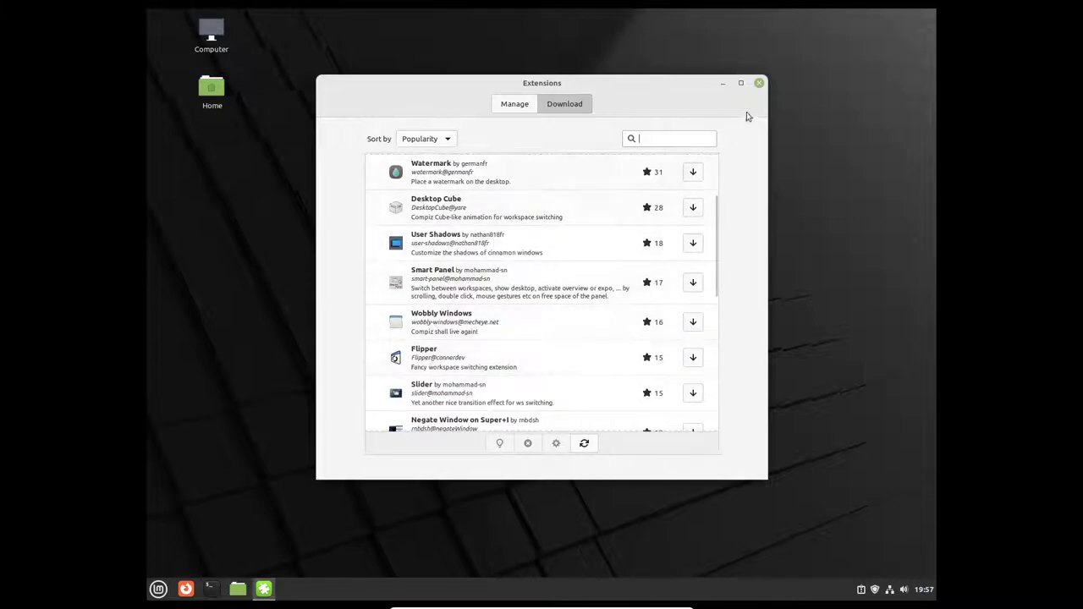
click(760, 82)
click(159, 589)
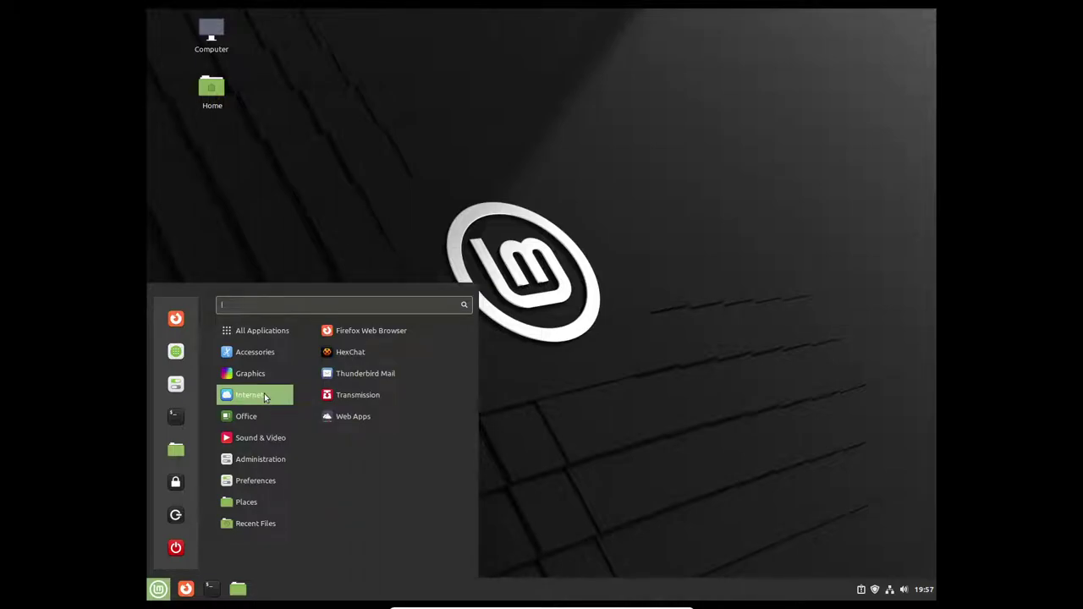
Step: Launch the Pix image viewer and close it again
mouse_move(273, 375)
click(357, 375)
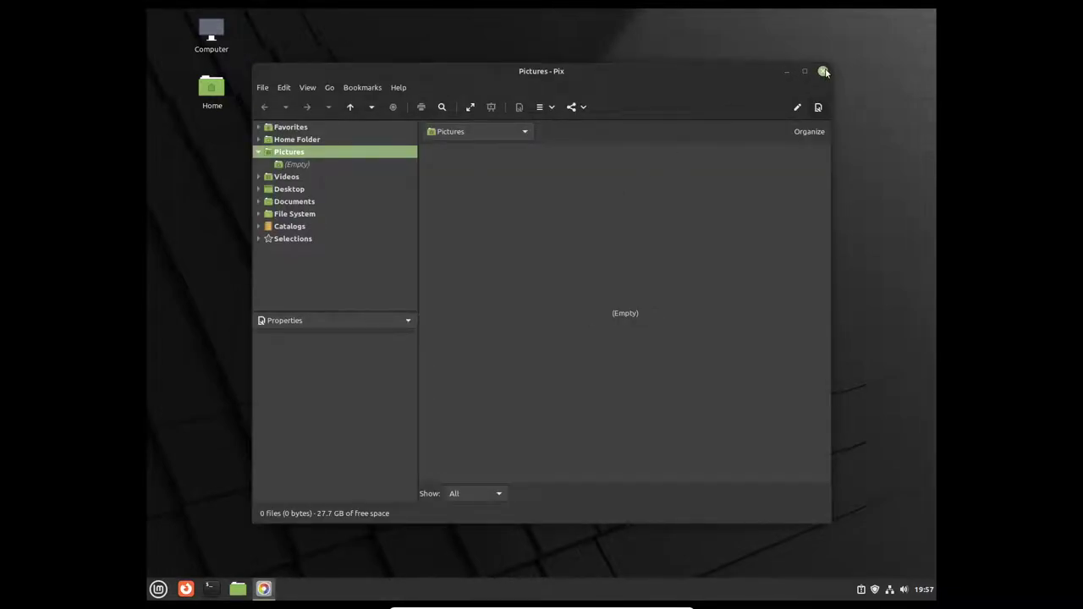
click(824, 72)
Step: Start the Drawing app, accept its first-run prompt, and scribble red pencil strokes
click(159, 589)
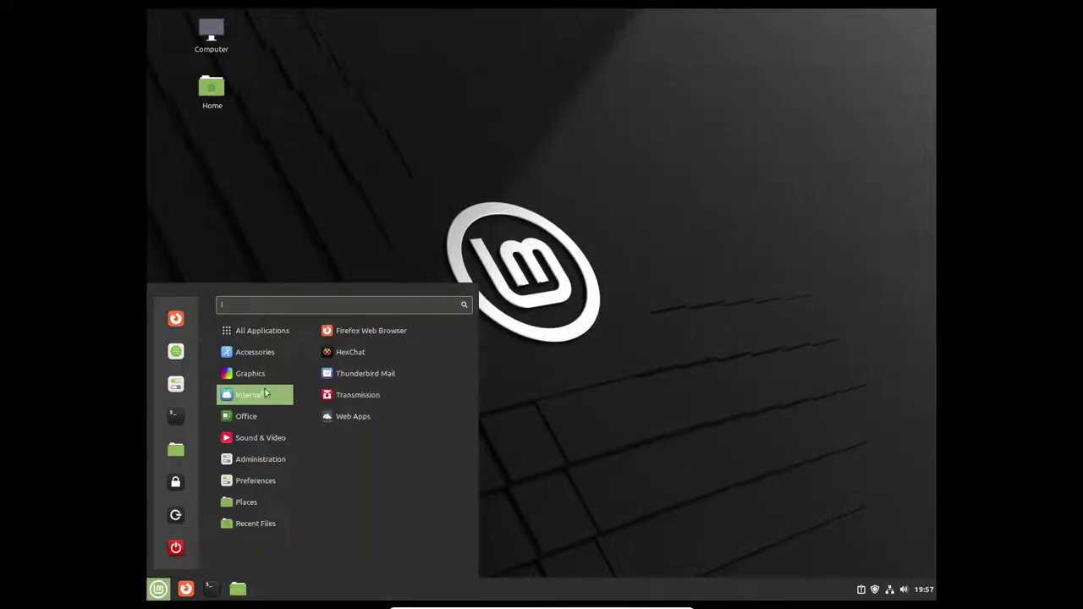
click(347, 351)
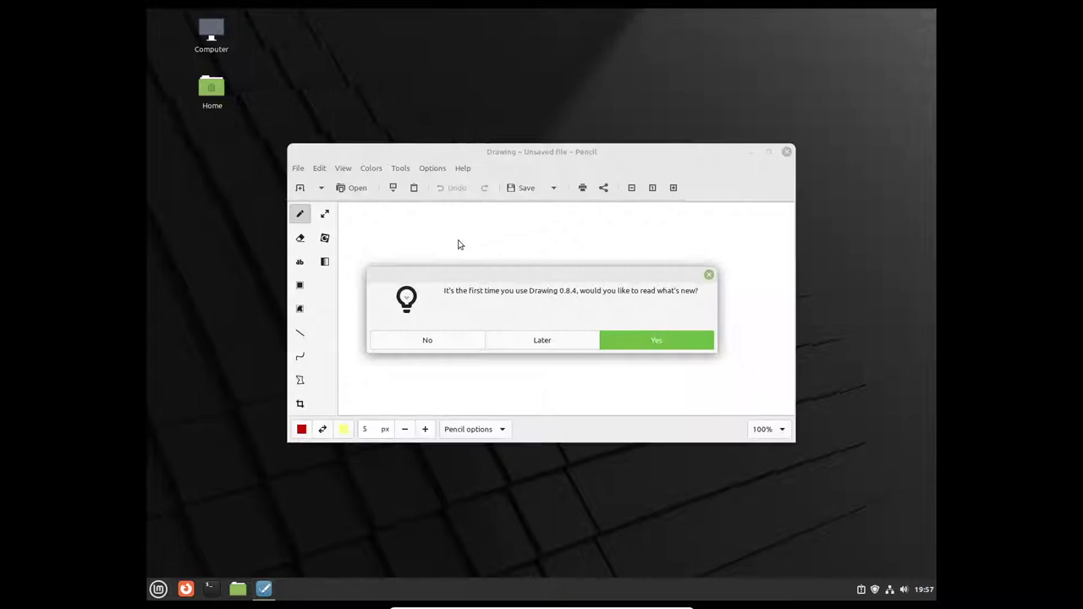
click(649, 330)
drag(481, 322, 684, 303)
drag(752, 323, 764, 343)
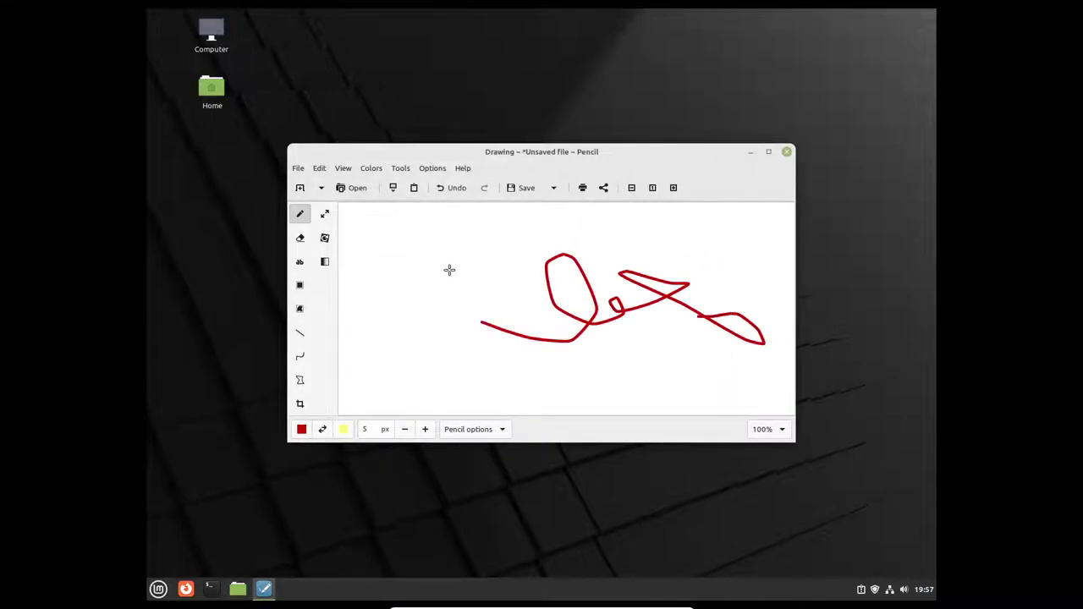
mouse_move(489, 328)
mouse_down()
mouse_move(496, 257)
mouse_move(619, 290)
mouse_up()
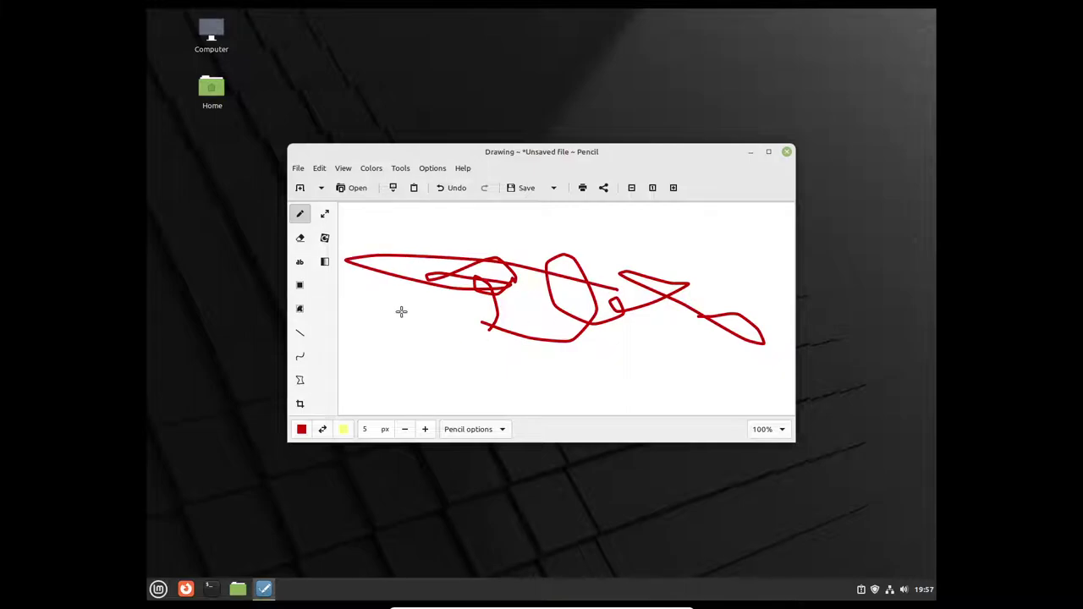
mouse_move(397, 321)
mouse_down()
mouse_move(416, 285)
mouse_move(520, 316)
mouse_up()
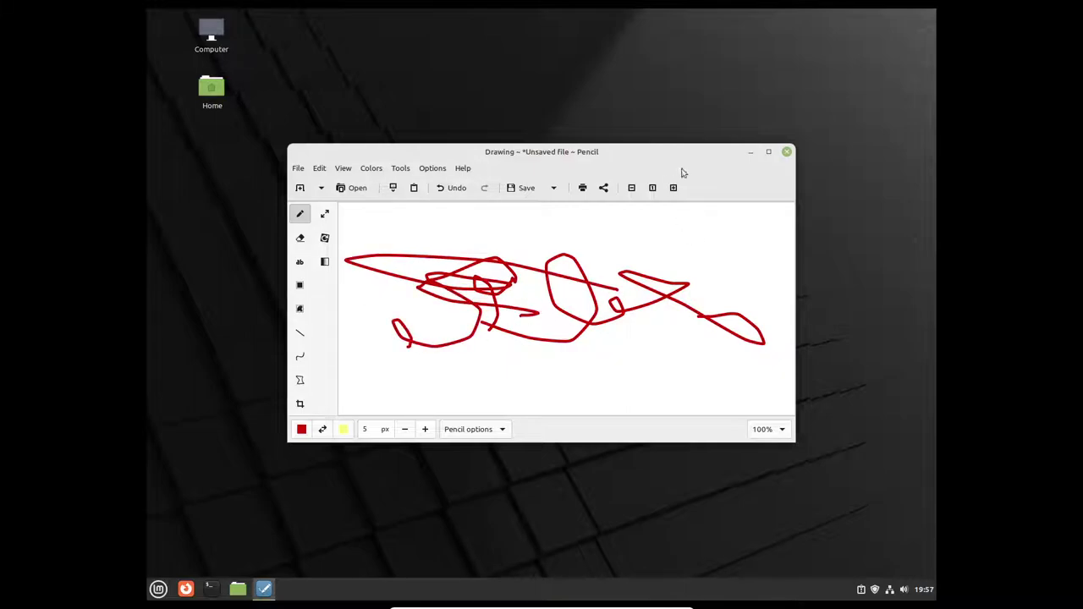
Step: Maximize Drawing, then close it discarding the unsaved scribble
click(769, 152)
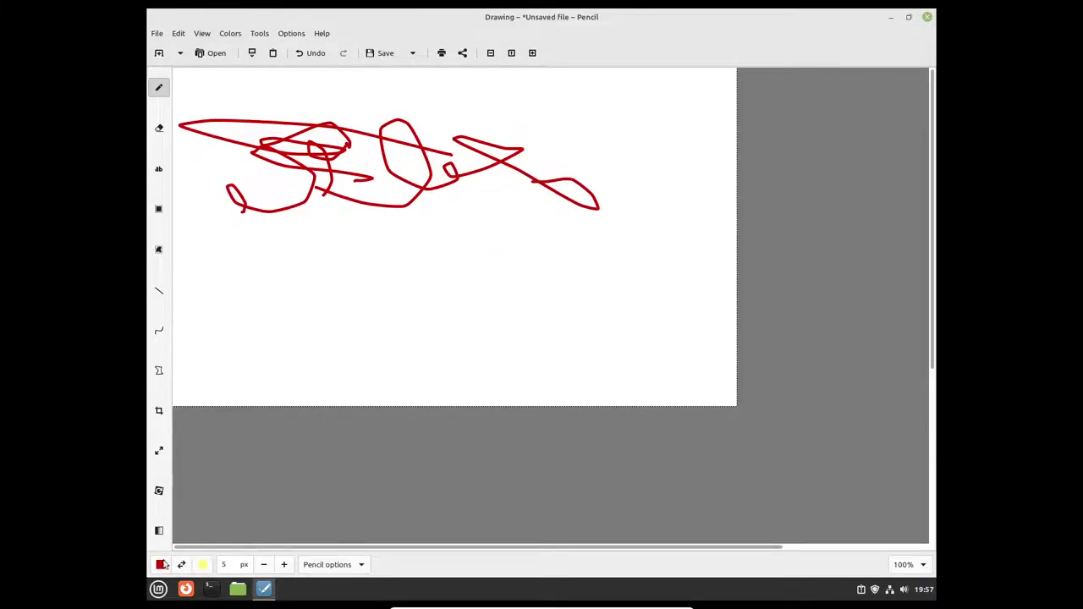
click(928, 16)
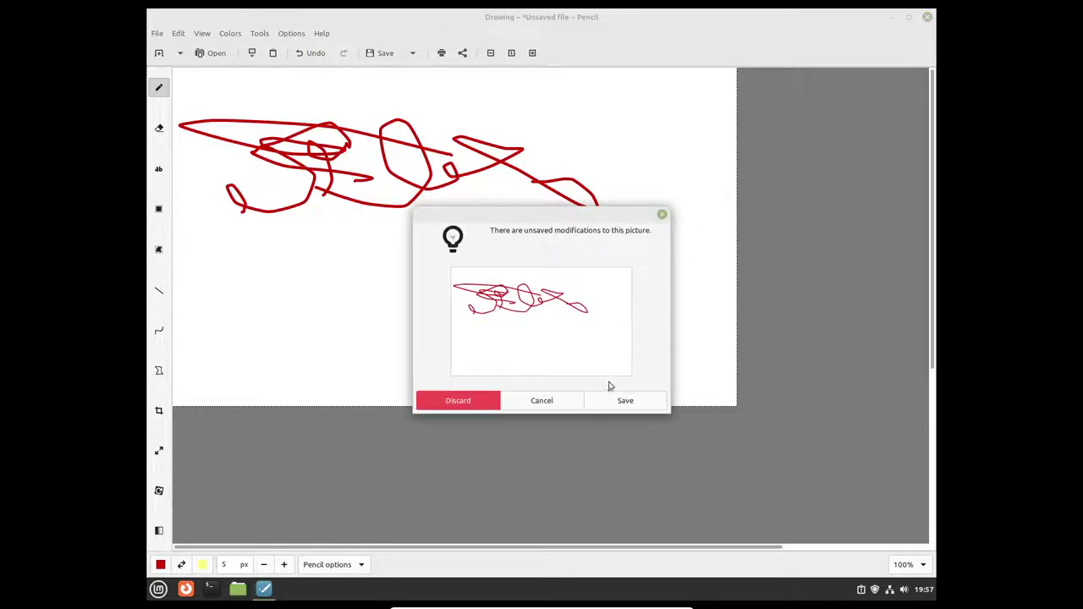
click(571, 403)
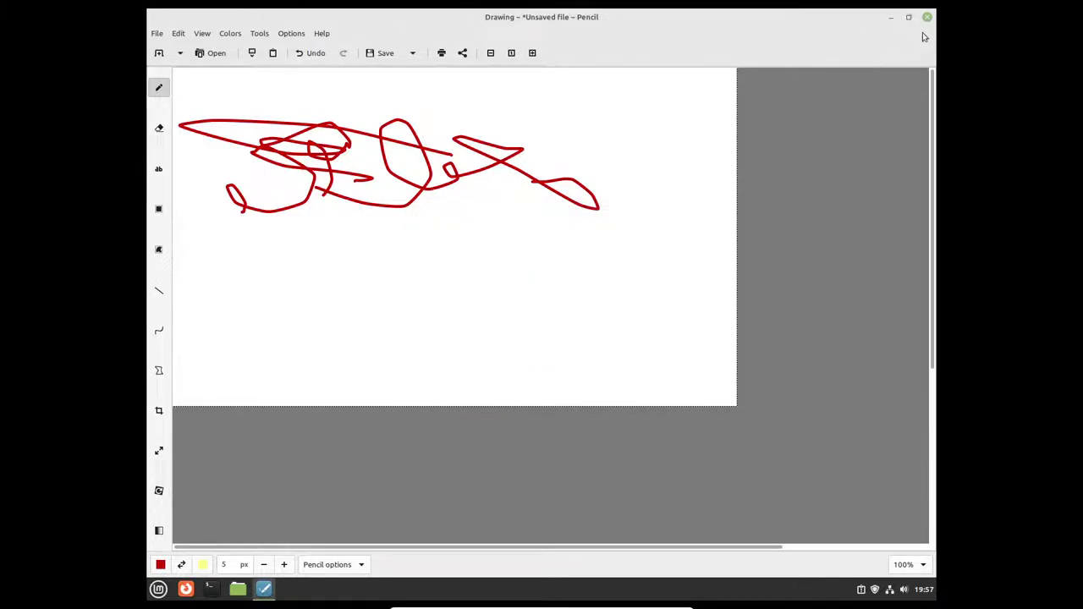
right_click(831, 18)
click(834, 147)
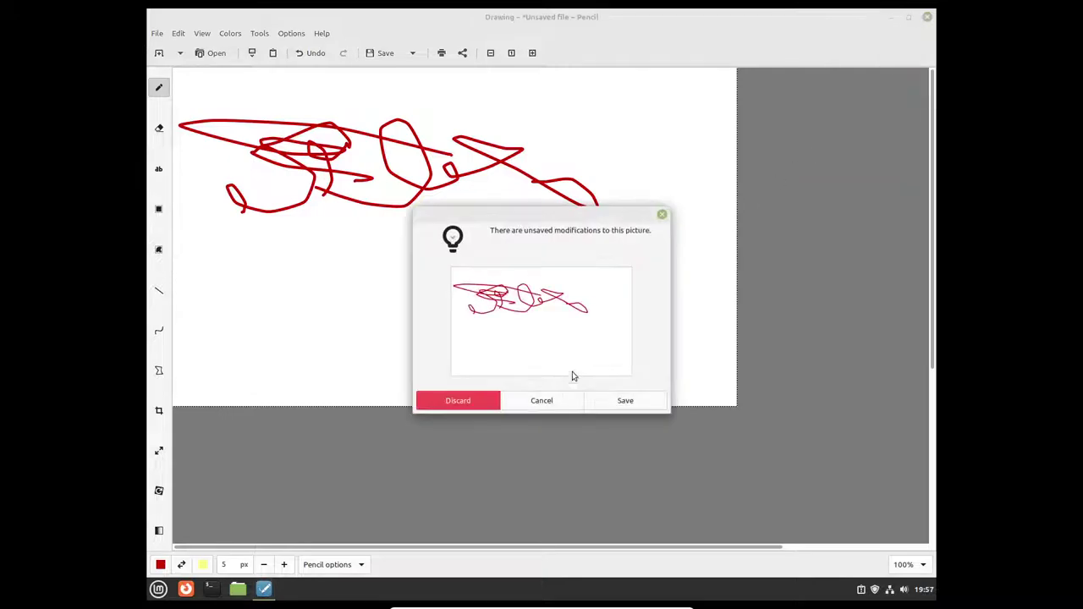
click(474, 406)
click(155, 588)
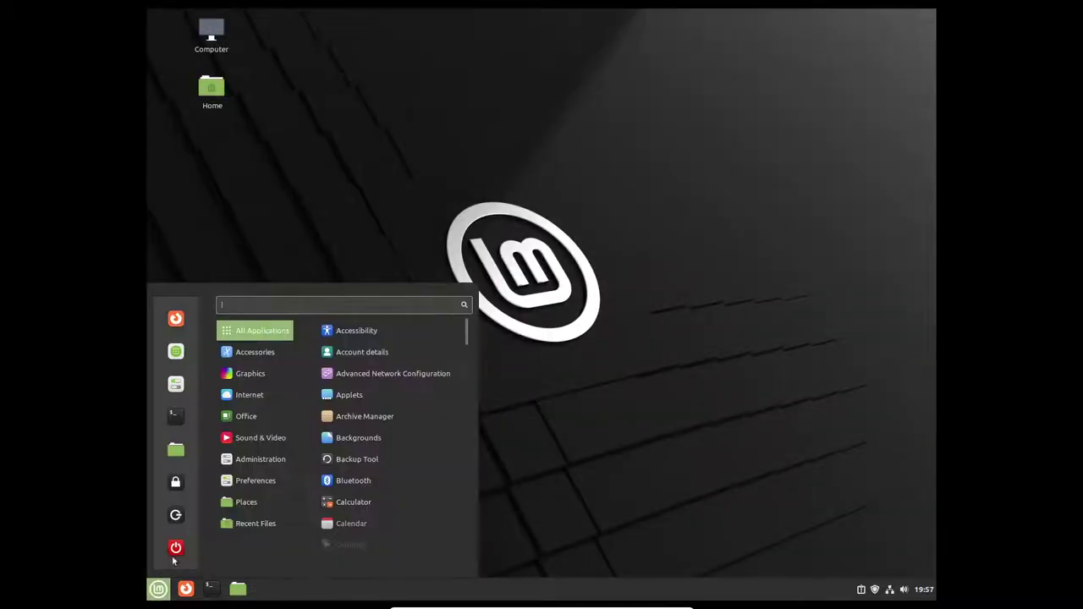
Step: Launch Software Manager maximized and search for 'ink'
click(176, 352)
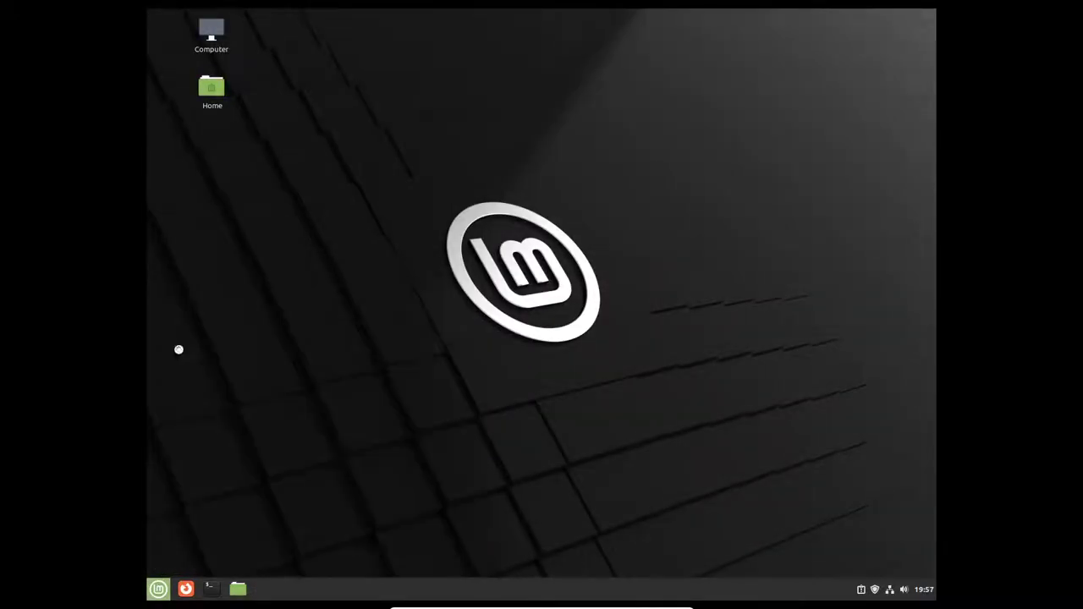
click(741, 129)
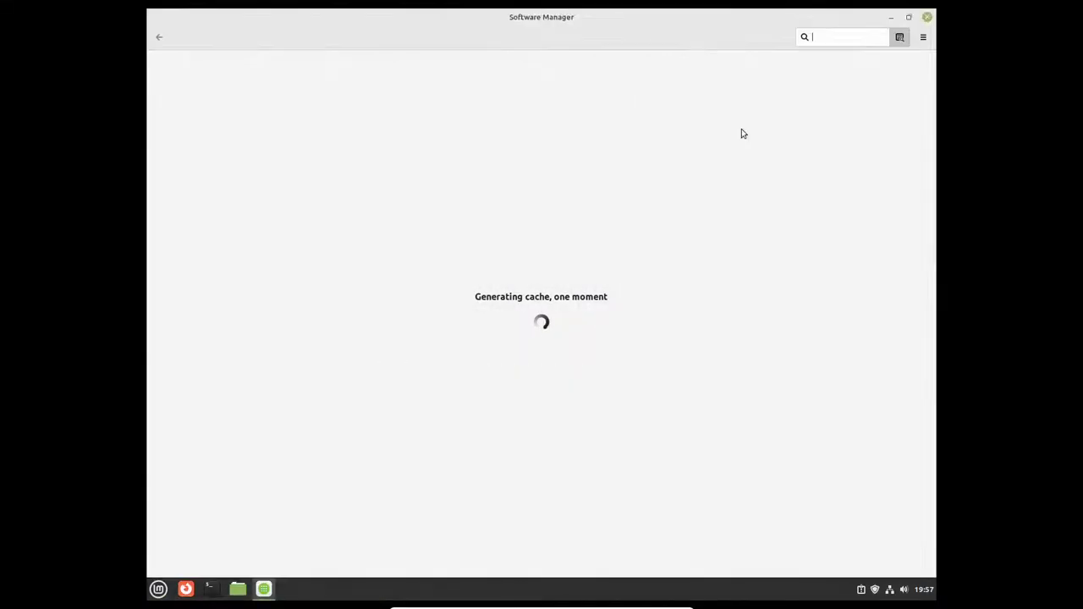
text(ink)
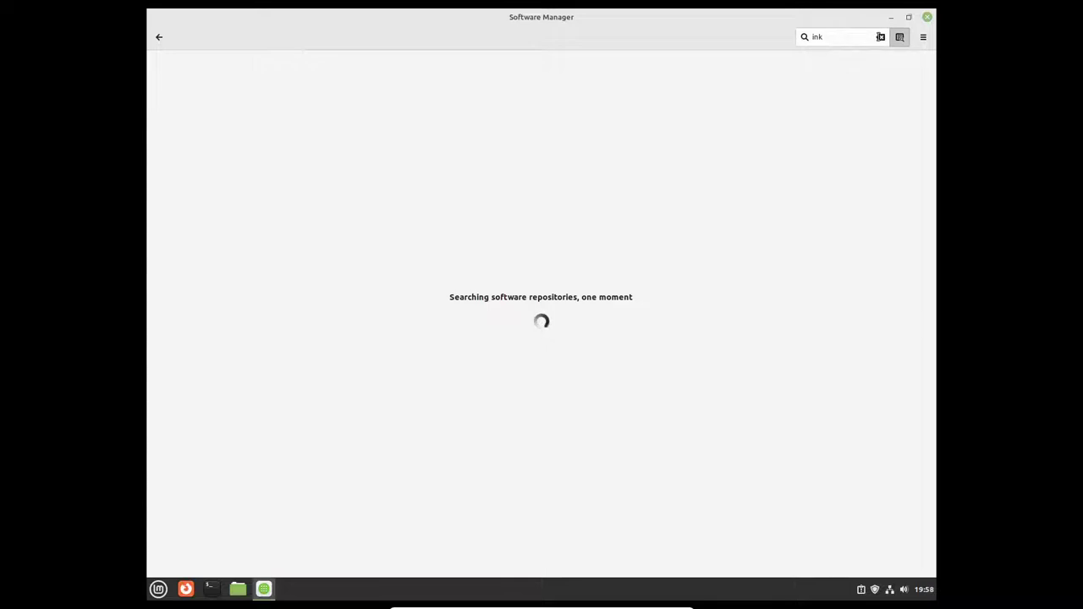
click(880, 36)
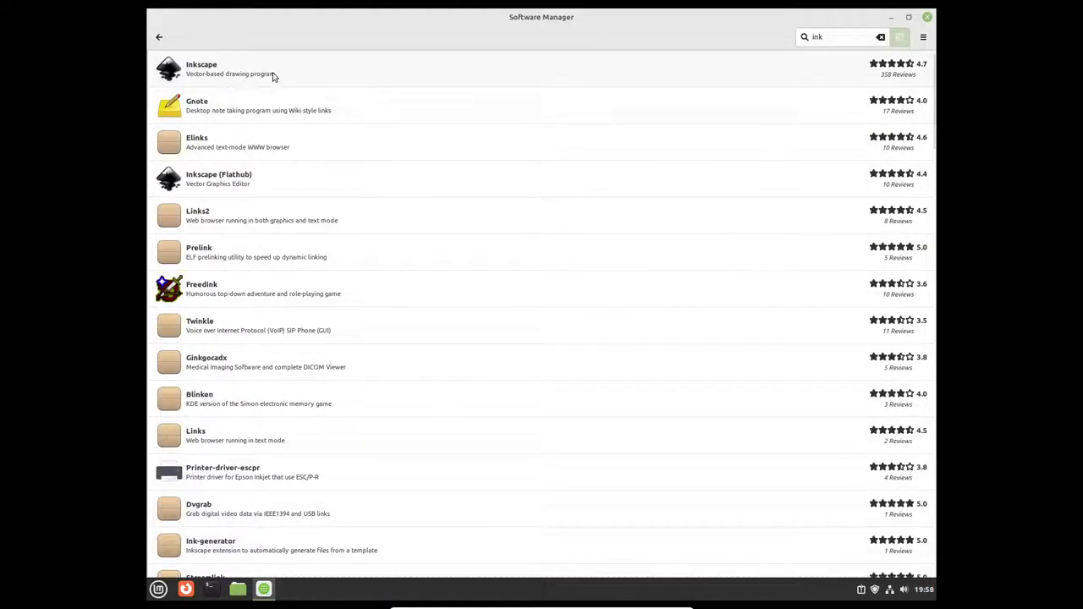
Step: Review the repository Inkscape page, then switch to the Flathub Inkscape 1.1.2 entry
click(273, 75)
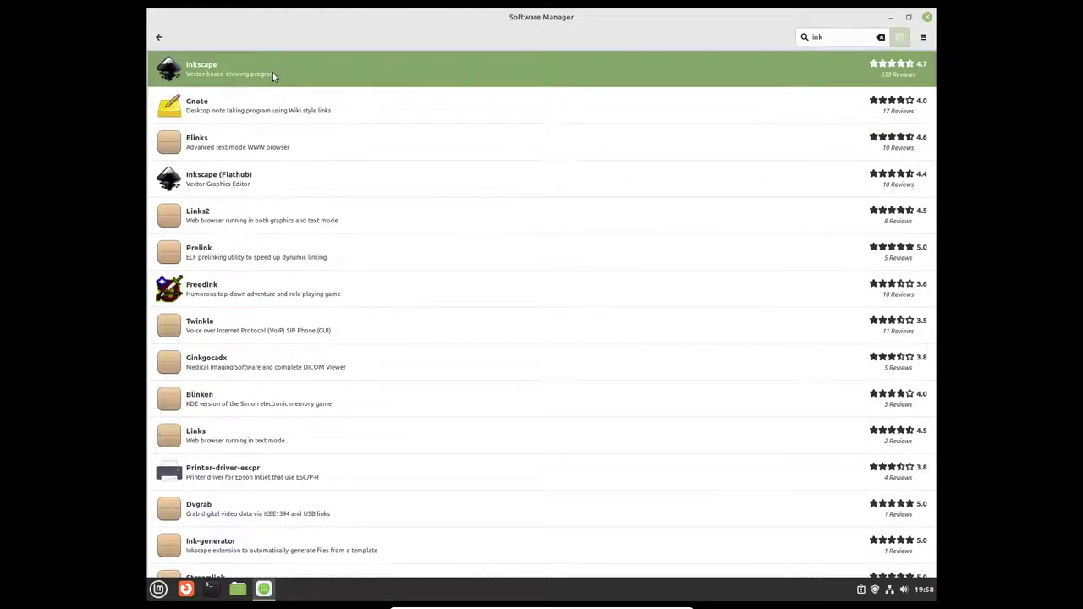
scroll(303, 422, down, 15)
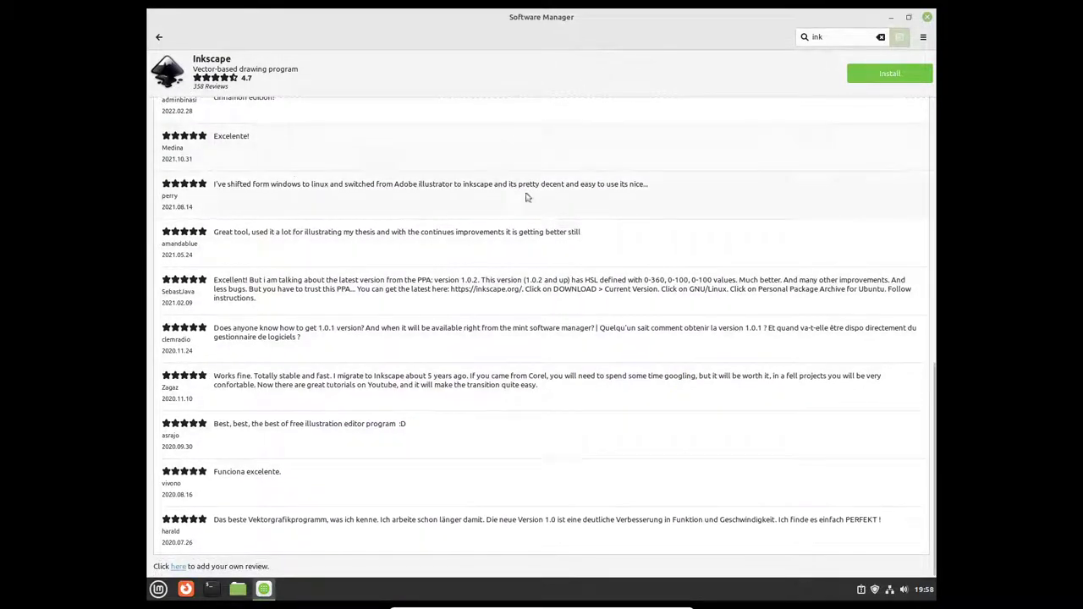
scroll(936, 386, up, 1)
drag(936, 386, 938, 213)
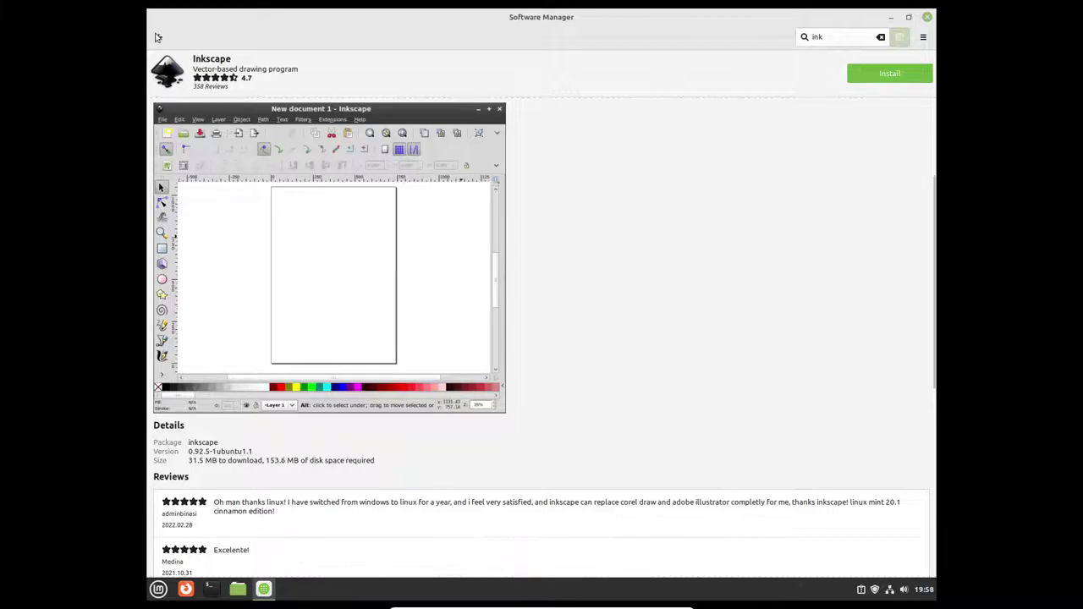
click(158, 36)
click(276, 174)
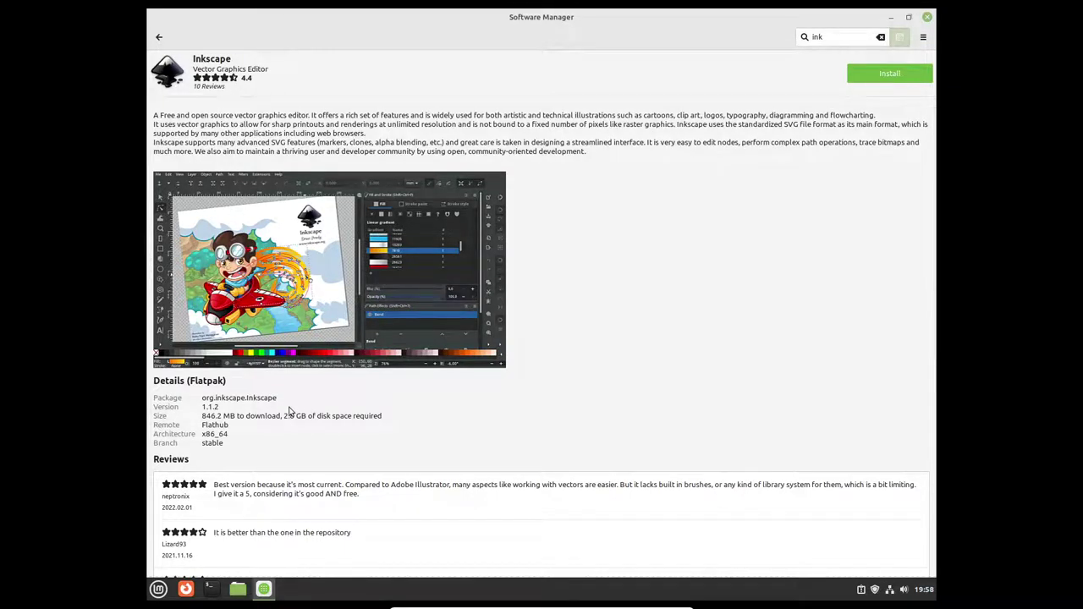
Step: Install the Flatpak Inkscape 1.1.2 with its required runtimes and empty the search box
click(866, 78)
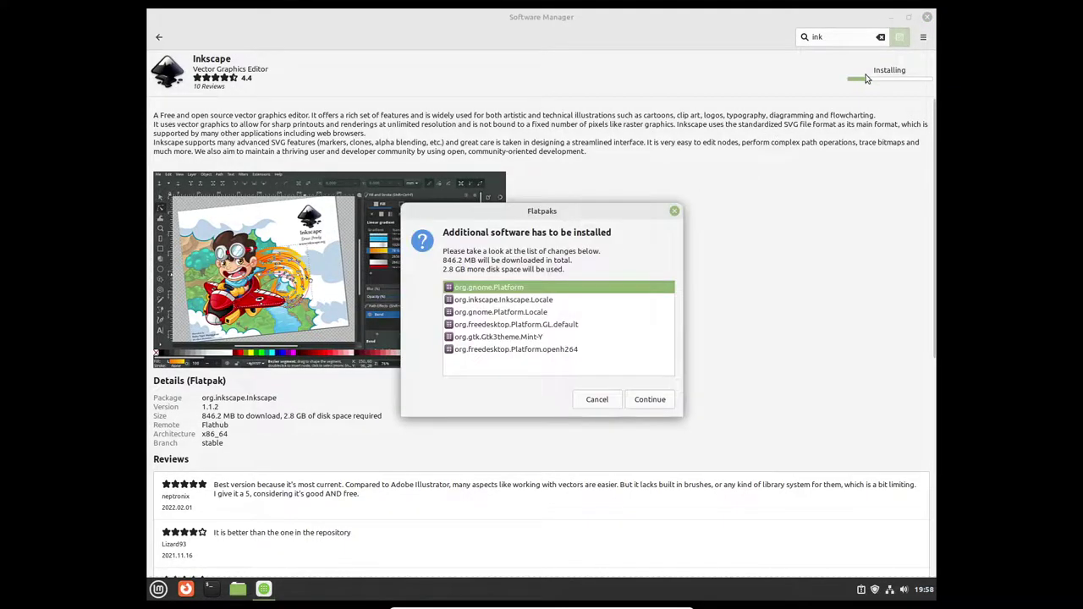
click(646, 405)
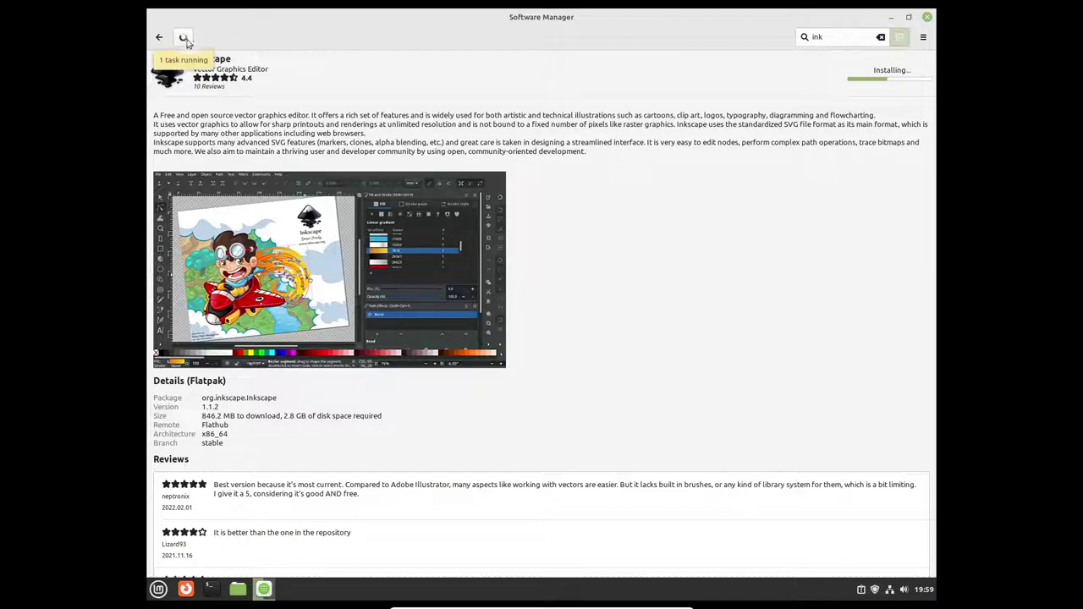
click(880, 38)
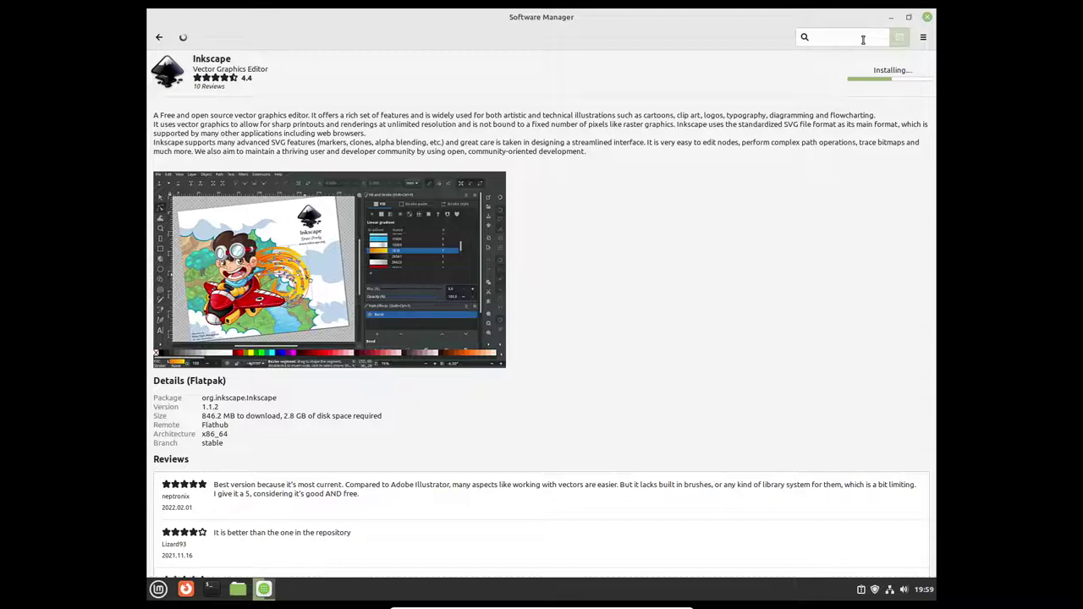
Step: Search Software Manager for 'gimp' and open the Gimp entry
text(gimp)
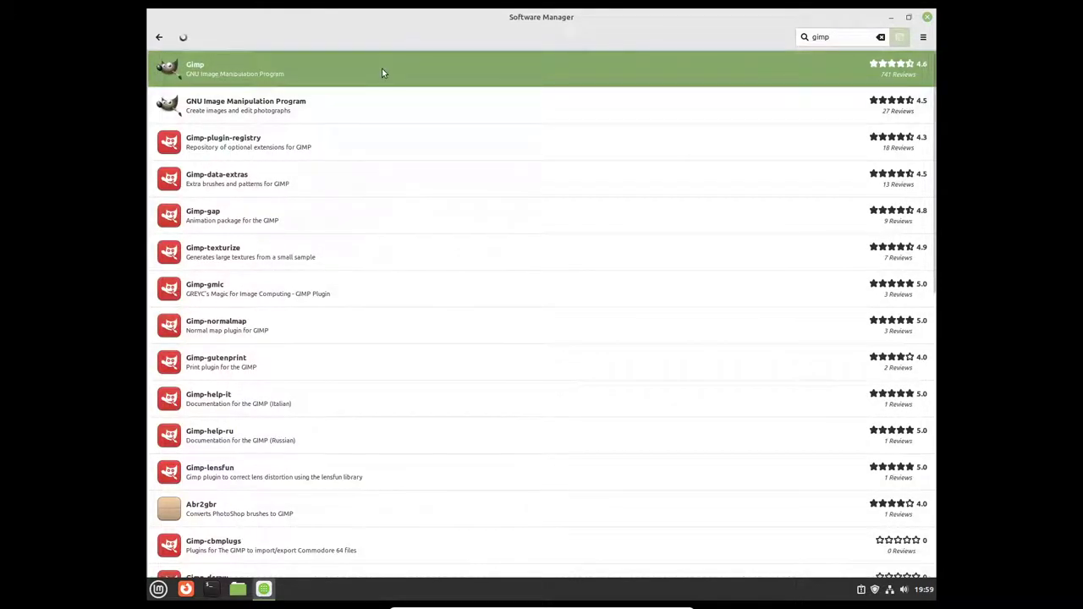
click(382, 68)
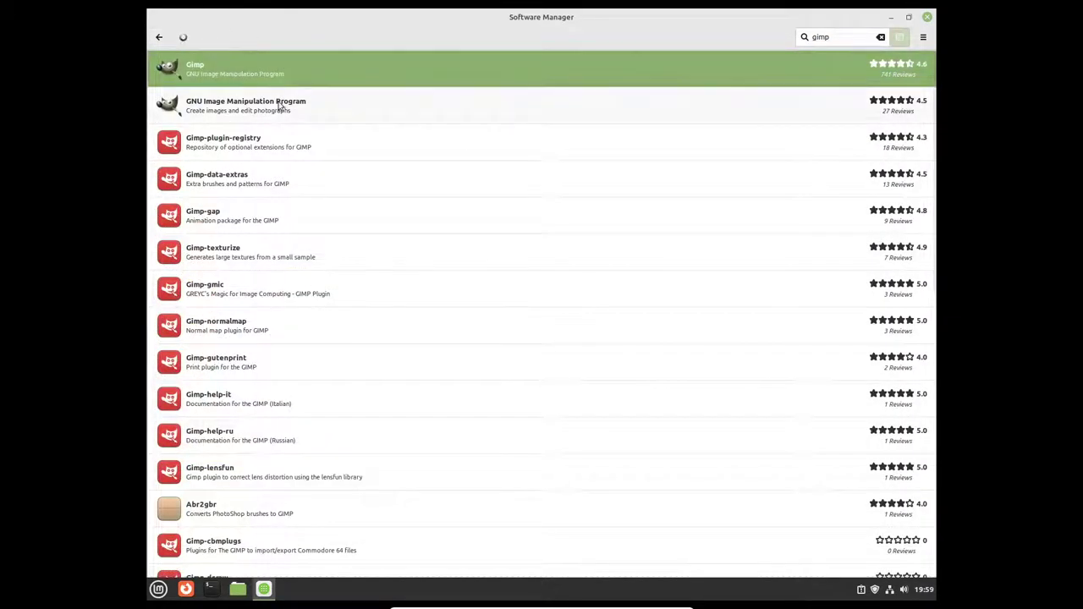
Step: Install the Flatpak GIMP 2.10.30 with its runtimes, then view the ongoing Inkscape install
click(280, 105)
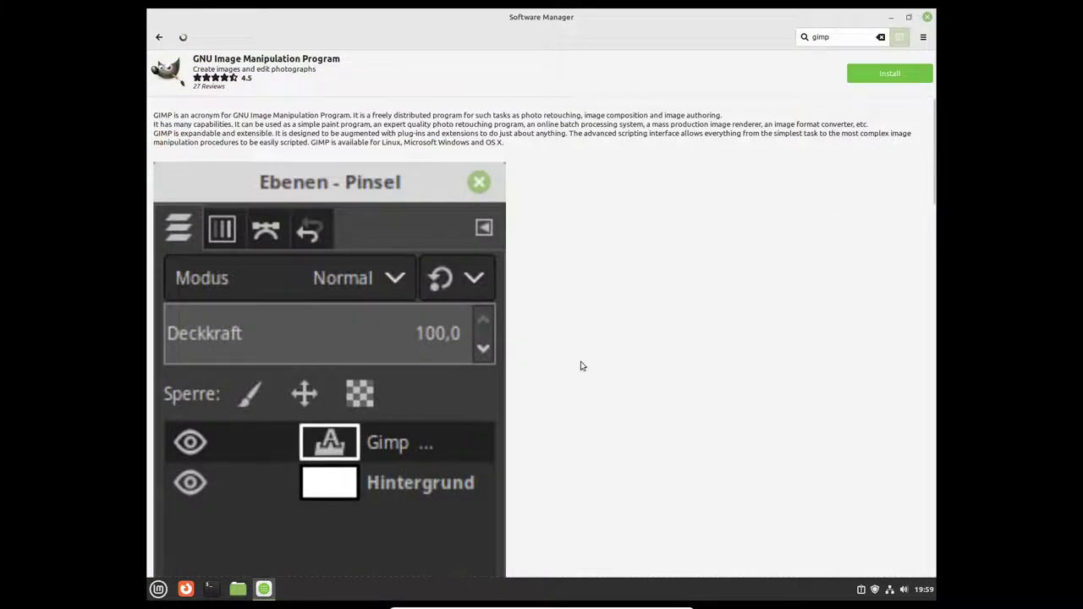
scroll(584, 368, down, 3)
scroll(584, 369, down, 10)
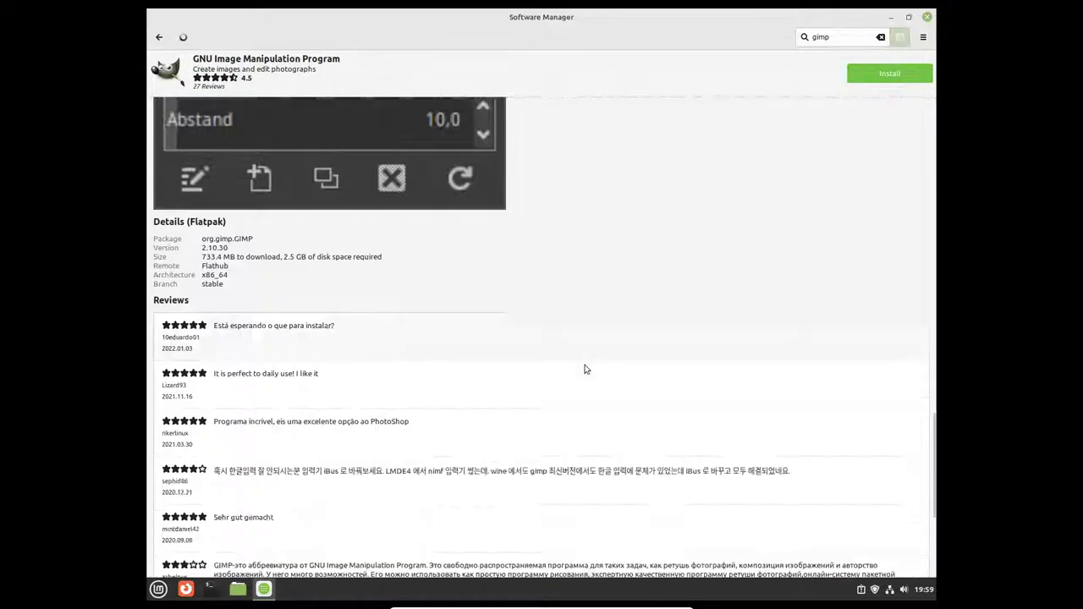
scroll(586, 366, up, 3)
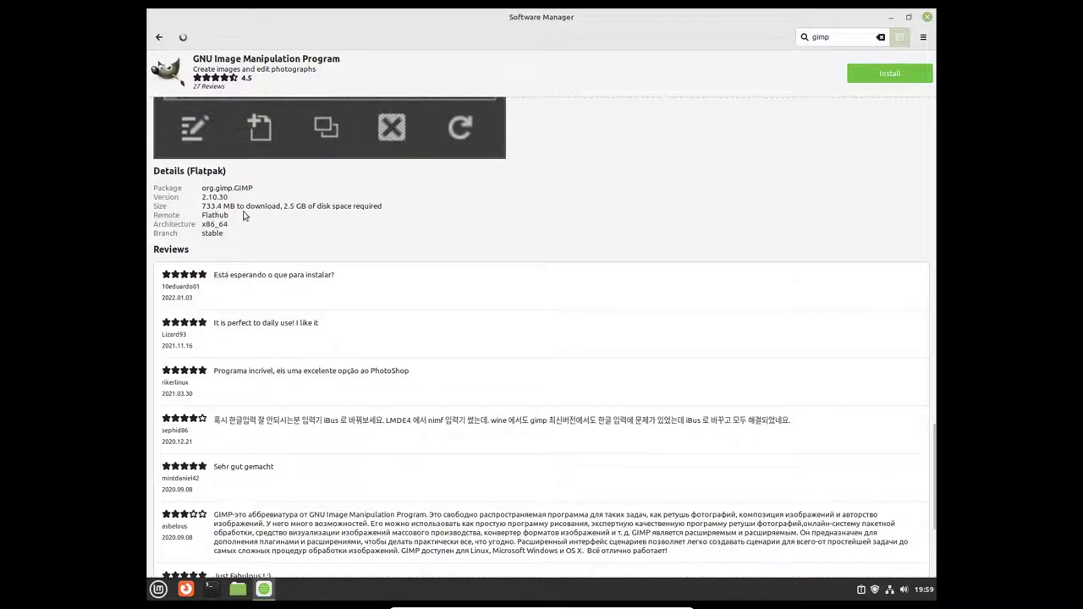
scroll(656, 336, up, 10)
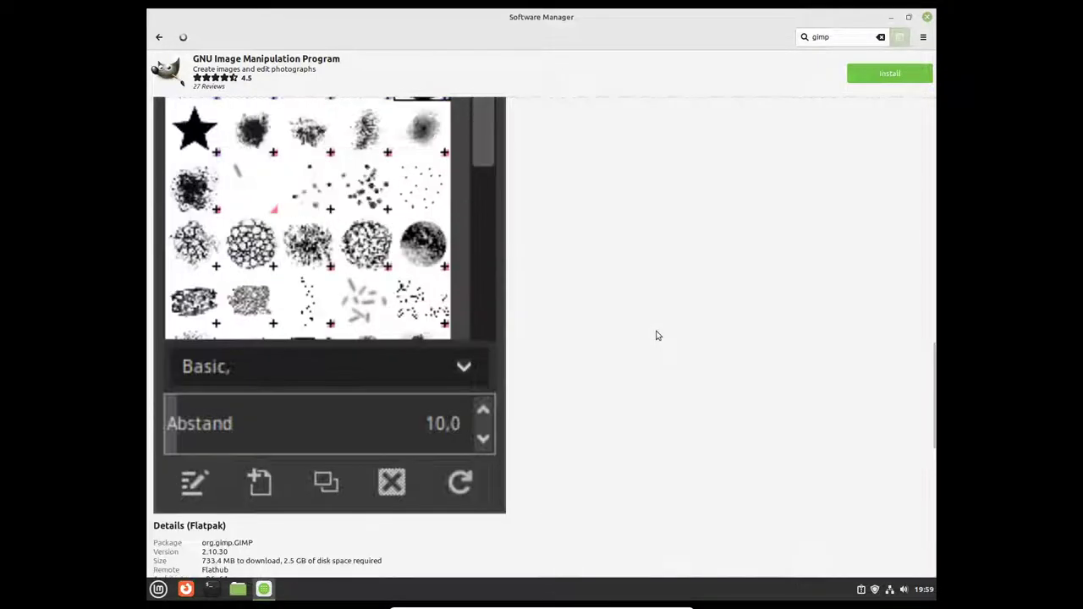
scroll(656, 336, up, 8)
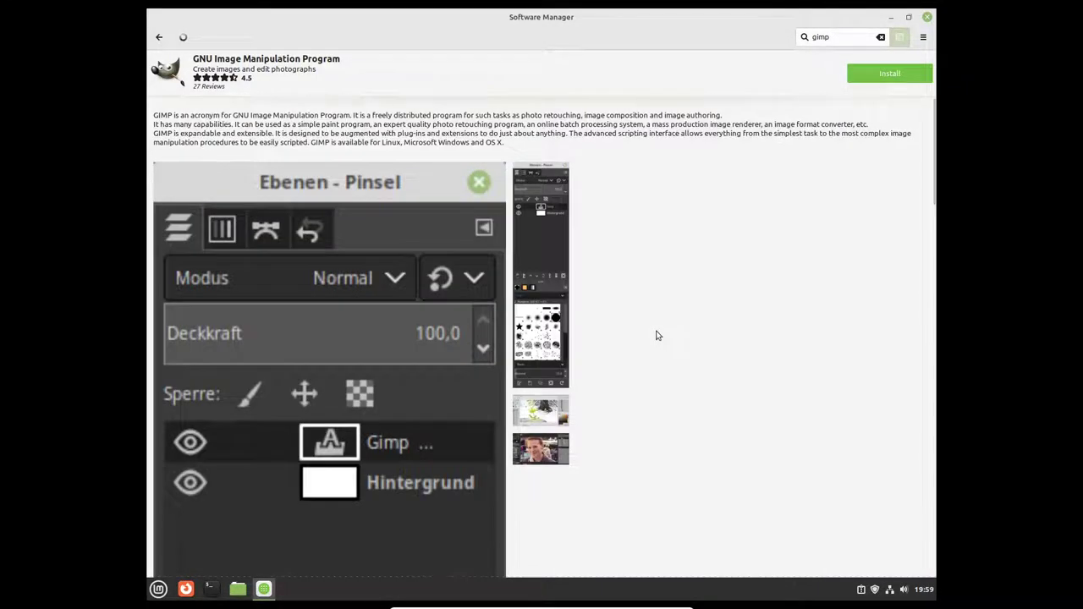
click(871, 81)
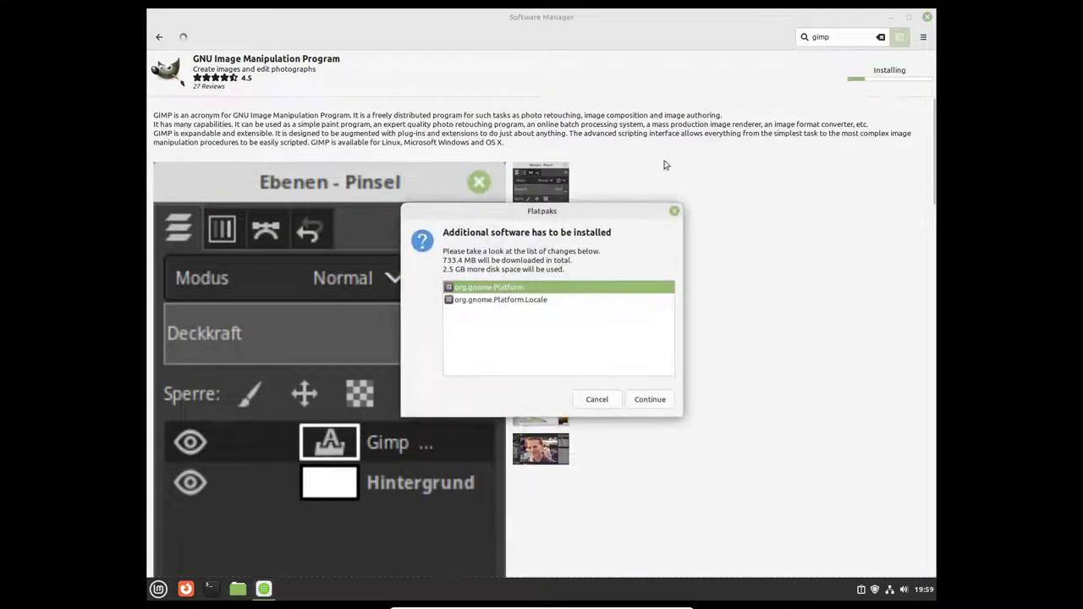
click(652, 400)
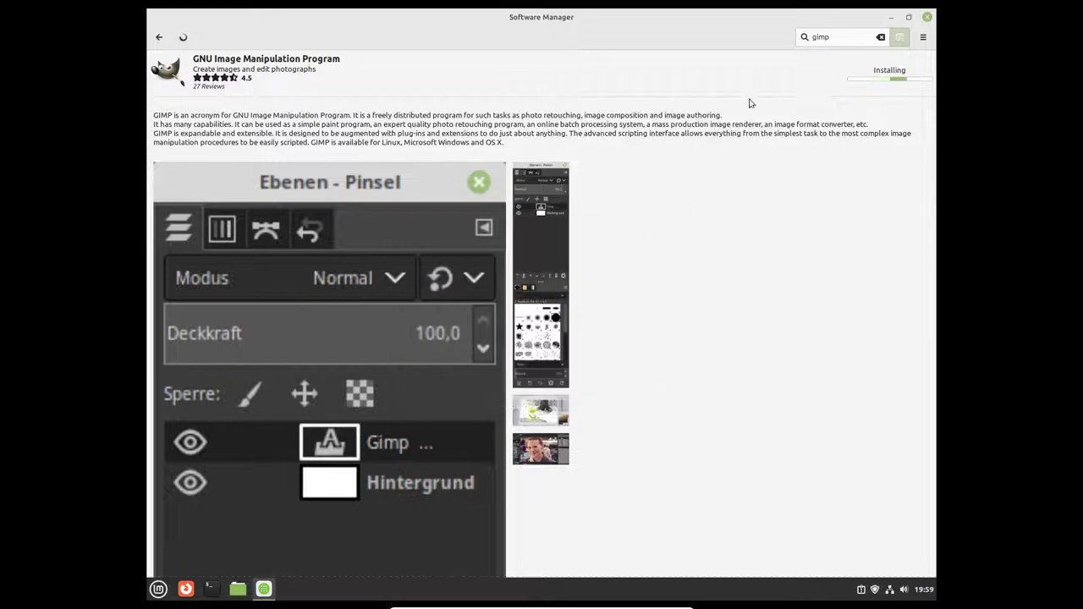
click(184, 37)
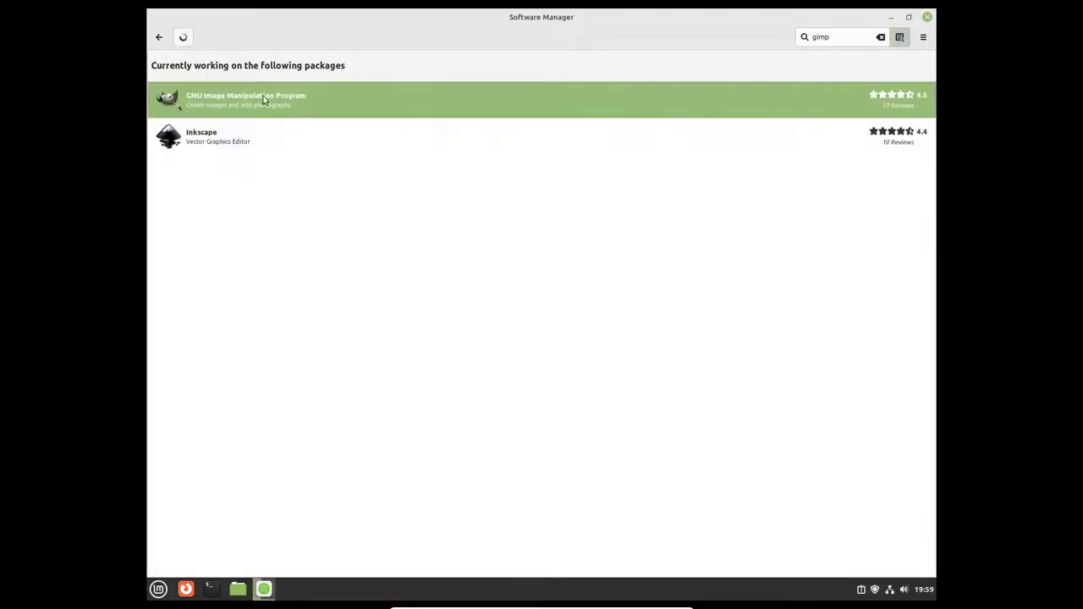
click(272, 145)
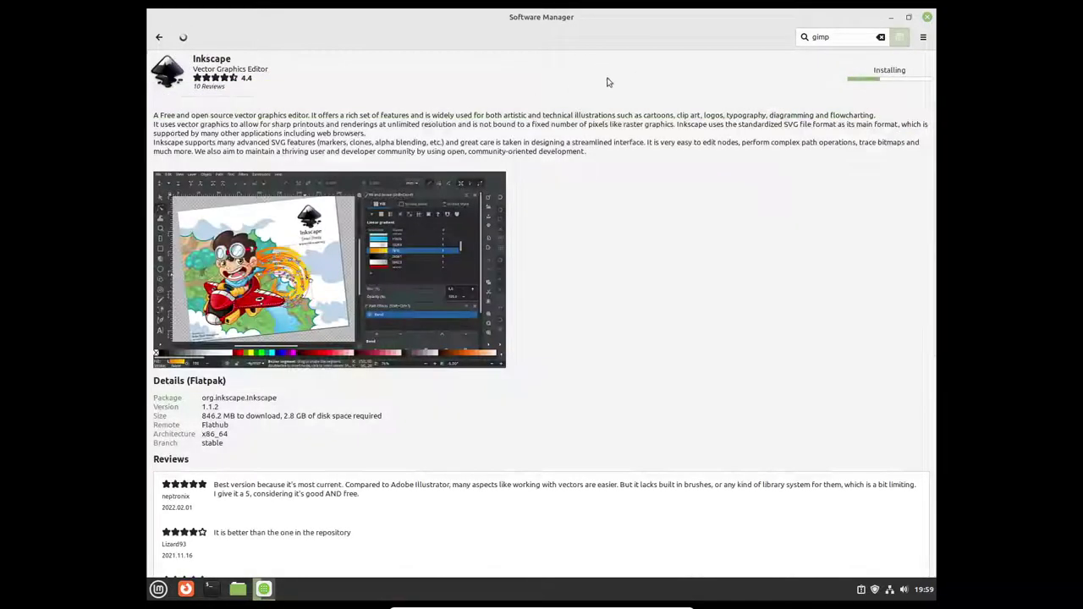
Step: Minimize Software Manager and set the Menu applet's panel icon to cinnamon-symbolic
click(891, 17)
click(158, 589)
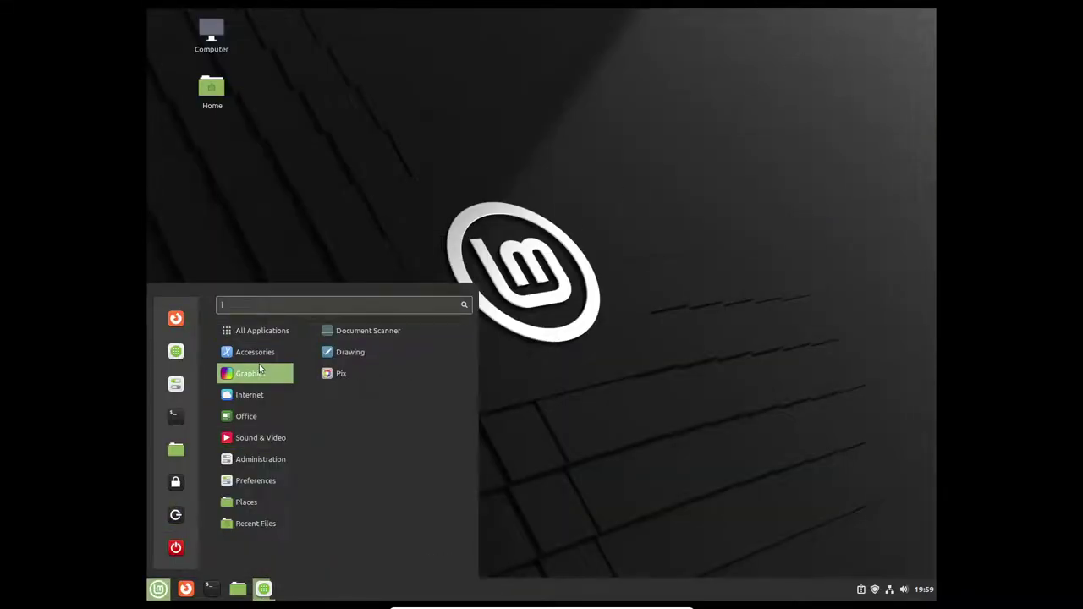
mouse_move(279, 393)
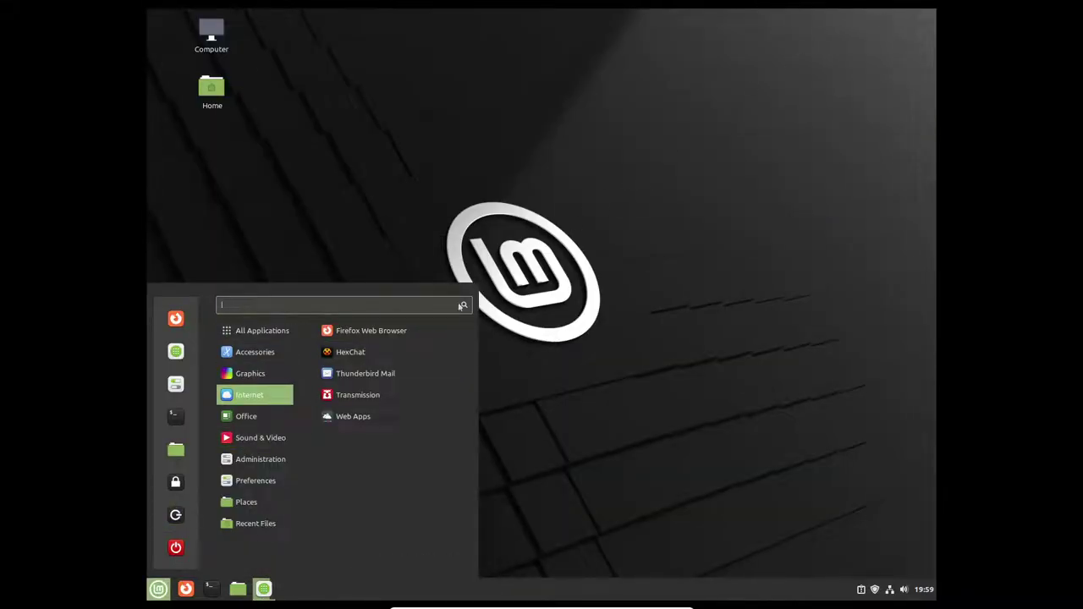
click(725, 342)
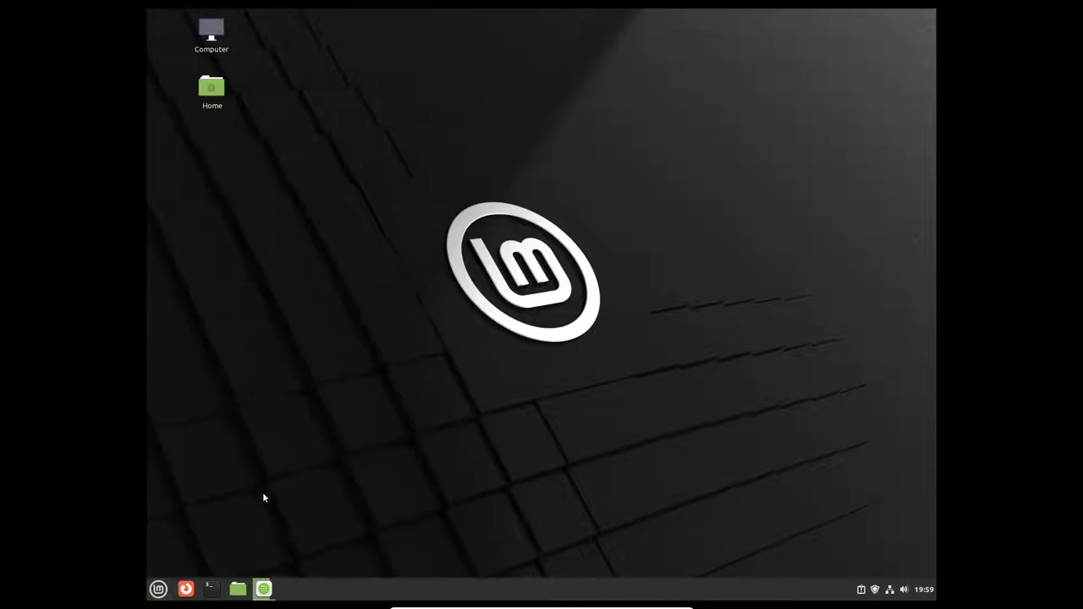
right_click(159, 590)
click(428, 411)
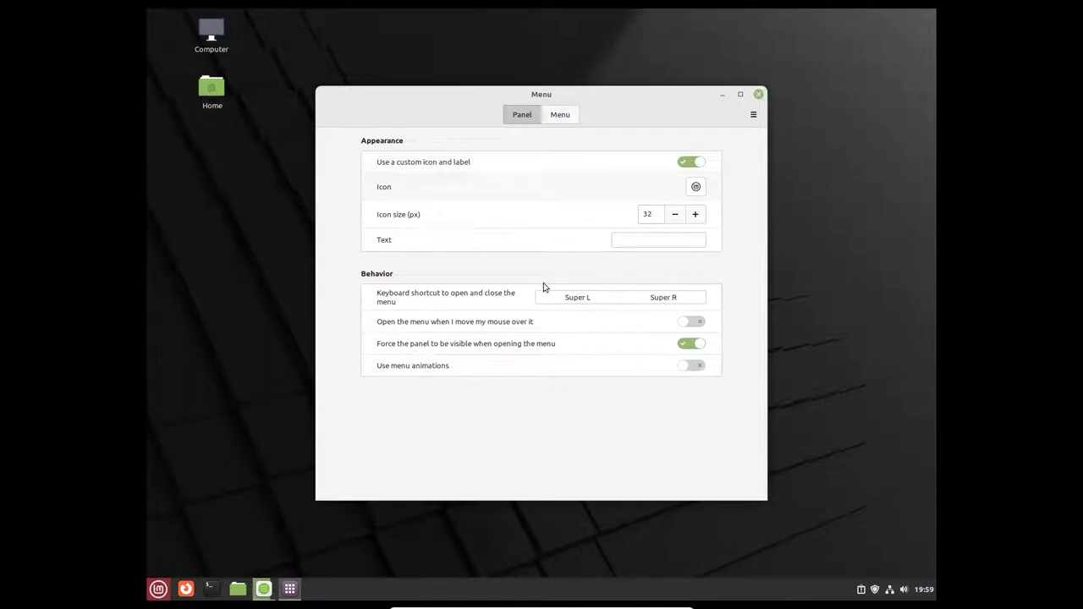
click(696, 186)
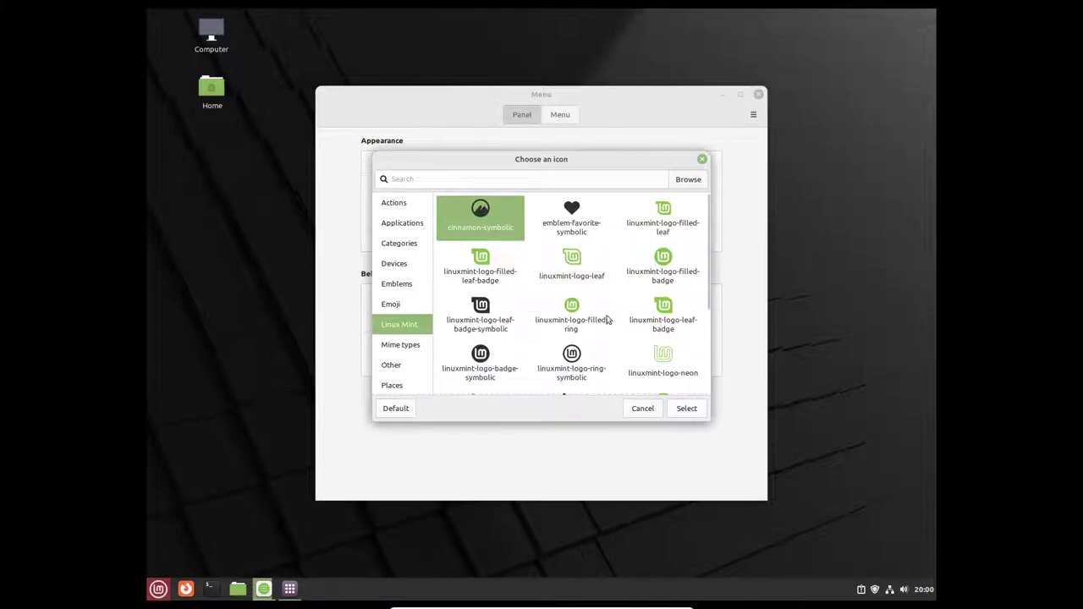
click(685, 409)
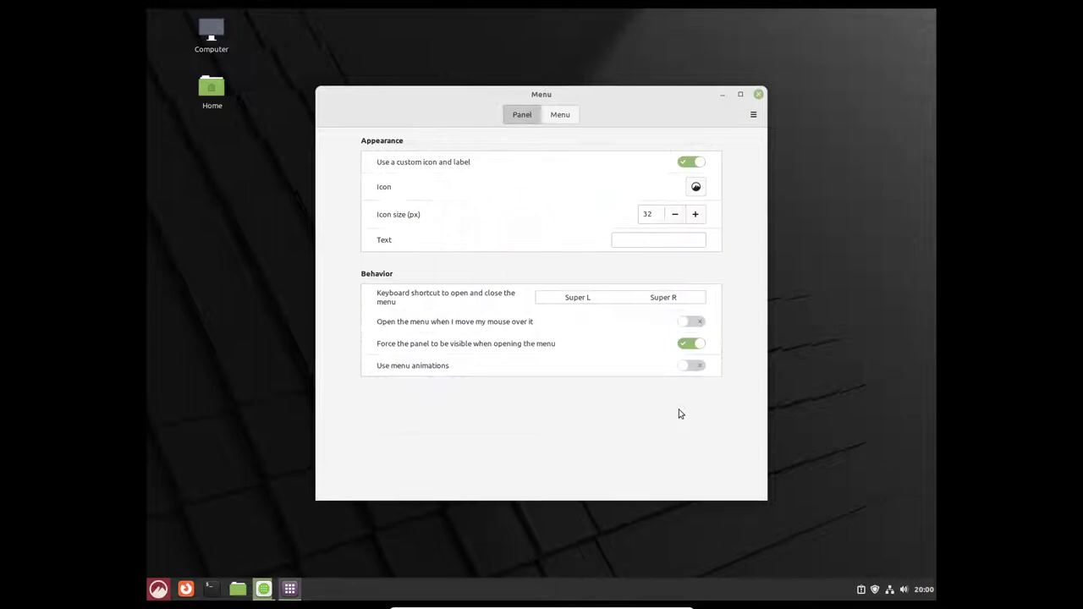
Step: Close the Menu settings and restore Software Manager to view the packages still installing
click(759, 96)
click(154, 590)
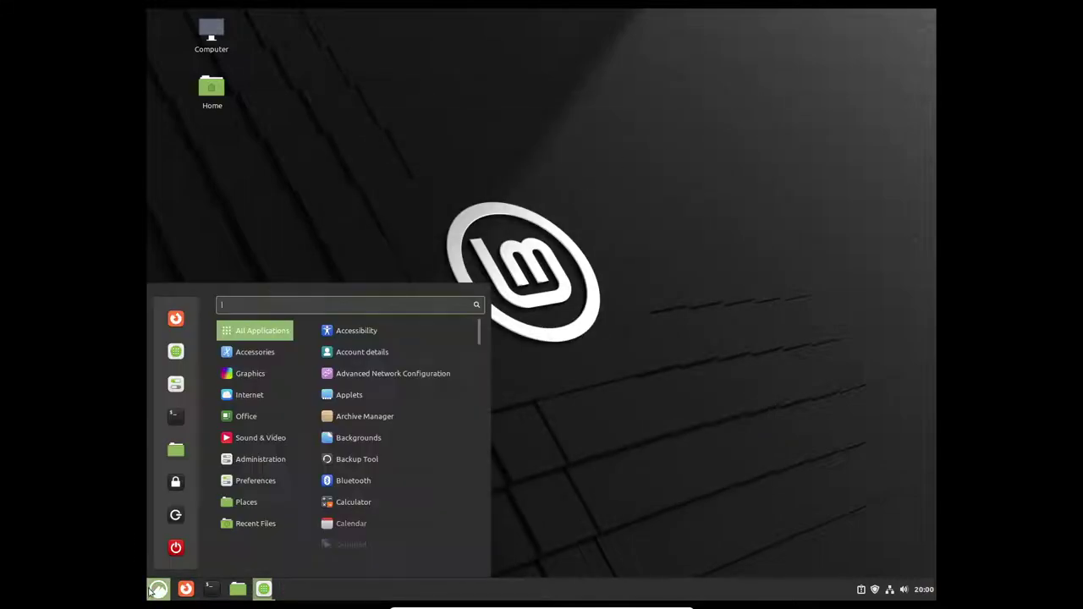
click(649, 365)
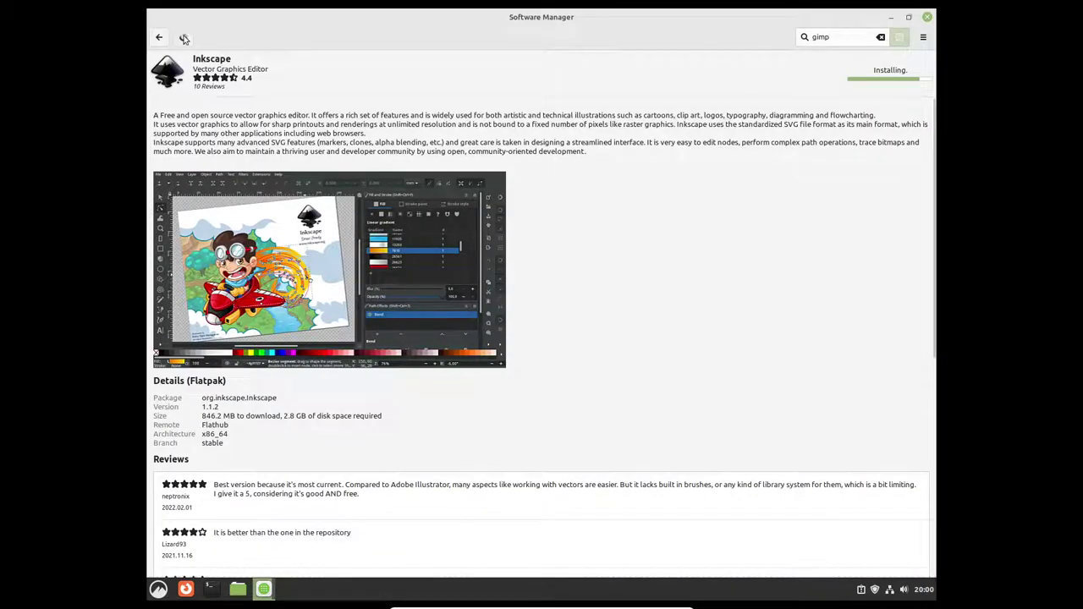
click(184, 37)
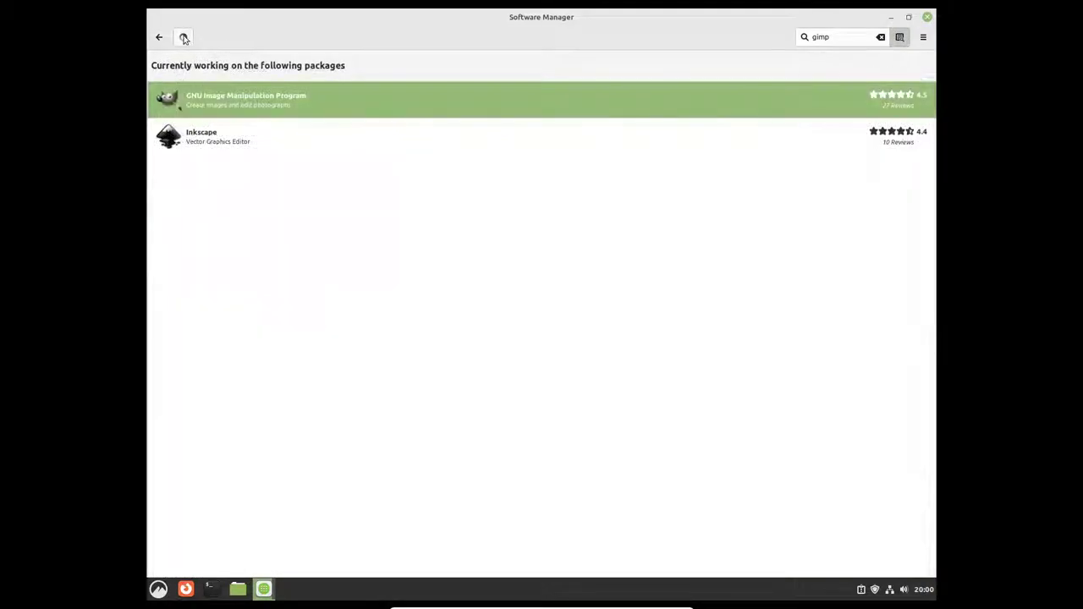
Step: Minimize Software Manager and return to the desktop, selecting the Home icon
click(157, 588)
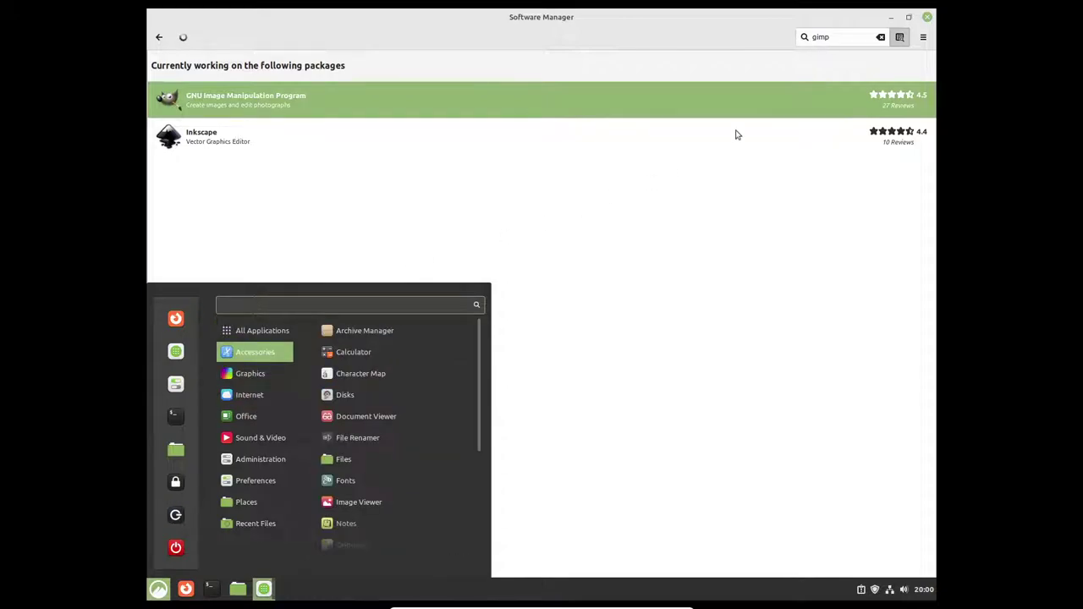
click(759, 117)
click(892, 17)
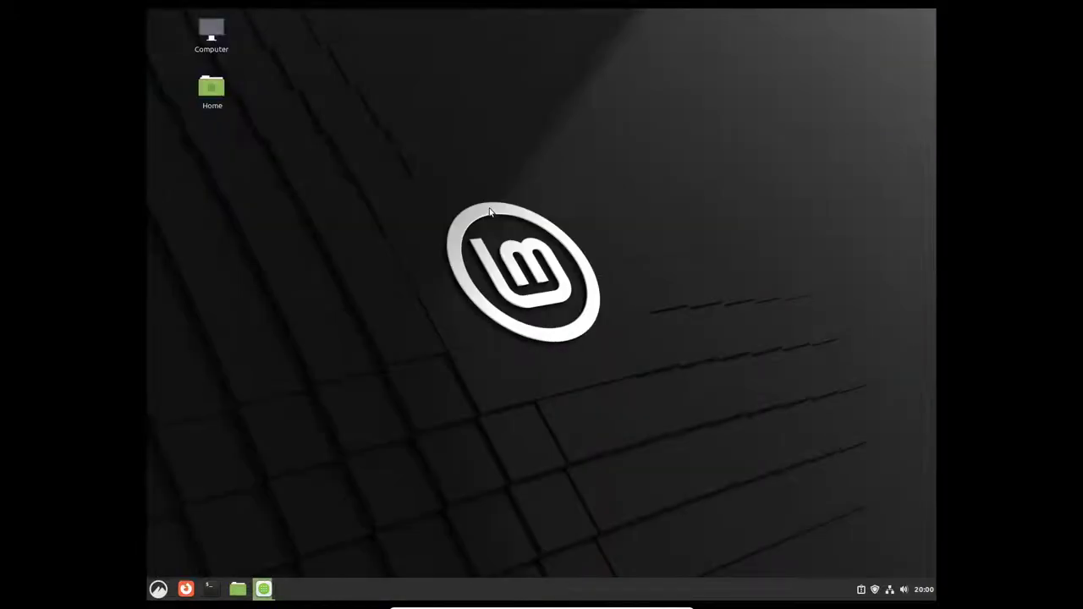
right_click(490, 209)
click(348, 210)
drag(271, 79, 742, 82)
click(214, 87)
Step: Open the desktop customization from the context menu and turn off icon auto-arrange
right_click(331, 129)
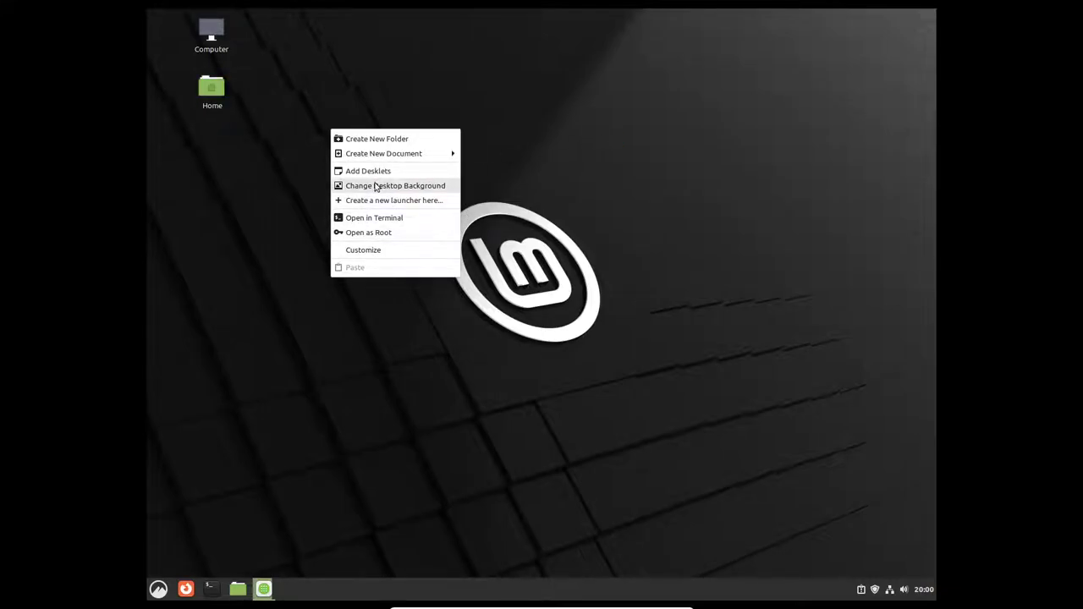
click(369, 250)
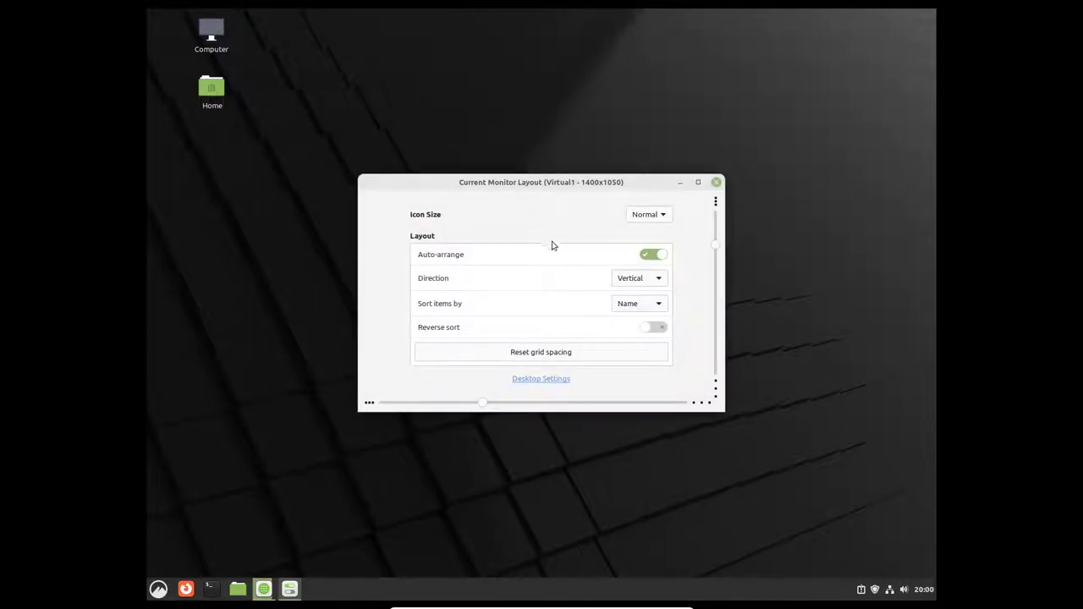
click(662, 254)
Step: Show Trash and Network icons, hide missing-monitor icons, and keep icons on the primary monitor
click(541, 380)
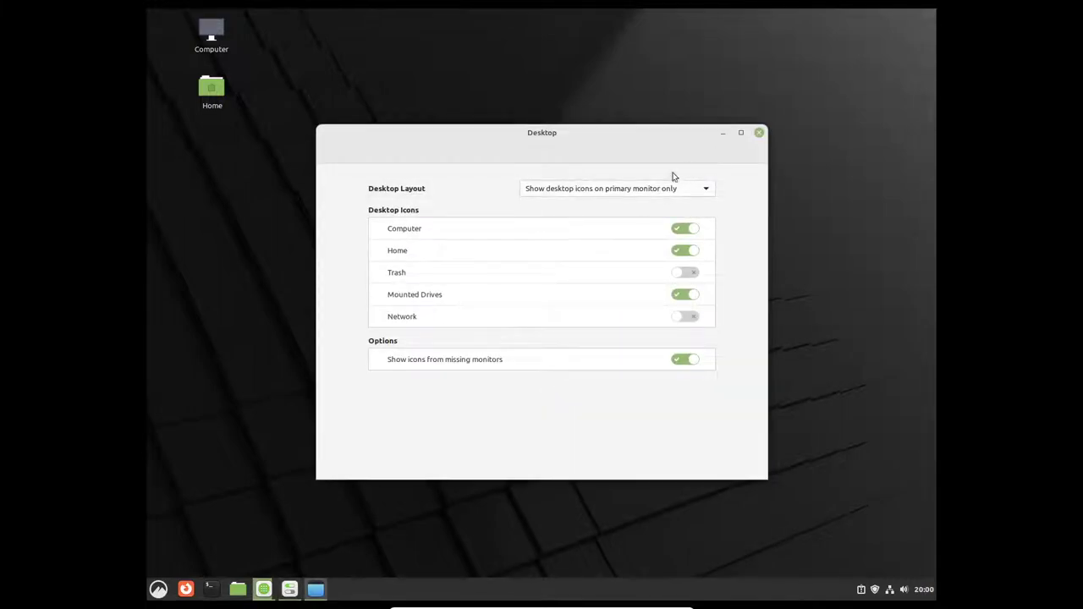
click(687, 273)
click(691, 317)
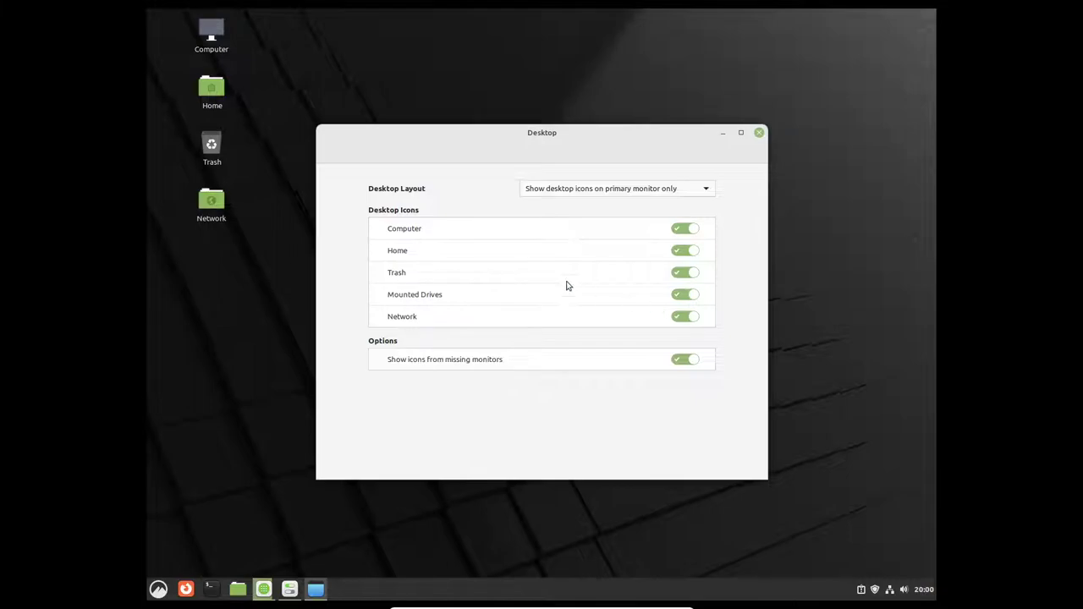
click(677, 362)
click(631, 191)
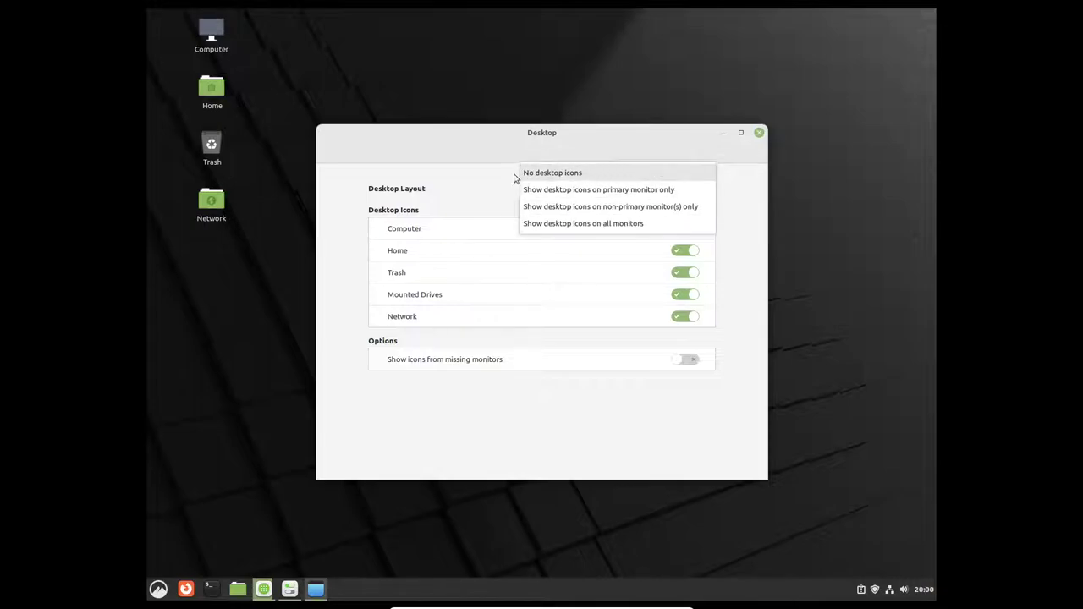
click(543, 191)
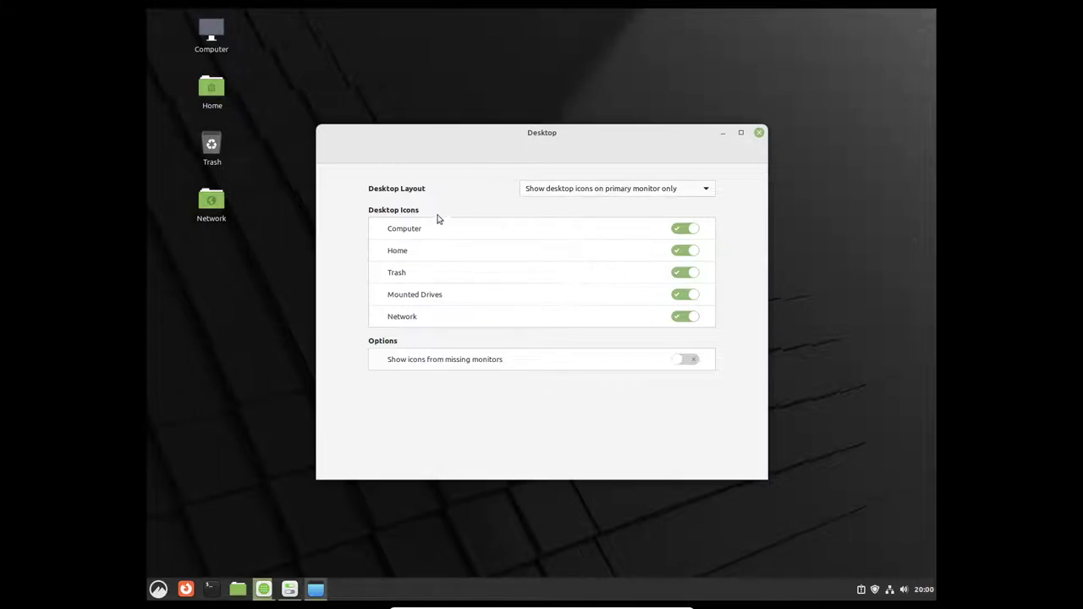
click(758, 133)
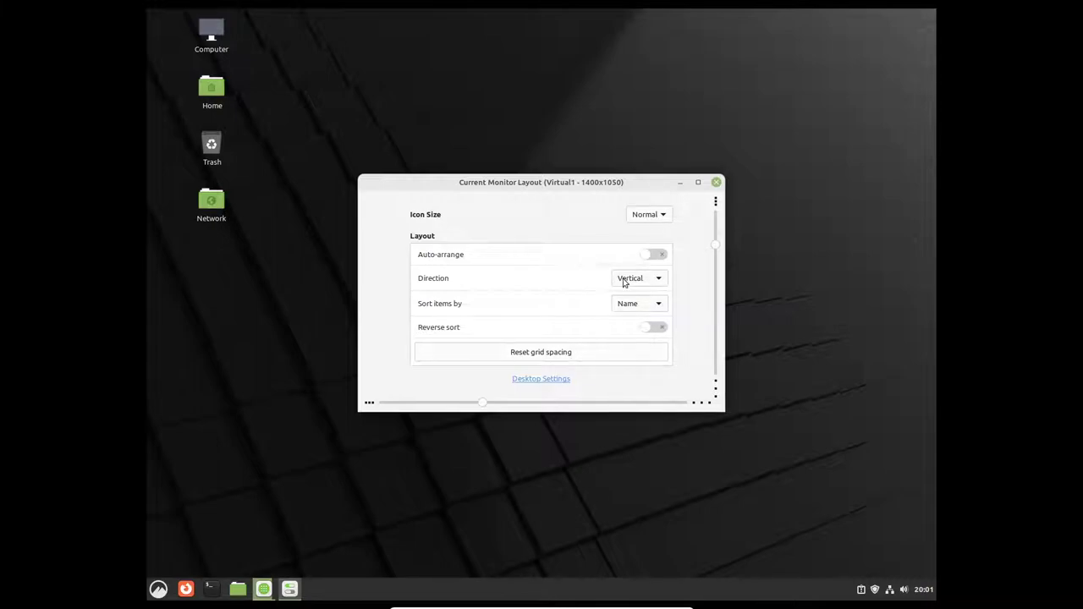
Step: Close the monitor layout window and put the Network icon back below Trash
click(716, 182)
right_click(435, 184)
click(223, 212)
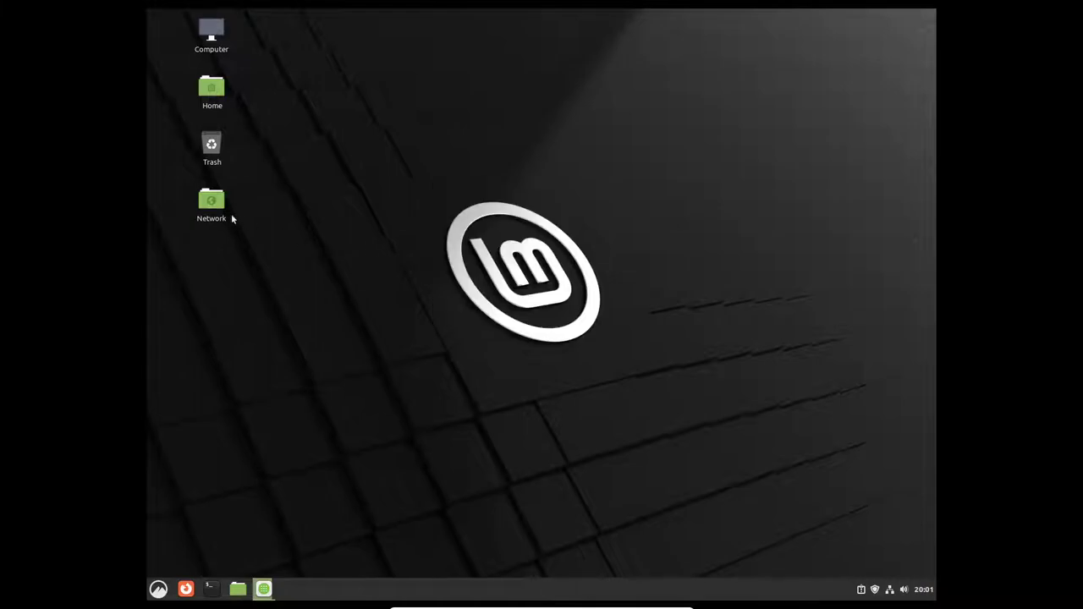
mouse_move(224, 211)
mouse_down()
mouse_move(357, 207)
mouse_move(214, 207)
mouse_up()
drag(357, 203, 212, 203)
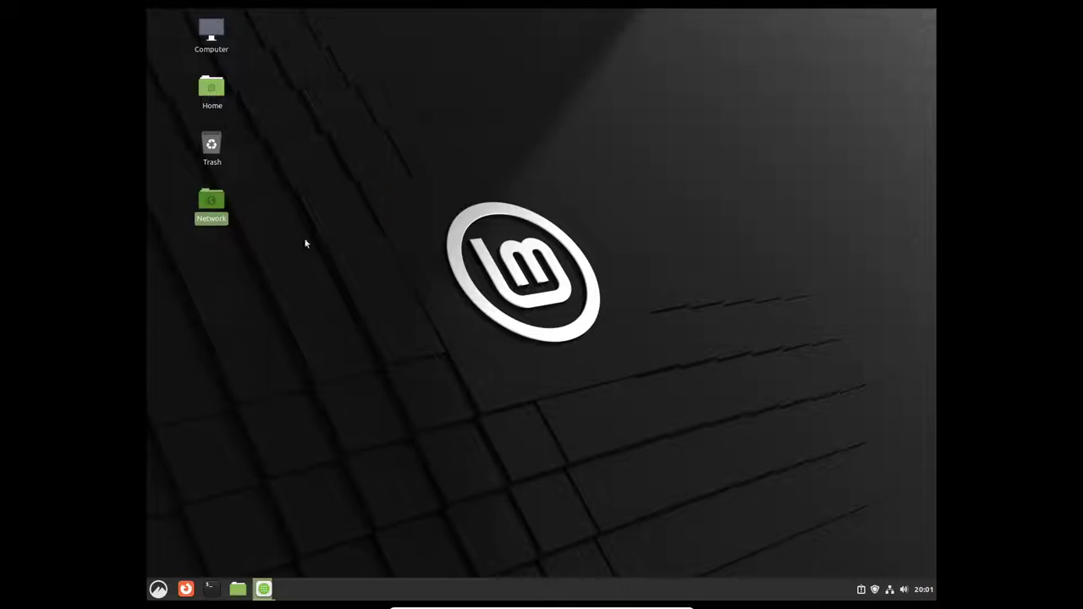
Step: Open and close the application menu and the desktop context menu without changes
click(159, 589)
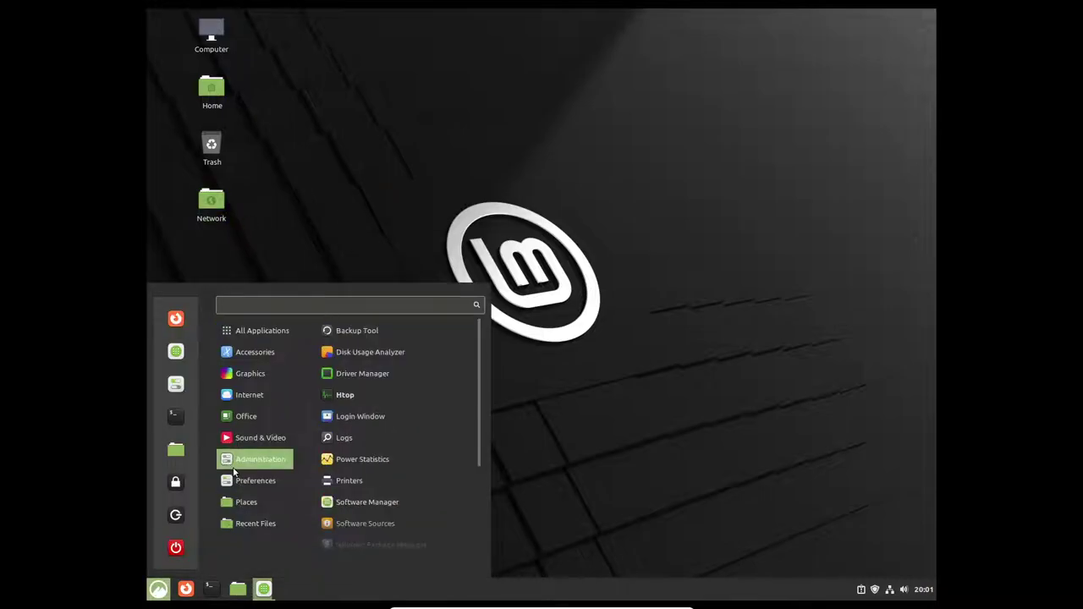
mouse_move(258, 335)
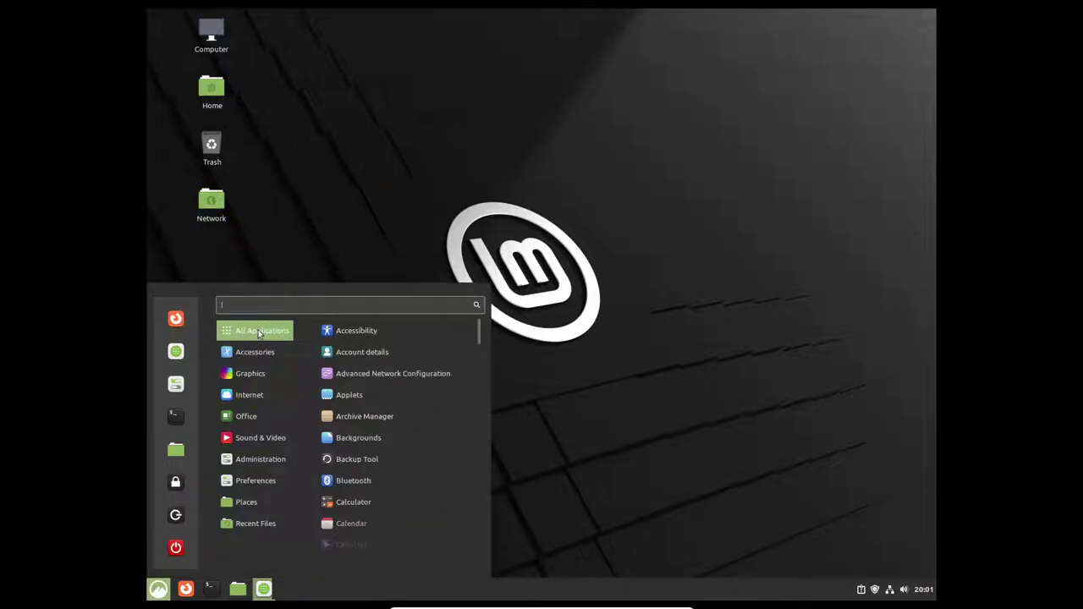
click(320, 182)
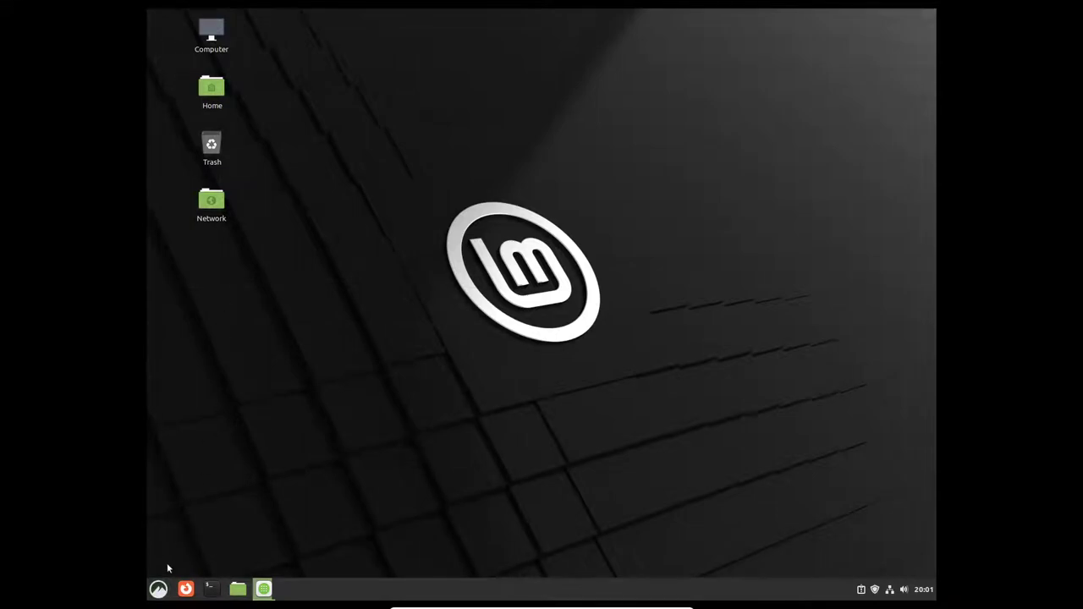
click(158, 589)
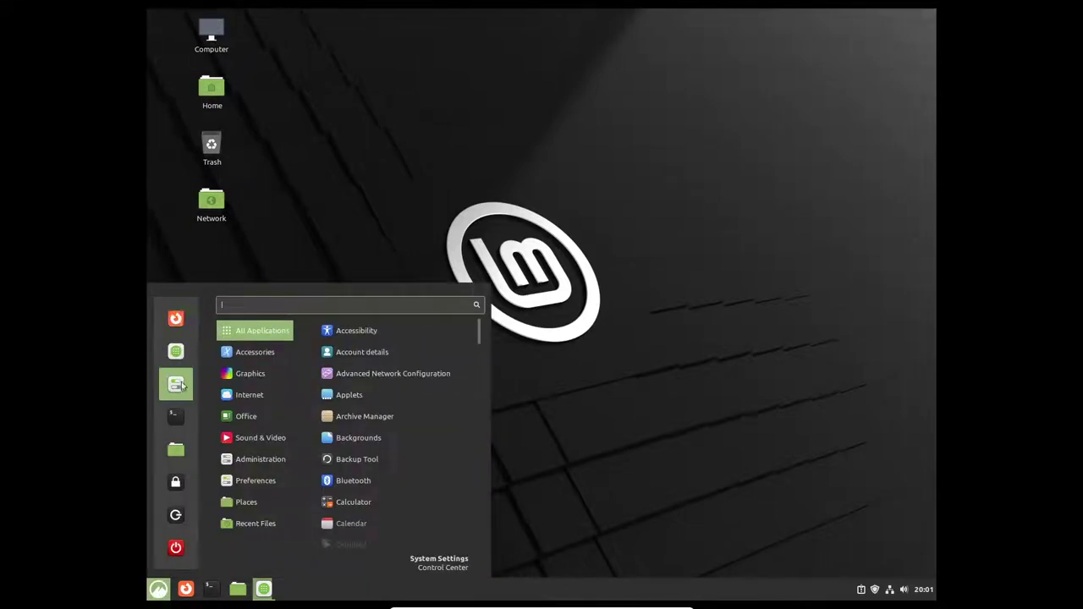
mouse_move(248, 347)
mouse_move(265, 328)
right_click(529, 209)
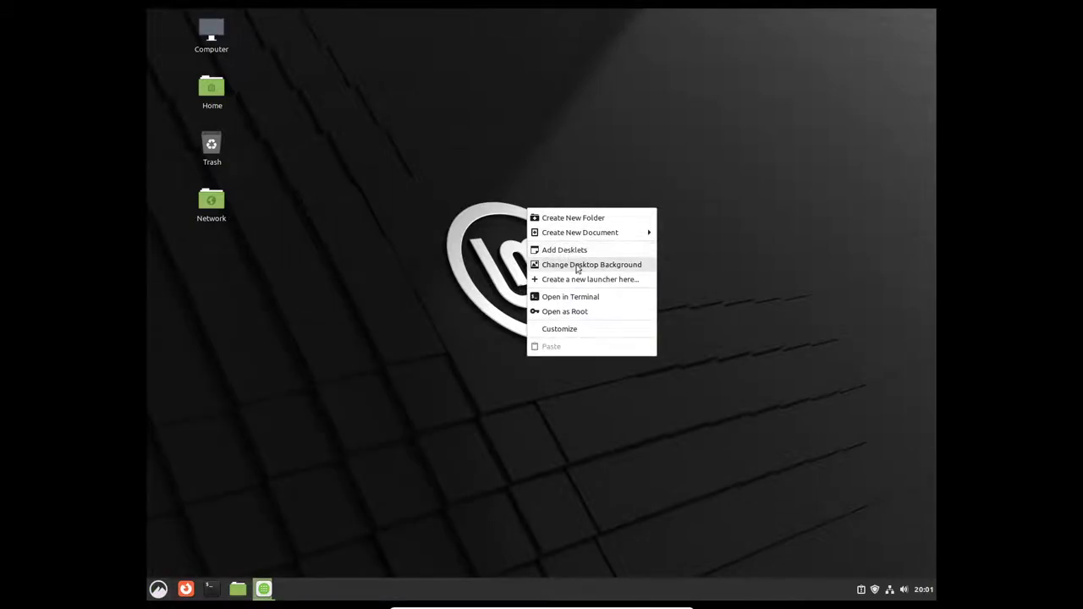
click(412, 367)
Step: Restore Software Manager, clear the gimp search and search the repositories for blender
click(268, 589)
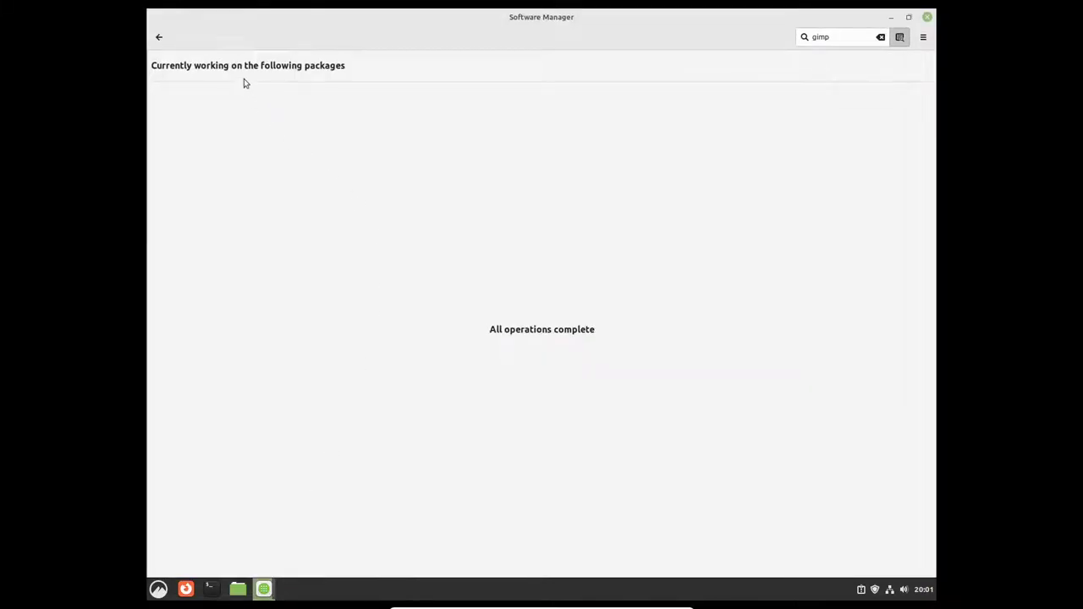
click(880, 38)
key(Return)
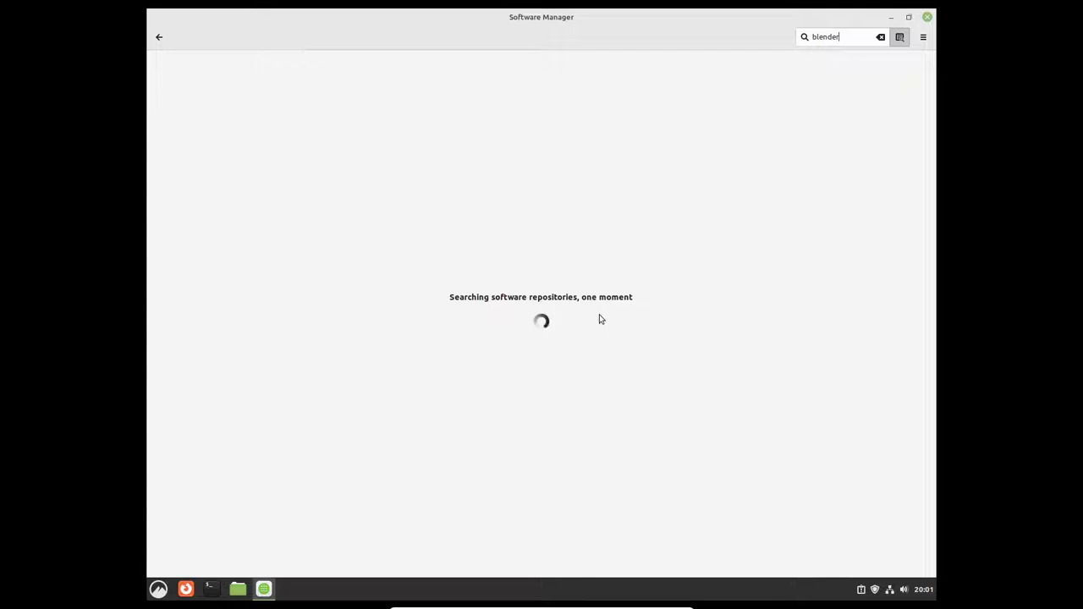
Step: Close Software Manager, launch GIMP 2.10 from Graphics, view its Edit menu, then close GIMP
click(928, 17)
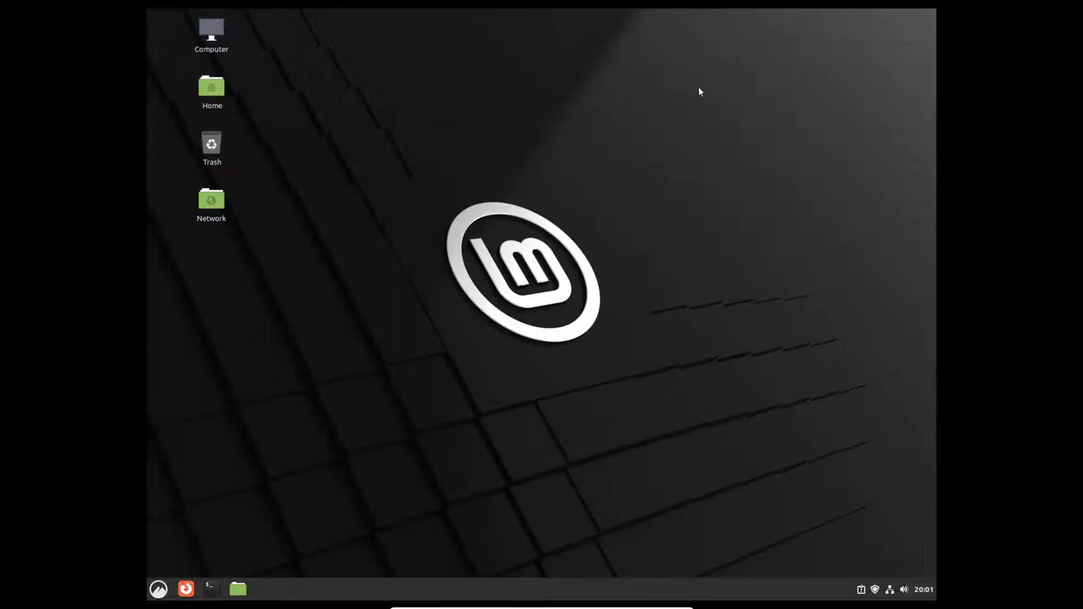
click(158, 589)
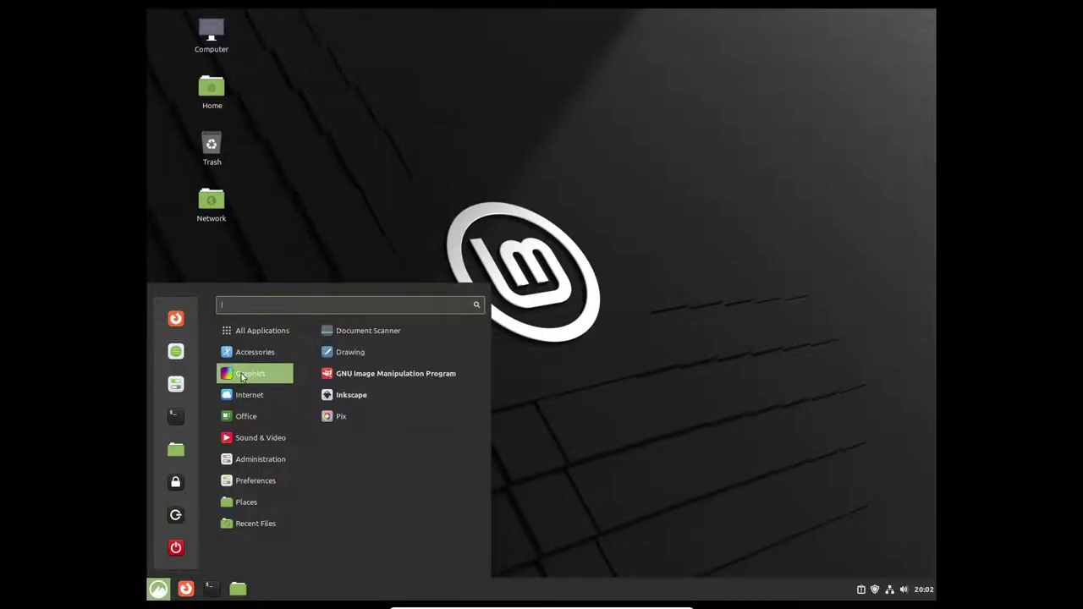
click(368, 373)
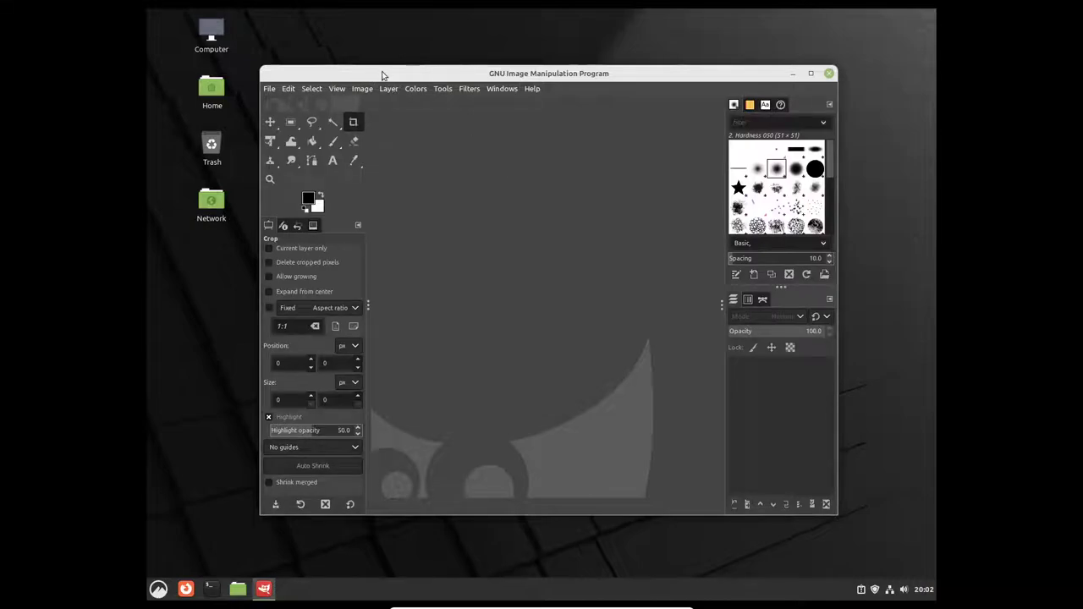
drag(370, 73, 350, 51)
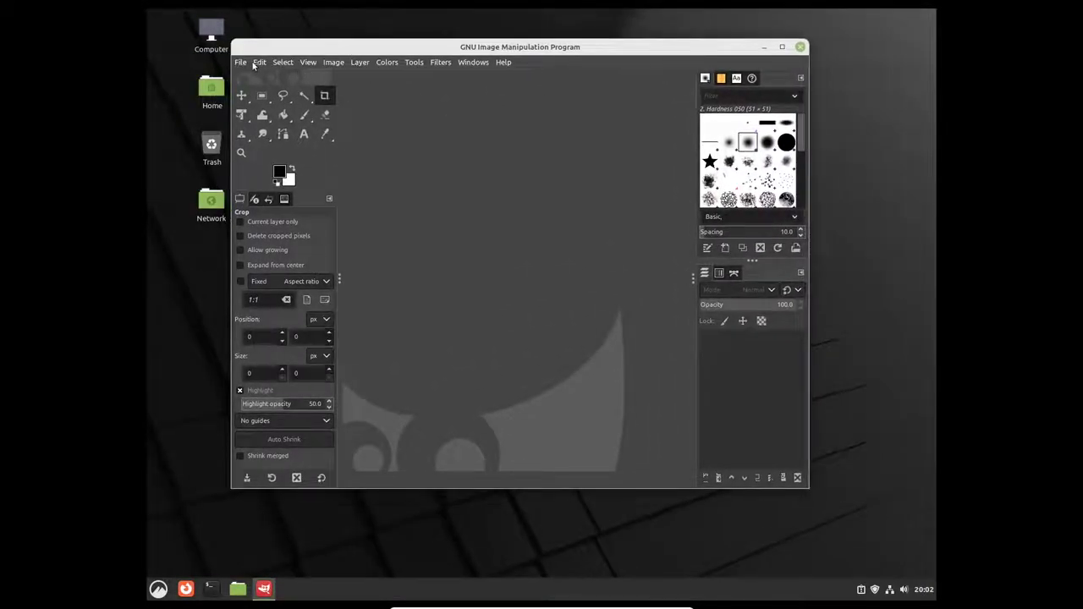
key(alt+e)
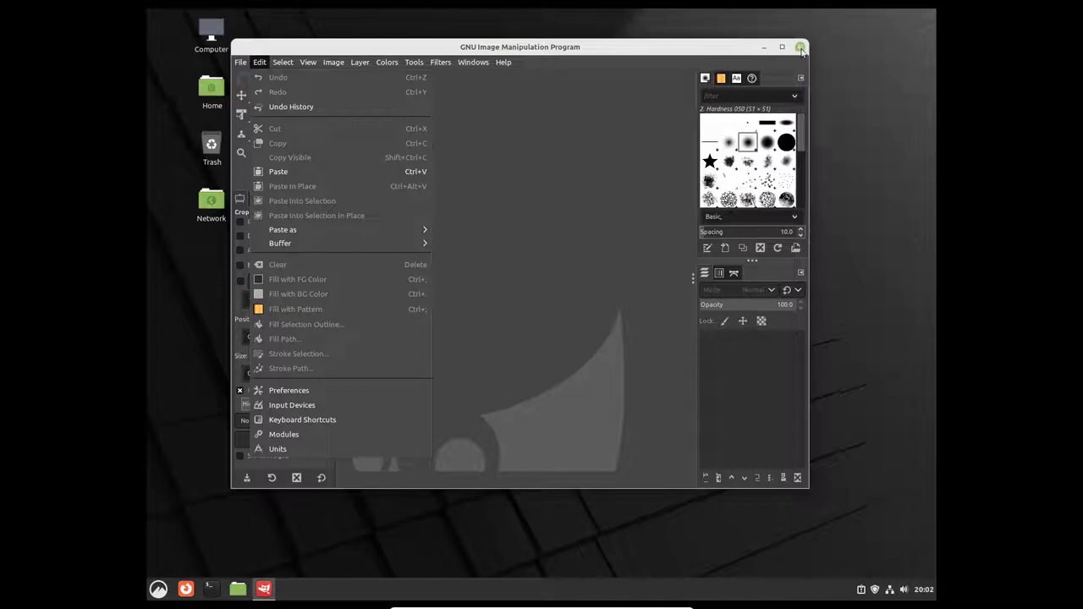
click(797, 51)
click(801, 47)
key(super)
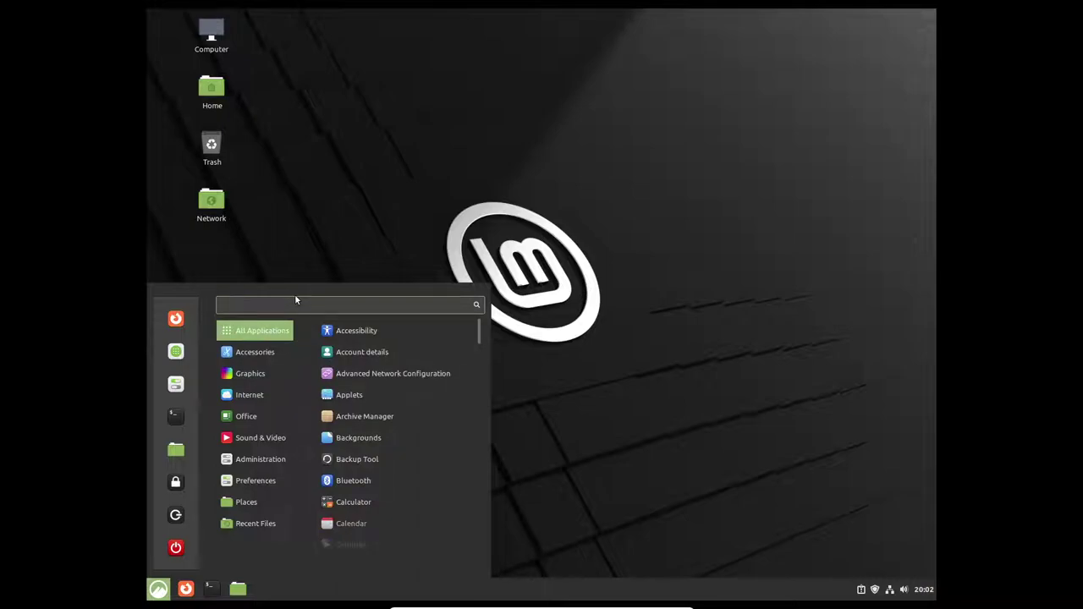
Step: Search the menu for 'set' and open System Settings maximized
text(del)
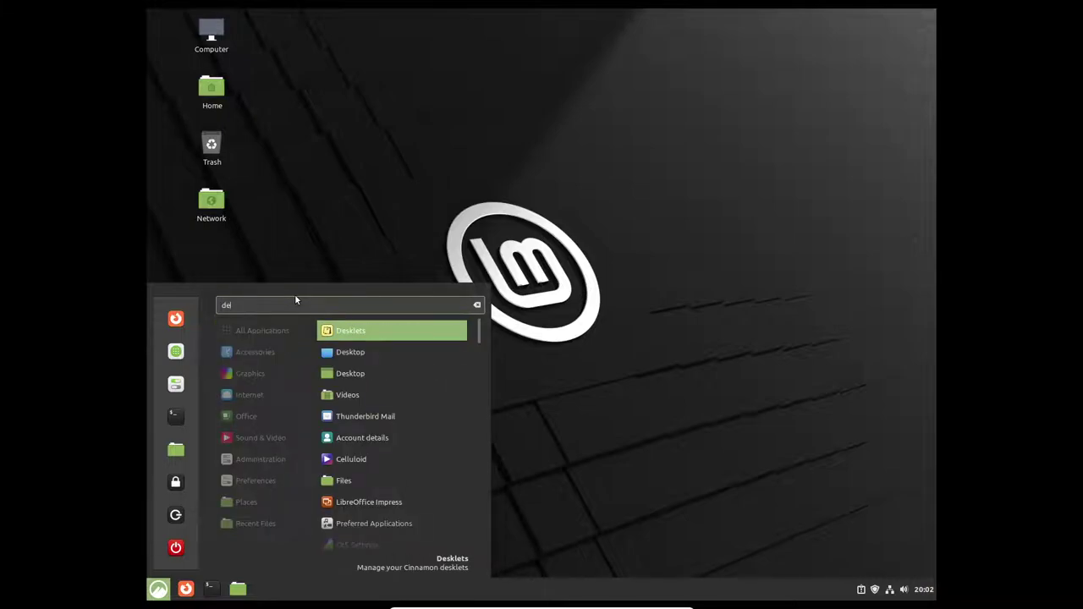
key(BackSpace)
key(BackSpace)
key(BackSpace)
text(lay)
key(BackSpace)
key(BackSpace)
key(BackSpace)
text(sety)
key(BackSpace)
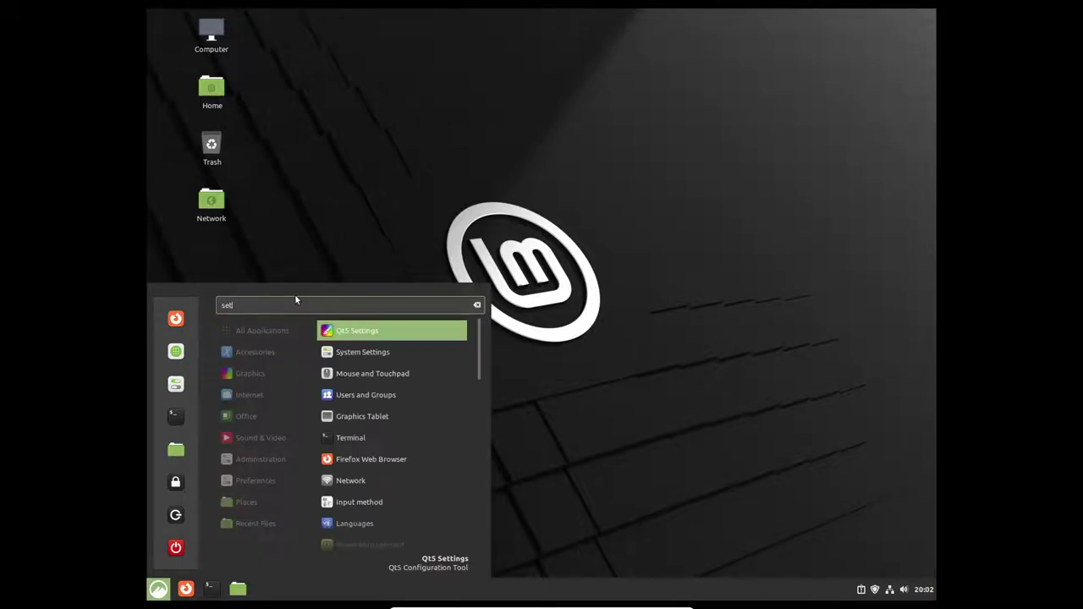
click(367, 352)
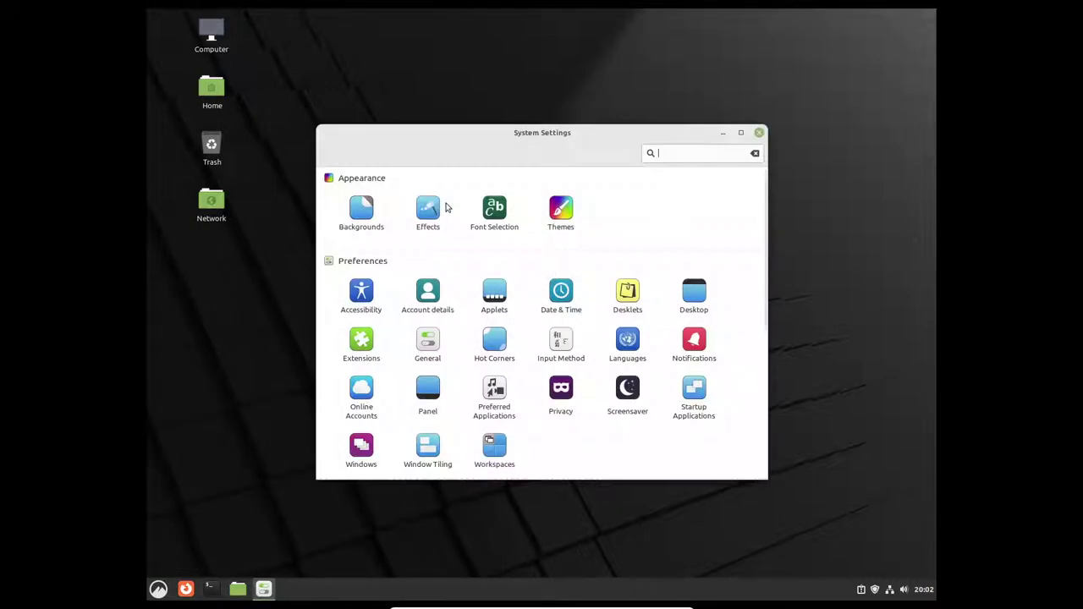
click(741, 131)
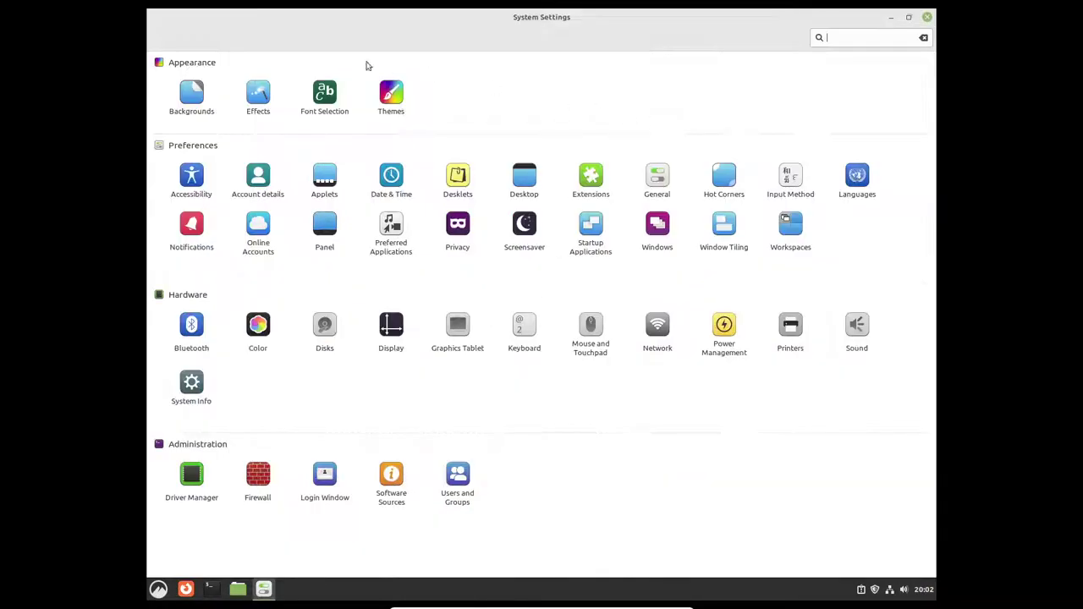
Step: Browse the Ulyana, Ulyssa, Uma and Una wallpaper collections and set Sheffield as background
click(193, 93)
click(181, 81)
click(197, 91)
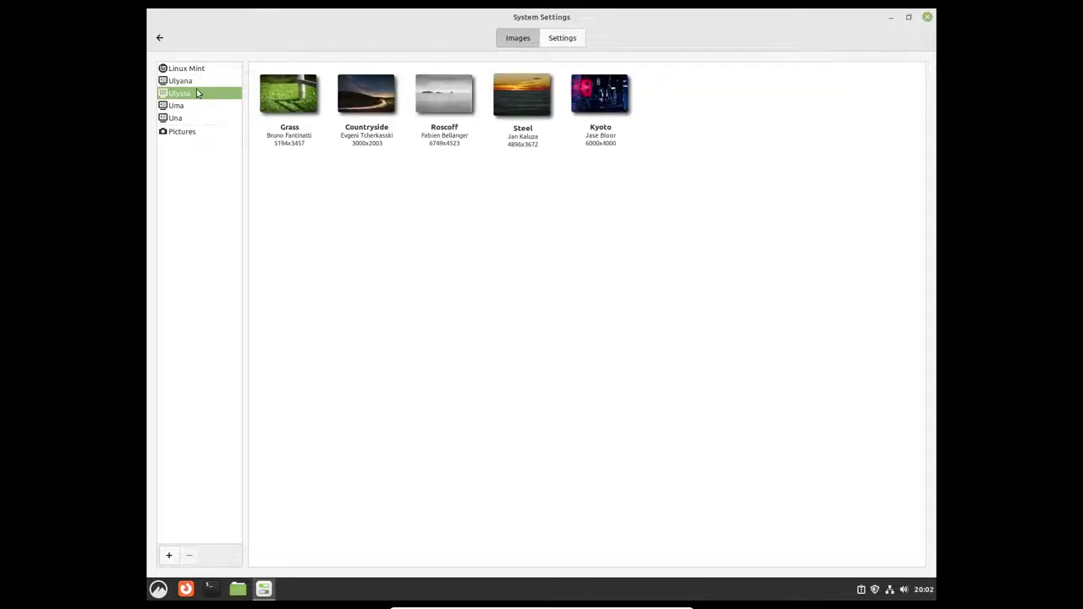
click(194, 105)
click(194, 80)
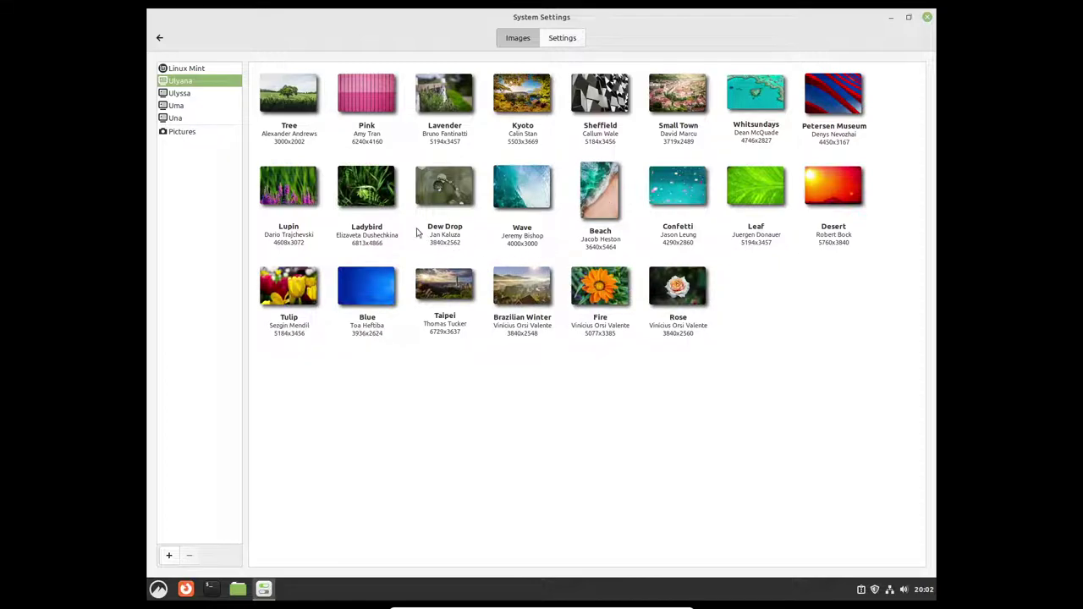
click(190, 94)
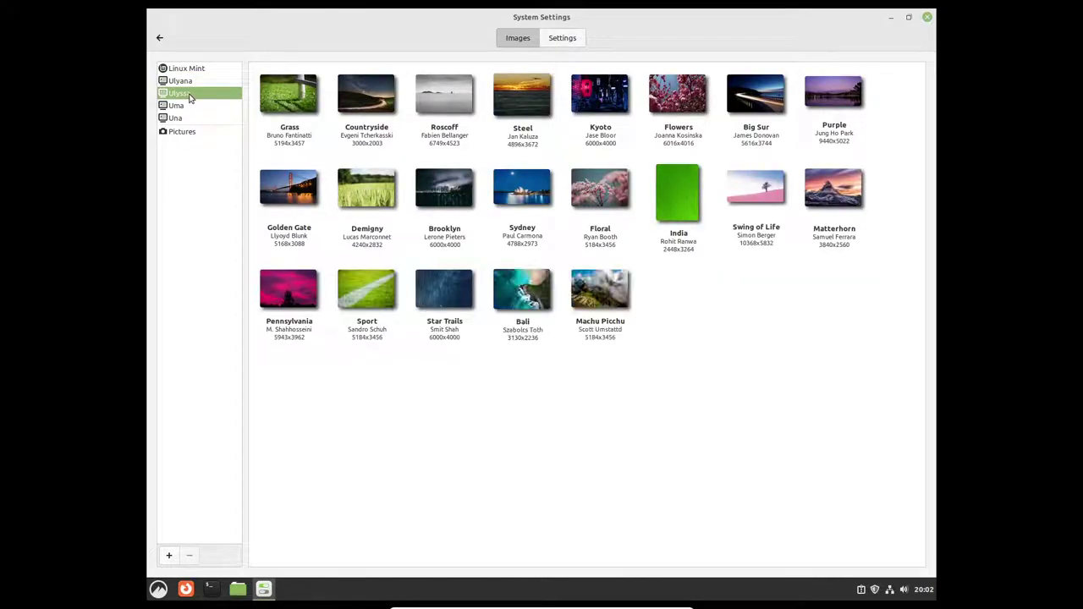
click(186, 118)
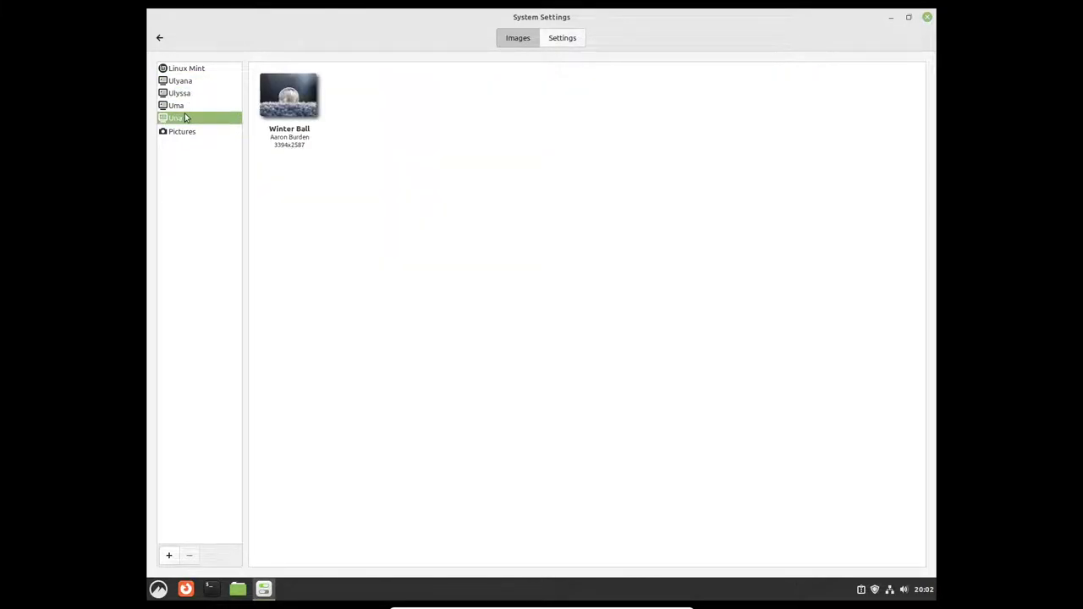
click(187, 107)
click(187, 120)
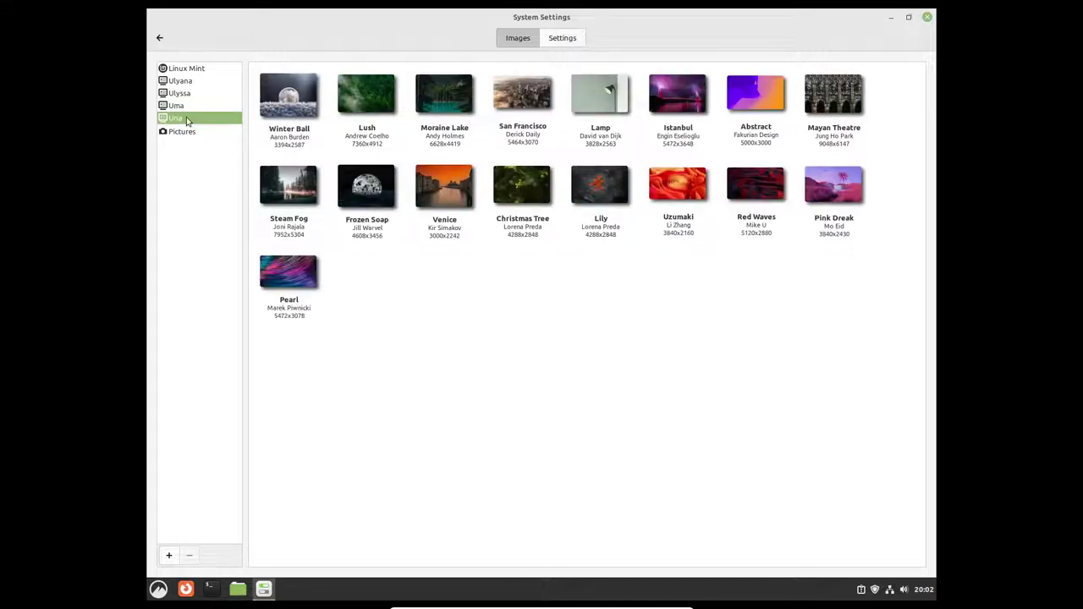
click(188, 107)
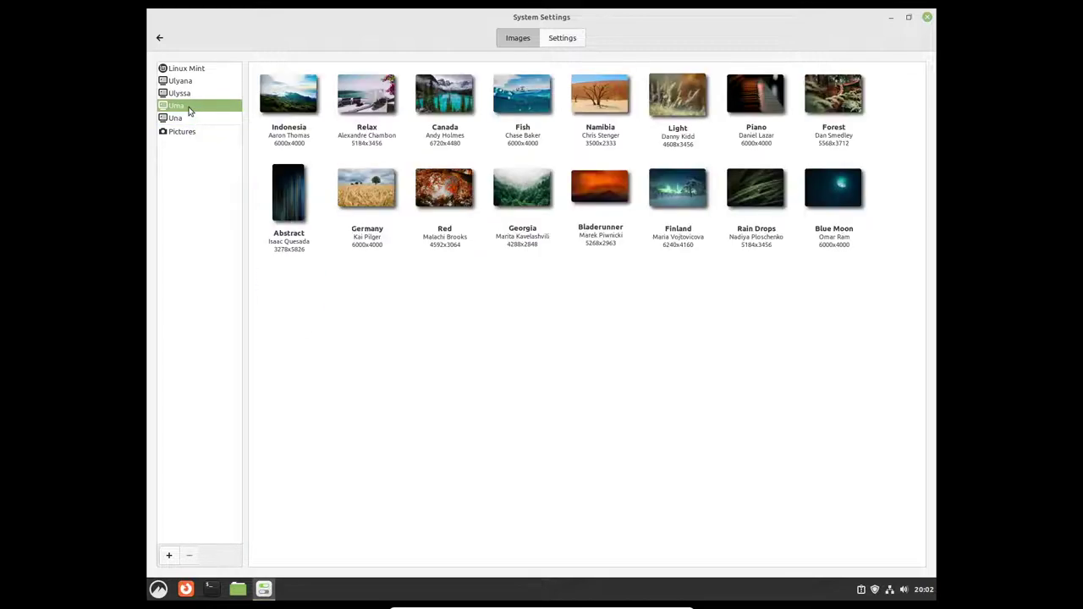
click(190, 94)
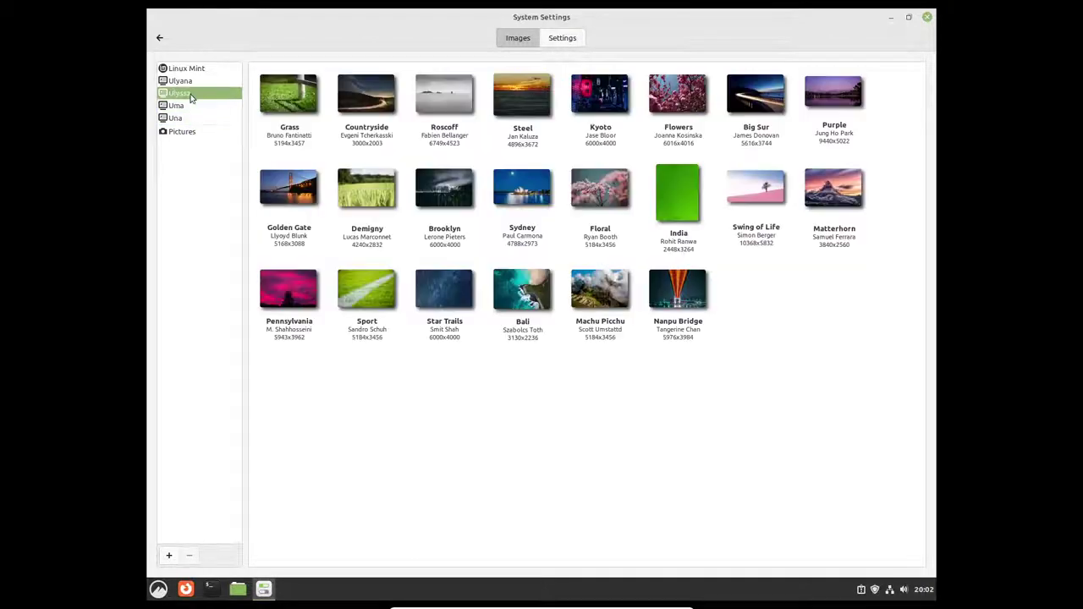
click(193, 82)
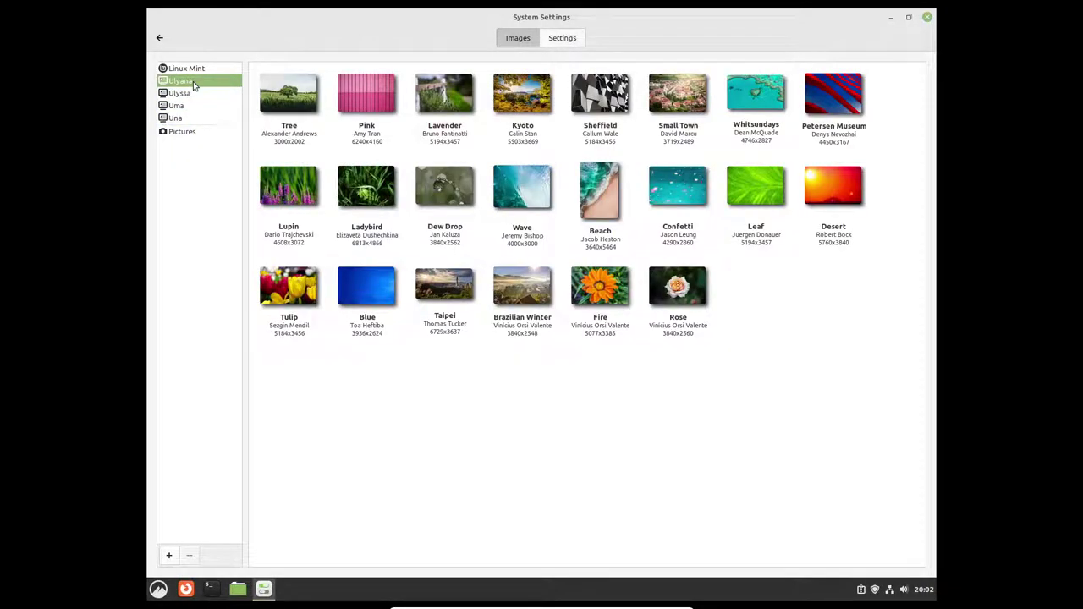
click(587, 102)
click(891, 17)
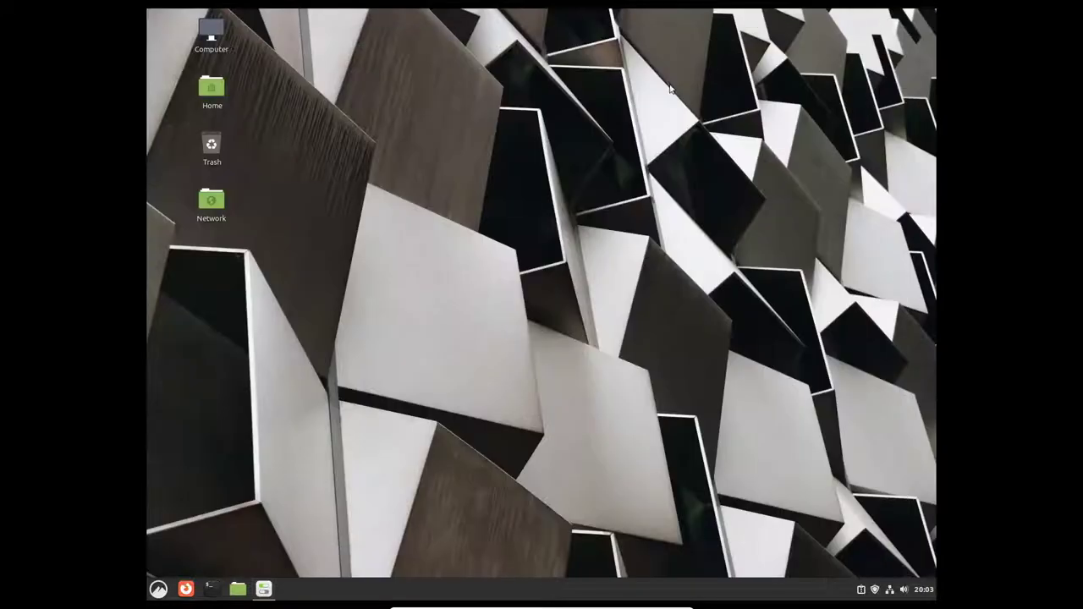
click(263, 589)
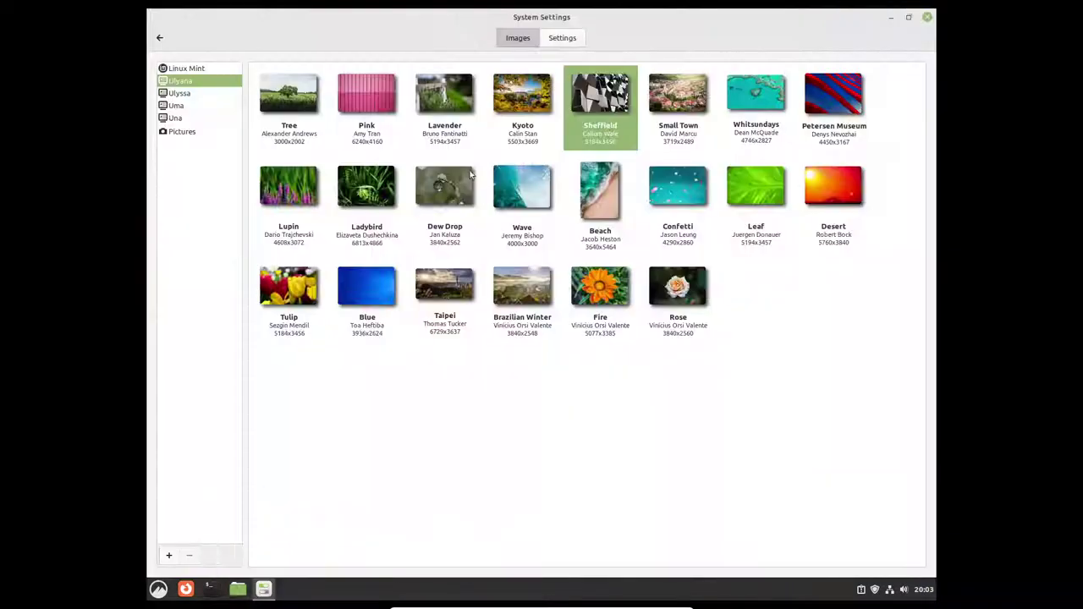
Step: Set the first Linux Mint eDesigner wallpaper as background, check it, and return to the overview
click(195, 68)
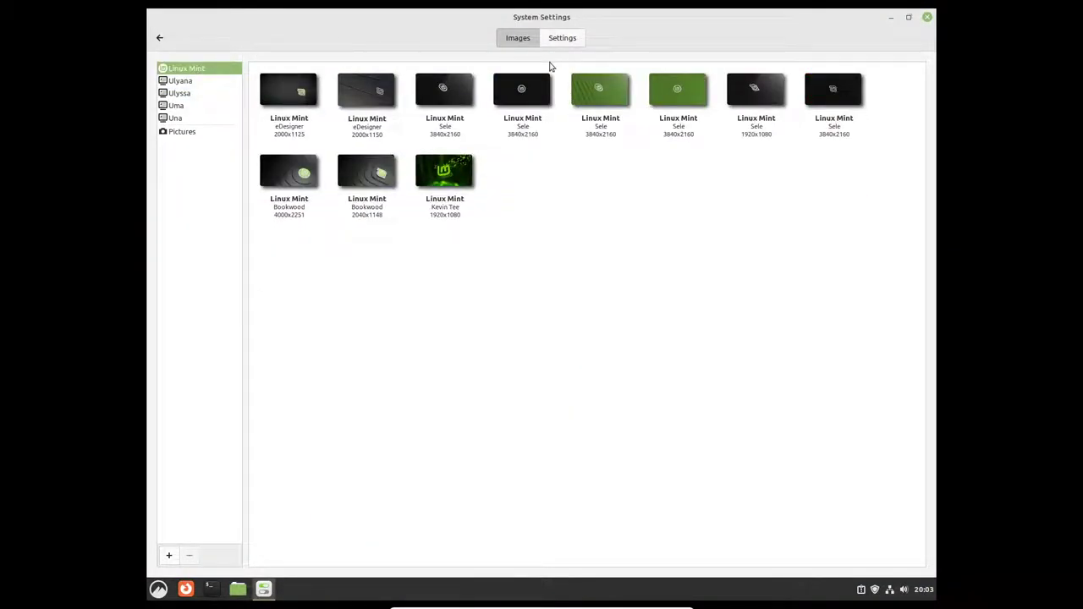
click(295, 103)
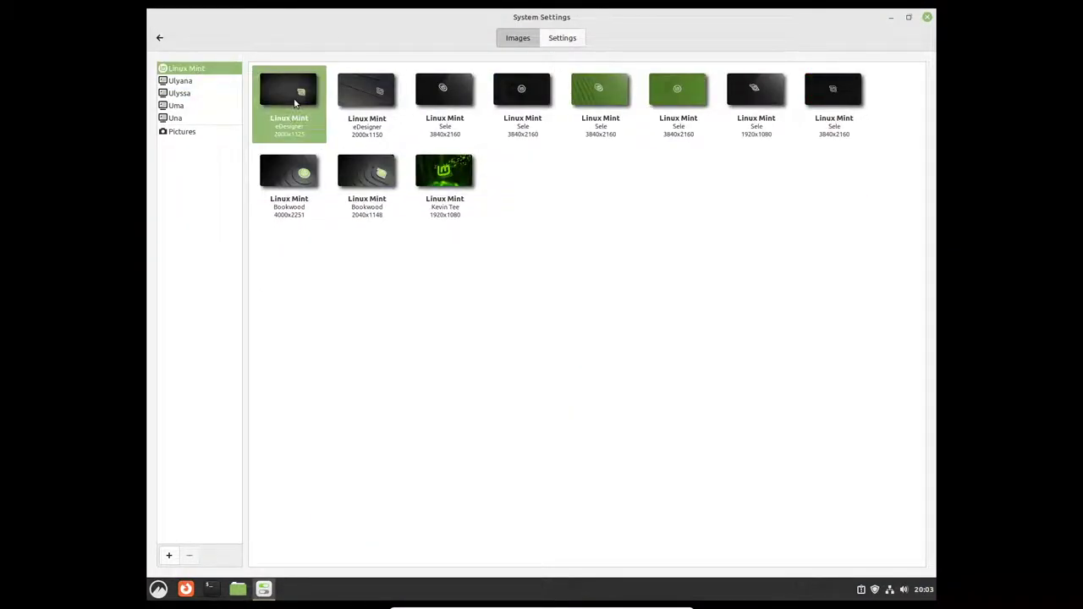
click(893, 17)
click(160, 37)
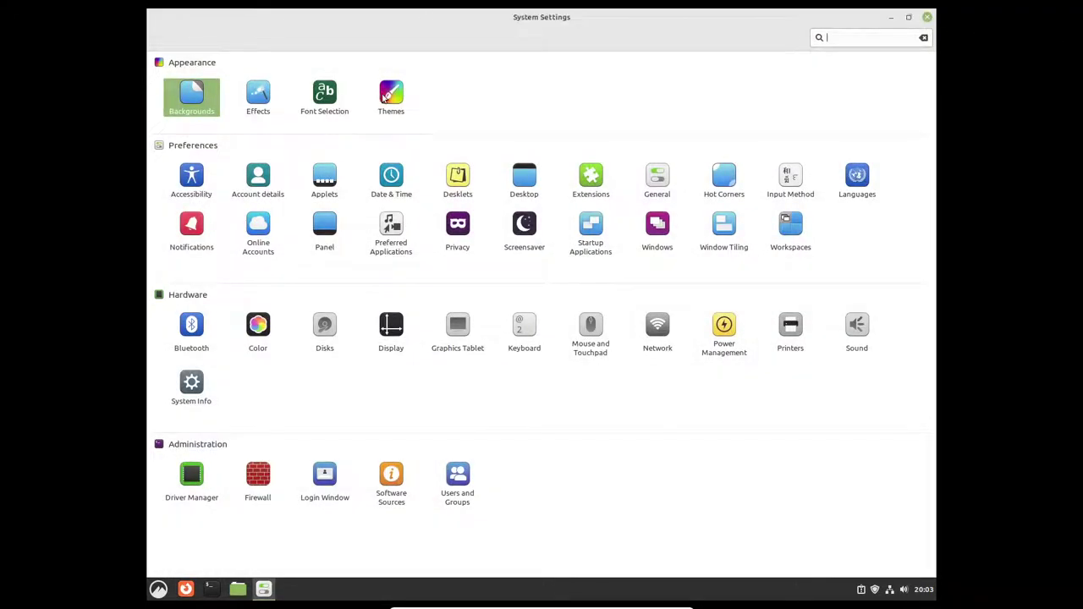
Step: Switch the icon theme to HighContrast, preview it in the menu, and return to the overview
click(385, 97)
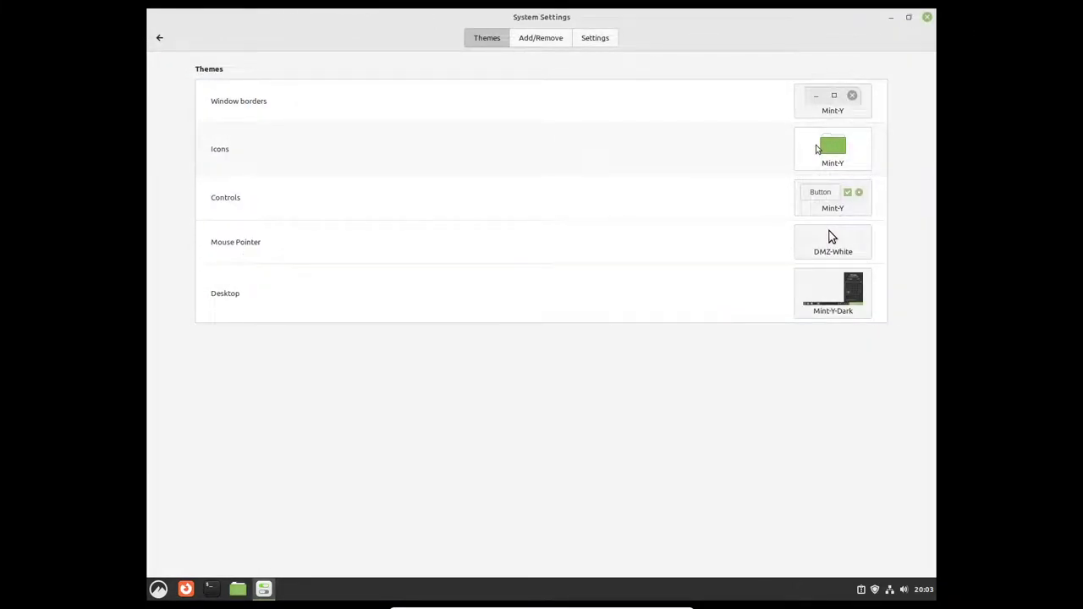
click(833, 149)
click(919, 79)
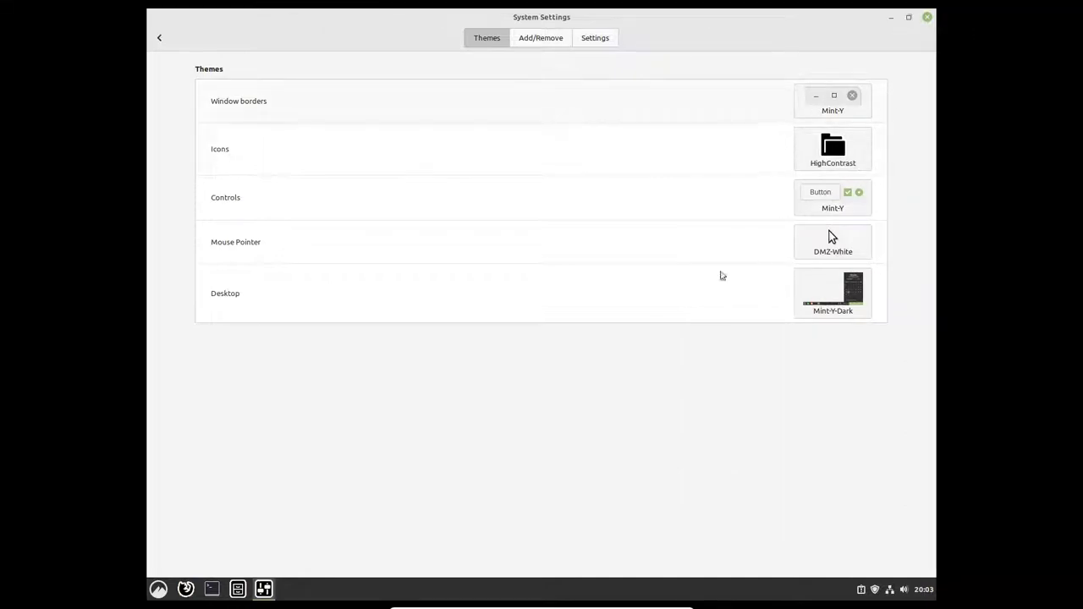
click(158, 590)
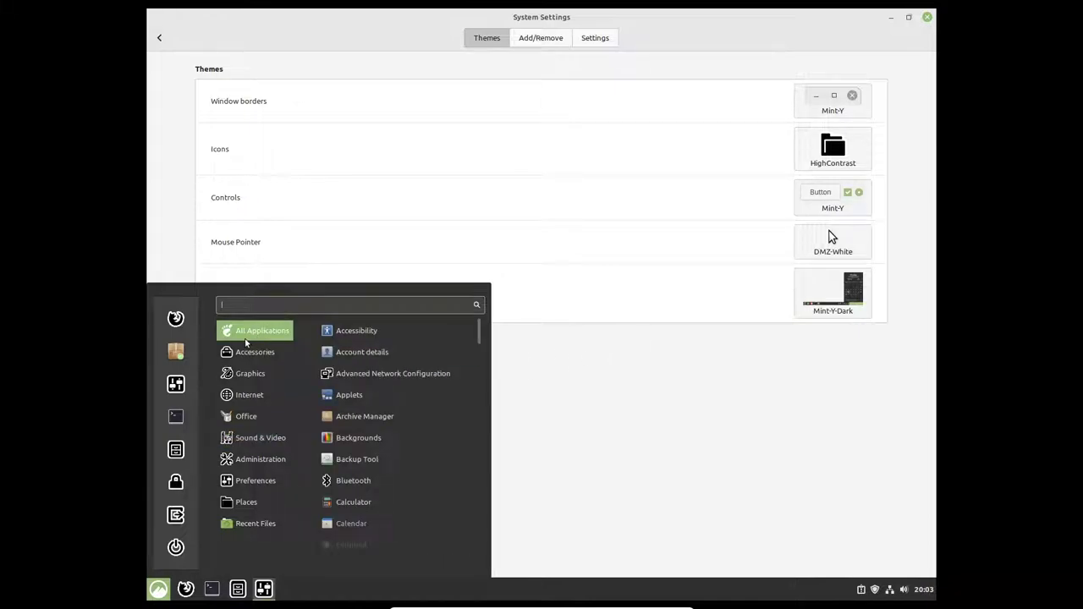
click(622, 360)
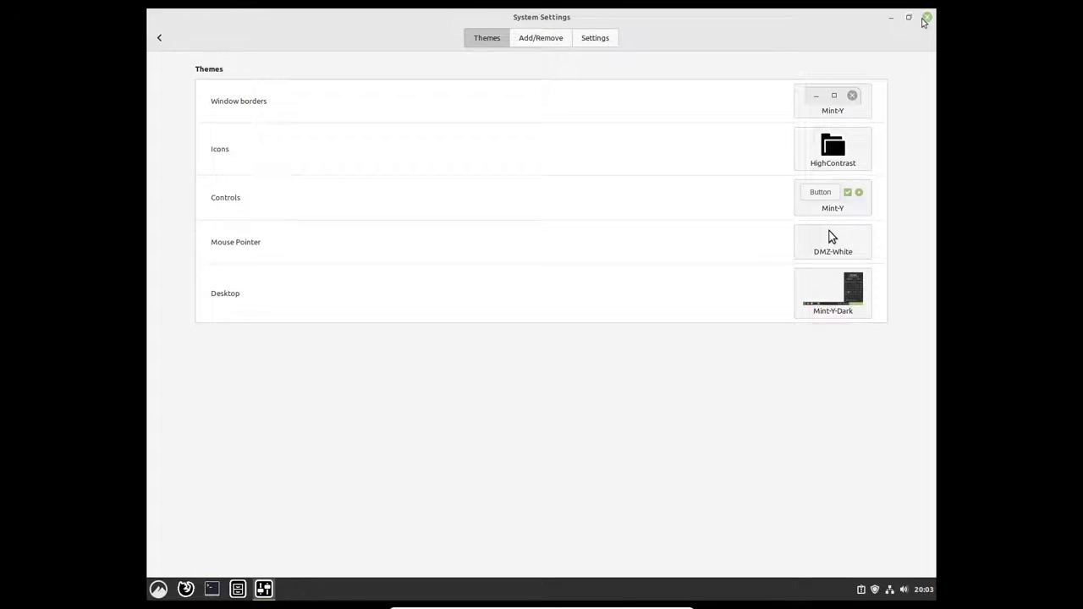
click(159, 39)
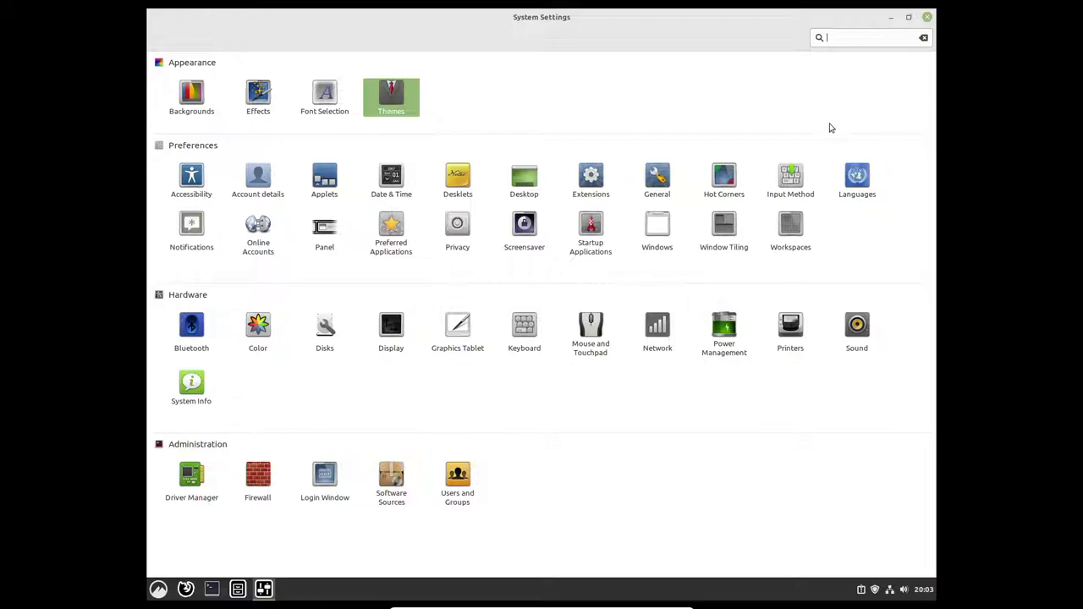
Step: Close System Settings and move Software Manager above Firefox in the menu favourites
click(927, 18)
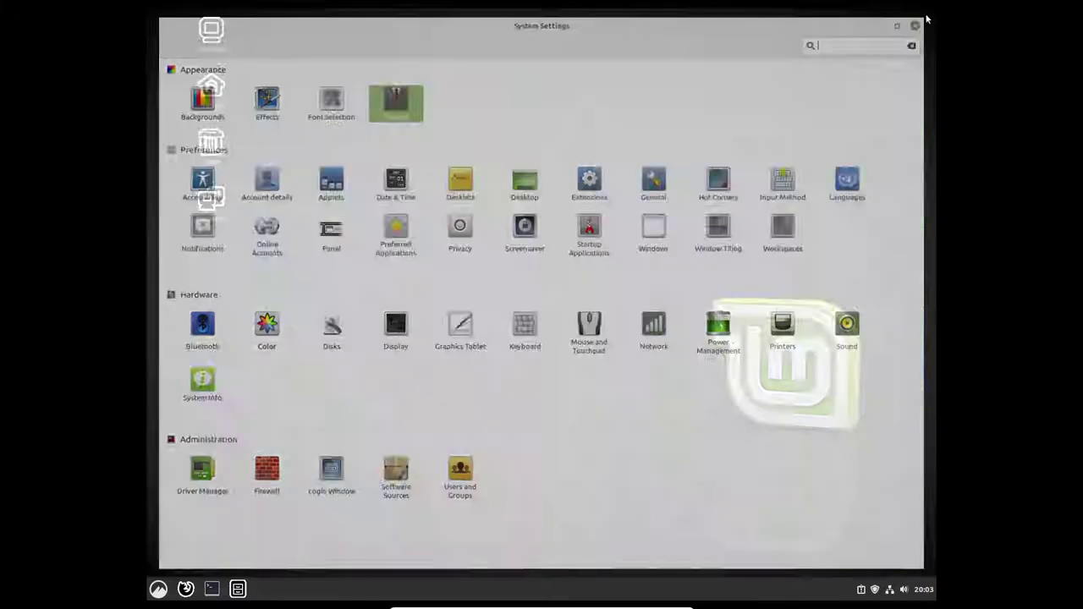
click(158, 589)
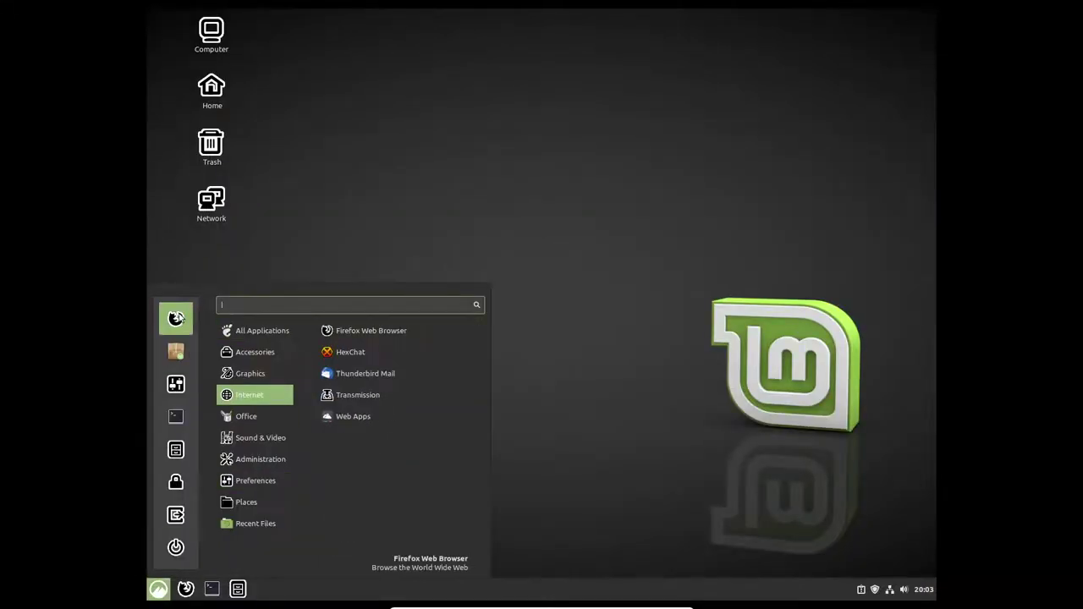
drag(175, 351, 176, 320)
key(Up)
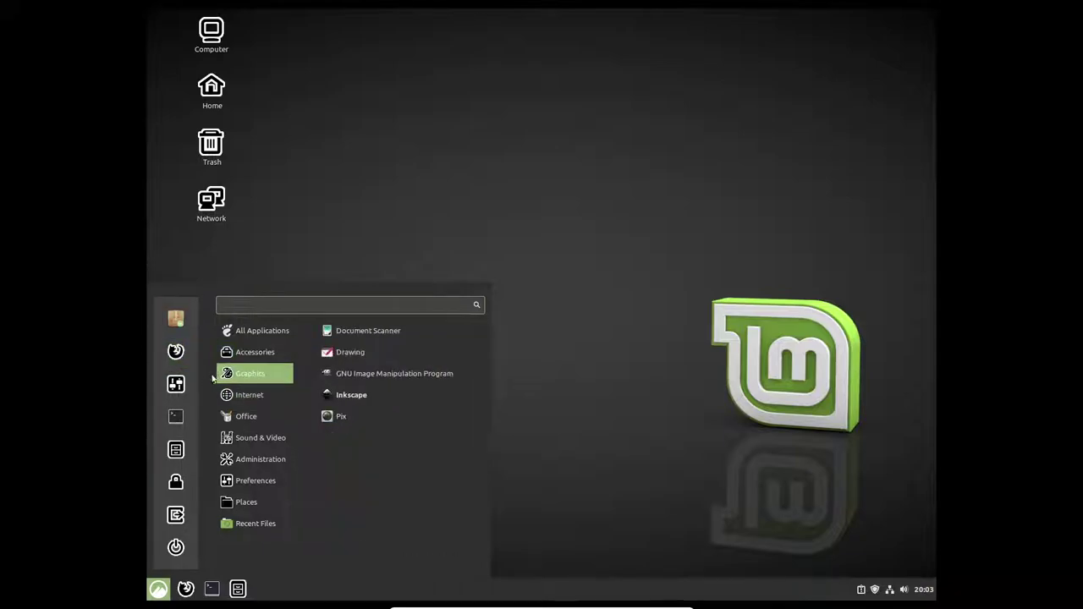
Step: Unpin Firefox from the panel and launch Software Manager from the menu favourites
right_click(185, 594)
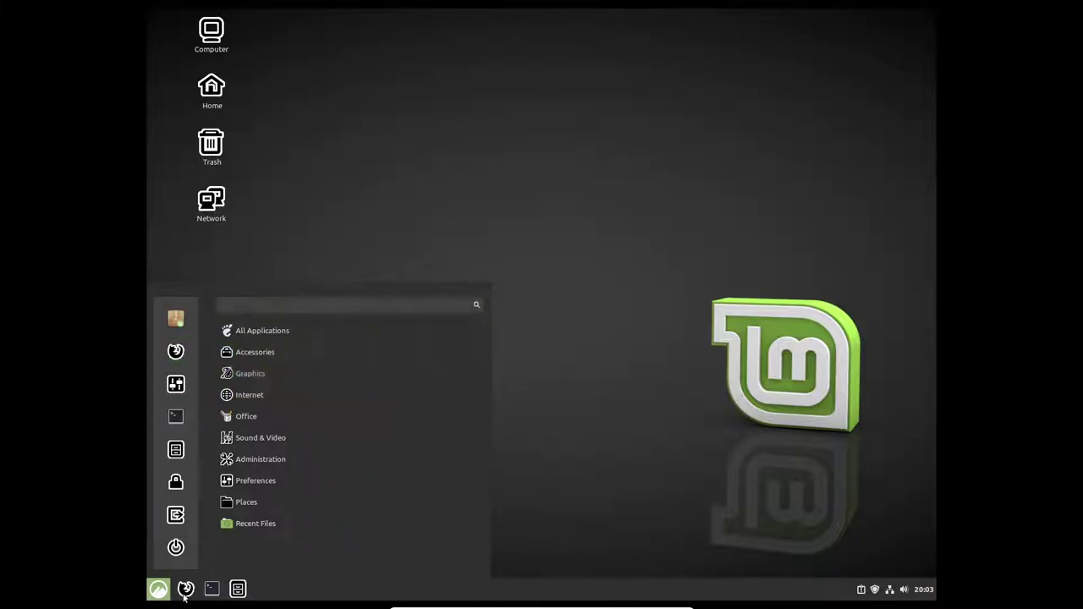
right_click(190, 587)
click(206, 563)
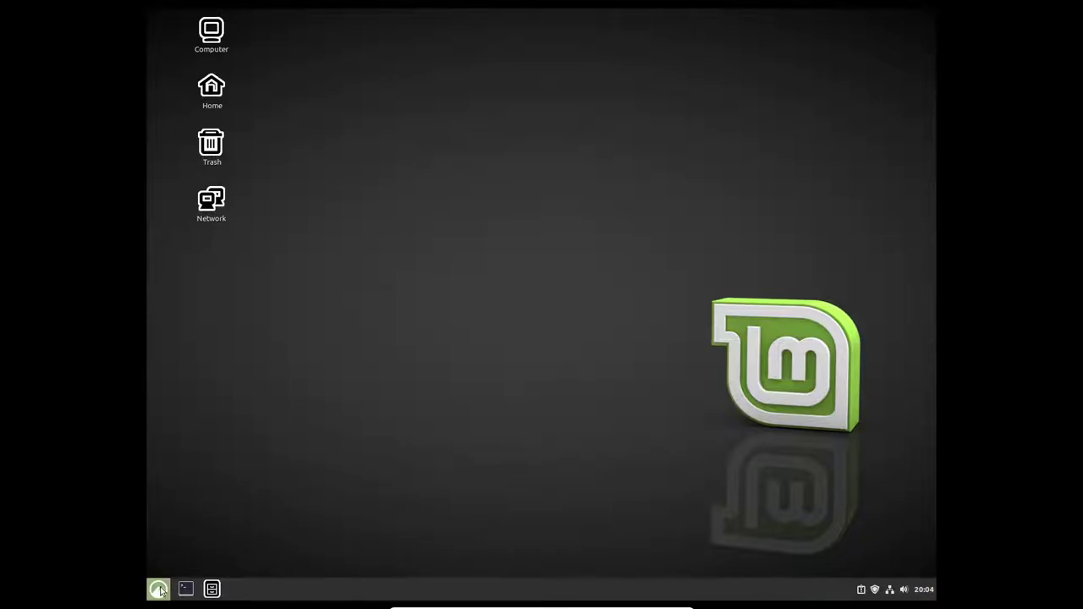
click(159, 589)
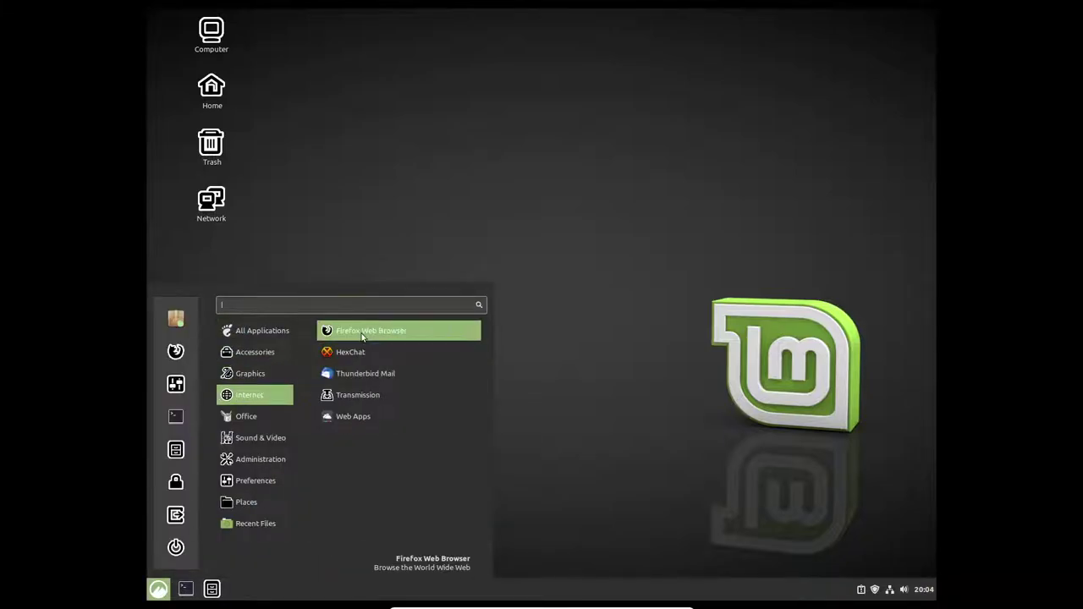
click(175, 321)
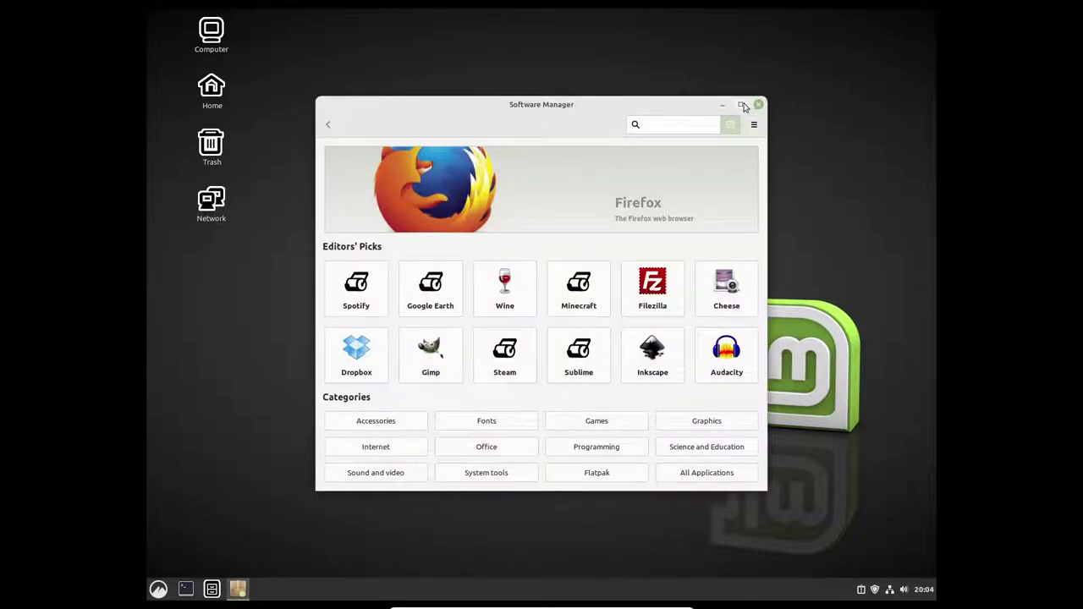
Step: Maximize Software Manager, search 'librew' and install the LibreWolf Flatpak
click(745, 106)
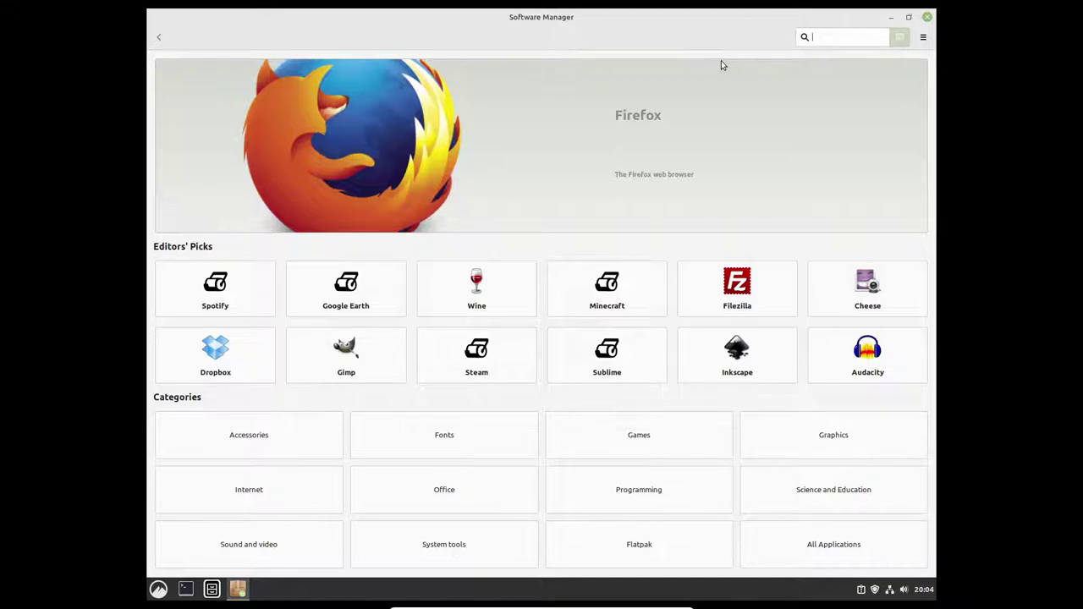
text(librew)
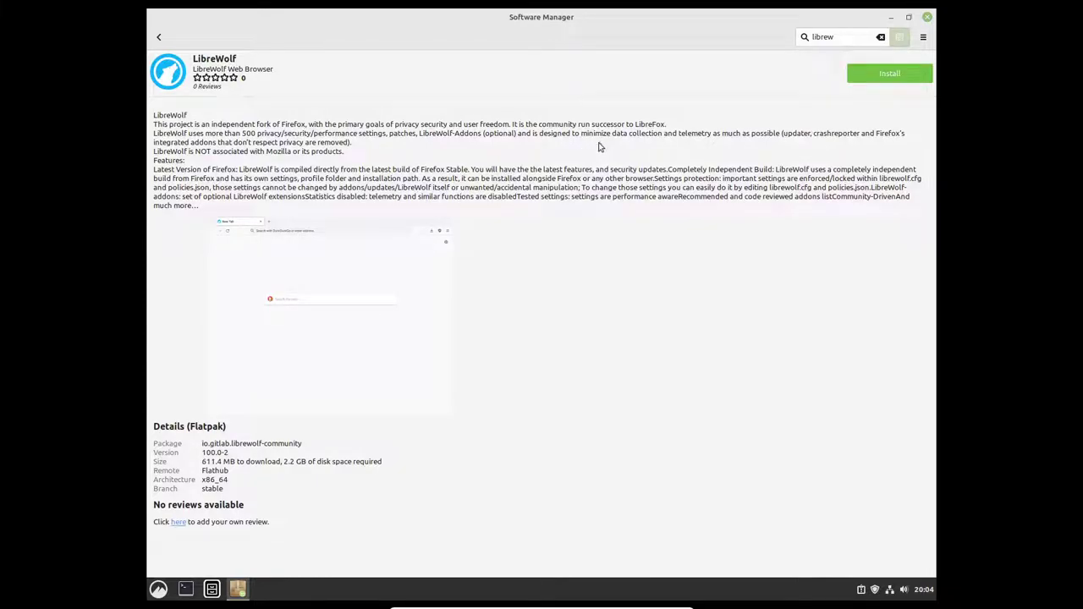
click(879, 74)
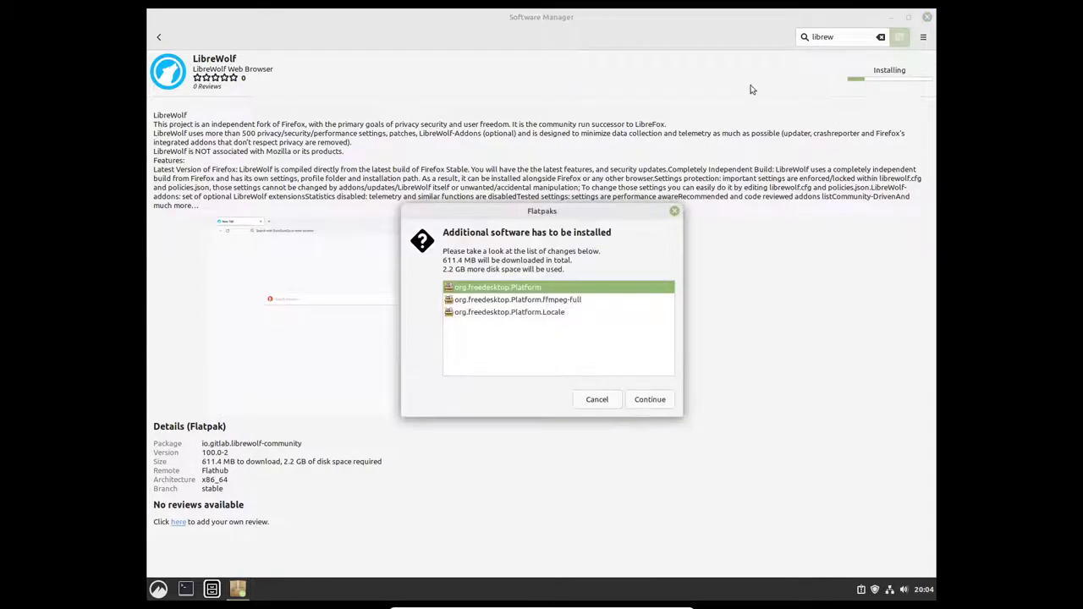
Step: Accept the extra Flatpak runtimes for LibreWolf and restore Software Manager to a smaller window
click(661, 404)
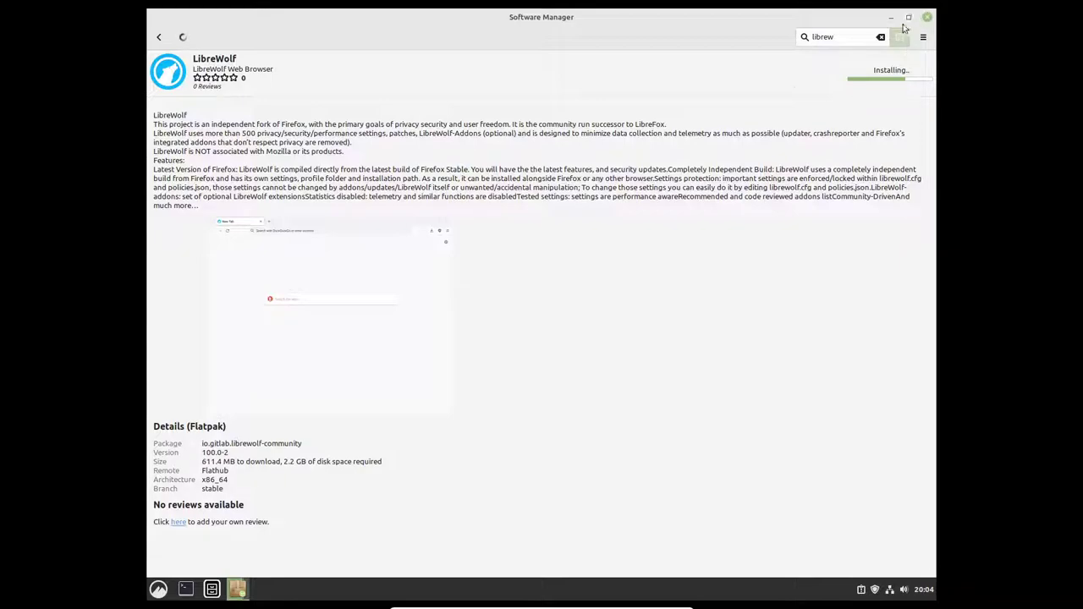
click(156, 595)
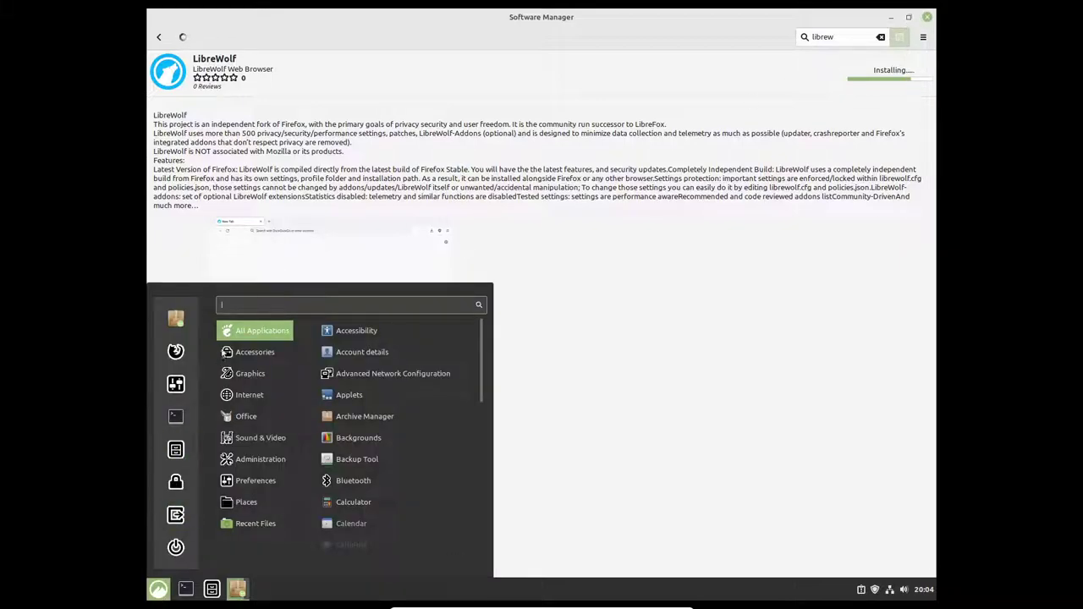
mouse_move(239, 356)
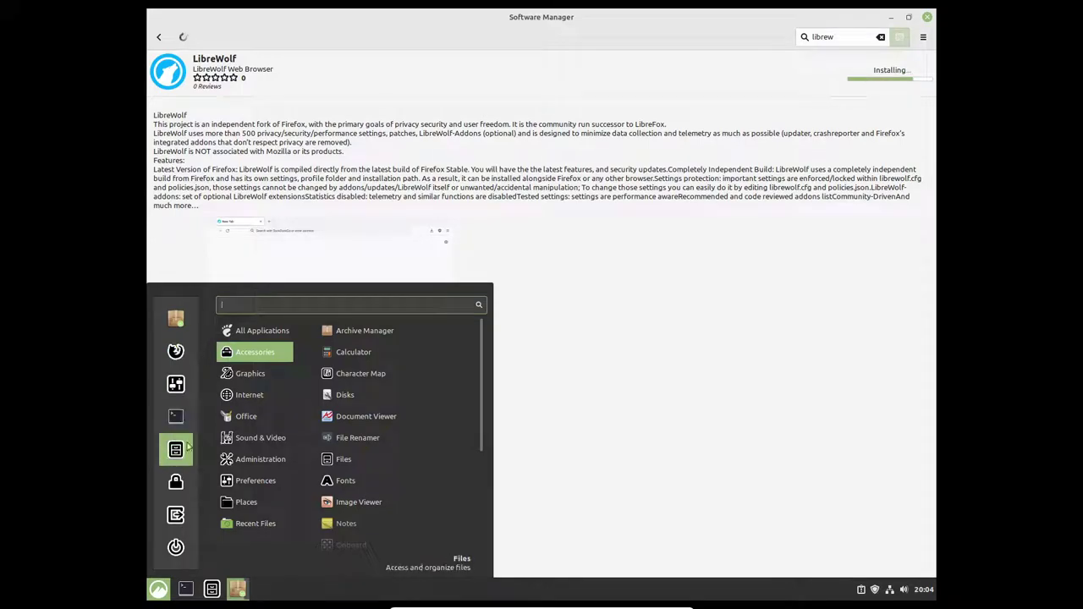
mouse_move(246, 415)
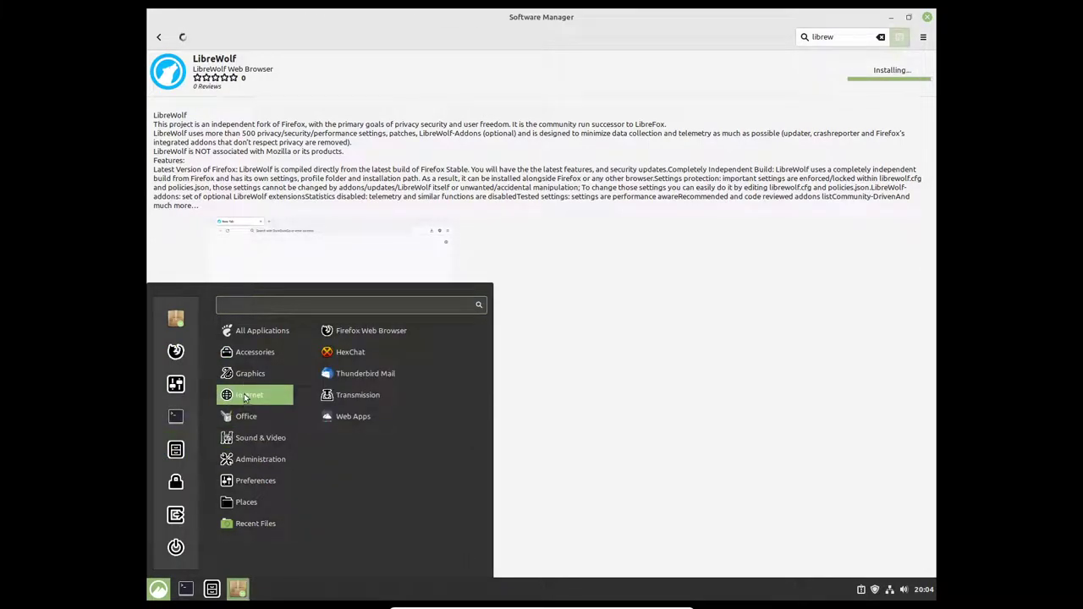
mouse_move(247, 383)
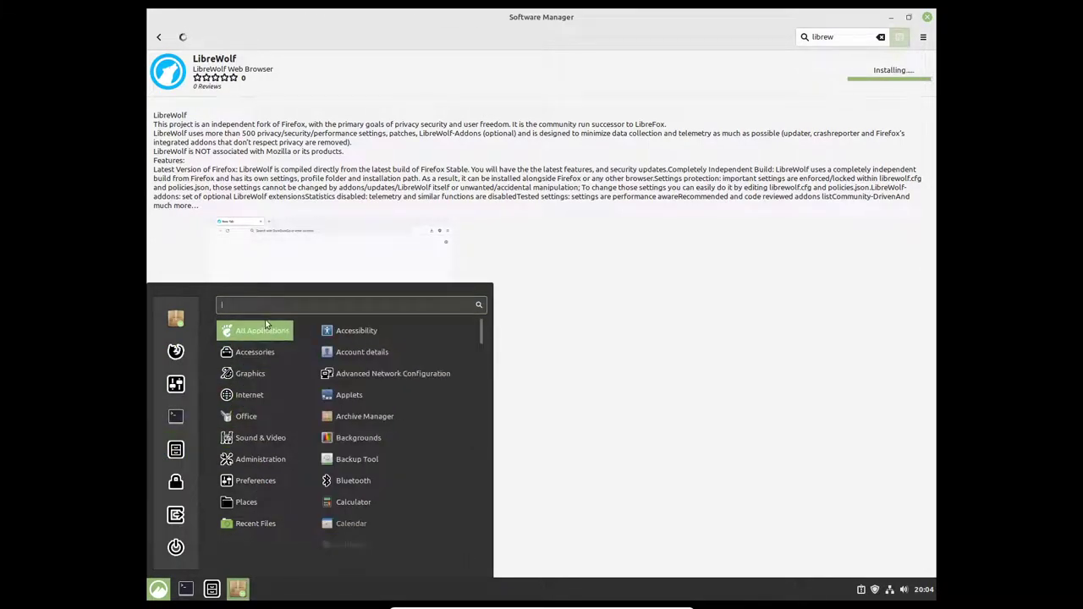
click(676, 205)
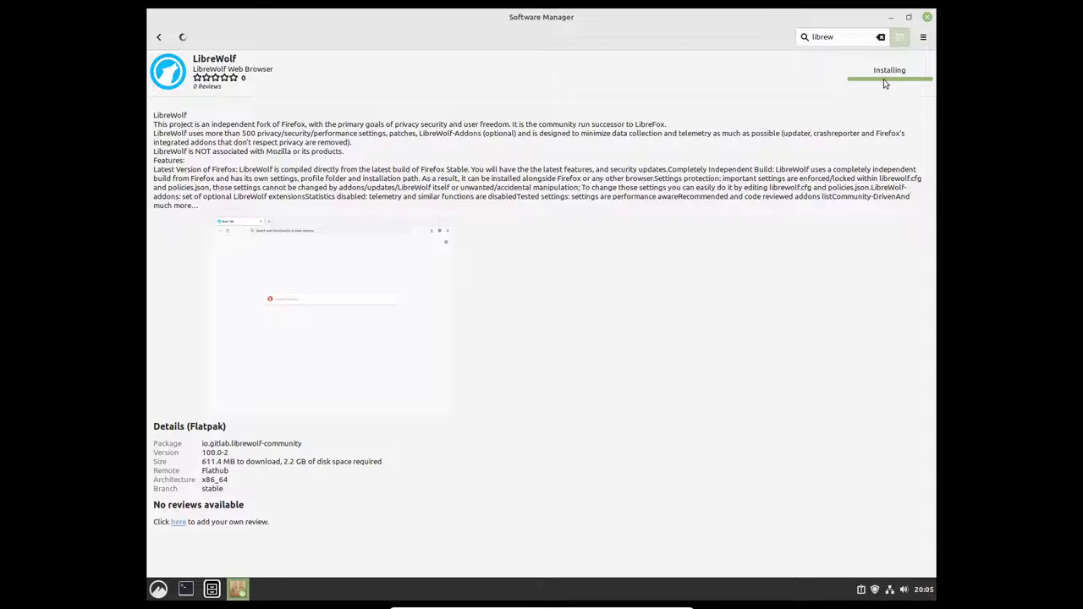
double_click(572, 22)
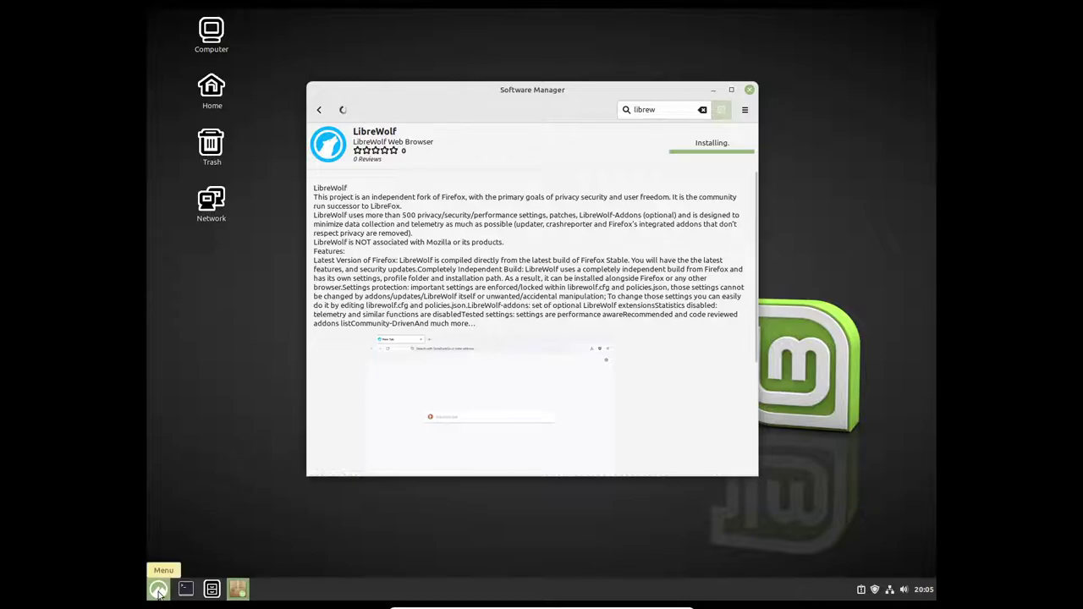
Step: Open a maximized terminal, get a root shell with sudo -s, and run apt install wine
click(185, 590)
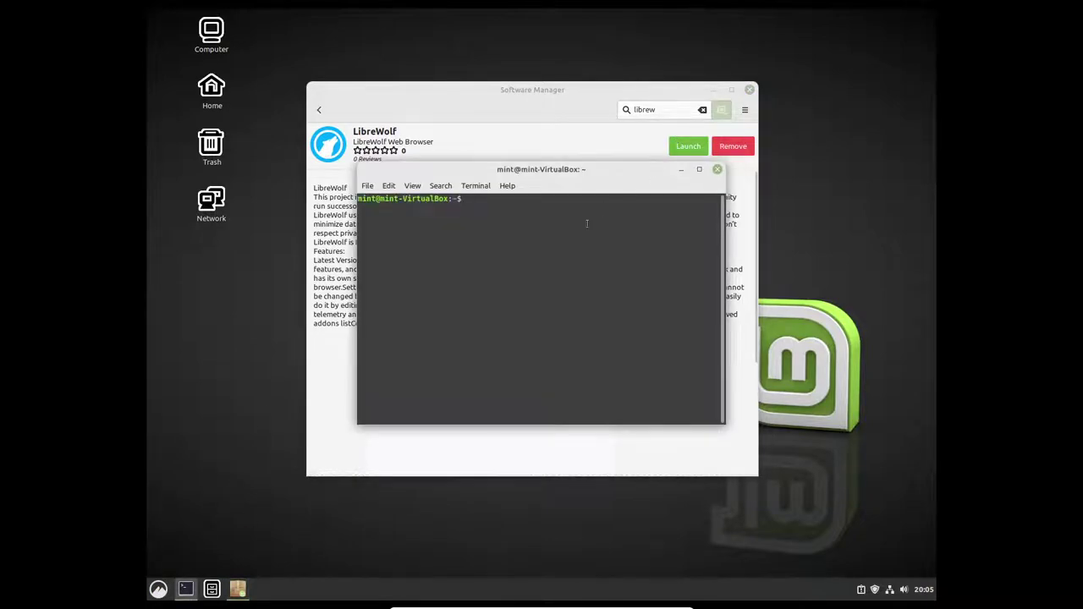
click(700, 171)
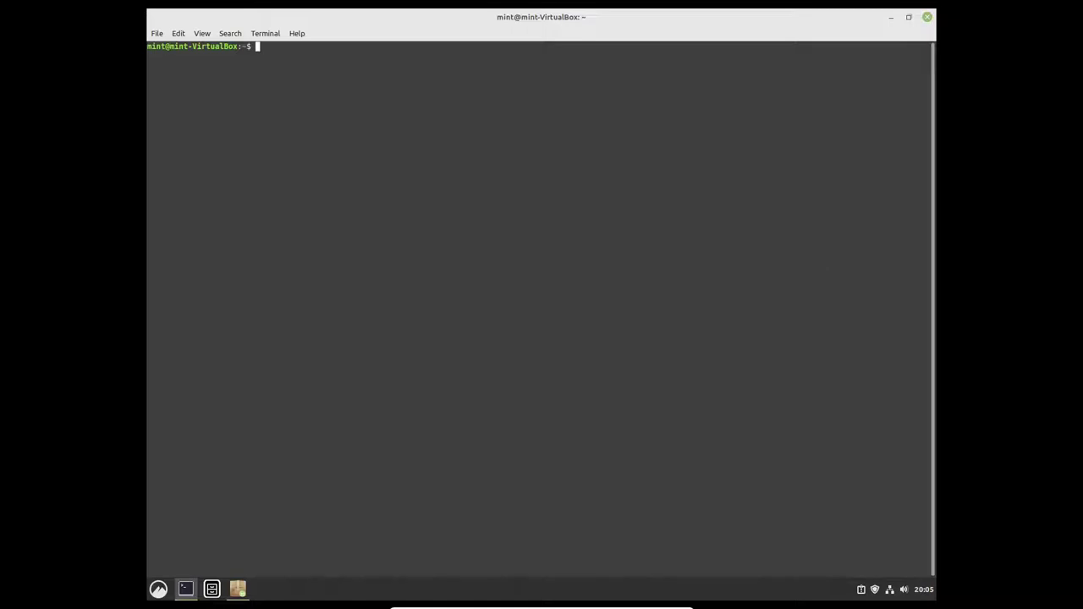
text(sudo -s)
key(Return)
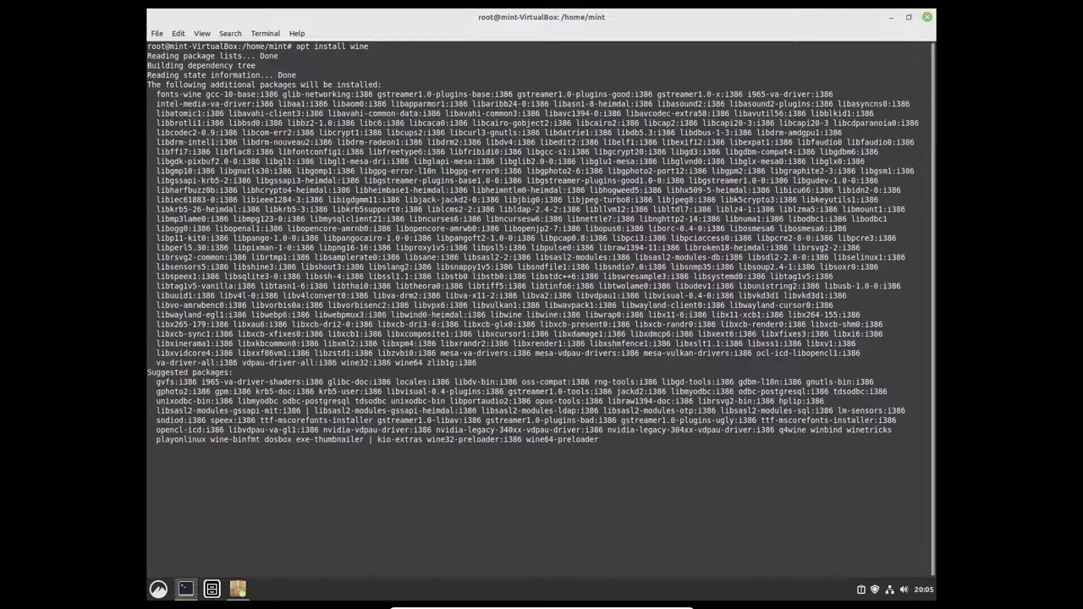
key(Return)
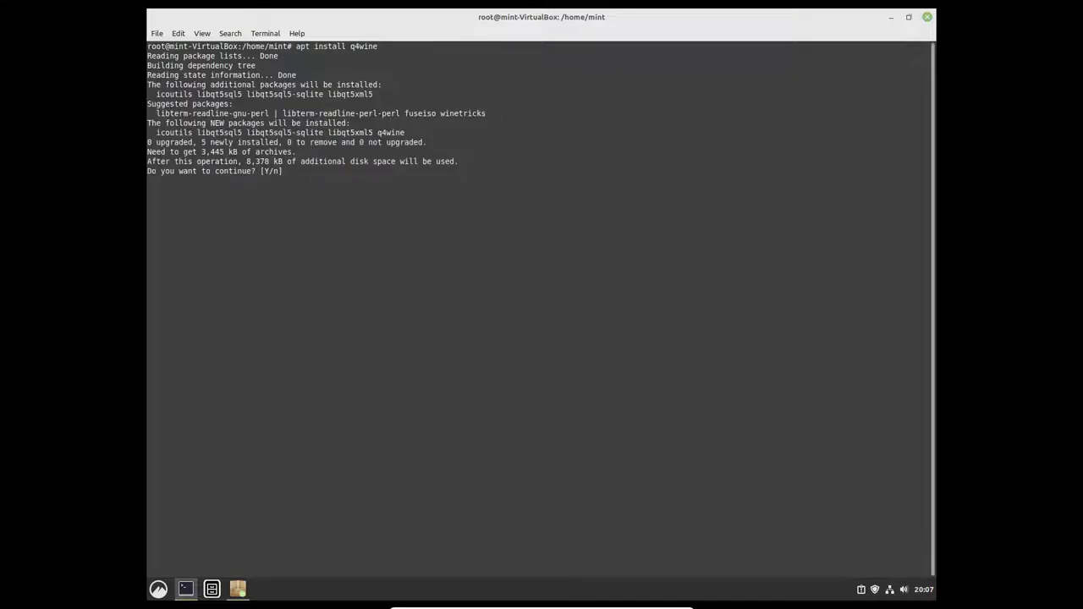
Step: Confirm the q4wine install with y, let it finish, and close the terminal
text(y)
key(Return)
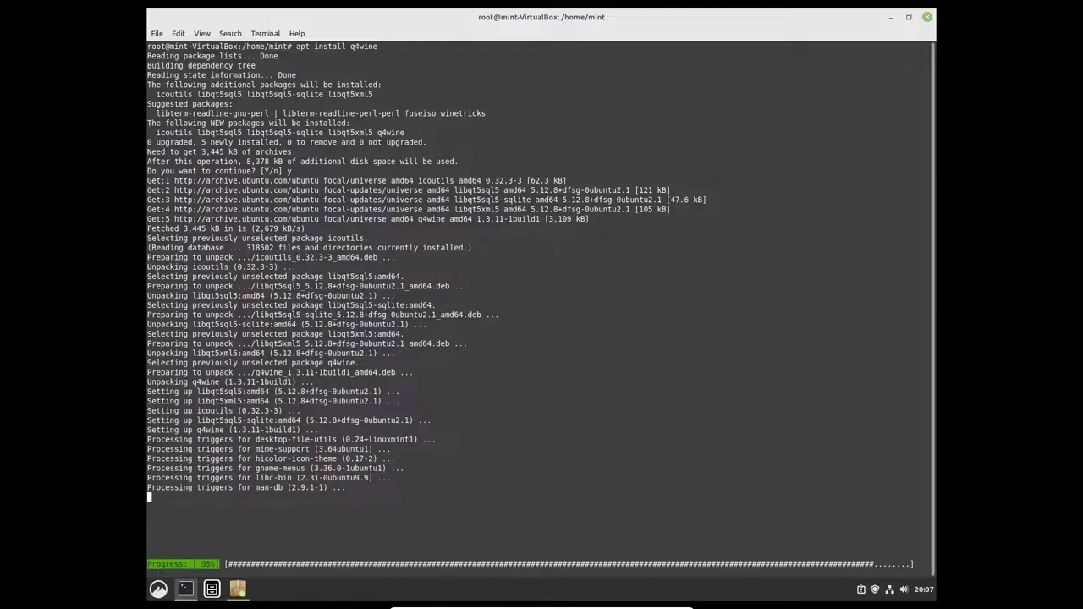
click(928, 17)
Step: Close the terminal and Software Manager, then add LibreWolf from the Internet menu to the panel
click(630, 340)
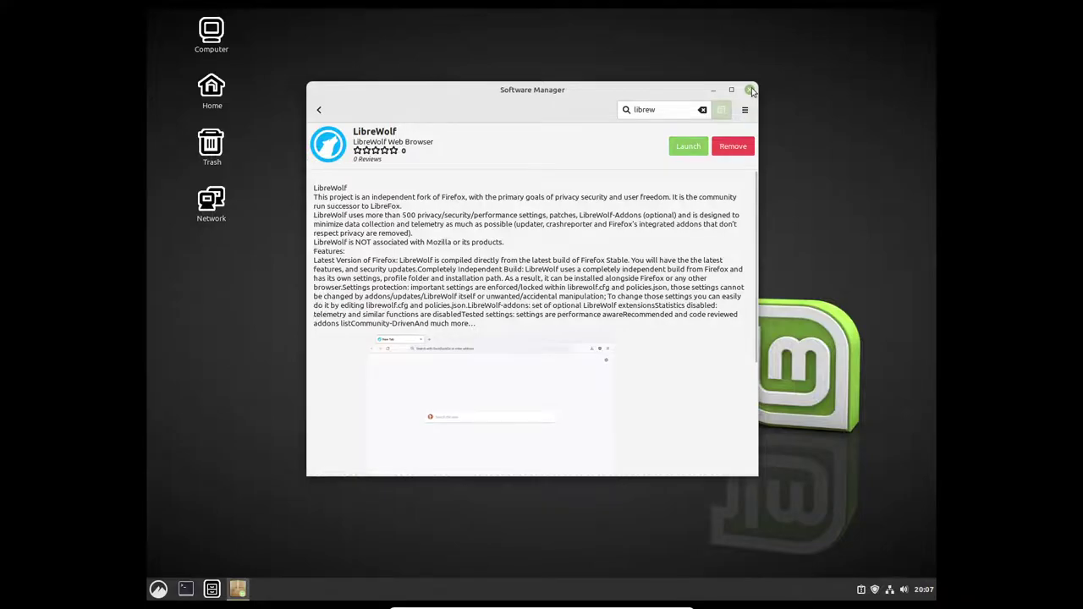
click(749, 89)
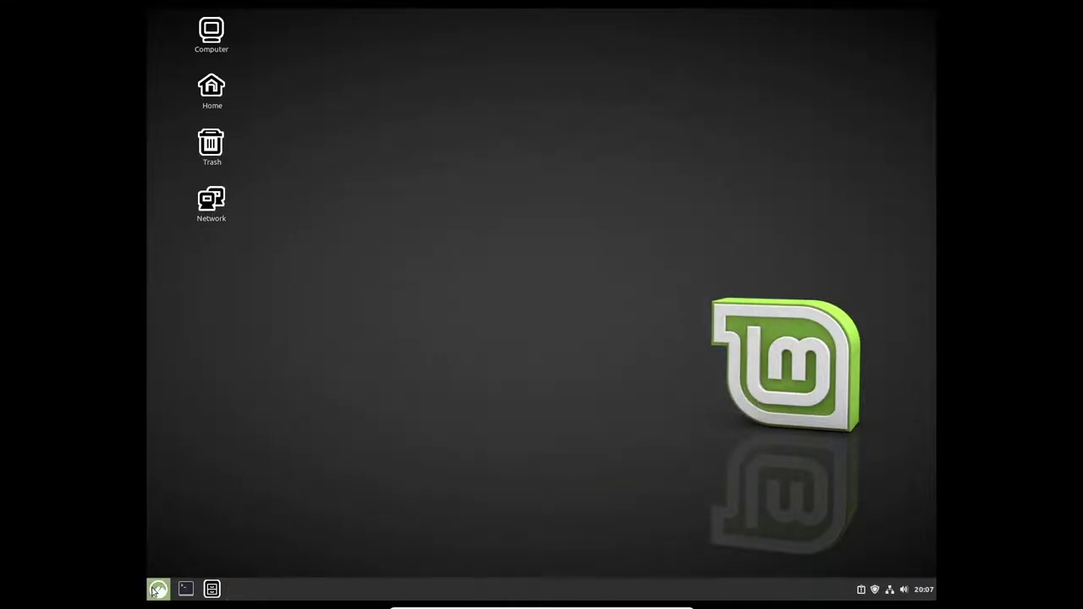
click(158, 589)
mouse_move(254, 394)
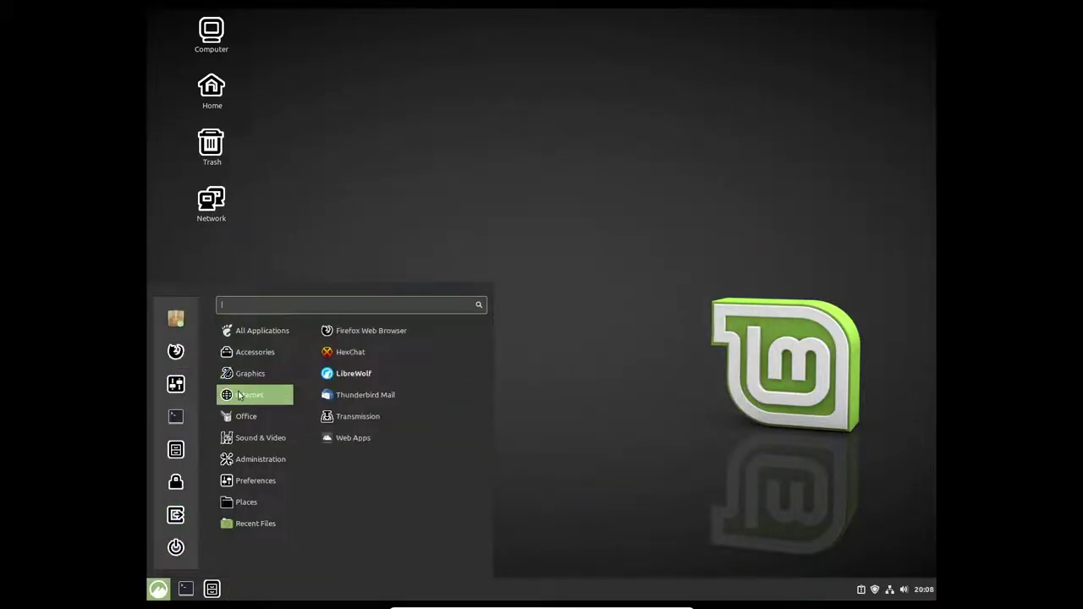
right_click(353, 376)
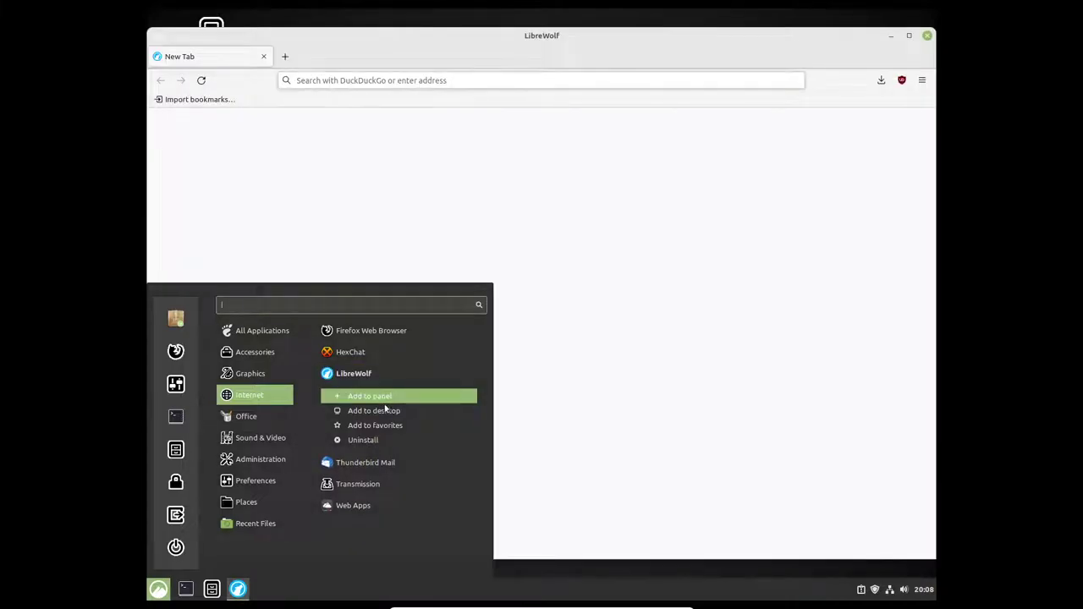
click(384, 405)
Step: Move the LibreWolf launcher to the first panel position and close the LibreWolf window
drag(237, 590, 182, 591)
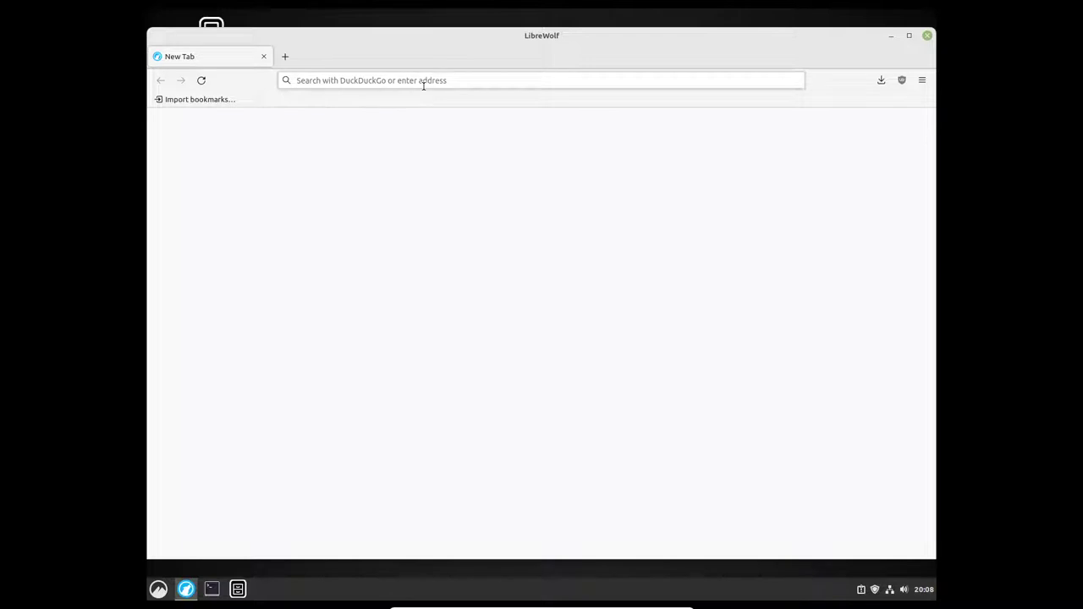
click(263, 58)
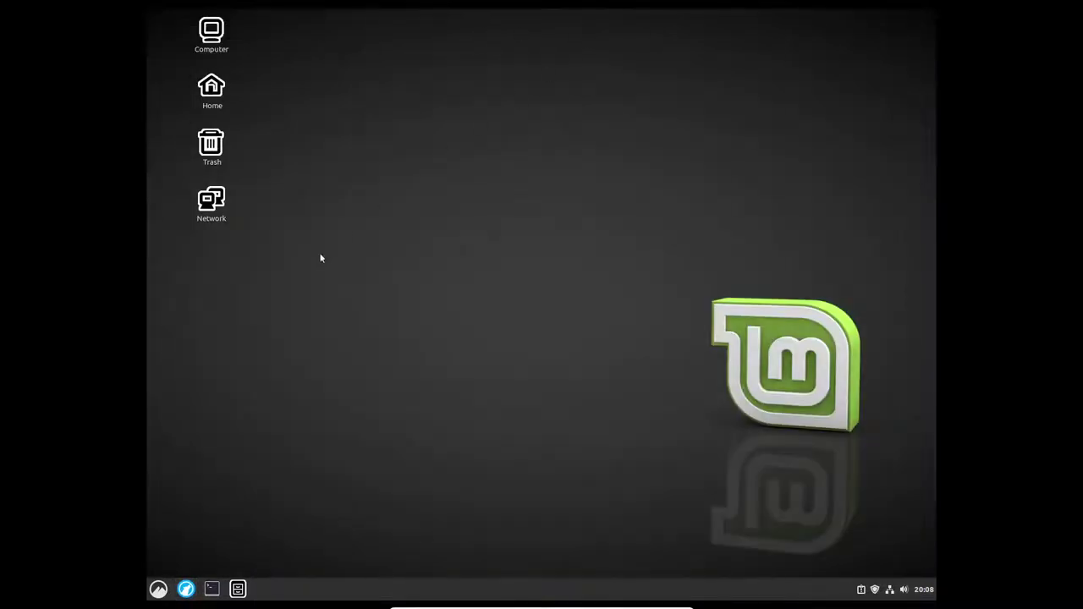
click(154, 587)
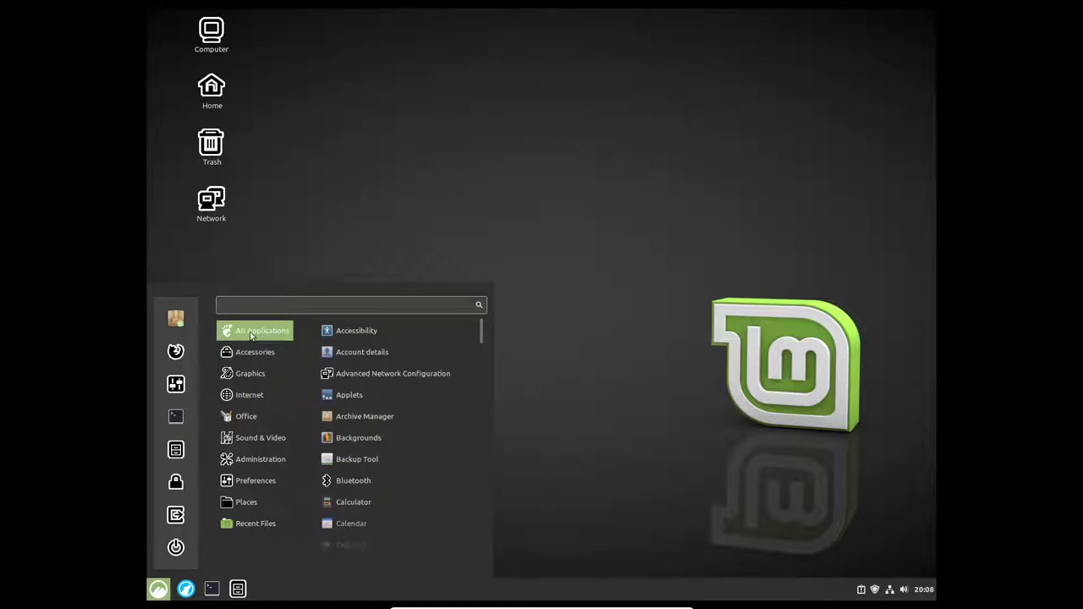
click(436, 174)
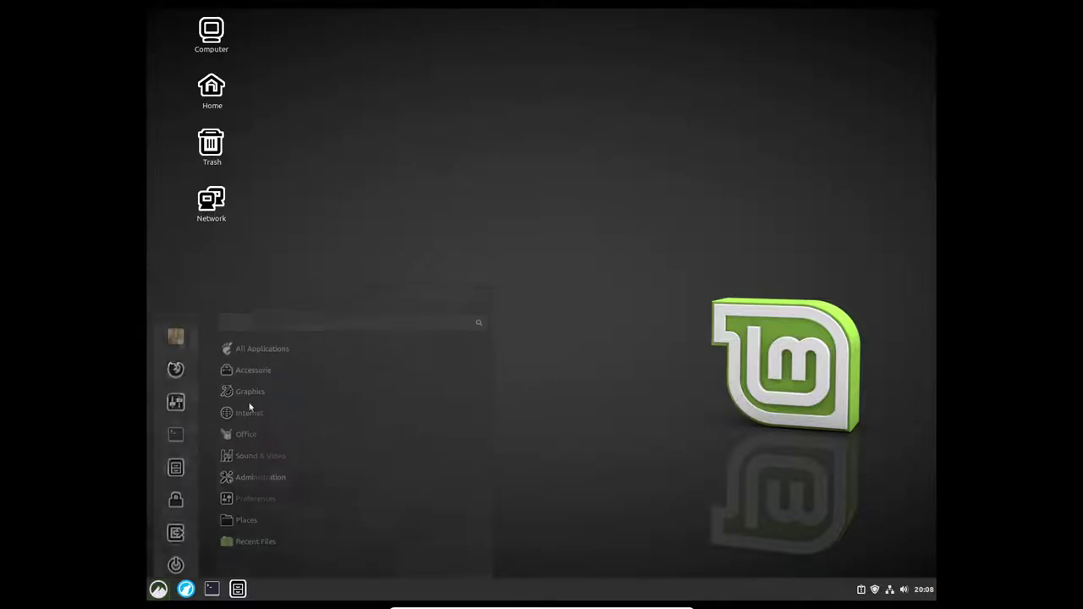
Step: Search a maximized Software Manager for 'freedoom' and install the Freedoom: Phase 1 Flatpak
click(158, 589)
click(348, 224)
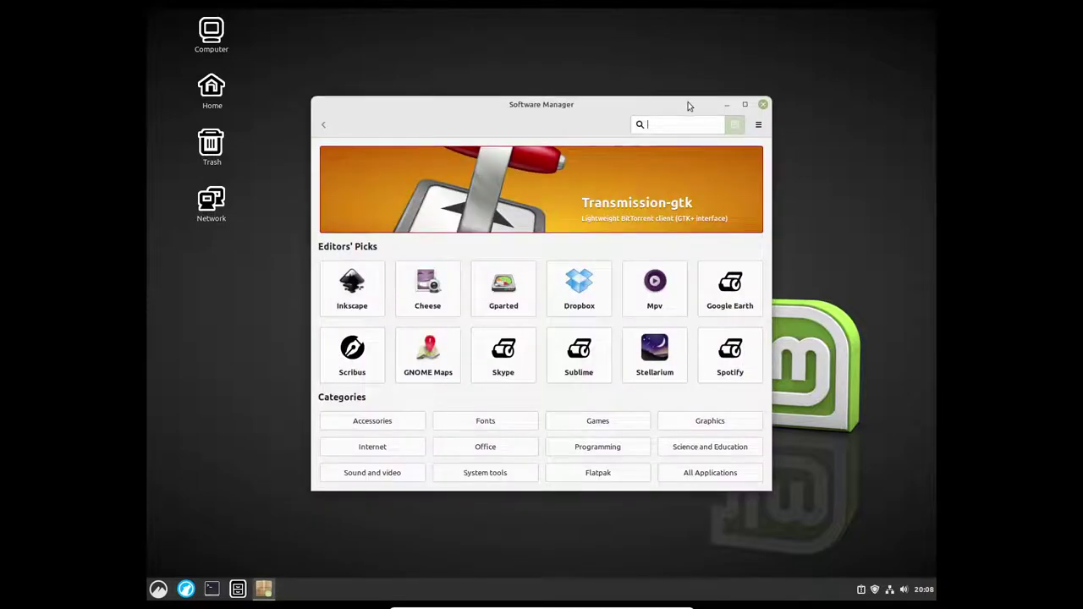
click(745, 106)
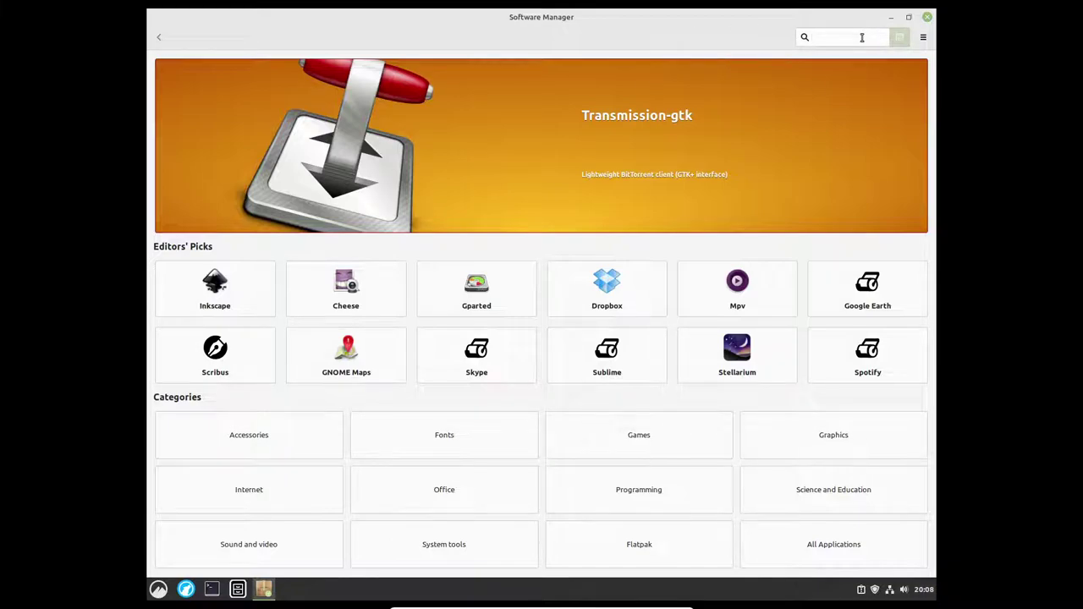
text(eedoom)
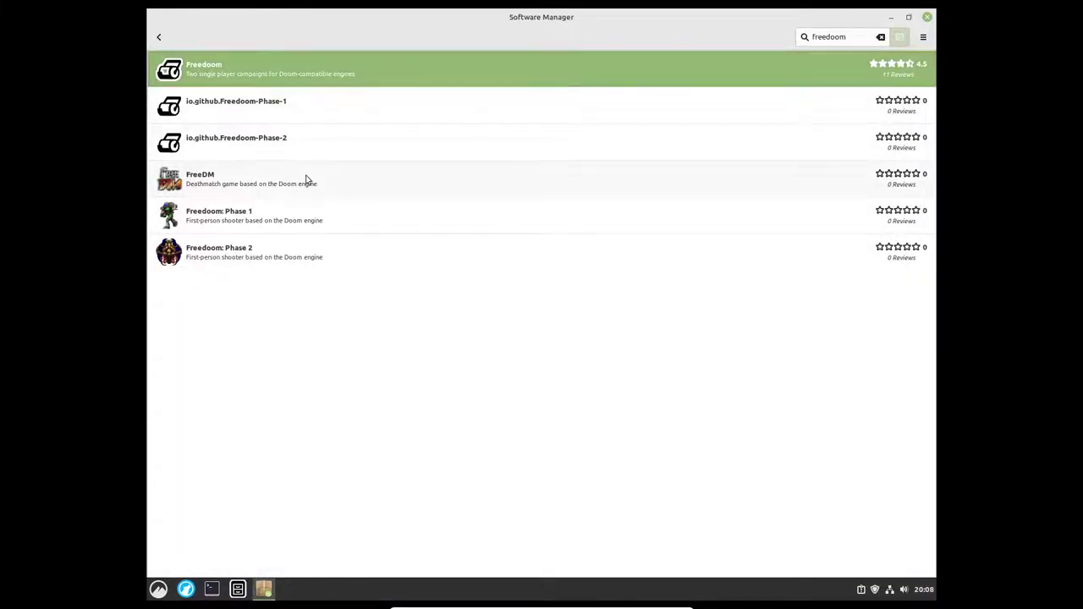
click(318, 211)
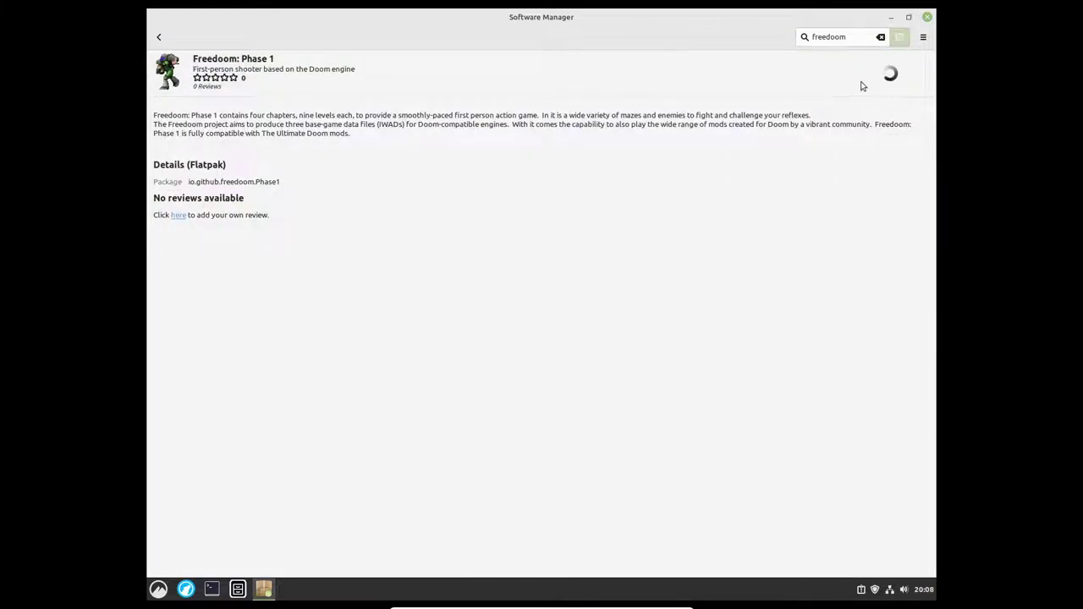
click(866, 78)
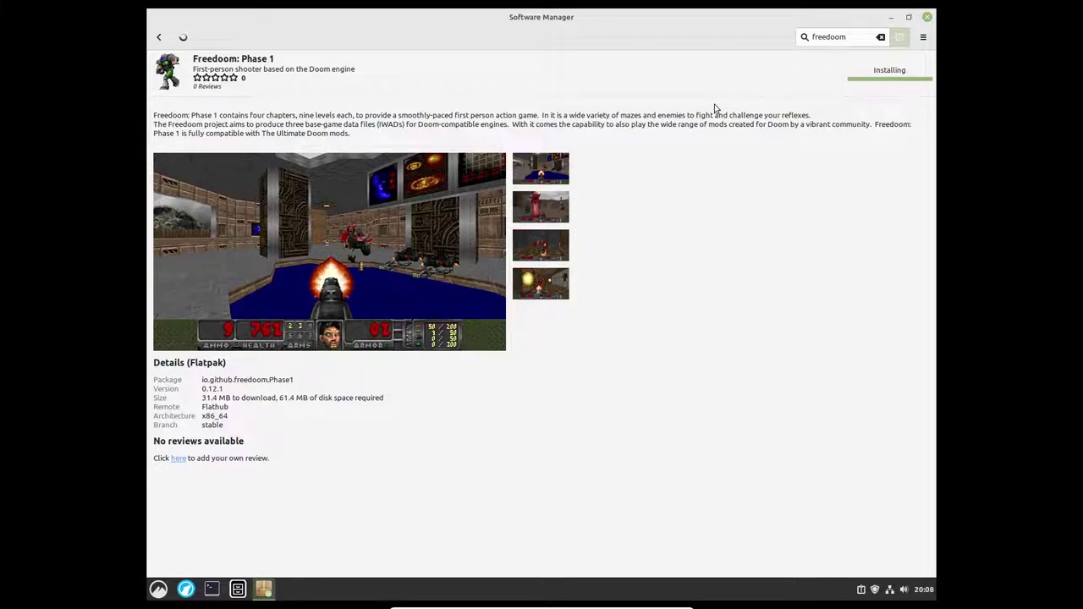
click(890, 18)
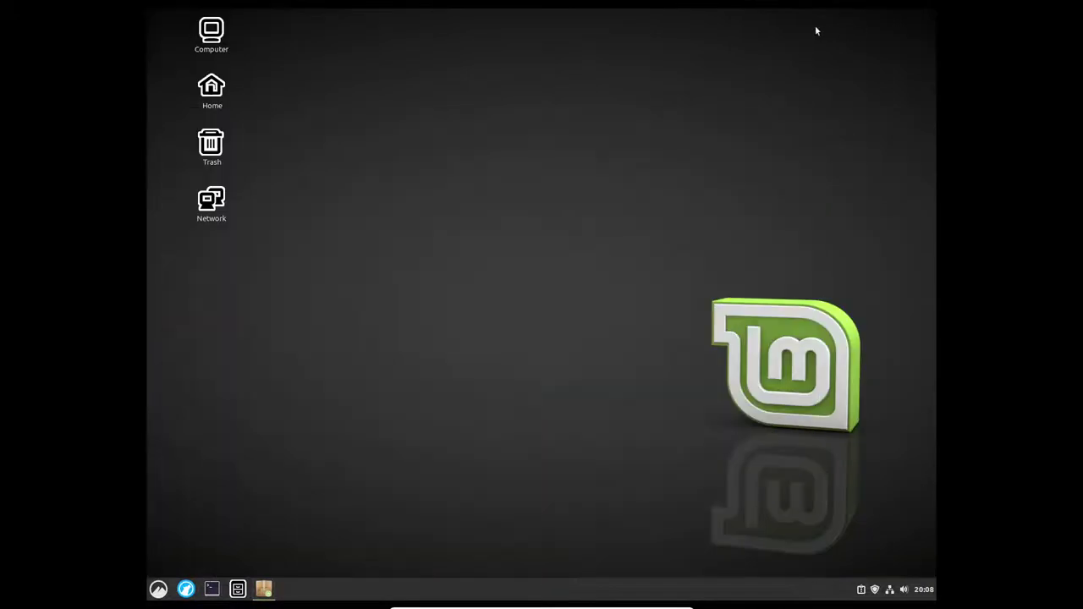
Step: Search Software Manager for 'nexu' and view the Nexuiz Classic details page
click(263, 589)
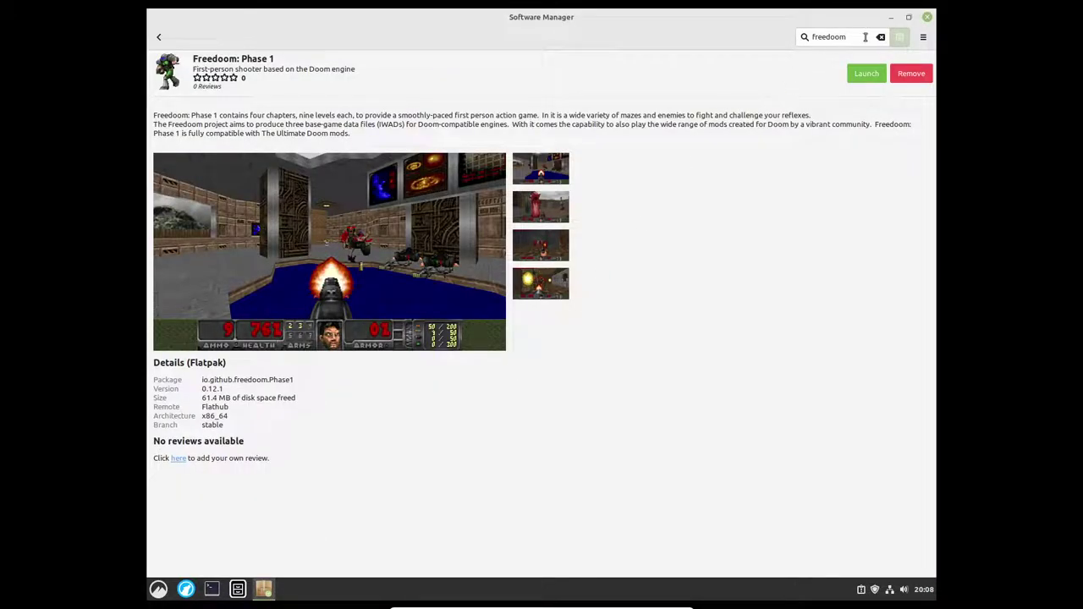
click(881, 37)
text(nexu)
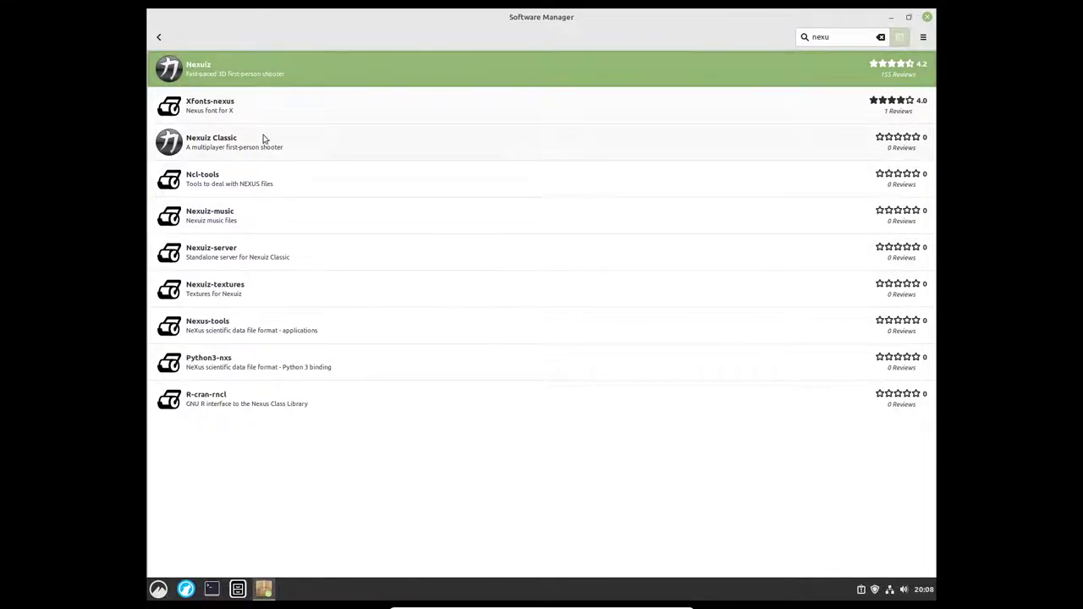
click(264, 138)
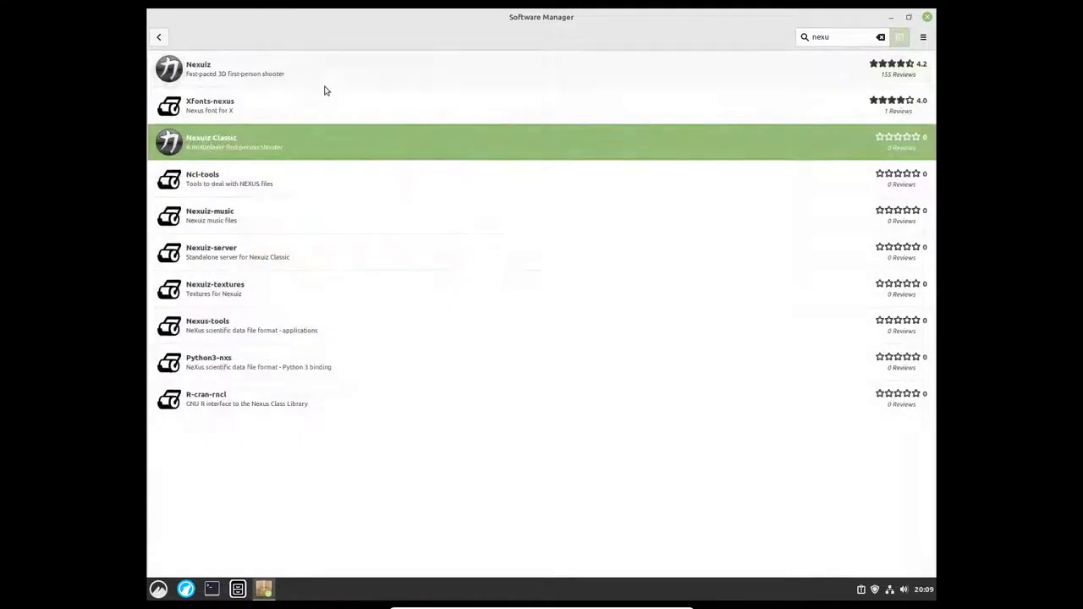
click(160, 37)
Step: Start installing Nexuiz, cancel the Authenticate dialog, and return to the nexu results
click(321, 68)
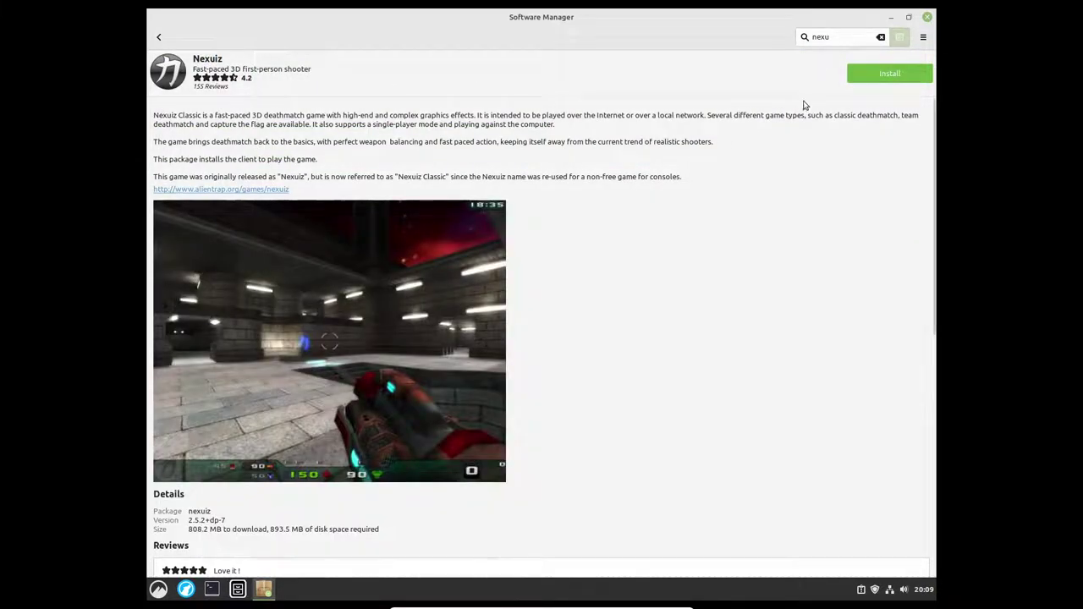
click(878, 76)
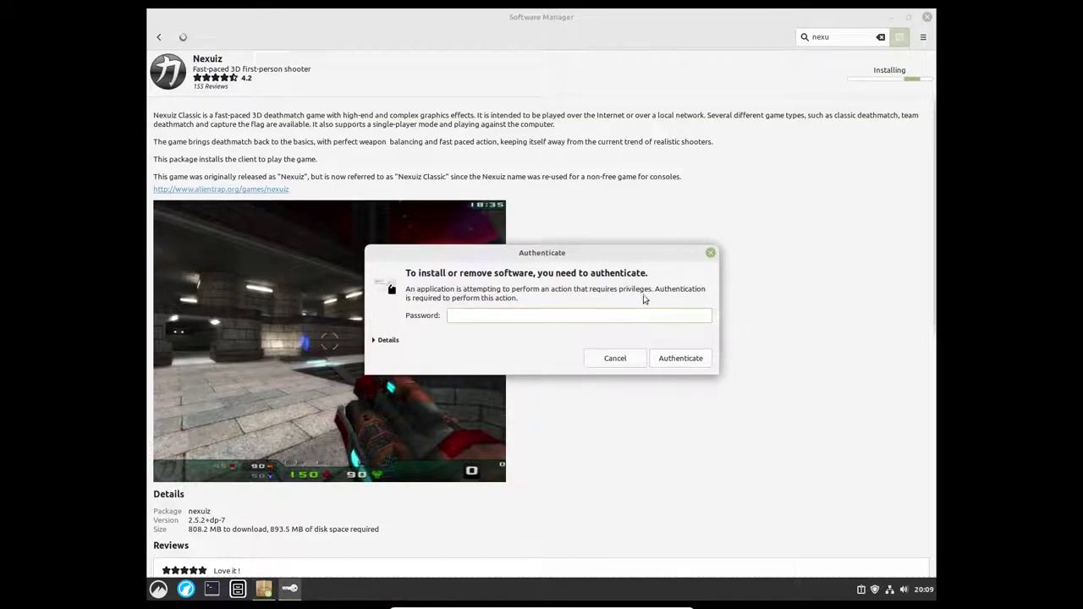
text(•••)
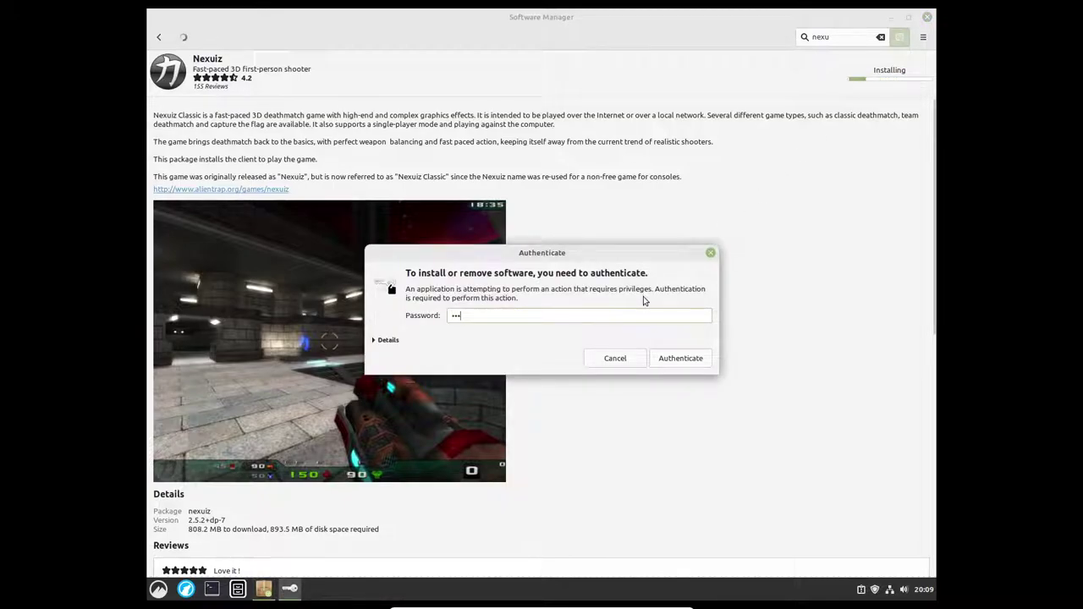
click(623, 360)
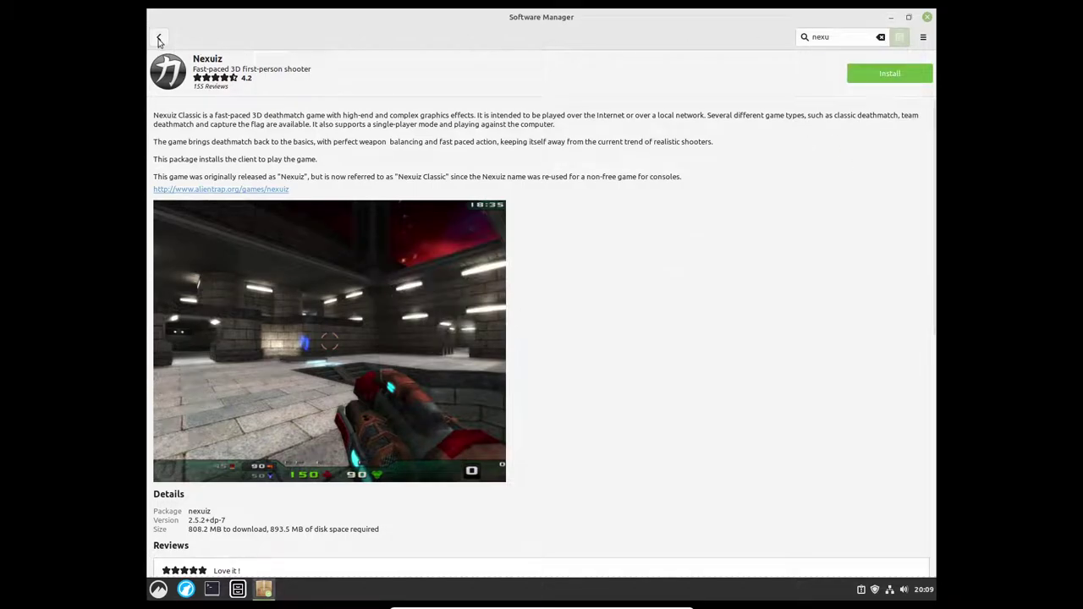
click(160, 37)
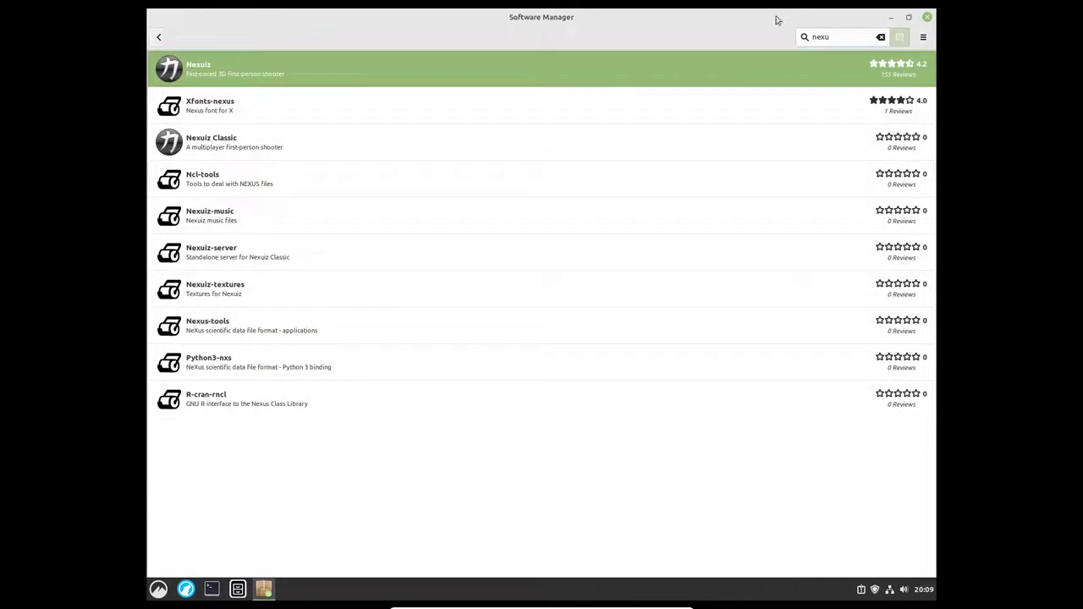
Step: Launch Freedoom Phase 1 from Games, decline sending hardware data, and exit on the OpenGL 3.3 error
click(928, 17)
click(158, 589)
mouse_move(241, 366)
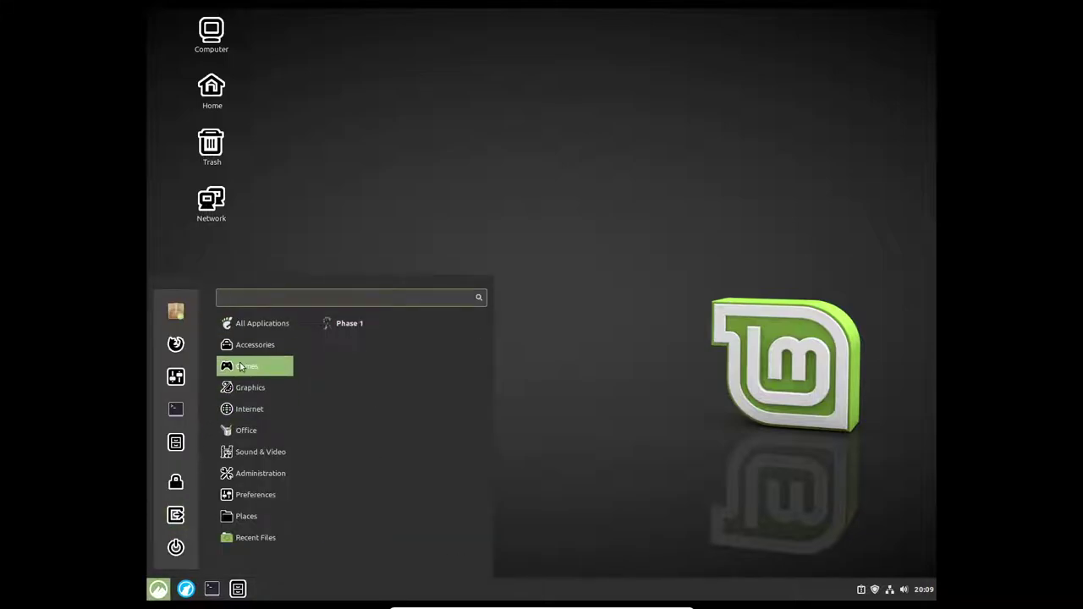
click(378, 327)
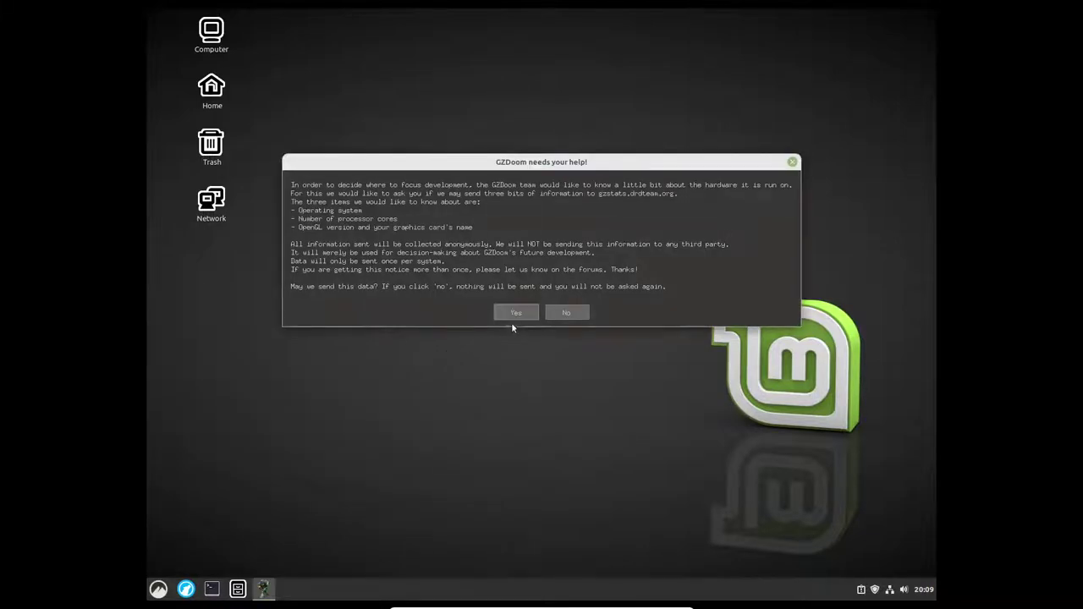
click(566, 313)
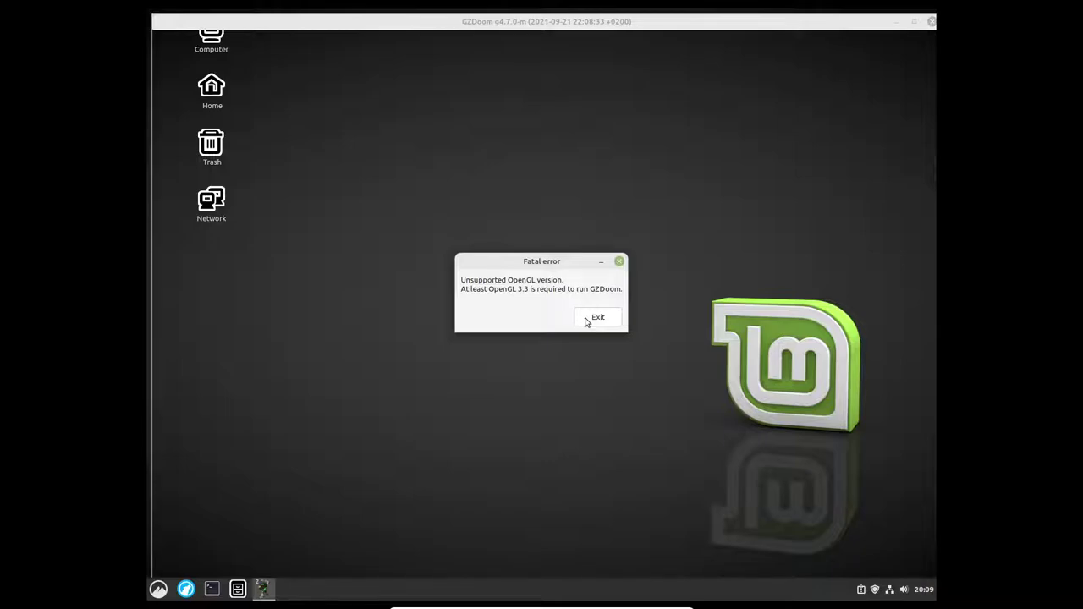
click(592, 317)
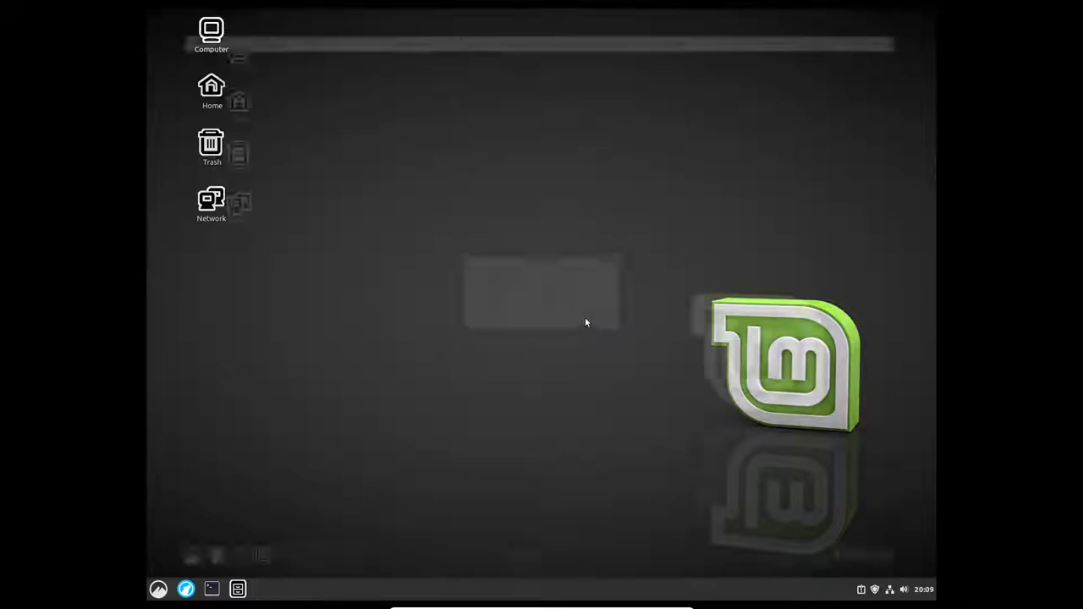
Step: Launch Software Manager and search for 'prboom'
click(159, 589)
mouse_move(259, 366)
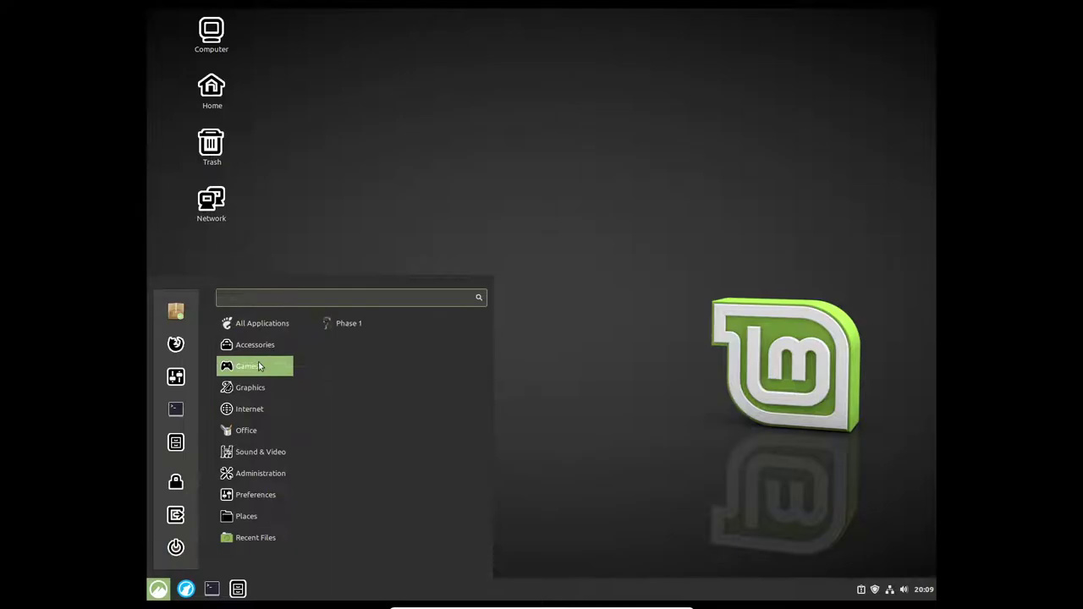
click(174, 309)
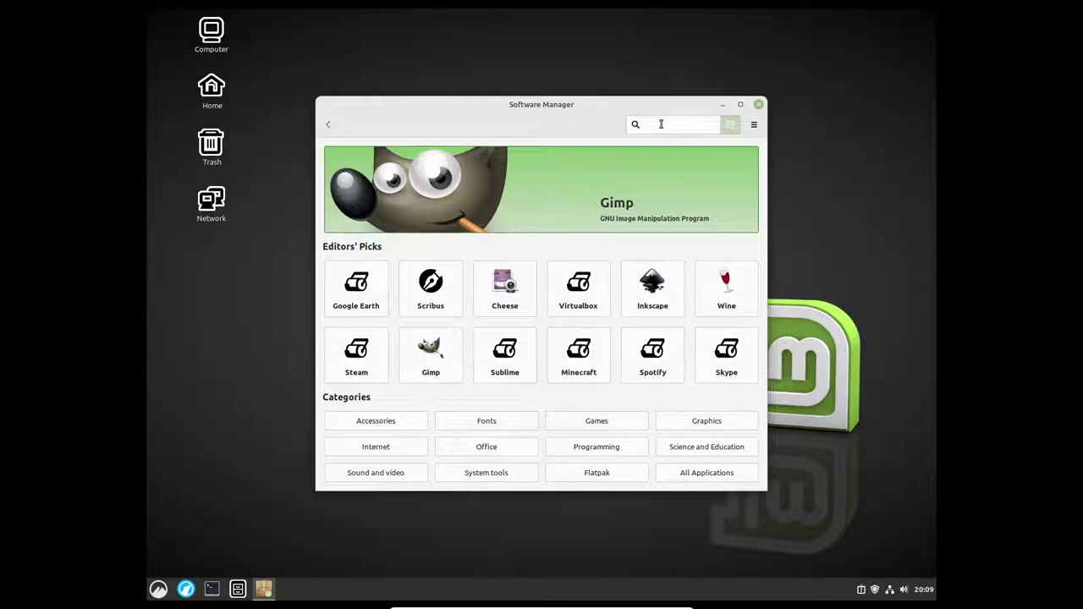
text(prboom)
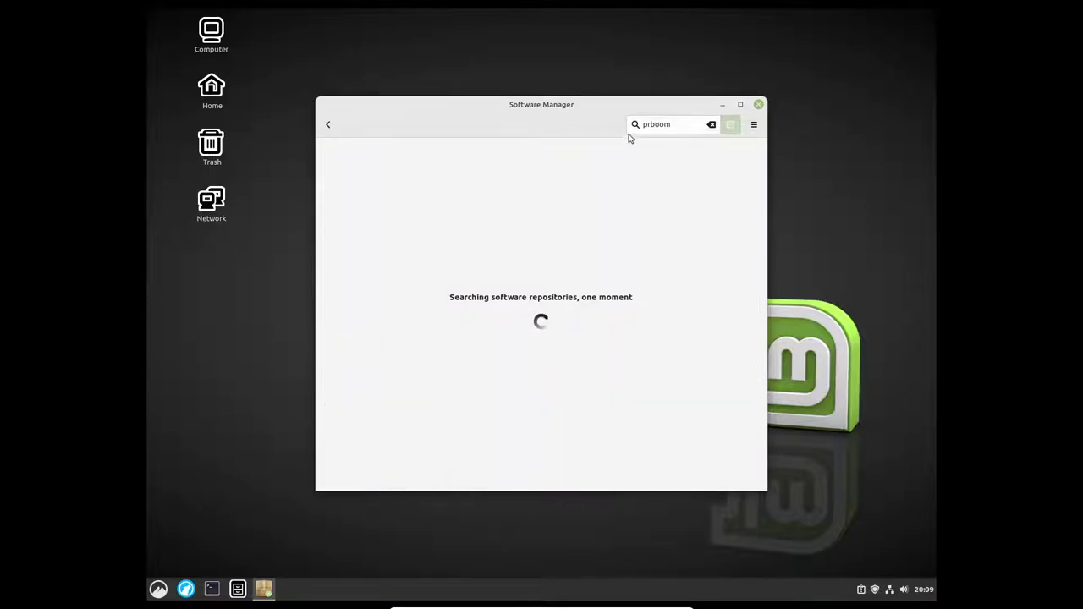
Step: Install Prboom-plus, entering the account password in the Authenticate dialog
click(544, 160)
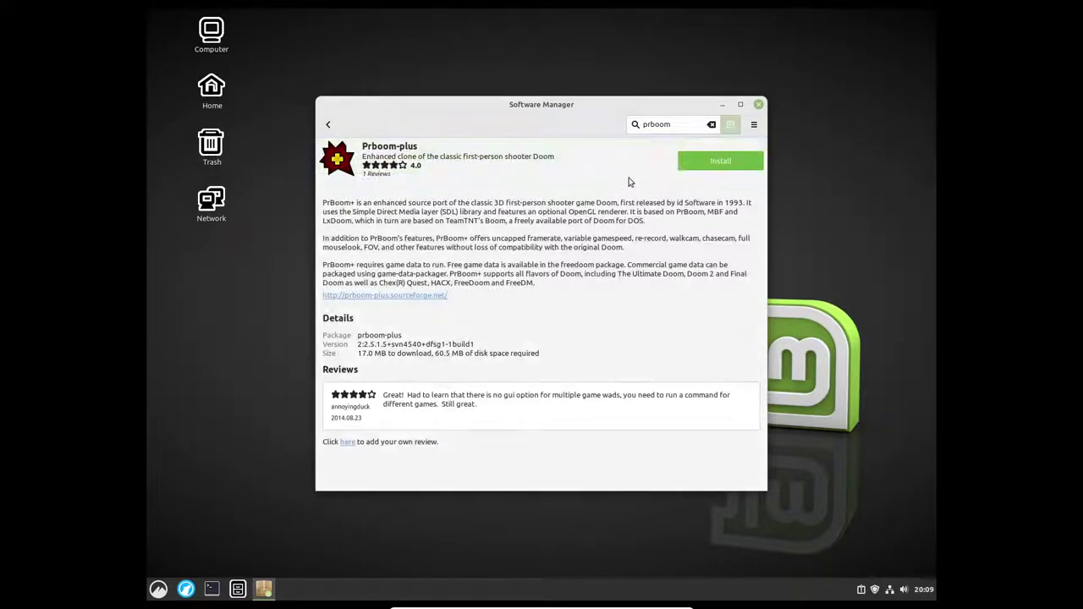
click(703, 163)
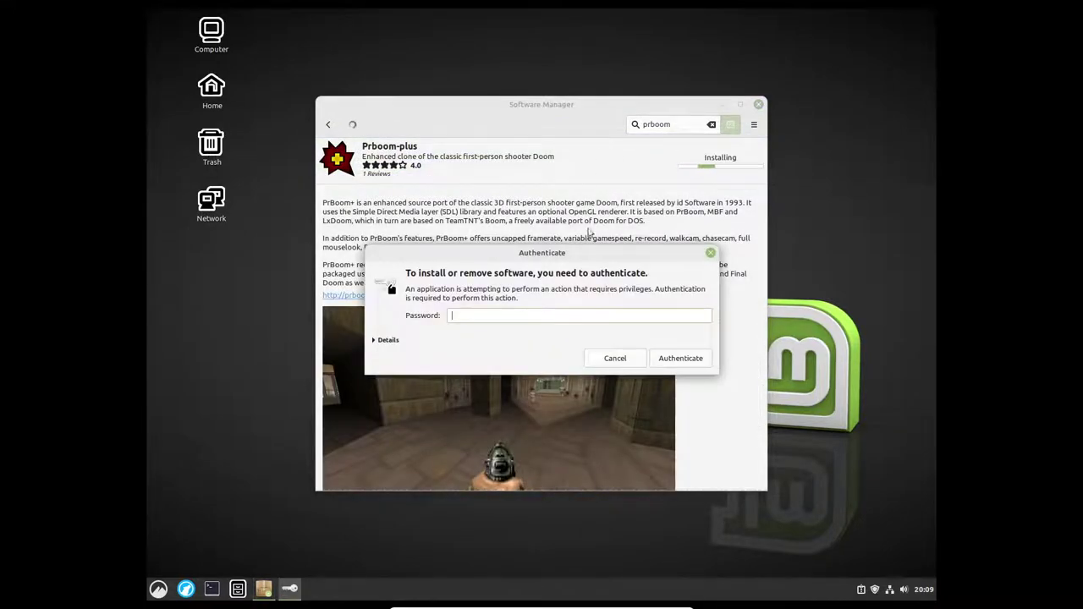
text(•••)
key(Return)
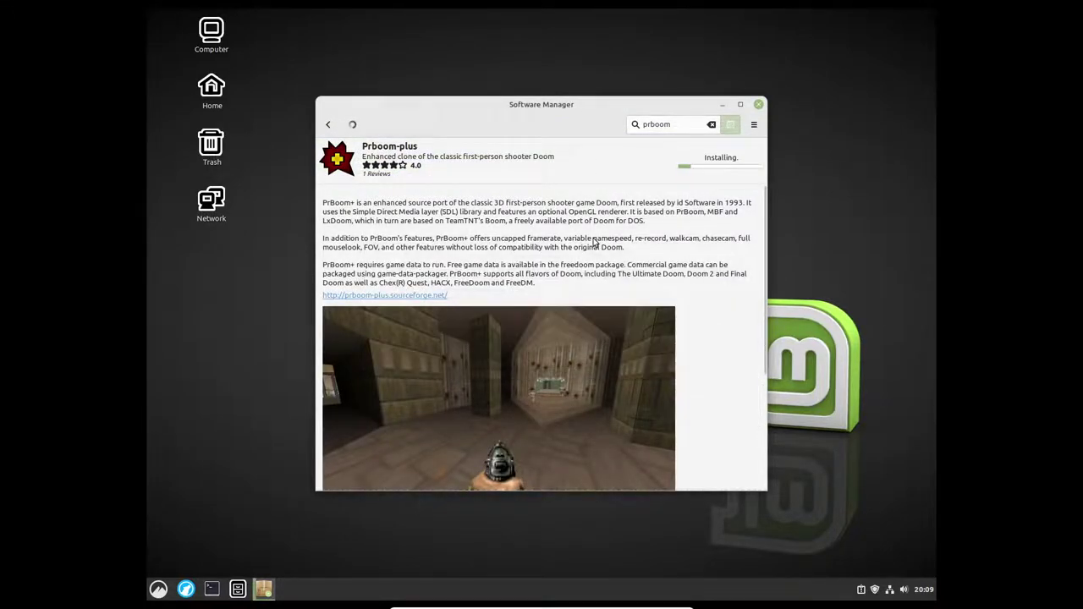
scroll(682, 347, down, 5)
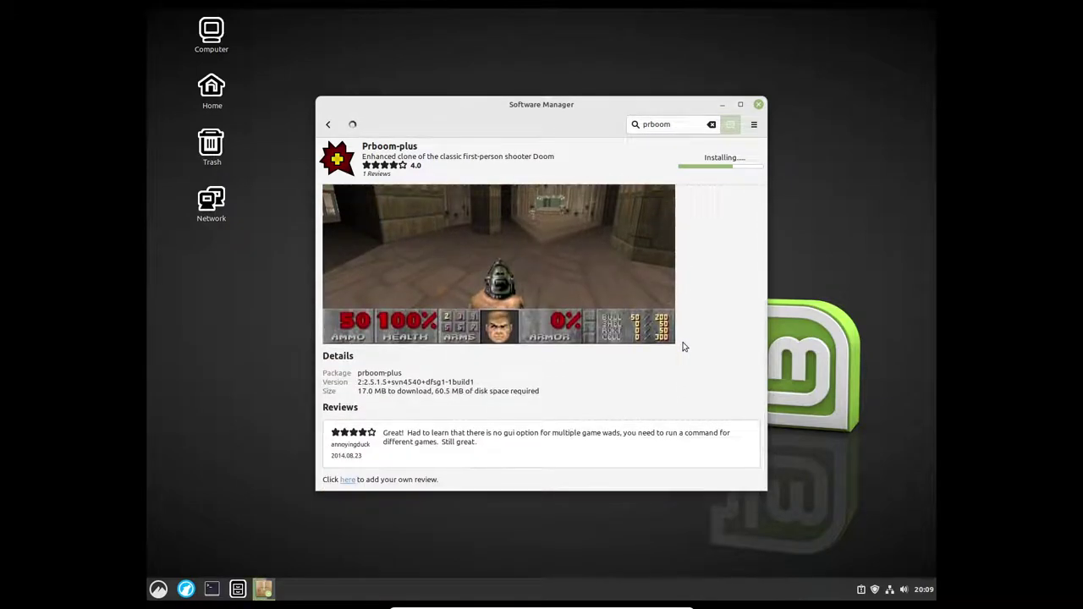
scroll(684, 347, up, 5)
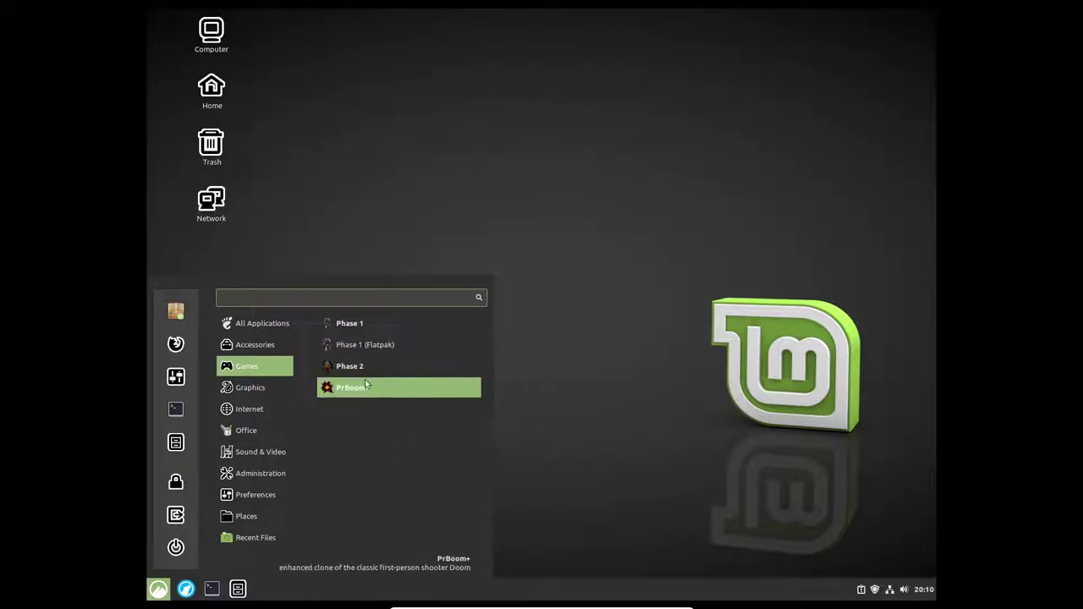
Step: Uninstall the Phase 1 (Flatpak) game from the Games menu and authorize its removal
right_click(372, 345)
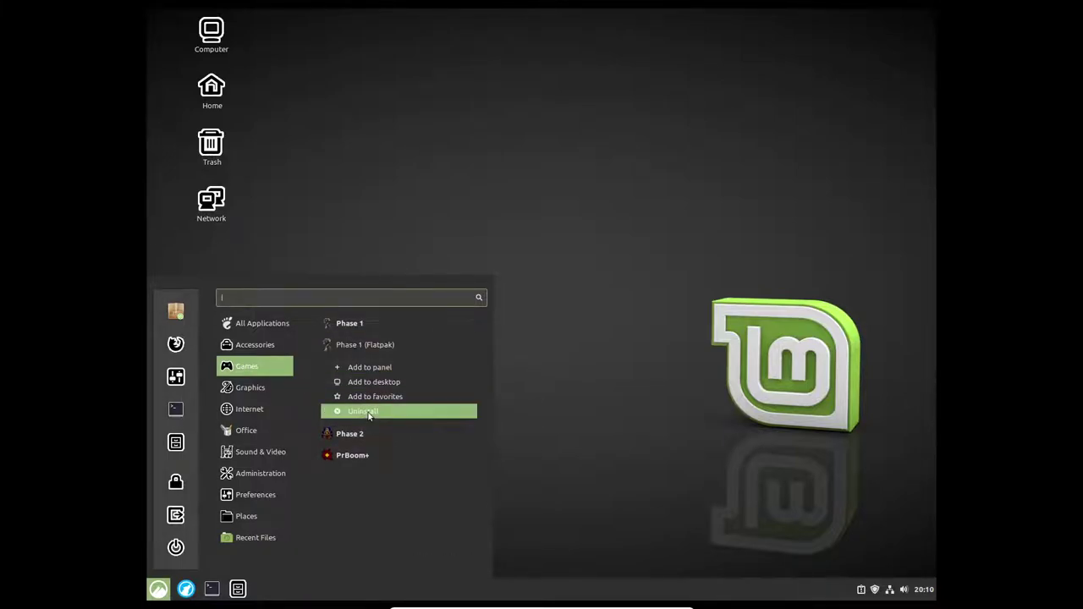
click(366, 414)
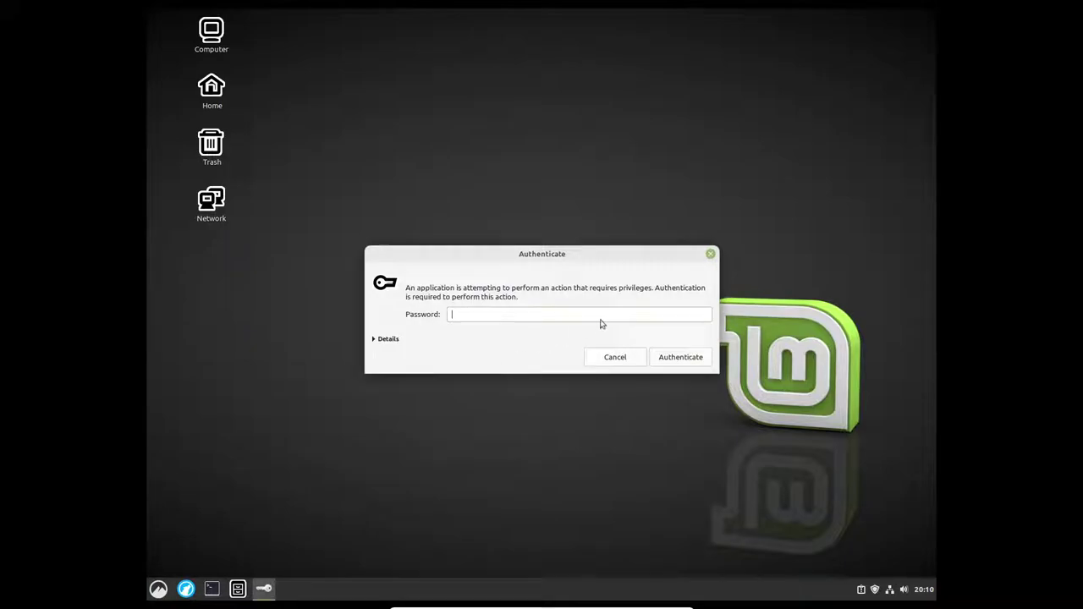
click(651, 357)
click(158, 589)
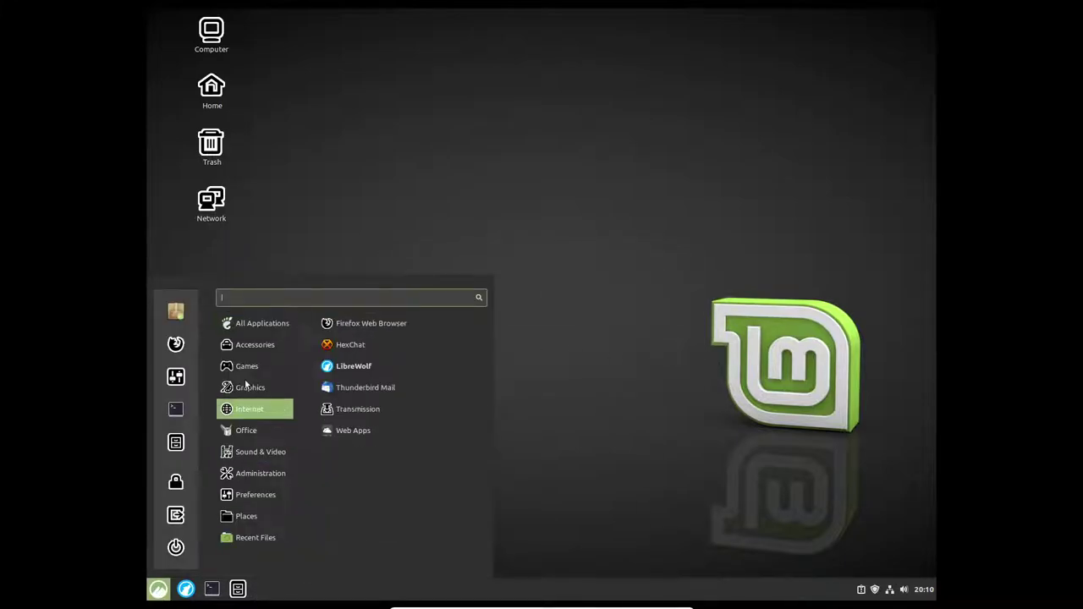
mouse_move(247, 368)
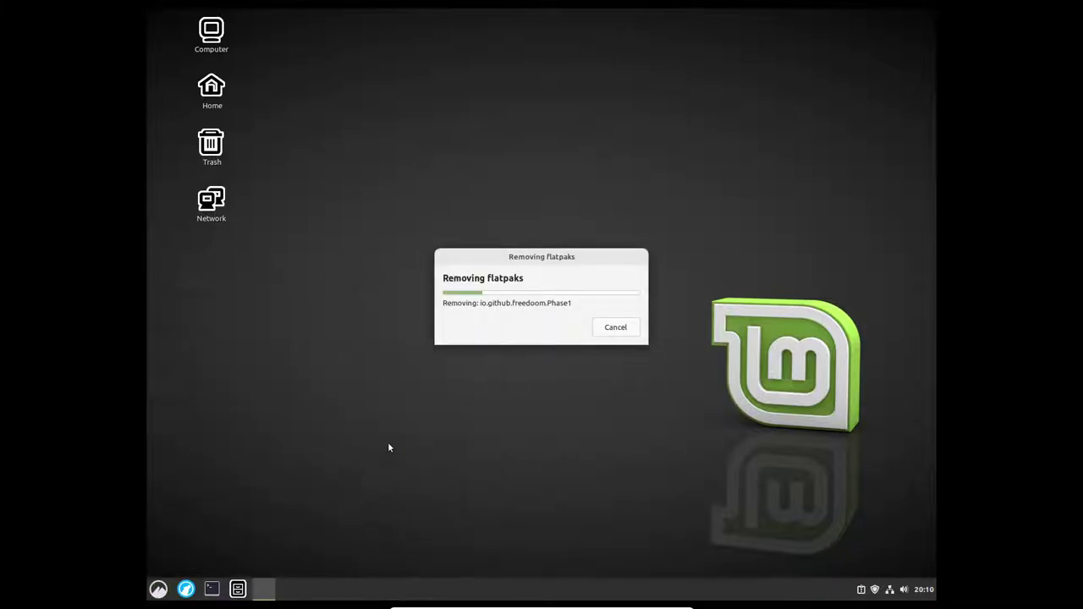
Step: Launch PrBoom+ from Games, maximize its window, and start a new game
click(157, 590)
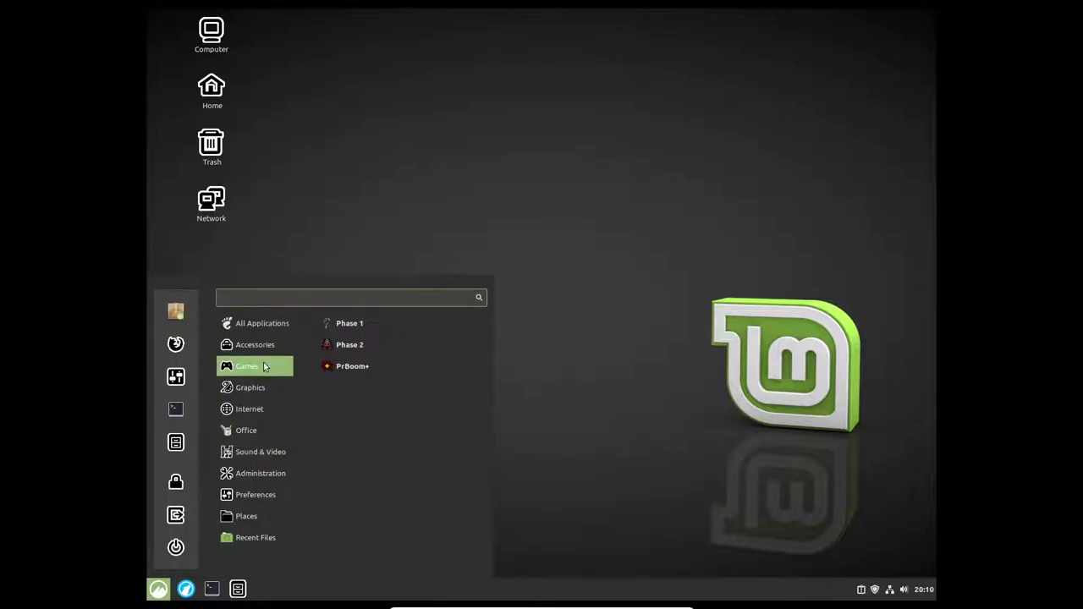
click(384, 320)
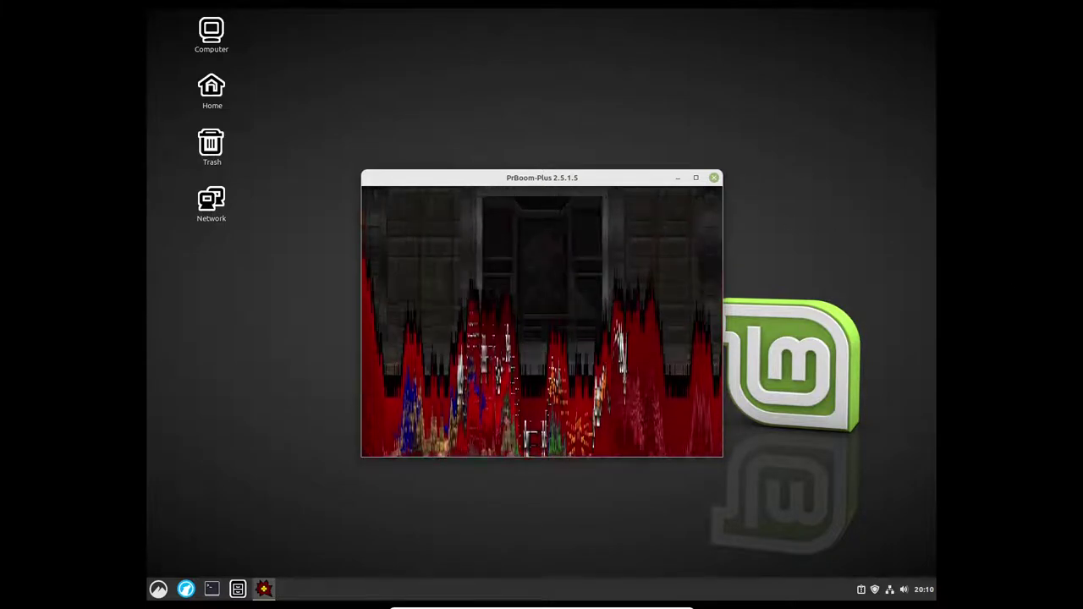
click(696, 178)
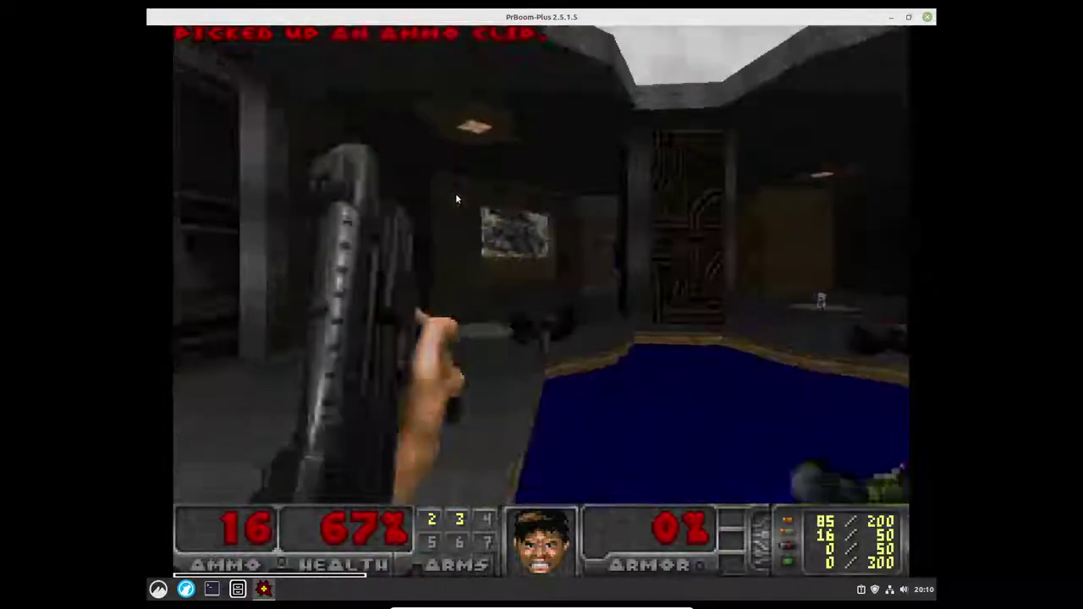
key(Escape)
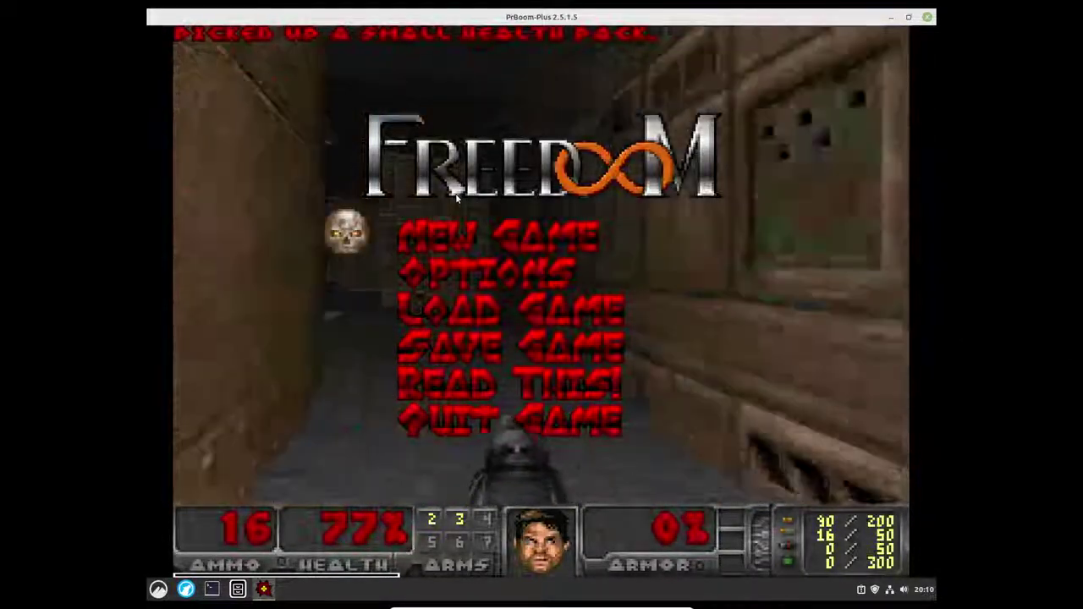
key(Return)
key(Return)
key(Return)
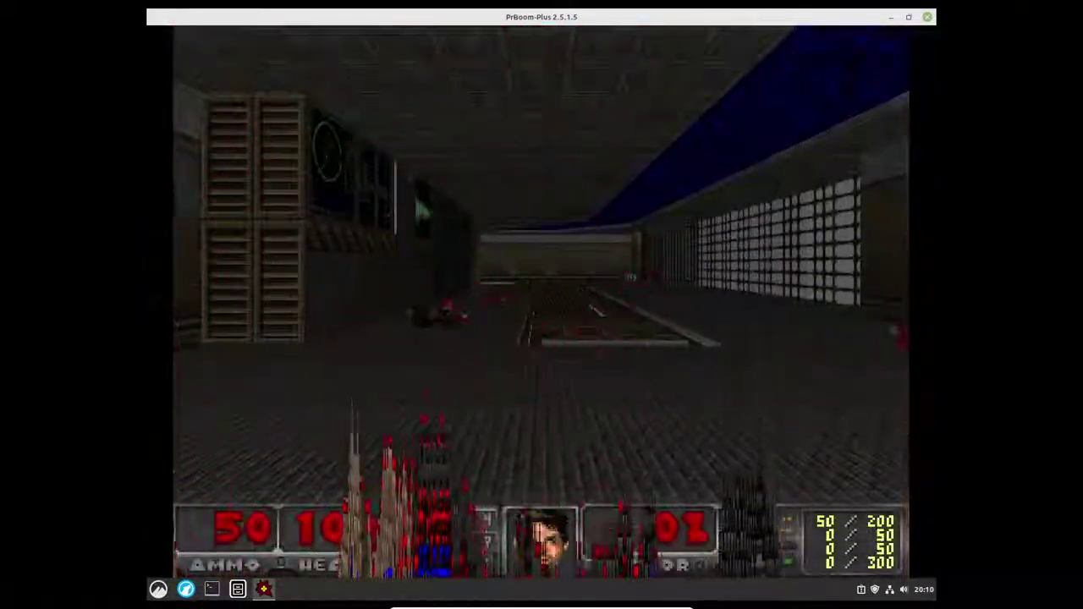
Step: Fight through the opening area, collecting the armor bonus, pump-action shotgun and shotgun ammo
key(Left)
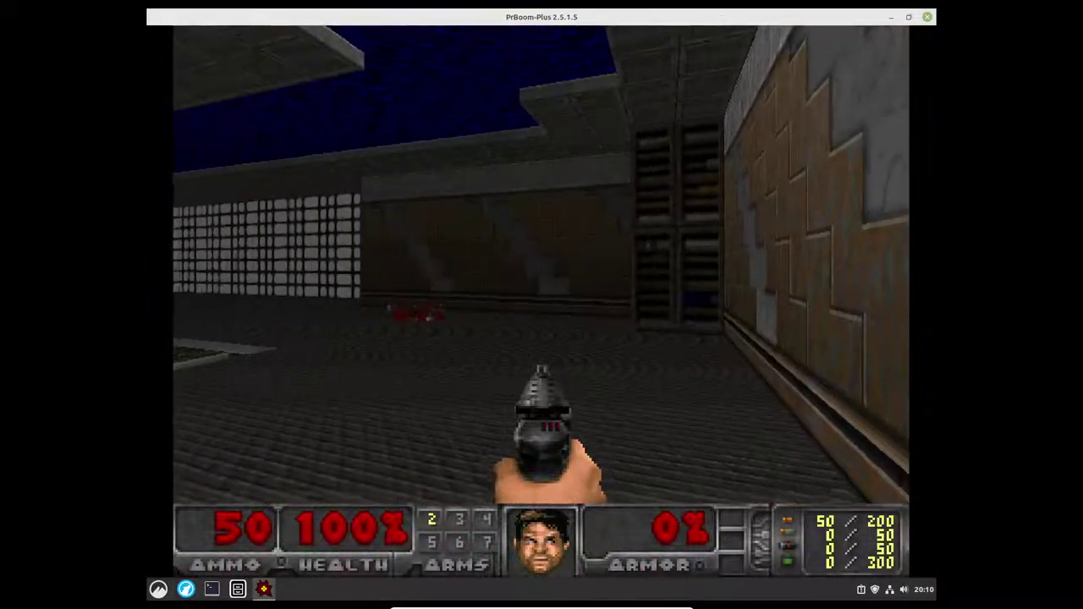
key(Left)
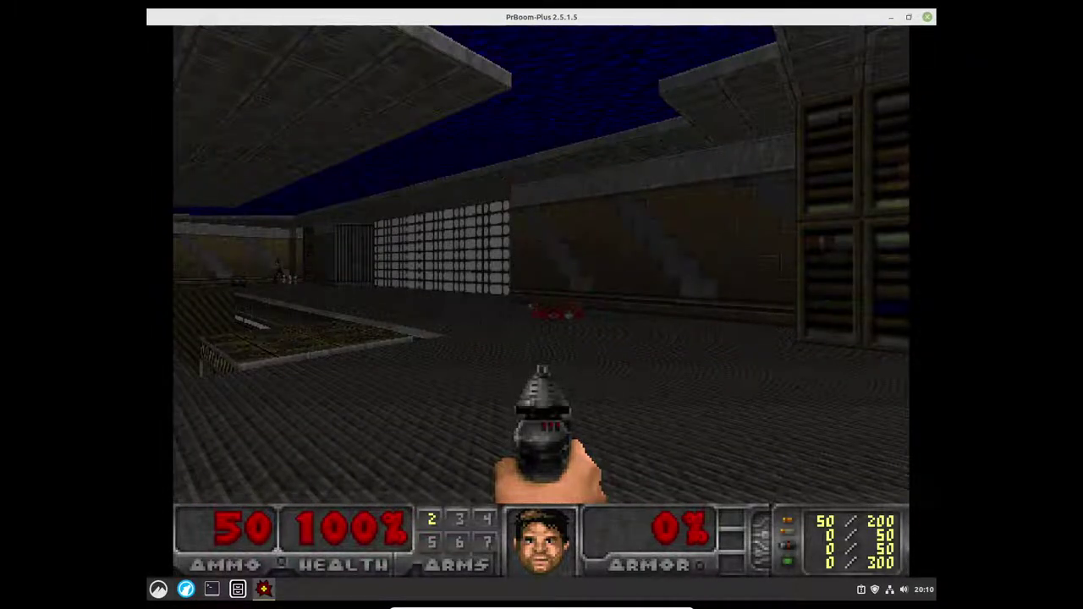
key(Left)
key(Up)
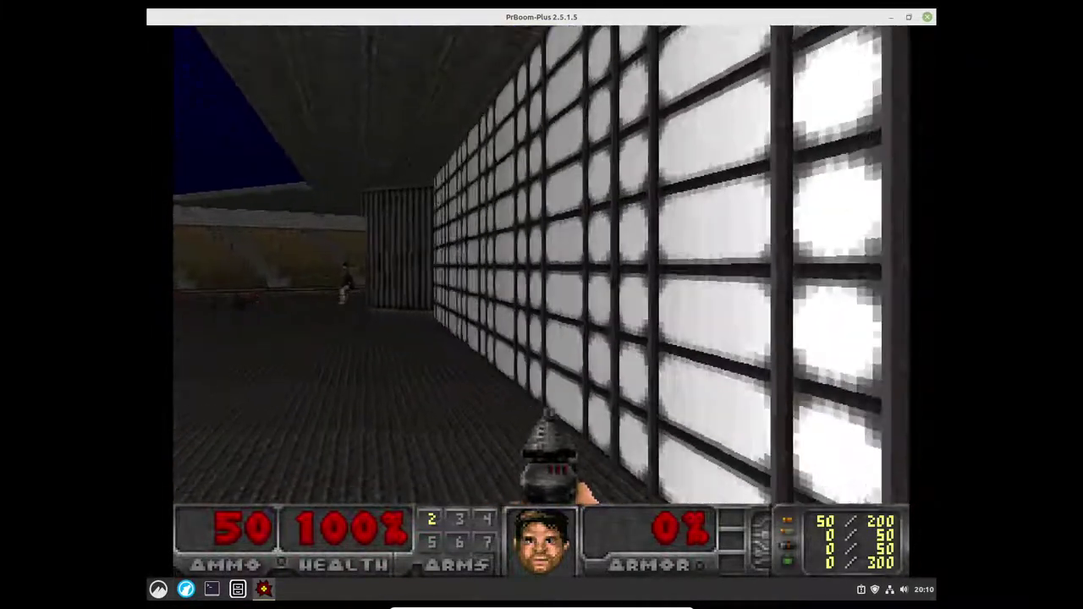
key(Left)
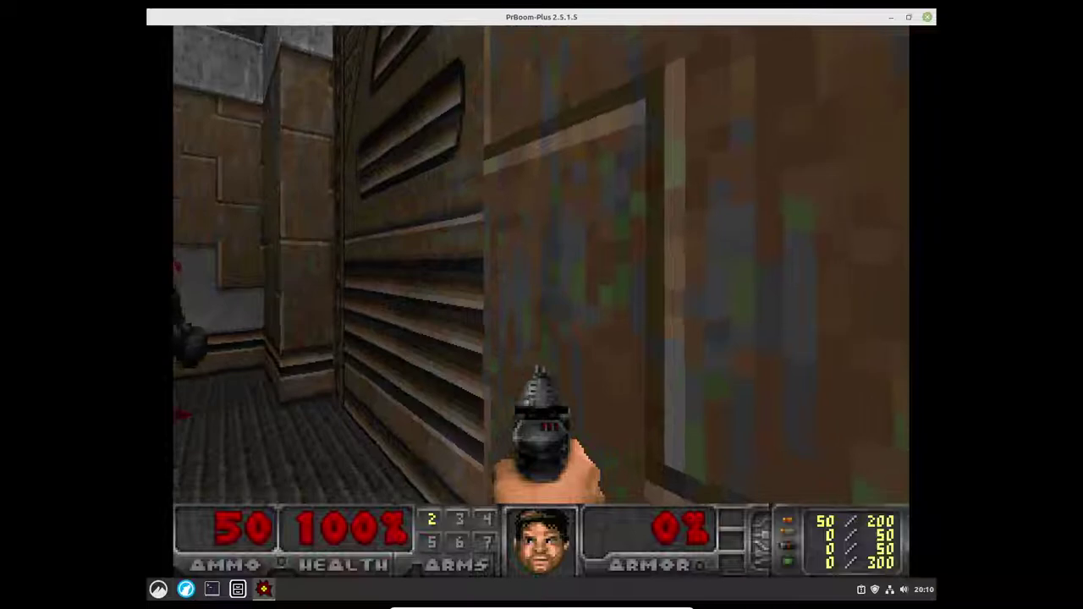
key(Left)
key(Up)
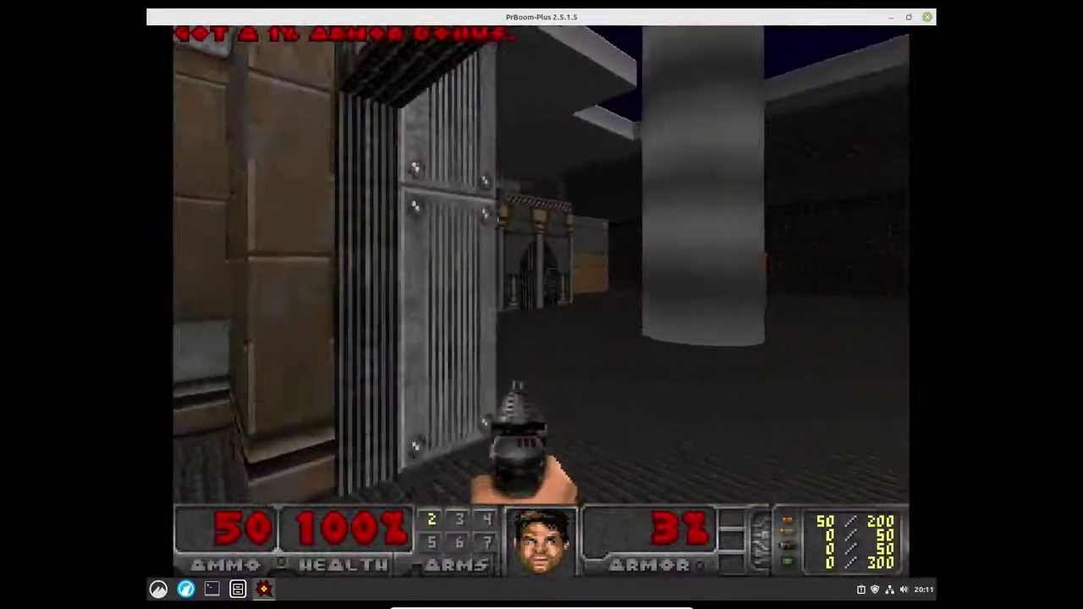
key(Up)
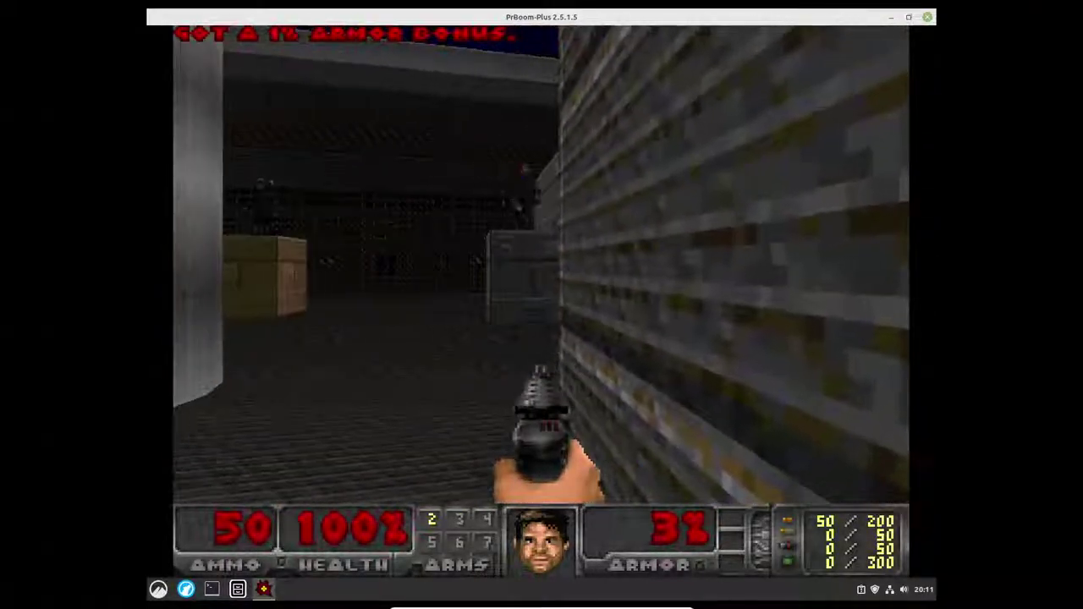
key(ctrl)
key(Up)
key(ctrl)
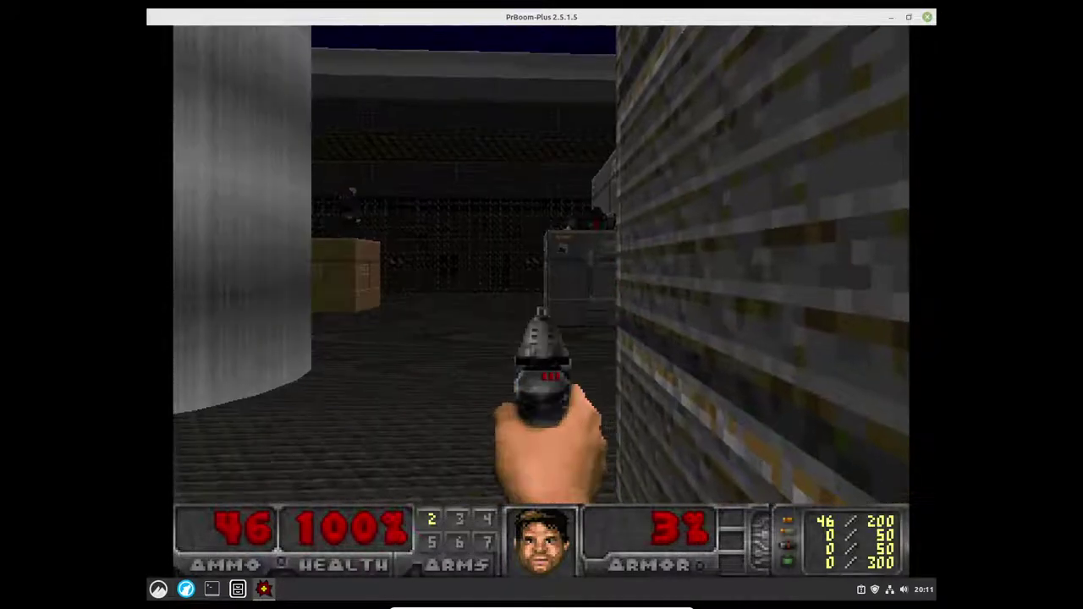
key(Left)
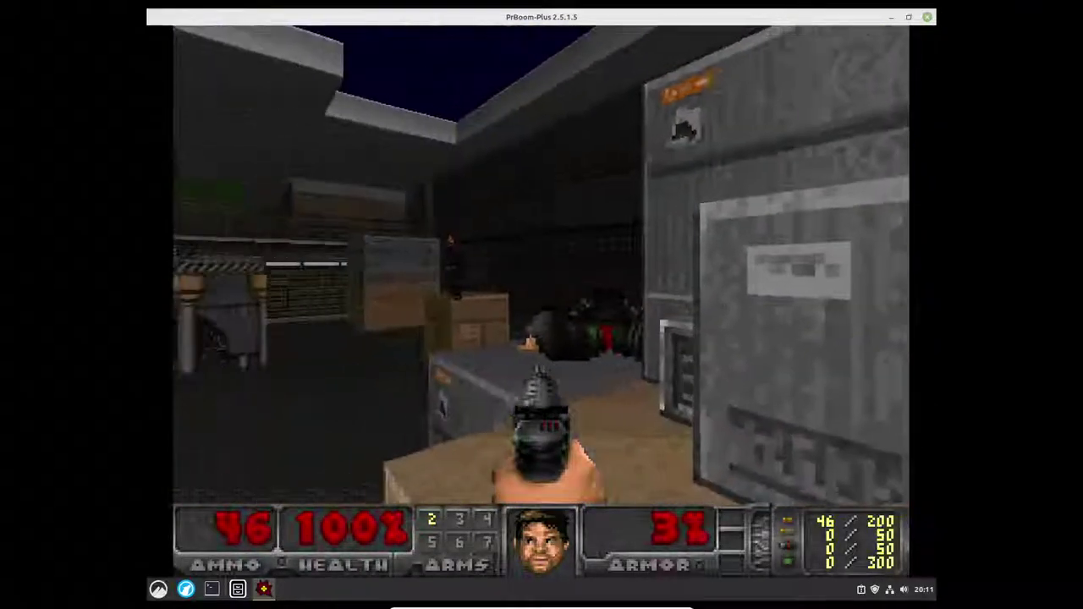
key(ctrl)
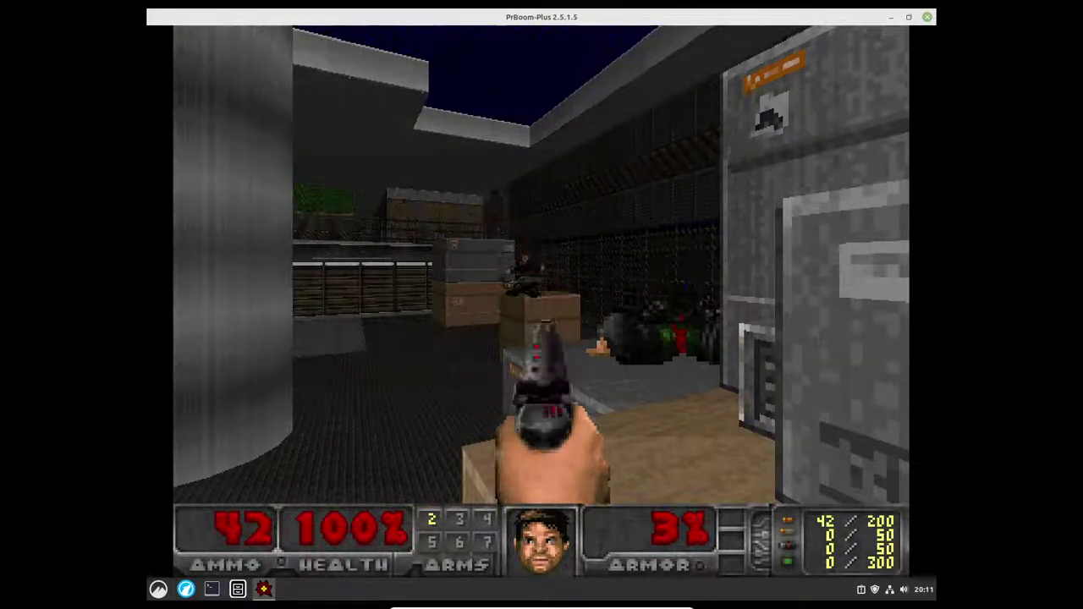
key(Up)
key(Up)
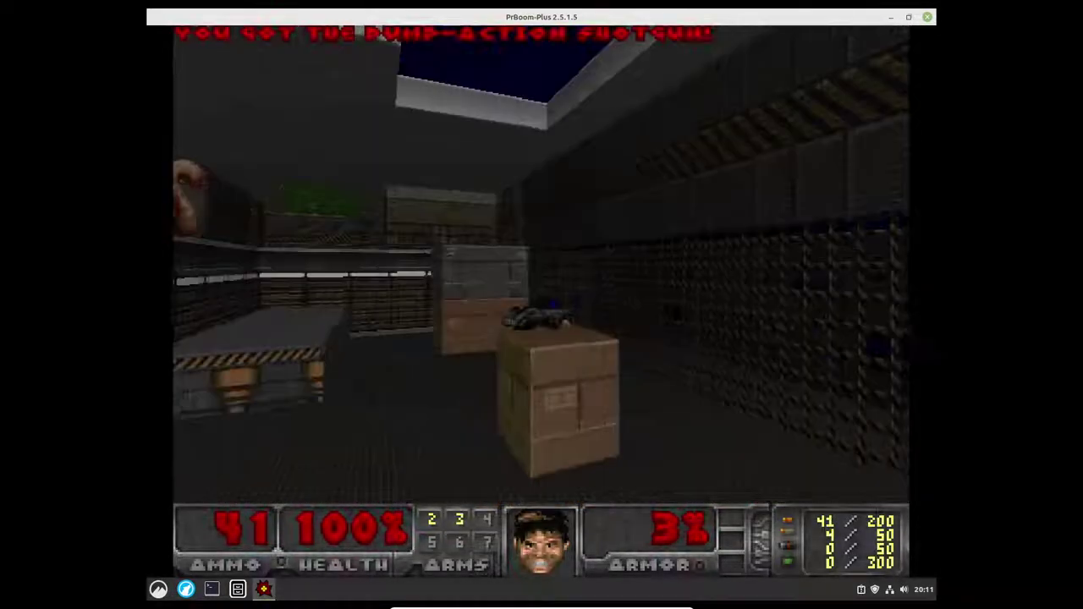
key(Left)
key(Right)
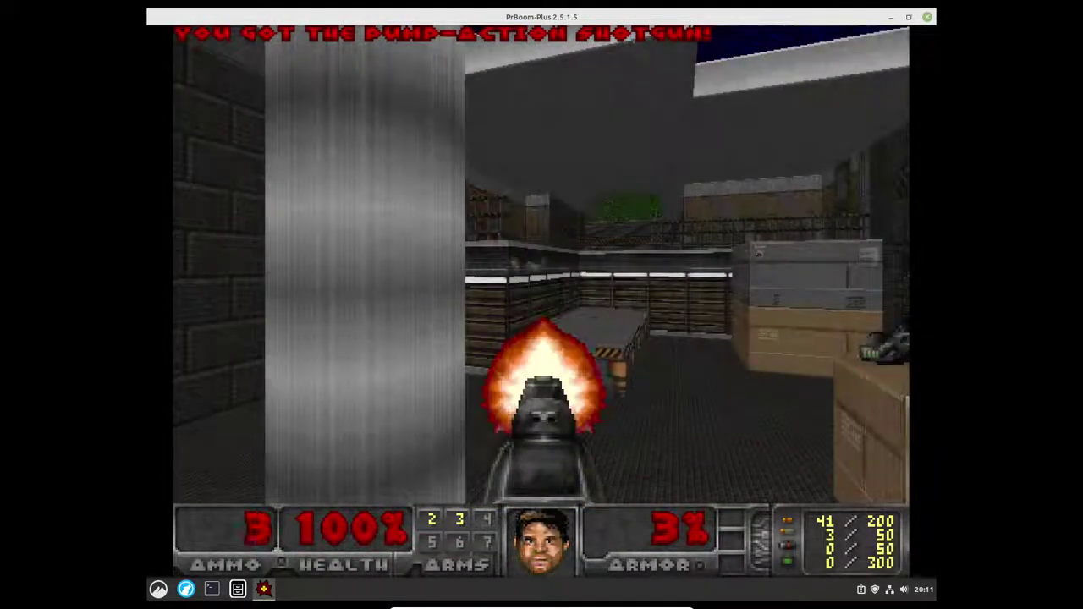
key(Up)
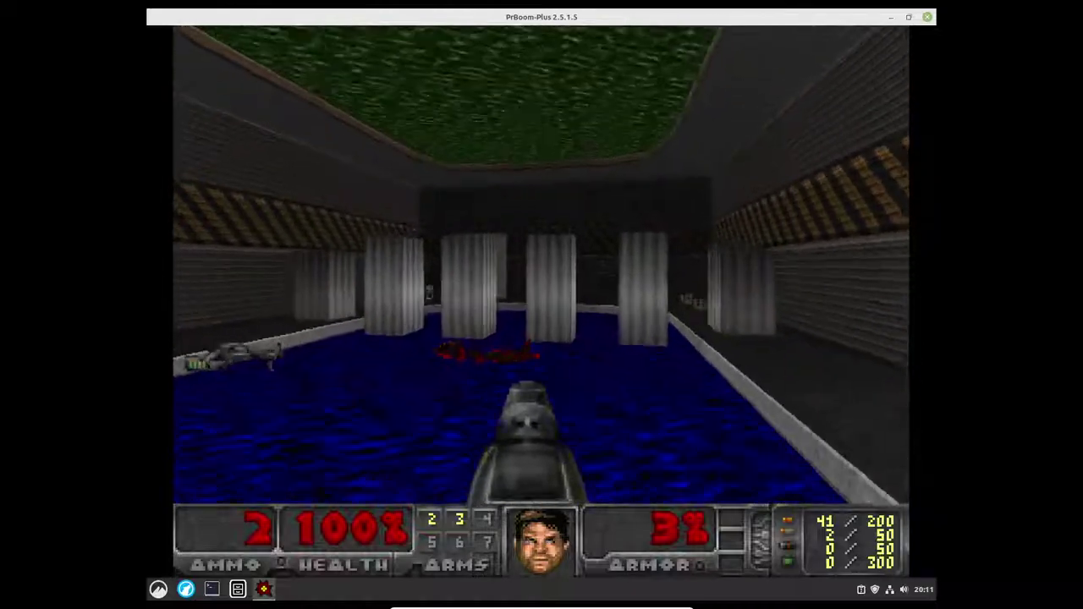
key(Up)
key(Left)
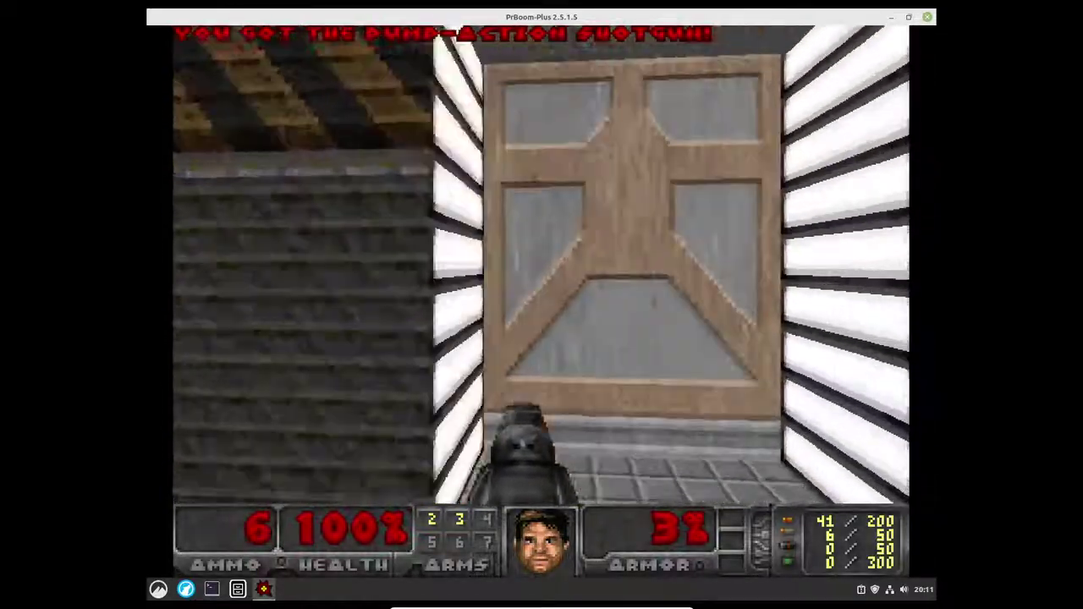
key(Up)
key(Up)
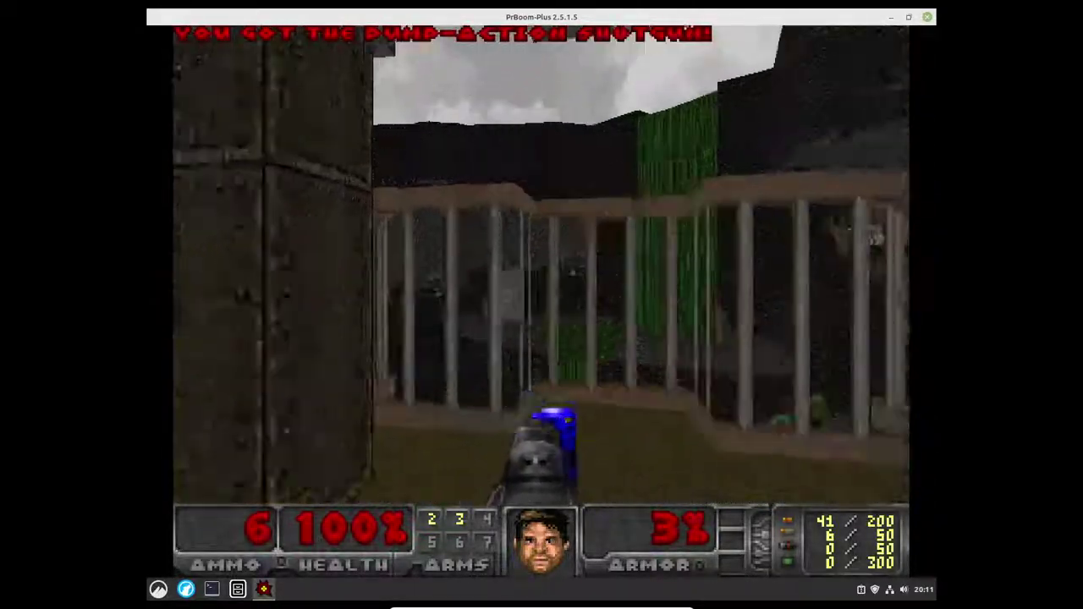
key(Up)
Step: Grab the blue keycard, use the exit switch to finish Outer Prison, then choose Quit Game
key(Left)
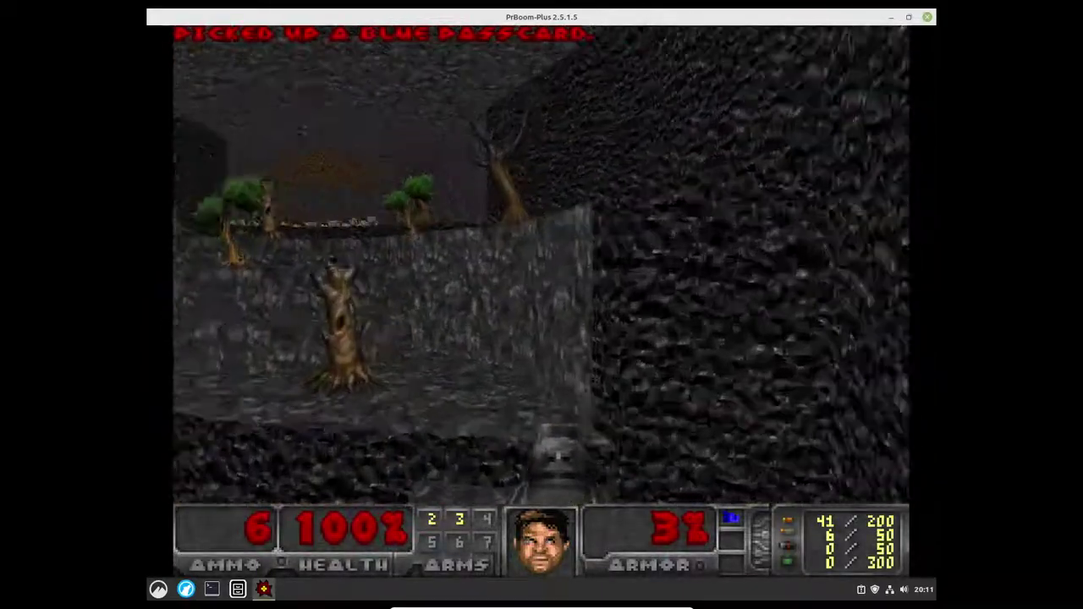
key(Right)
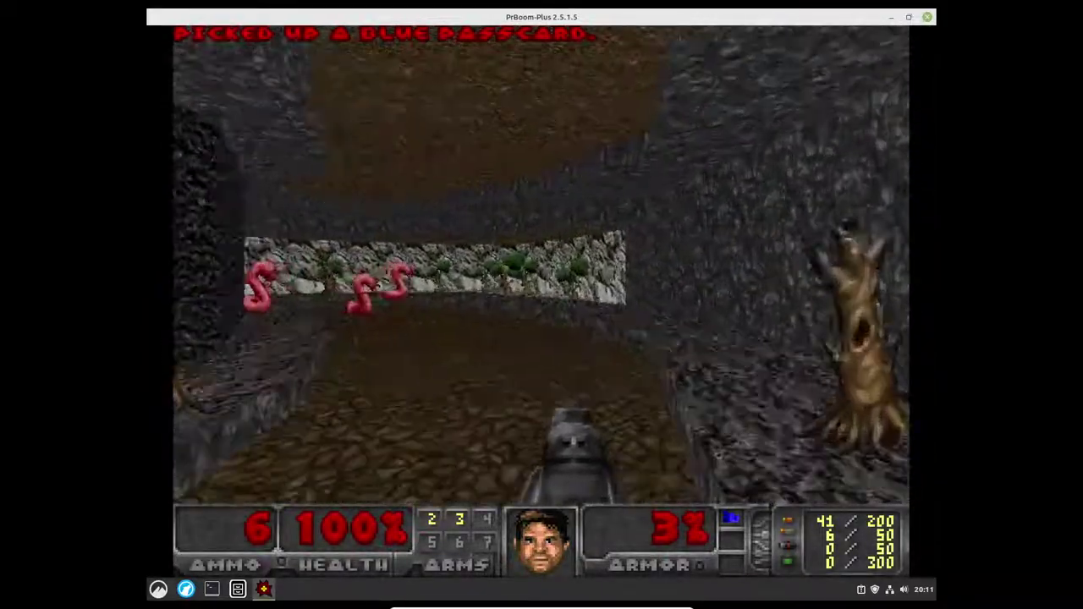
key(Left)
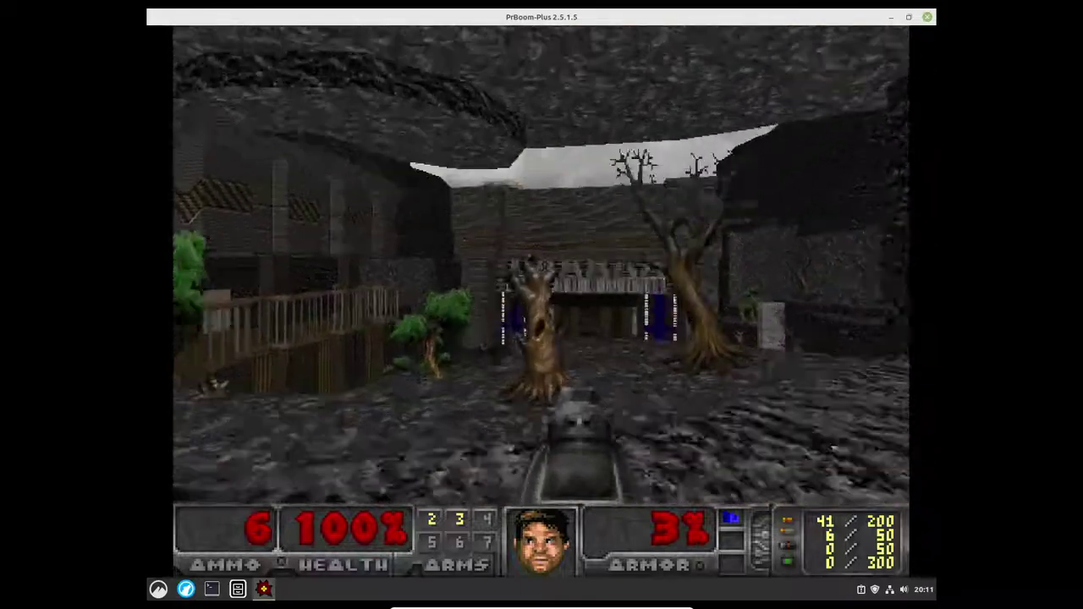
key(Up)
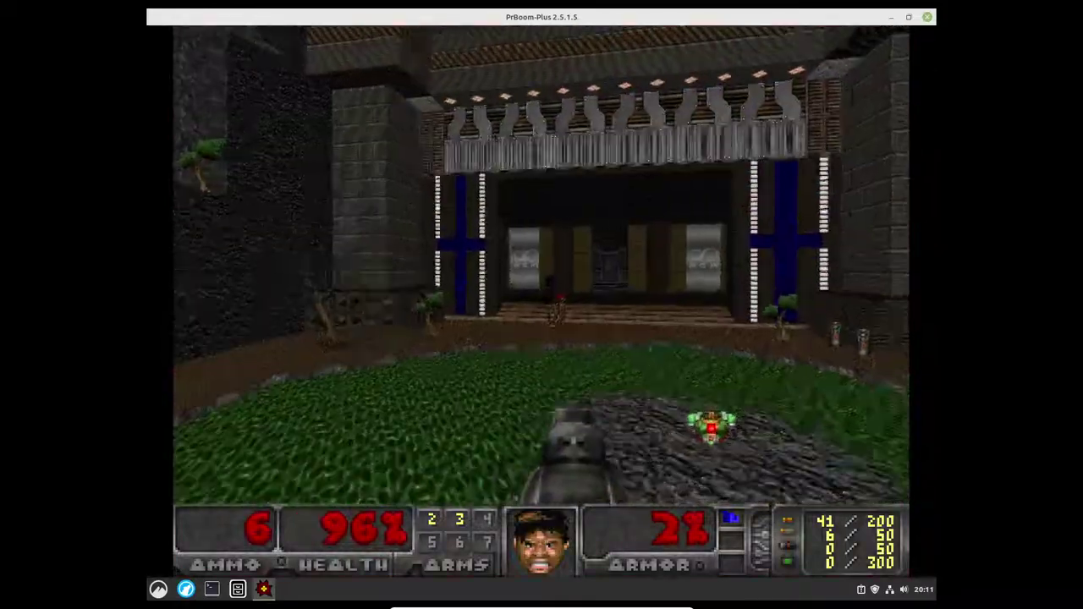
key(Up)
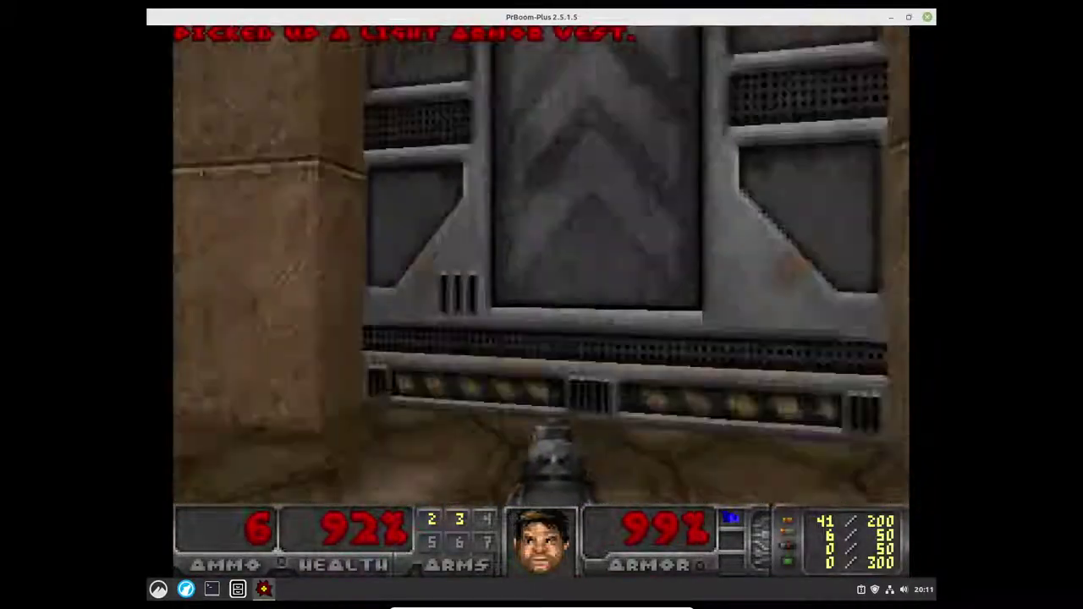
key(space)
key(Up)
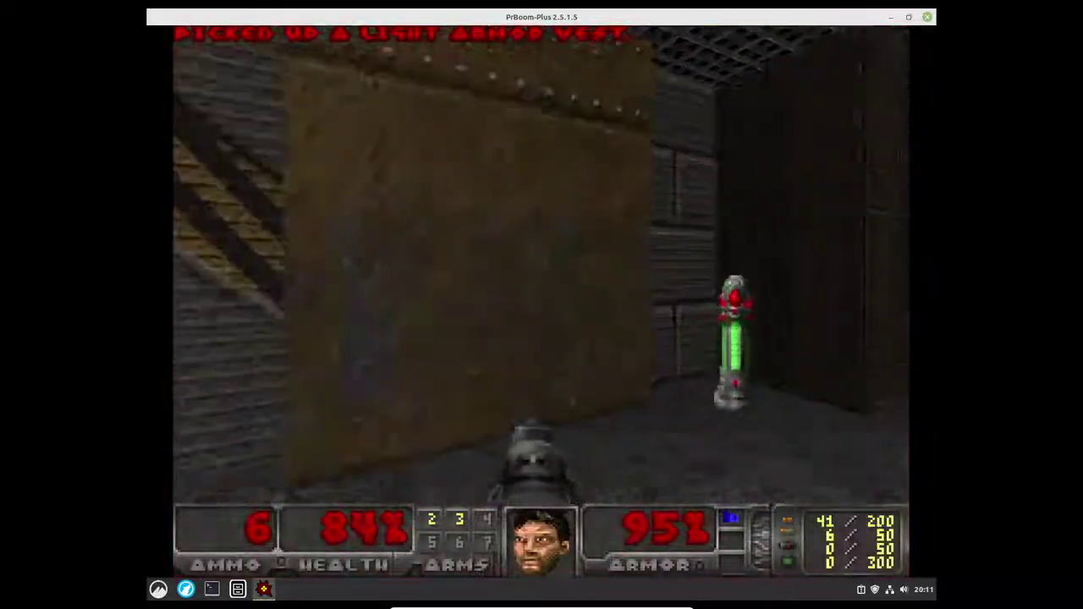
key(Left)
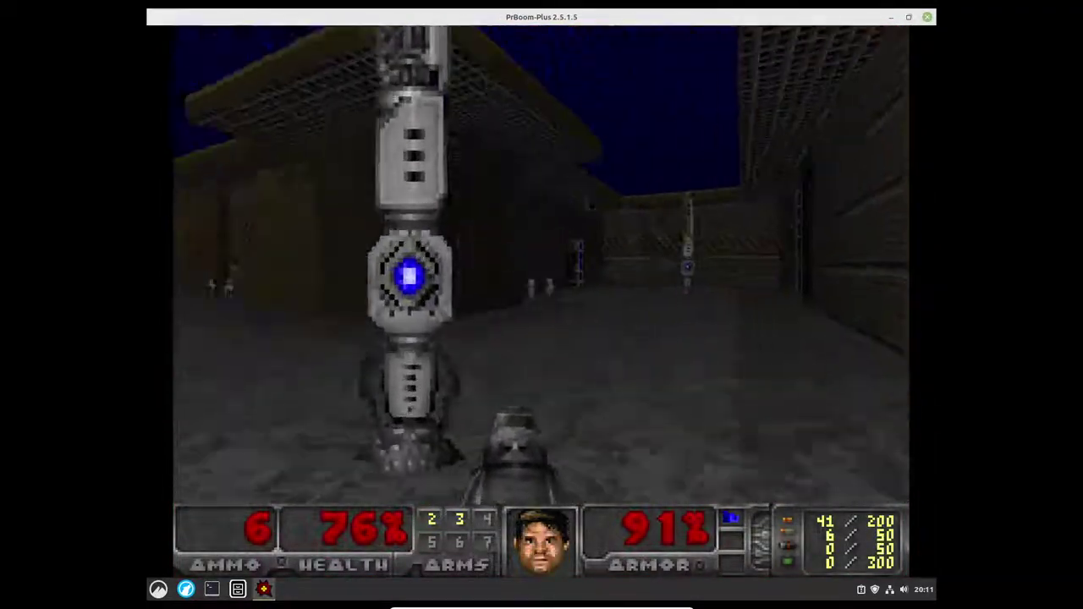
key(Up)
key(Left)
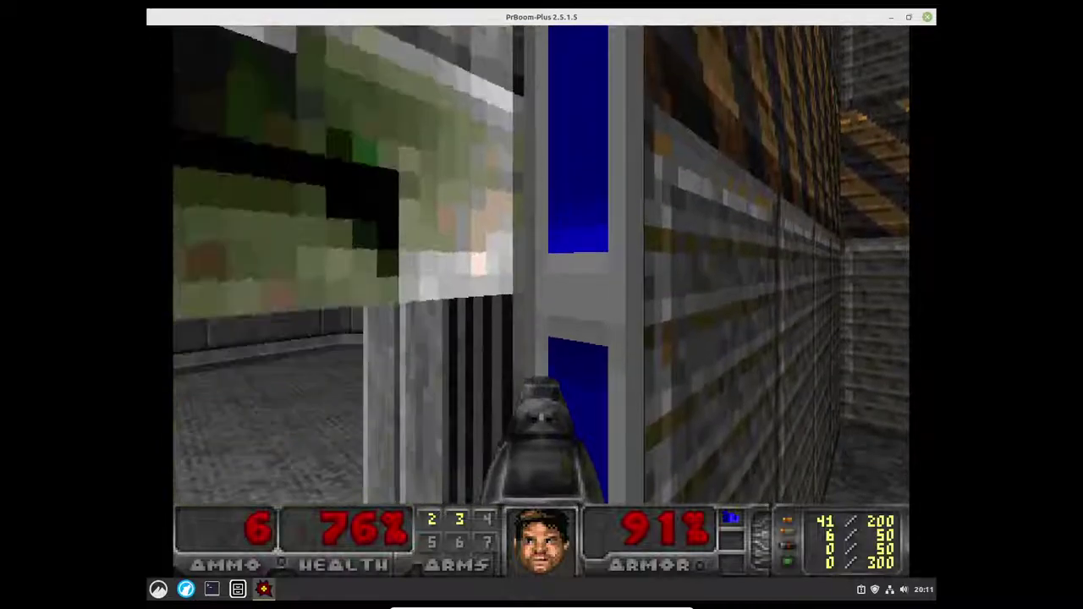
key(Left)
key(Up)
key(space)
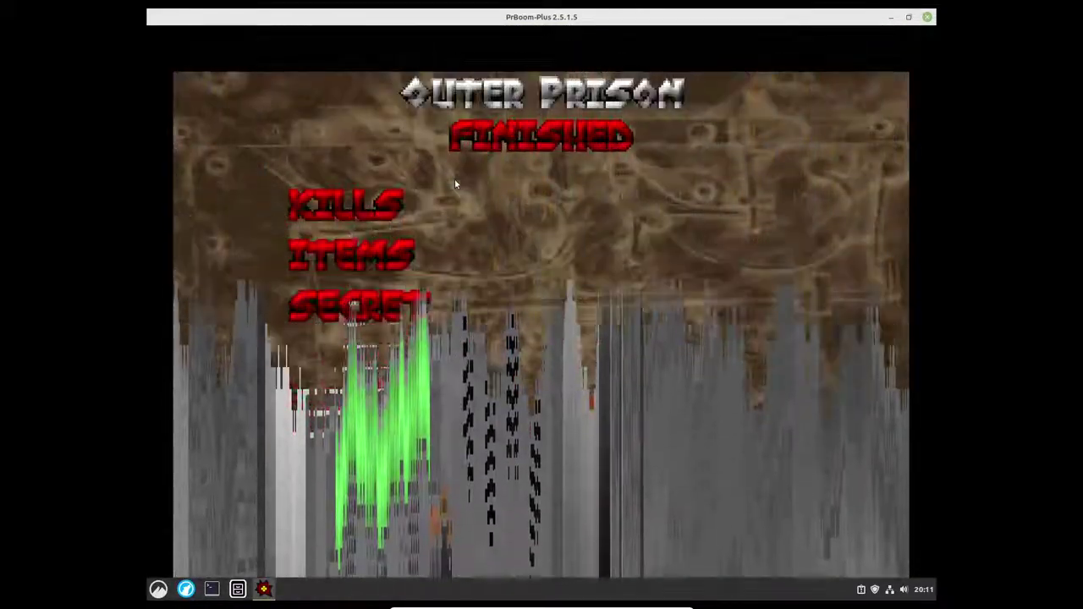
key(space)
key(space)
key(space)
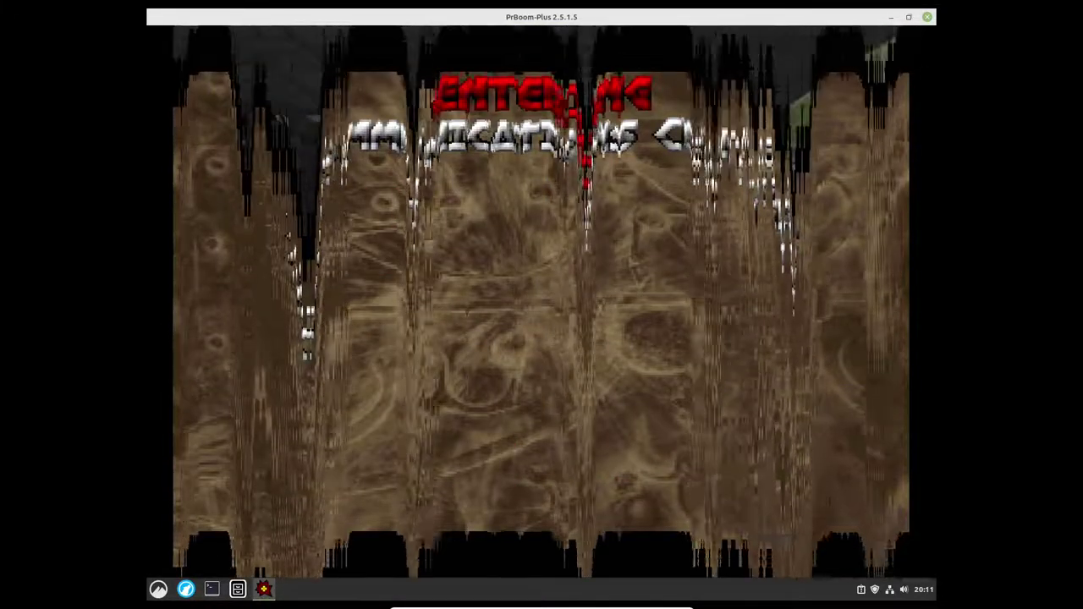
key(Escape)
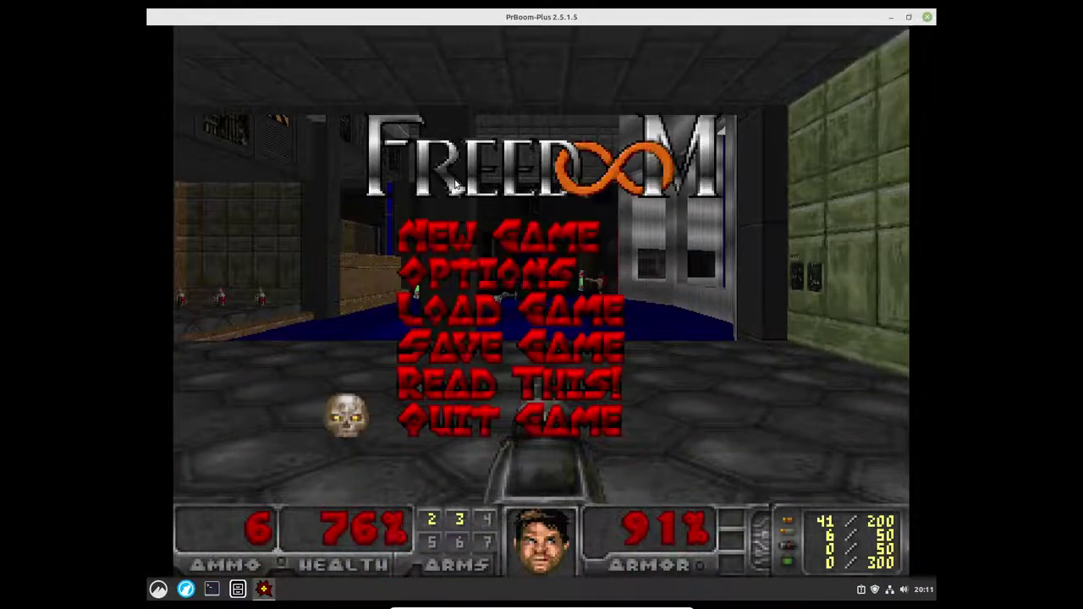
key(Return)
Step: Confirm quitting PrBoom-Plus with Y and launch Driver Manager from the menu
key(y)
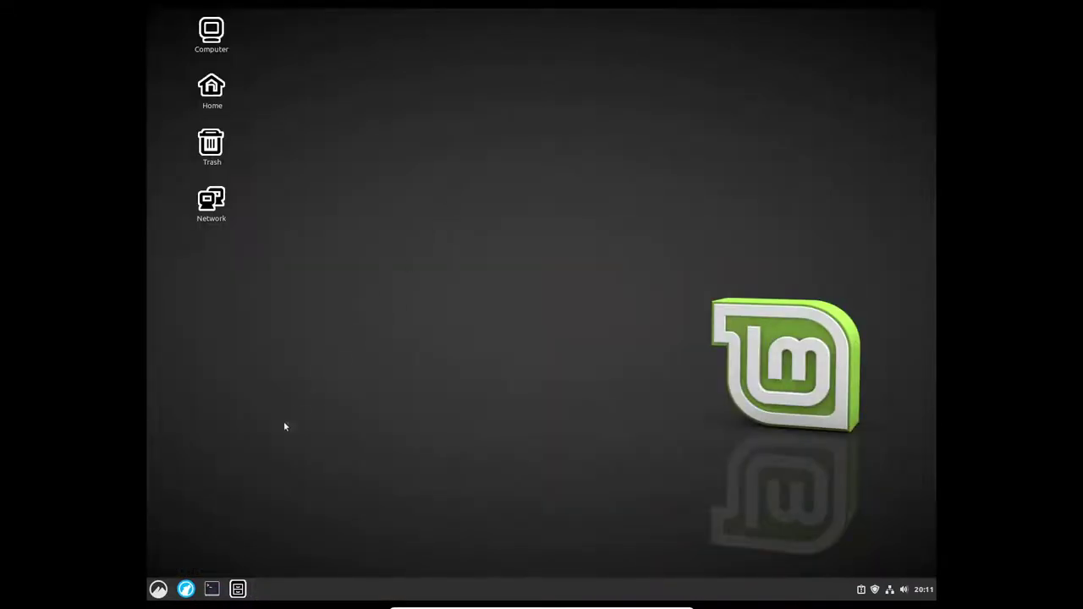
click(159, 589)
mouse_move(239, 364)
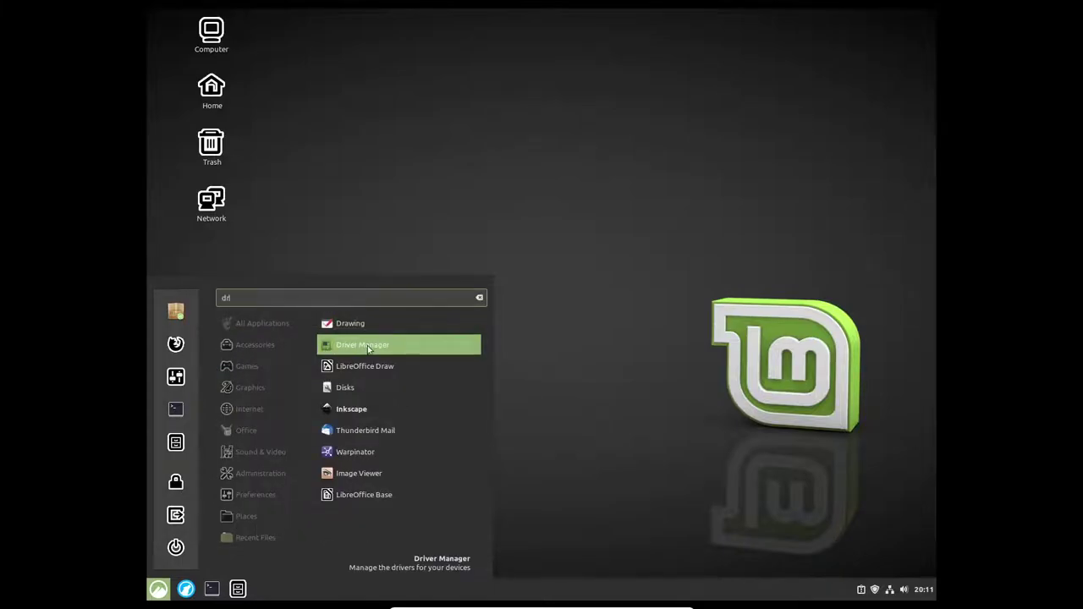
click(368, 346)
Step: Authenticate Driver Manager with the account password, retrying after a failed attempt, then close it
text(••)
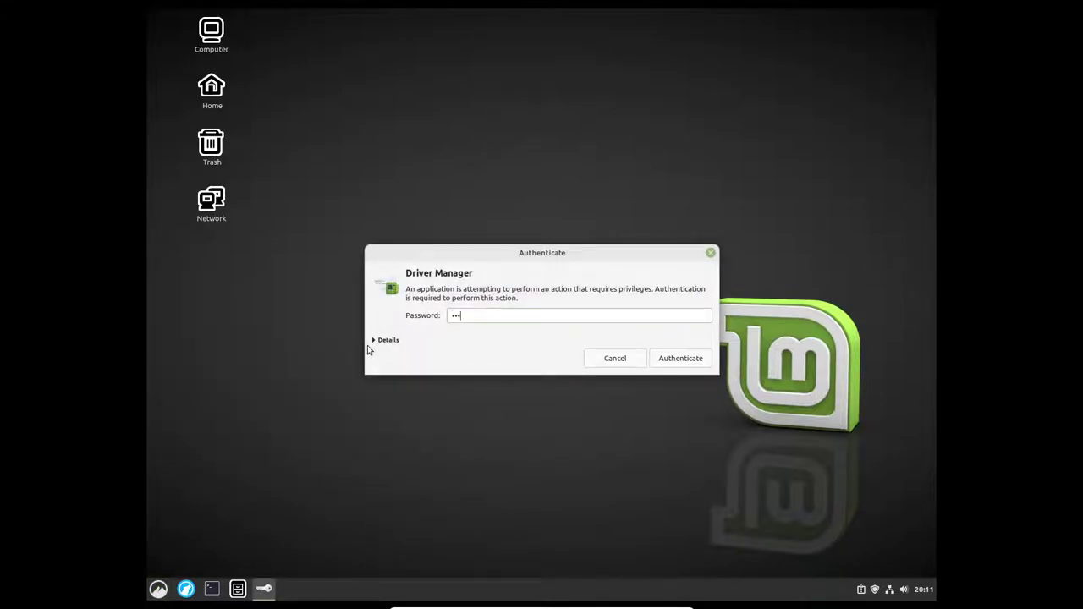
key(Return)
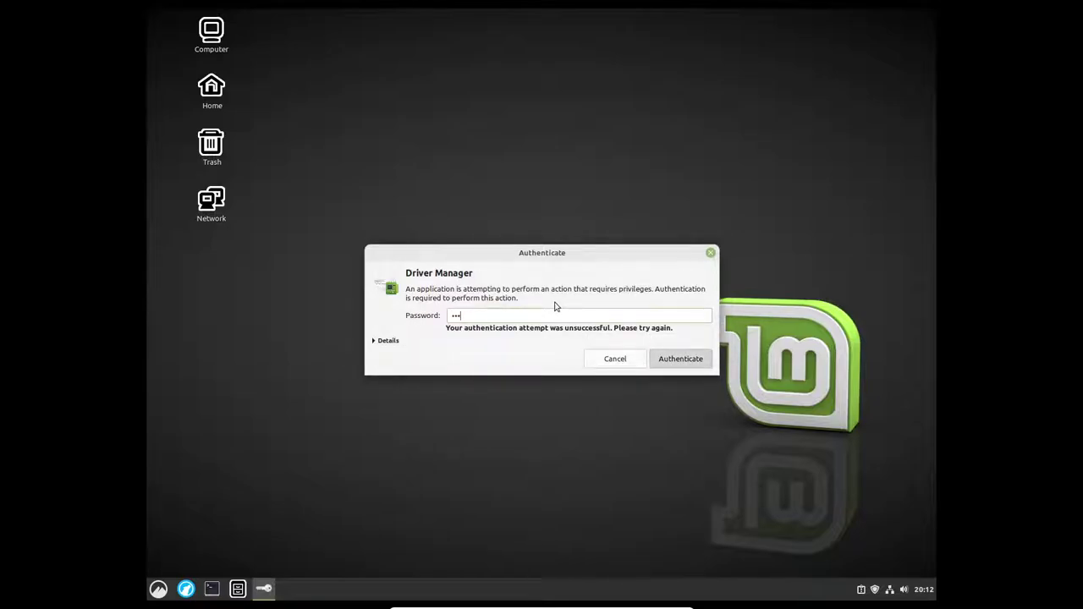
text(•••)
key(Return)
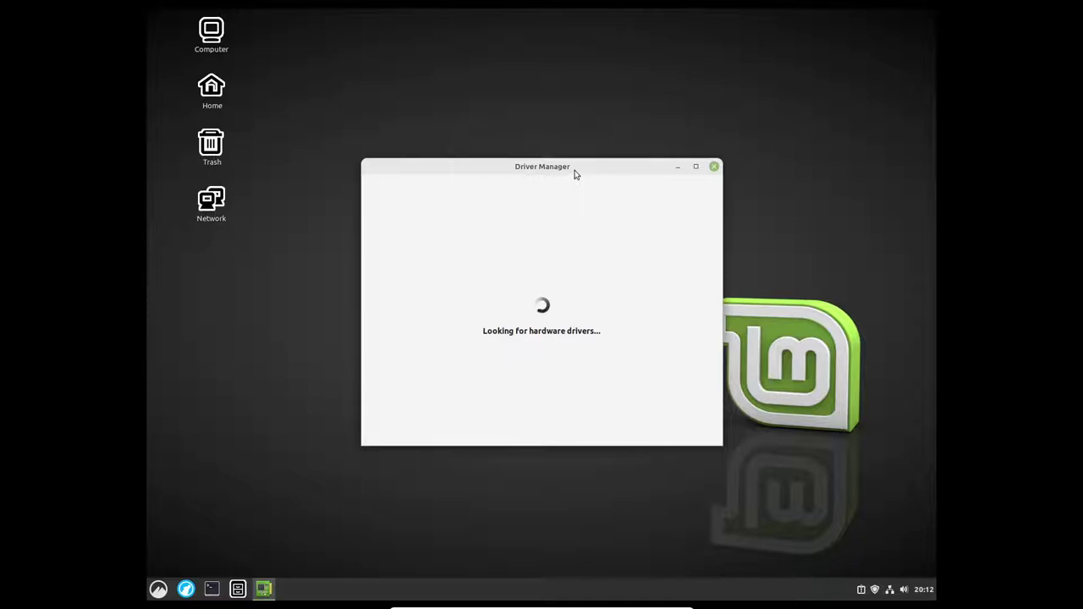
mouse_move(575, 172)
mouse_down()
mouse_move(566, 232)
mouse_move(582, 155)
mouse_up()
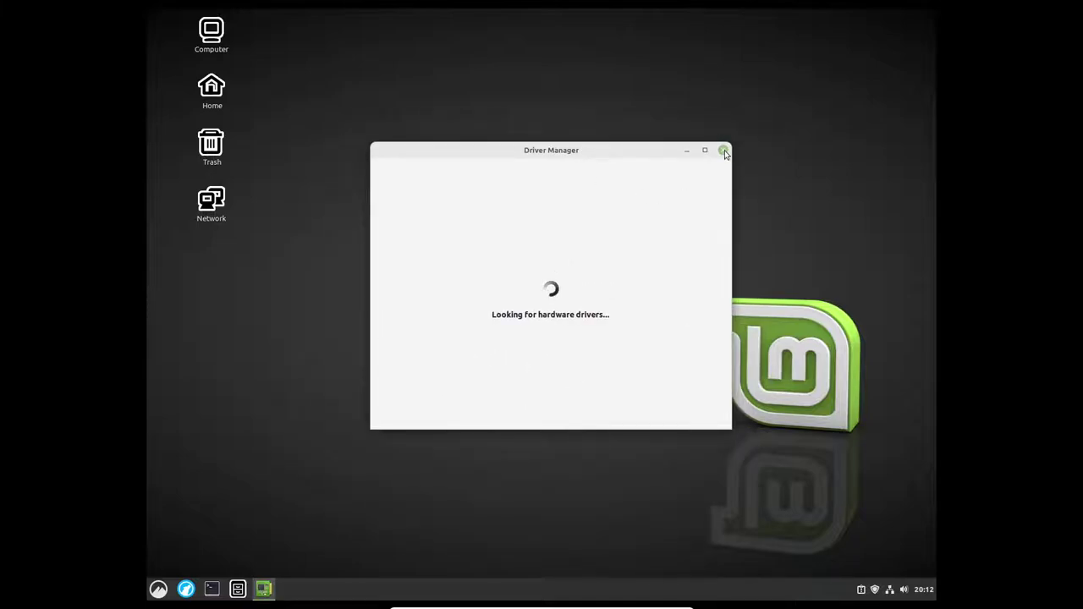
click(152, 588)
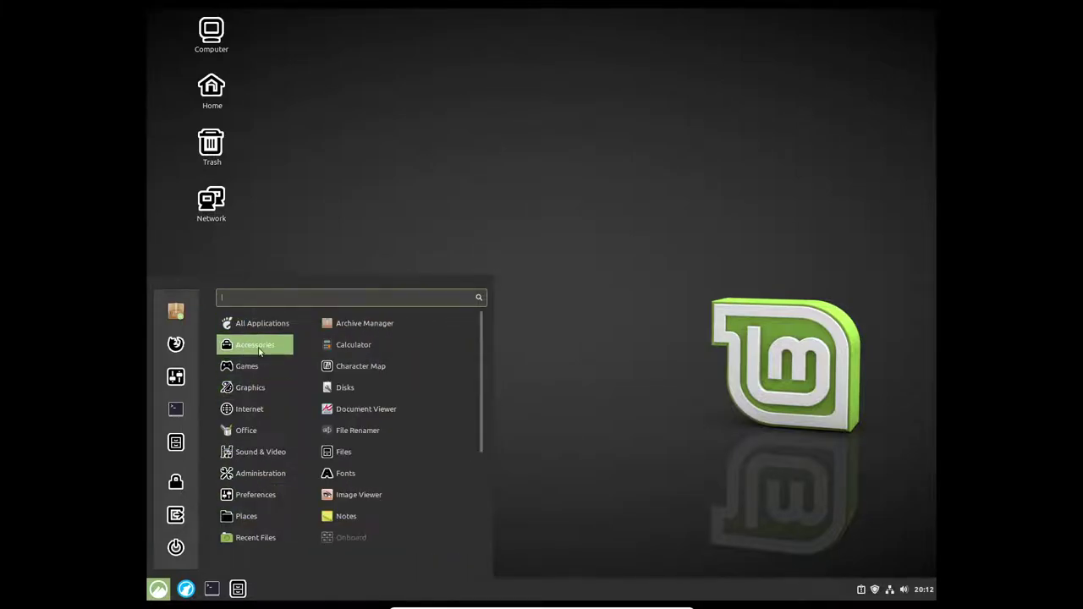
Step: Search Software Manager for 'only' and scroll through the ONLYOFFICE Desktop Editors 7.0.1 details page
click(188, 314)
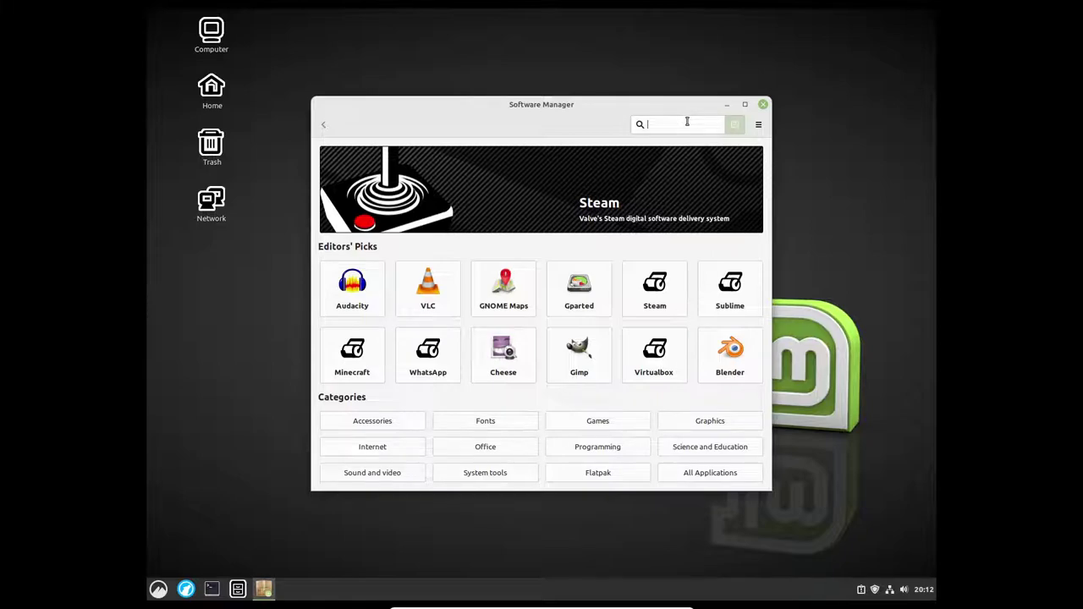
text(only)
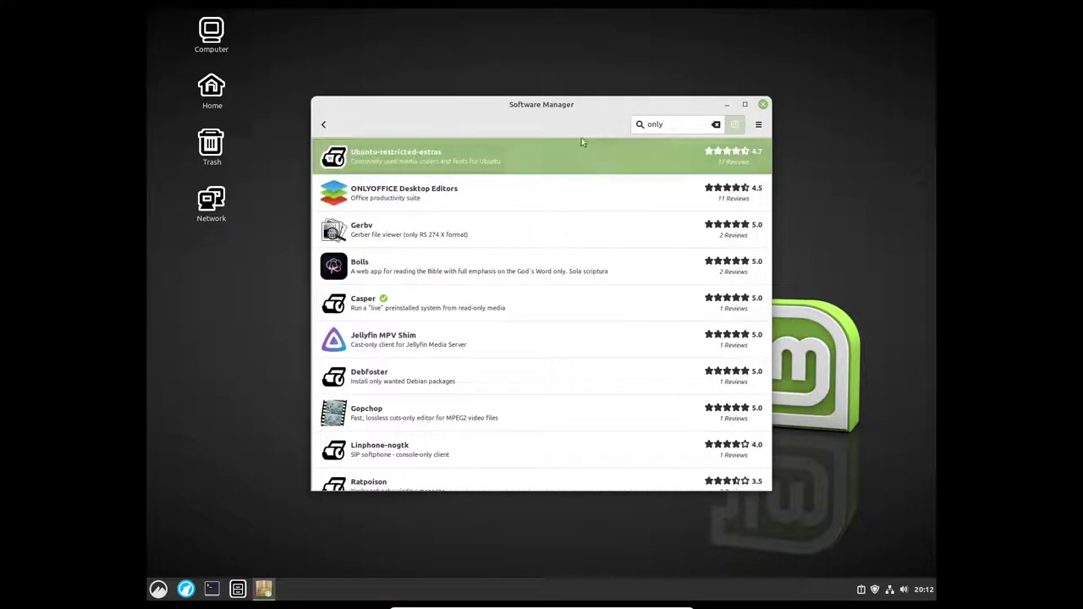
click(444, 191)
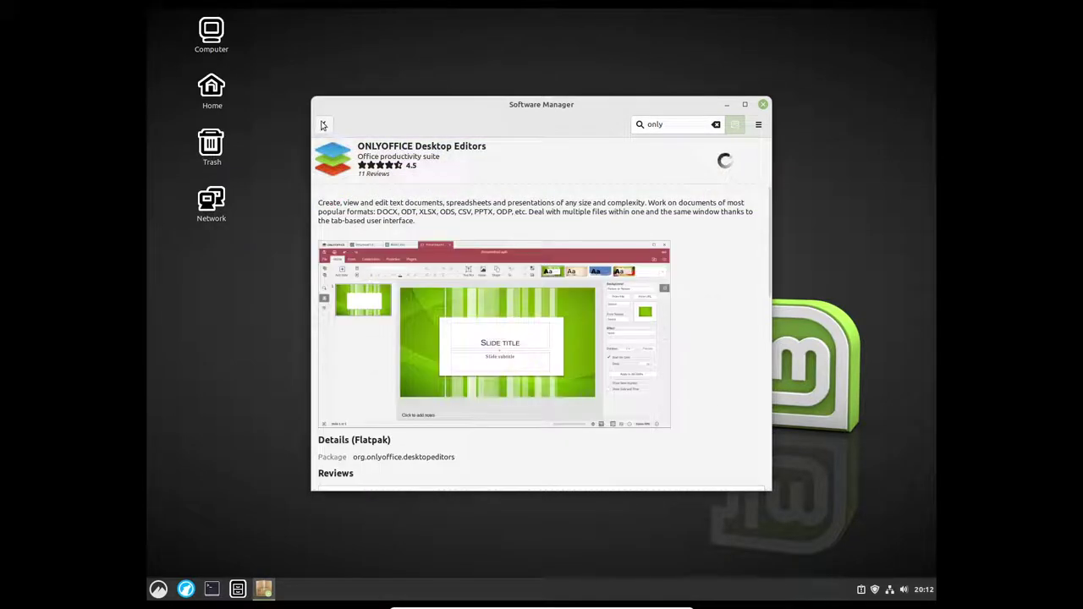
click(324, 125)
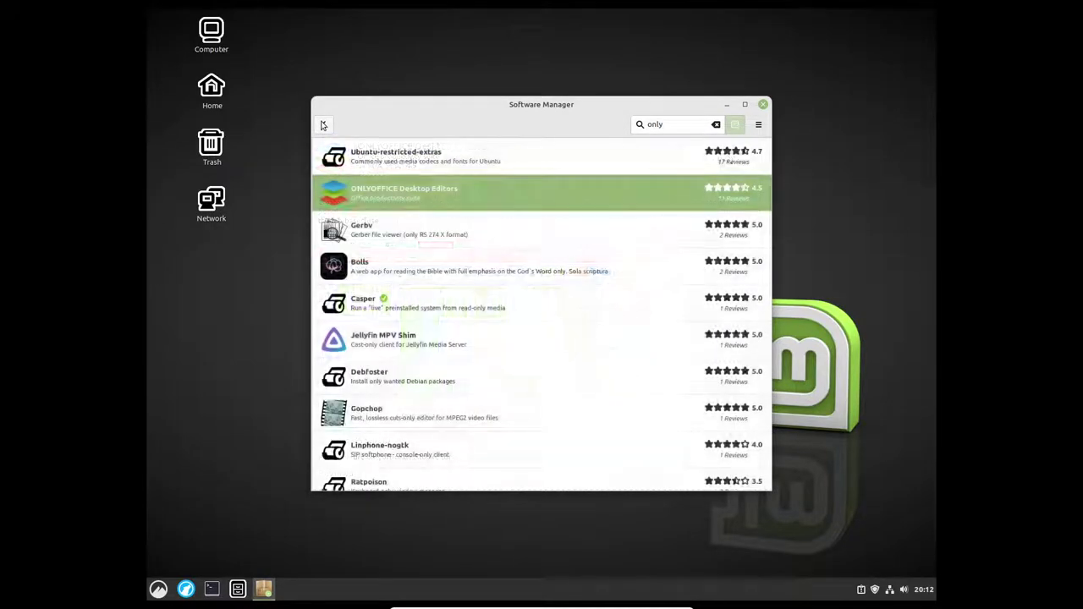
click(452, 198)
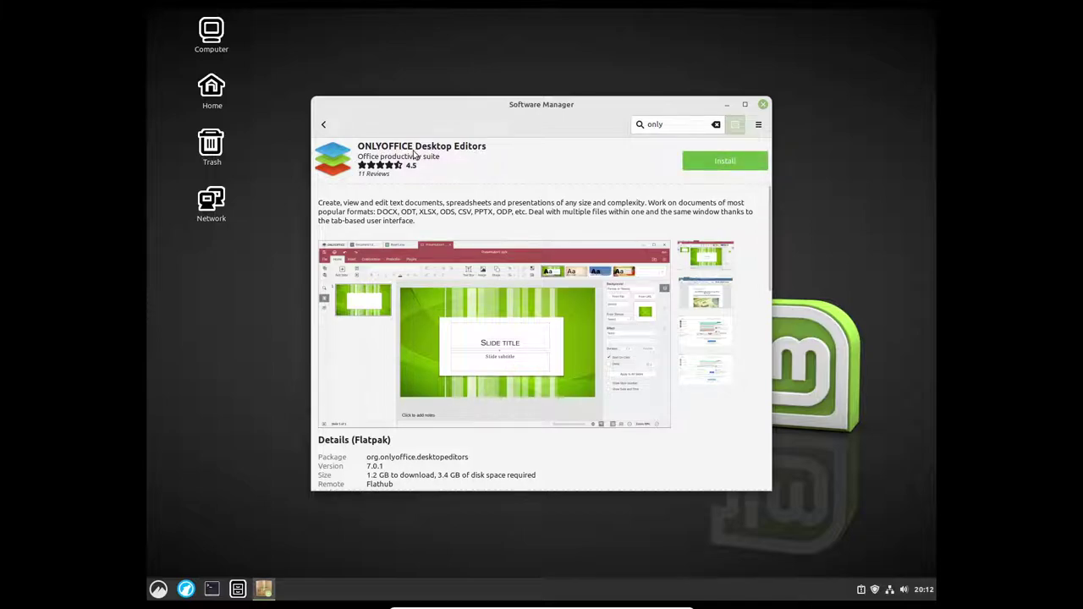
scroll(461, 373, down, 2)
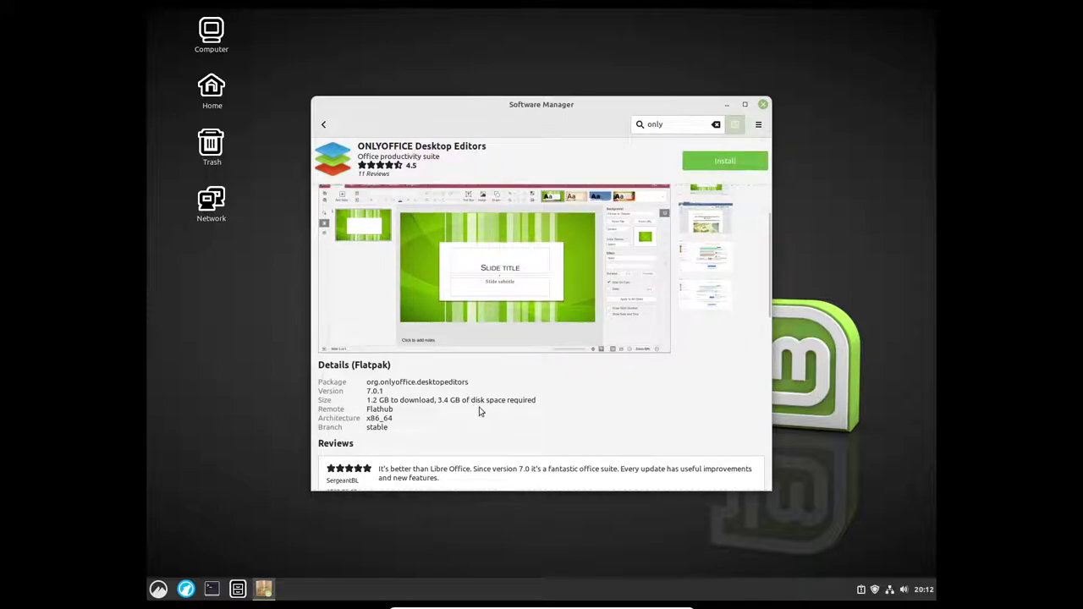
scroll(481, 411, down, 1)
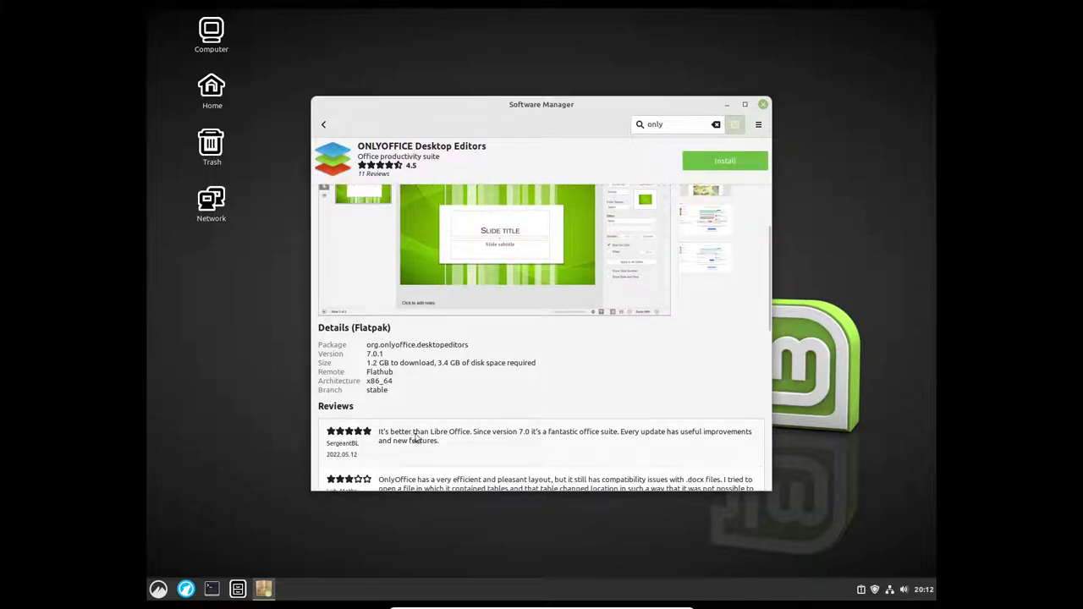
scroll(508, 408, down, 1)
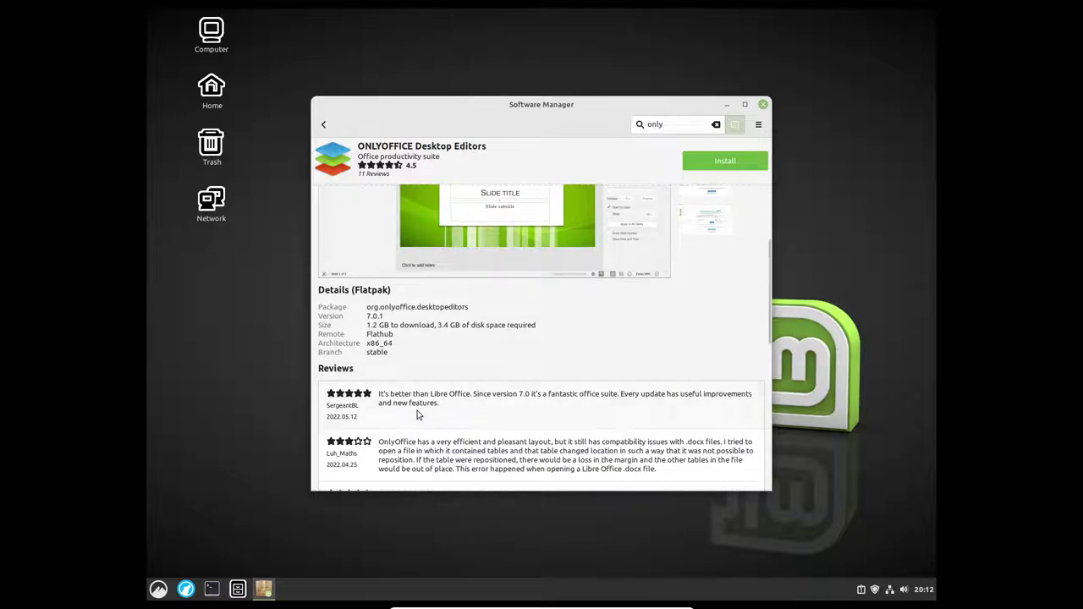
Step: Close Software Manager, then view the Crash reports and System reports pages in System Reports and close it
click(762, 104)
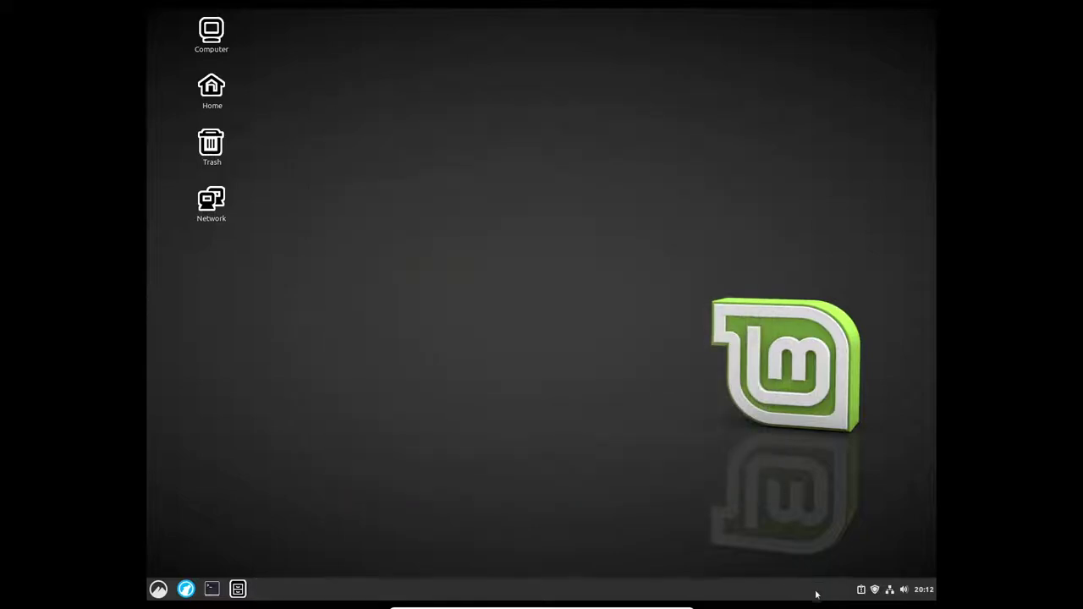
click(859, 591)
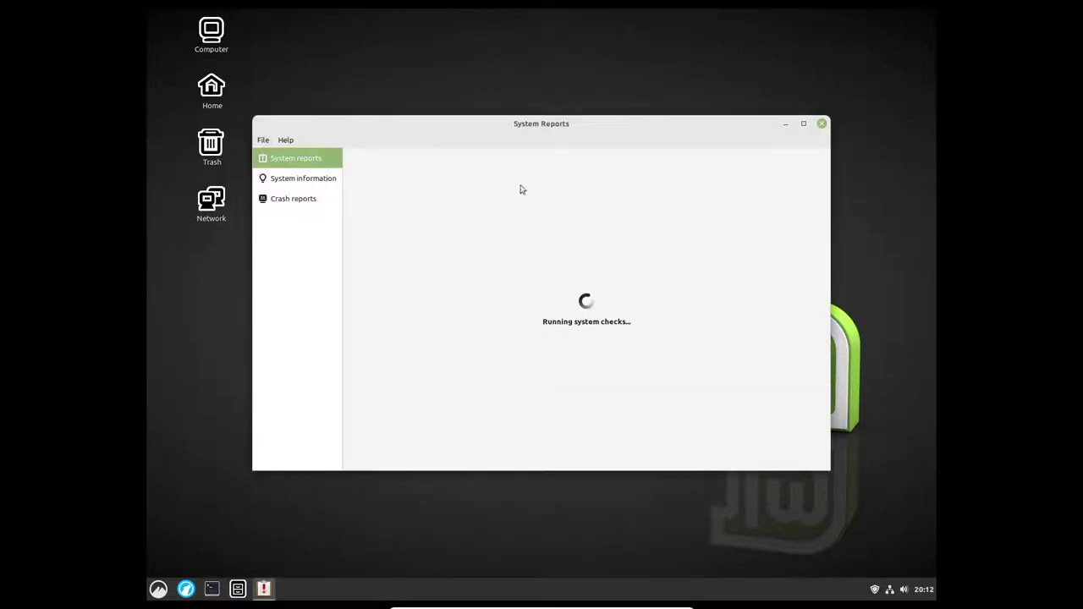
click(294, 200)
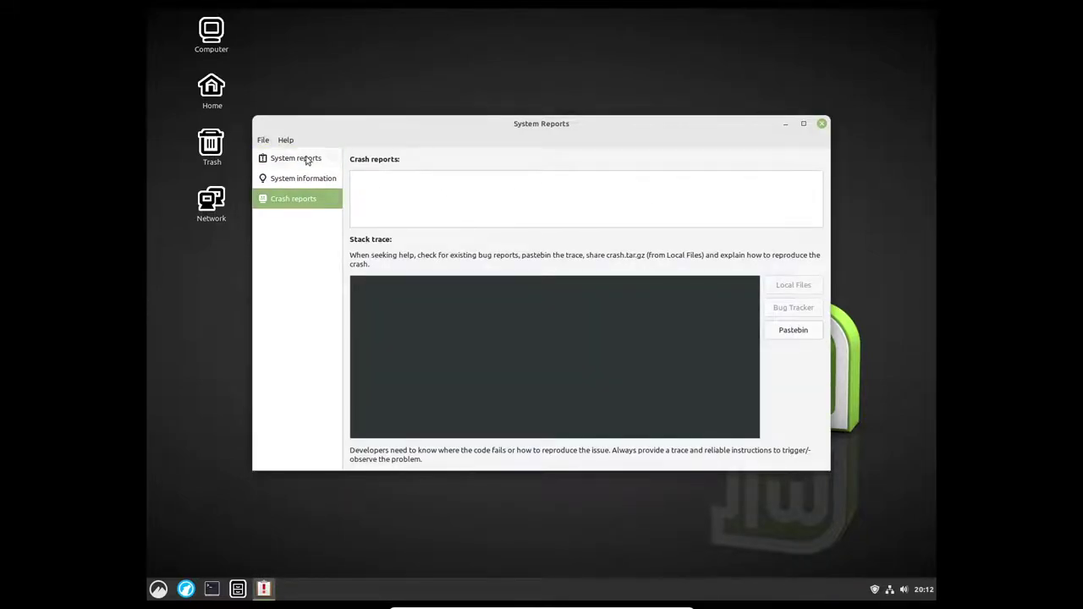
click(307, 160)
click(821, 125)
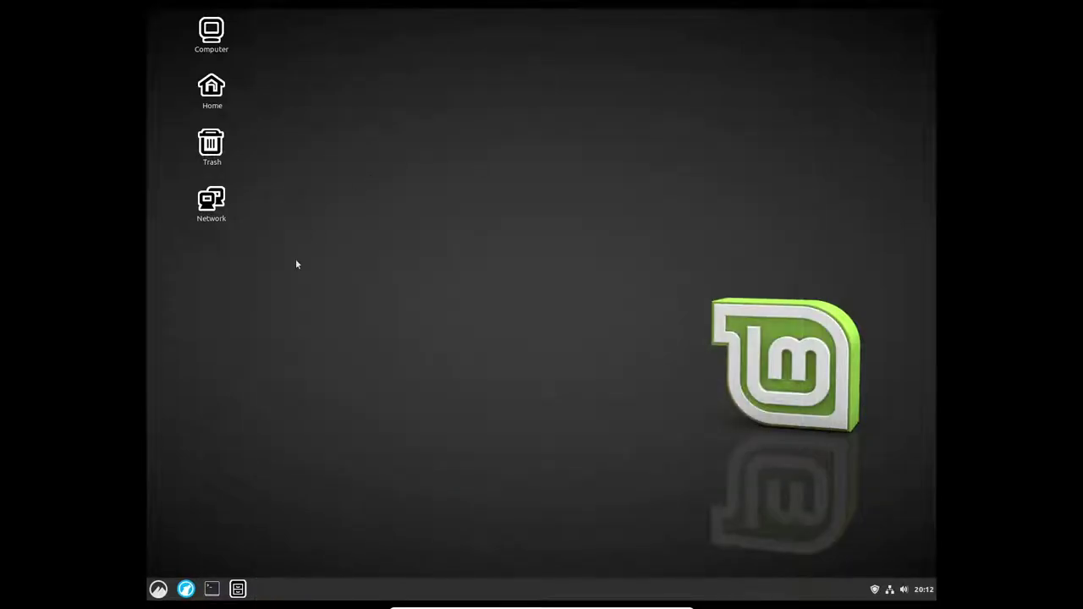
Step: Shut down the Linux Mint system from the application menu and confirm
click(160, 585)
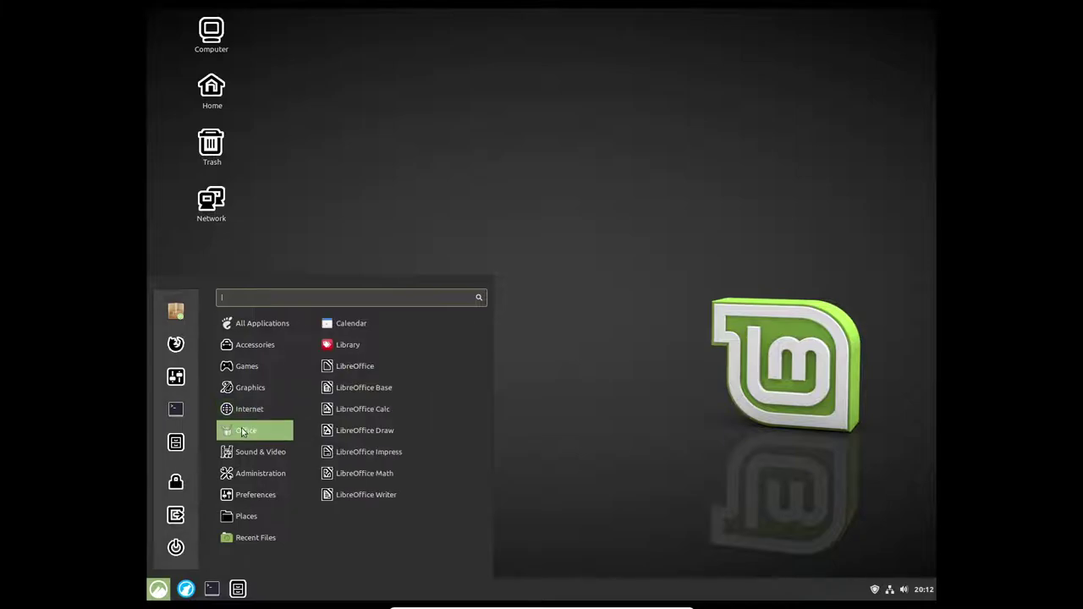
mouse_move(247, 482)
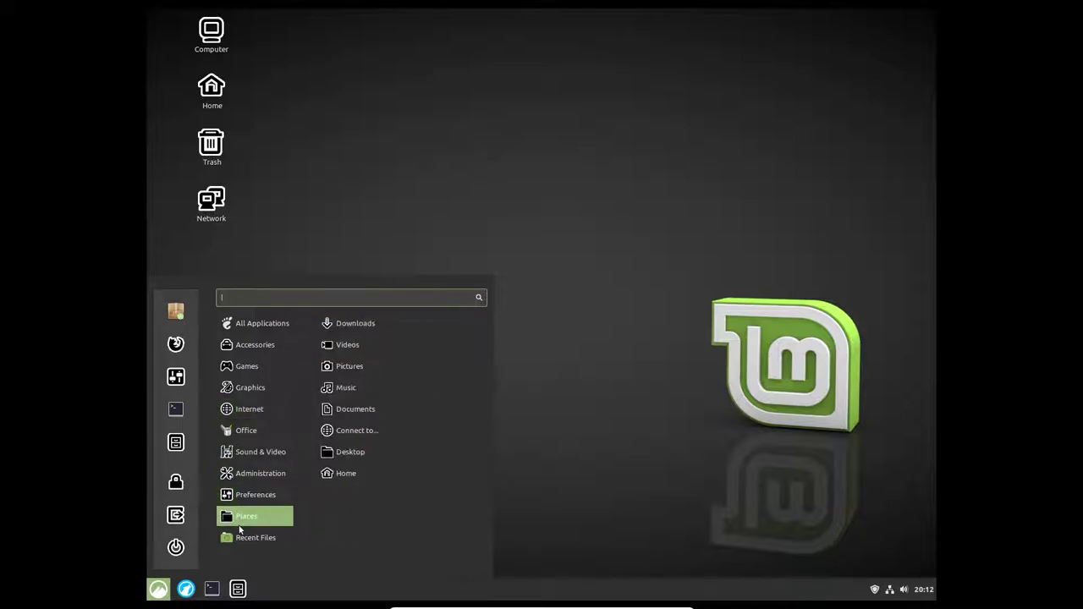
mouse_move(254, 345)
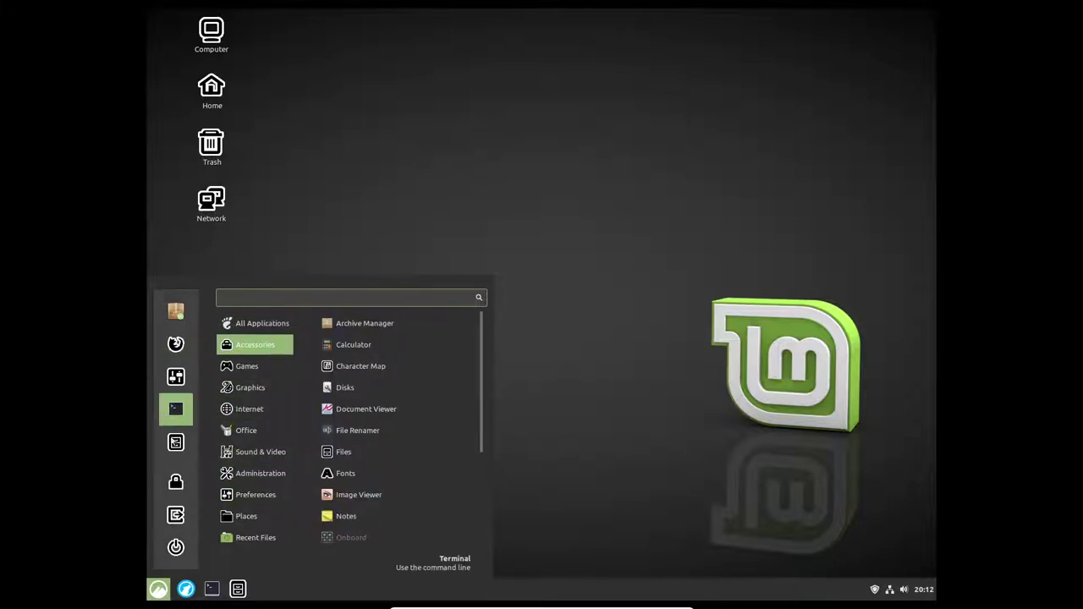
click(560, 175)
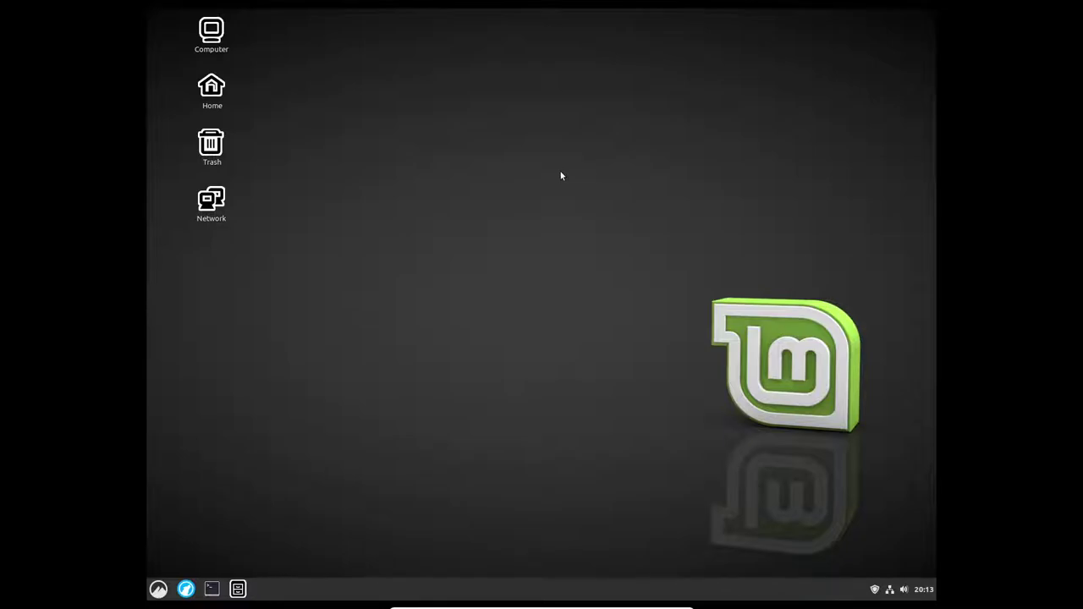
click(159, 589)
click(177, 546)
click(620, 323)
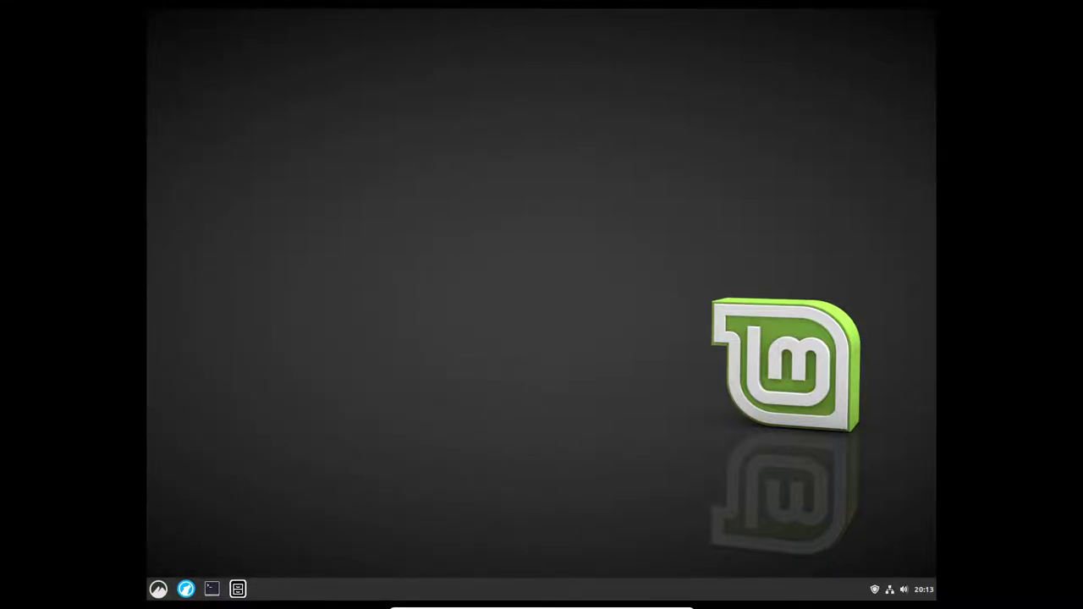